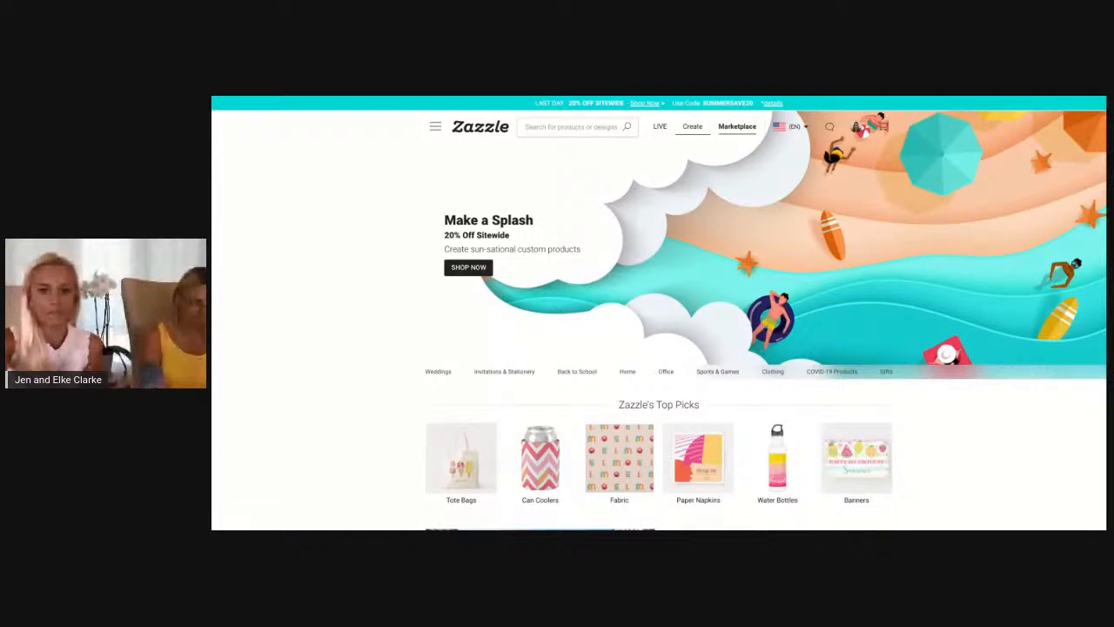
mouse_move(806, 129)
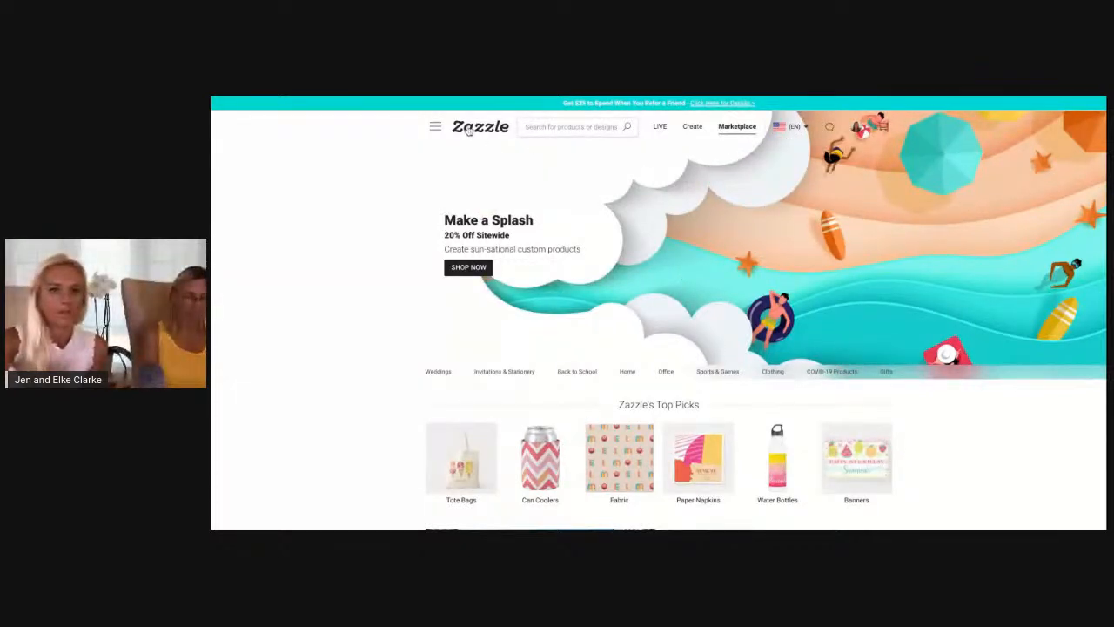
click(435, 127)
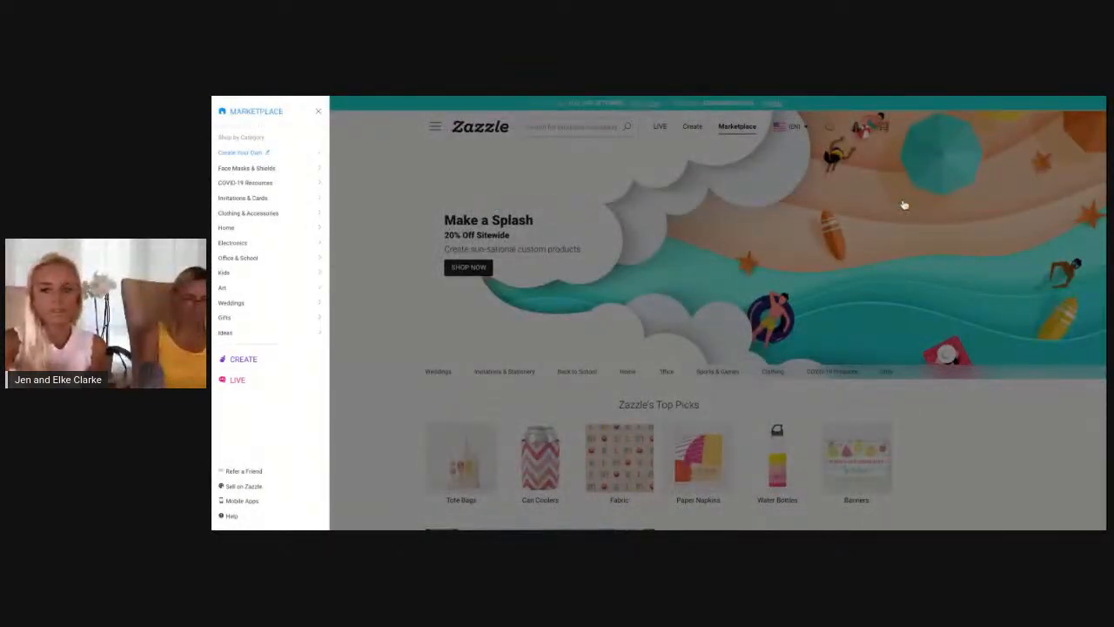
click(975, 469)
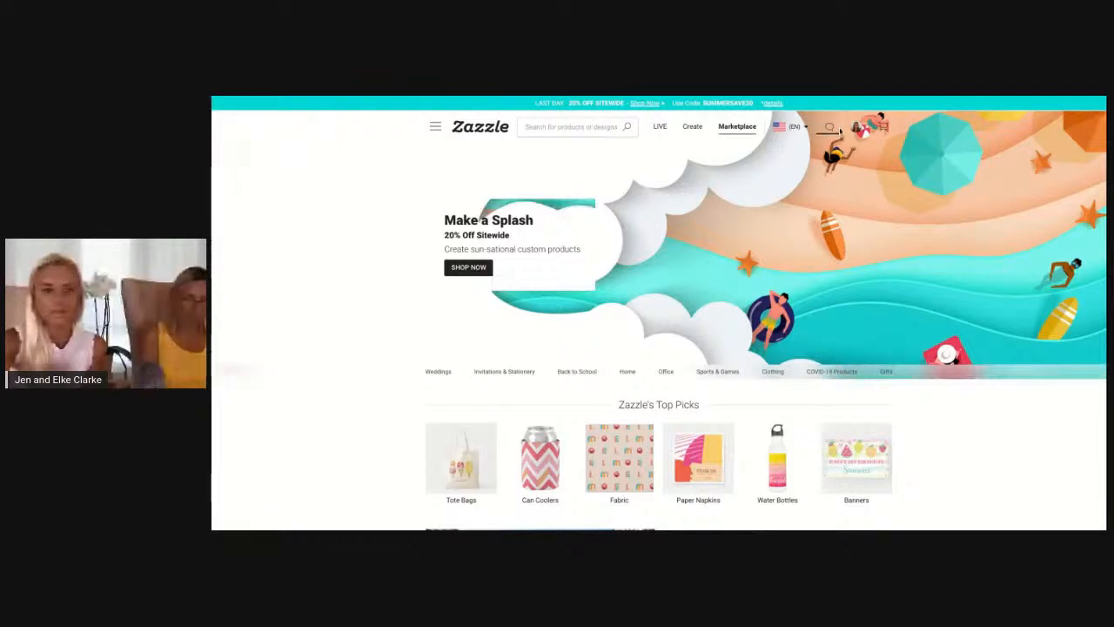
scroll(793, 291, down, 3)
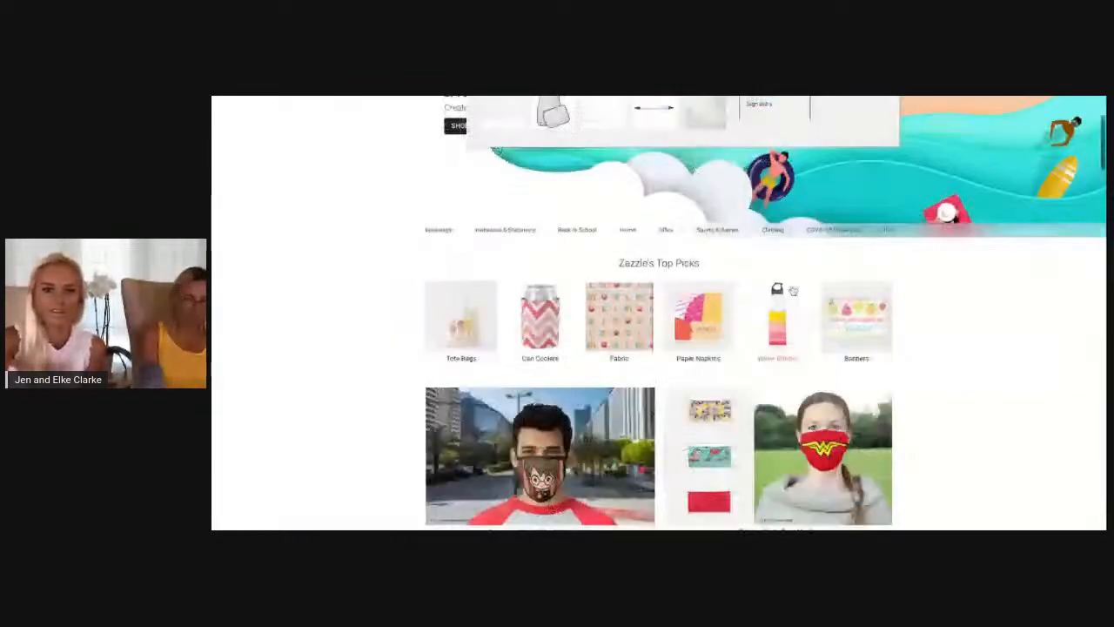
scroll(791, 289, up, 3)
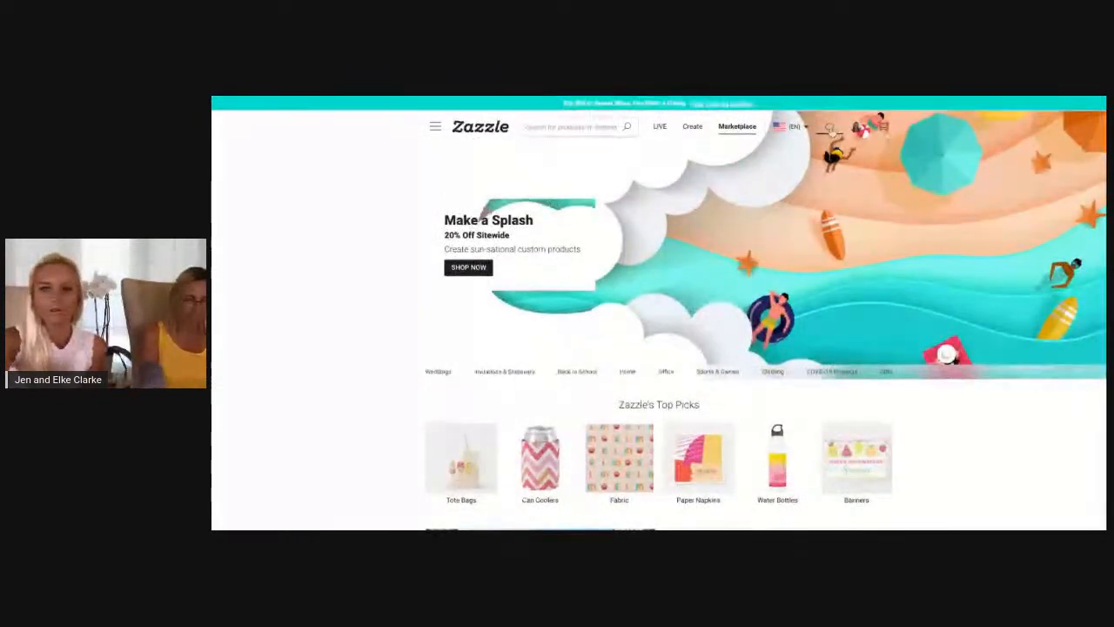
mouse_move(861, 129)
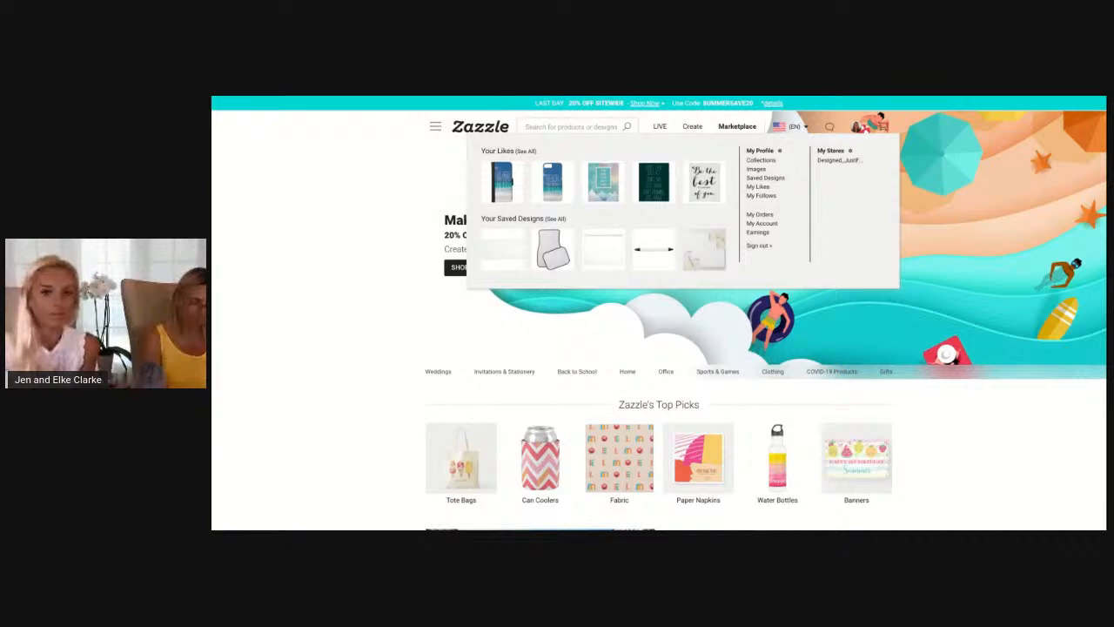
mouse_move(840, 145)
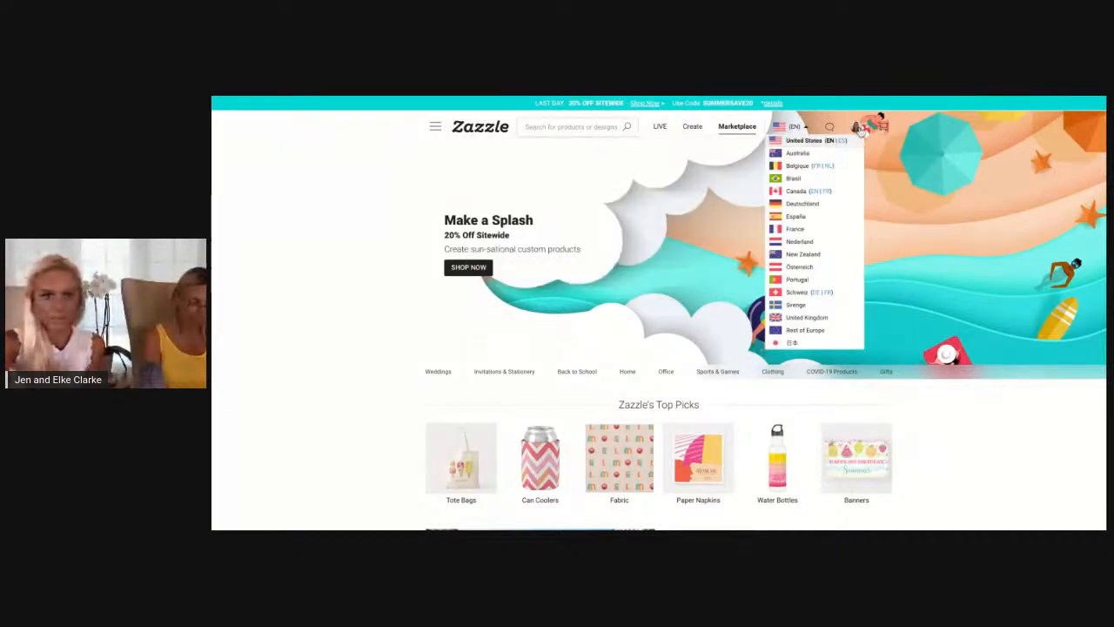
Browse the marketplace categories and open the complete Create Your Own product catalogue
click(436, 129)
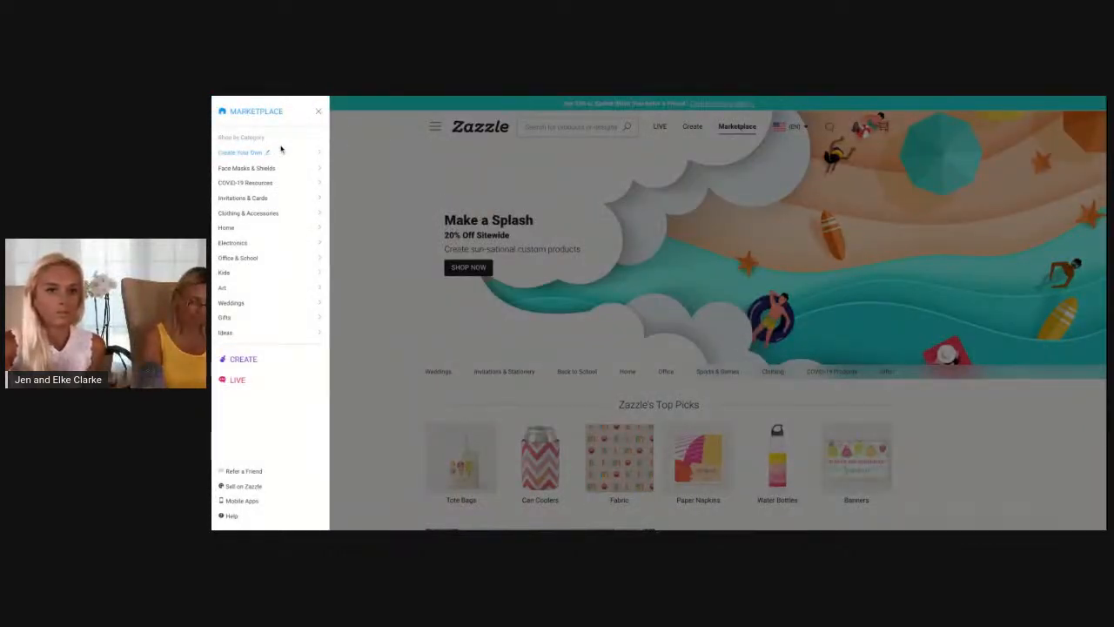
mouse_move(272, 154)
mouse_move(252, 174)
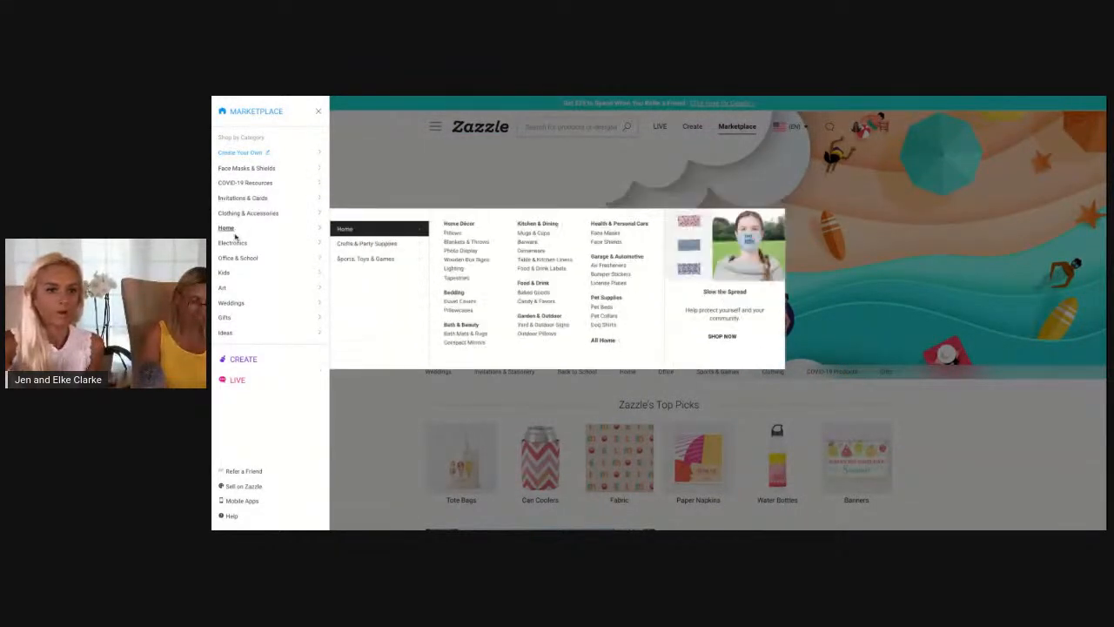
mouse_move(235, 260)
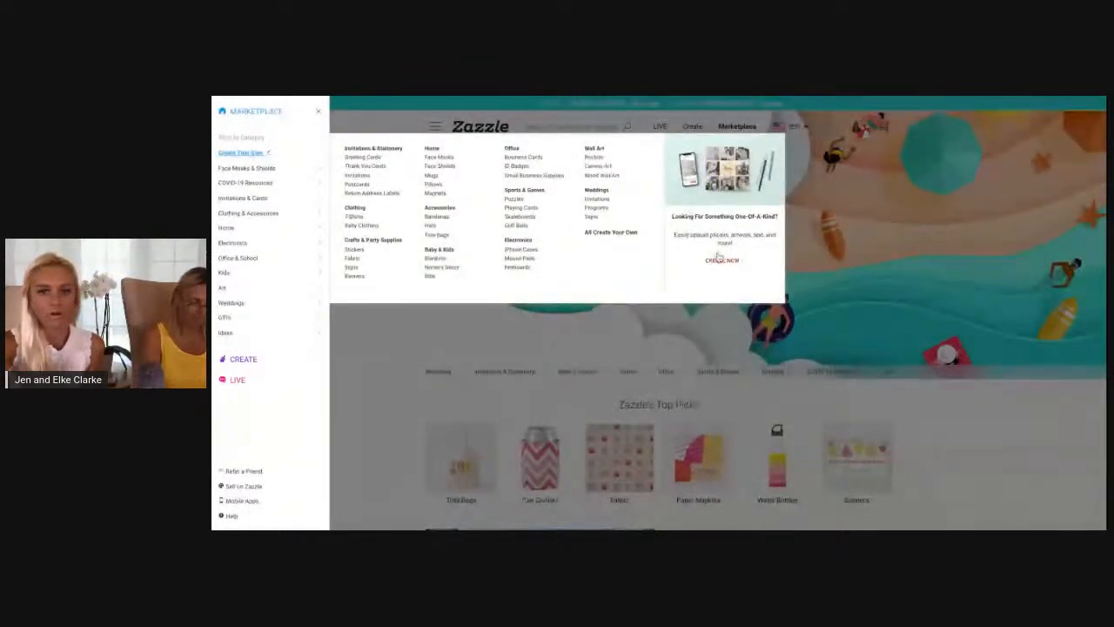
click(608, 235)
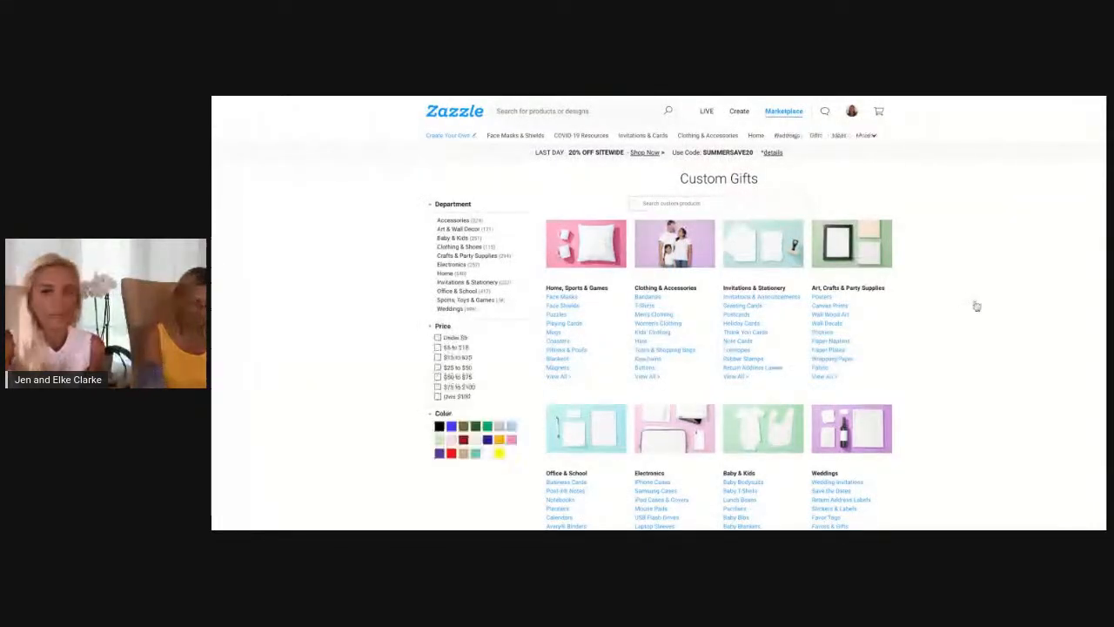
Look through the custom product categories and open iPhone Cases under Electronics
scroll(976, 306, down, 1)
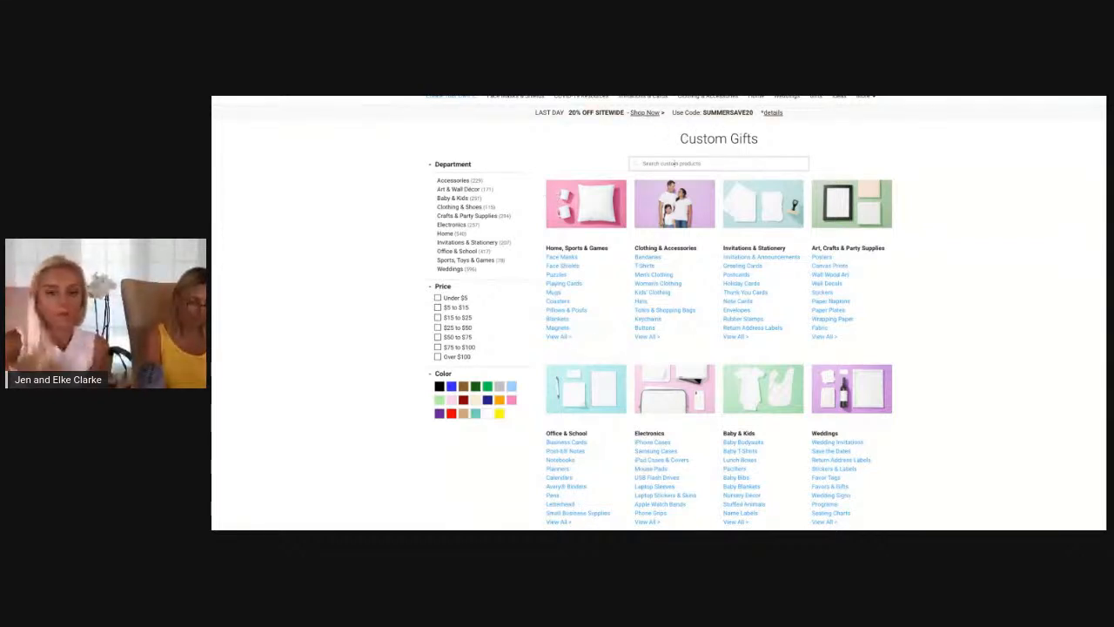
scroll(789, 152, down, 1)
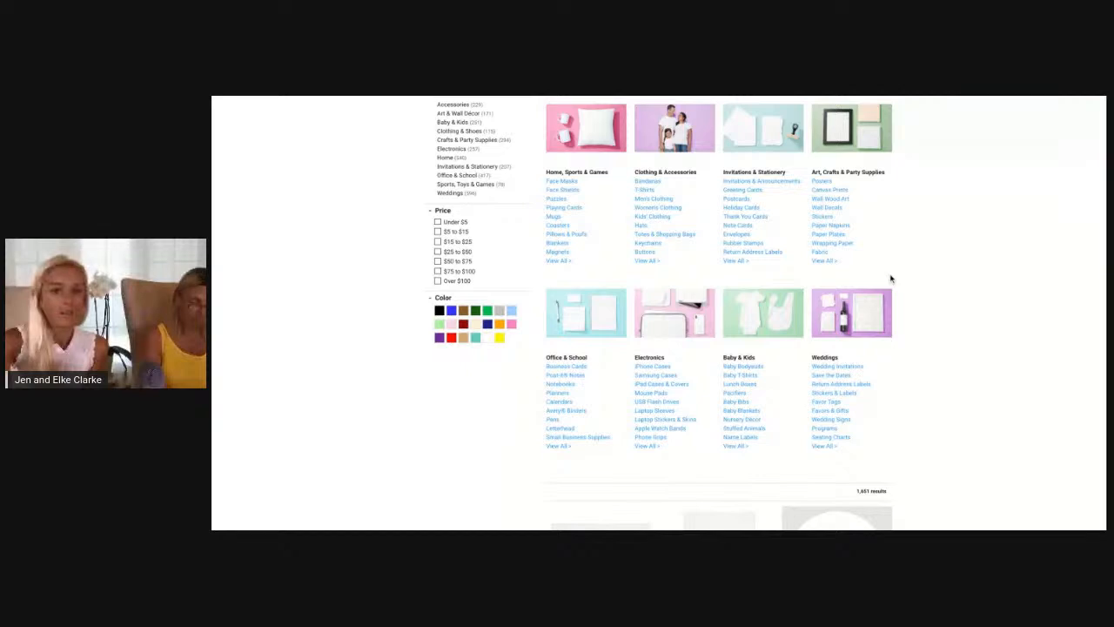
scroll(890, 279, up, 2)
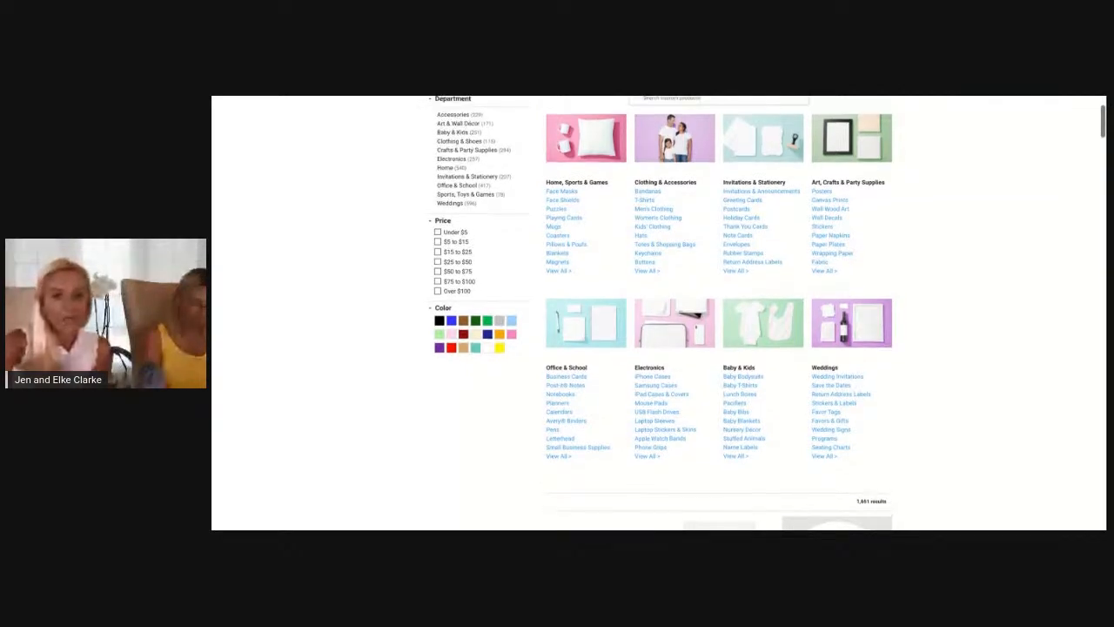
scroll(461, 180, up, 1)
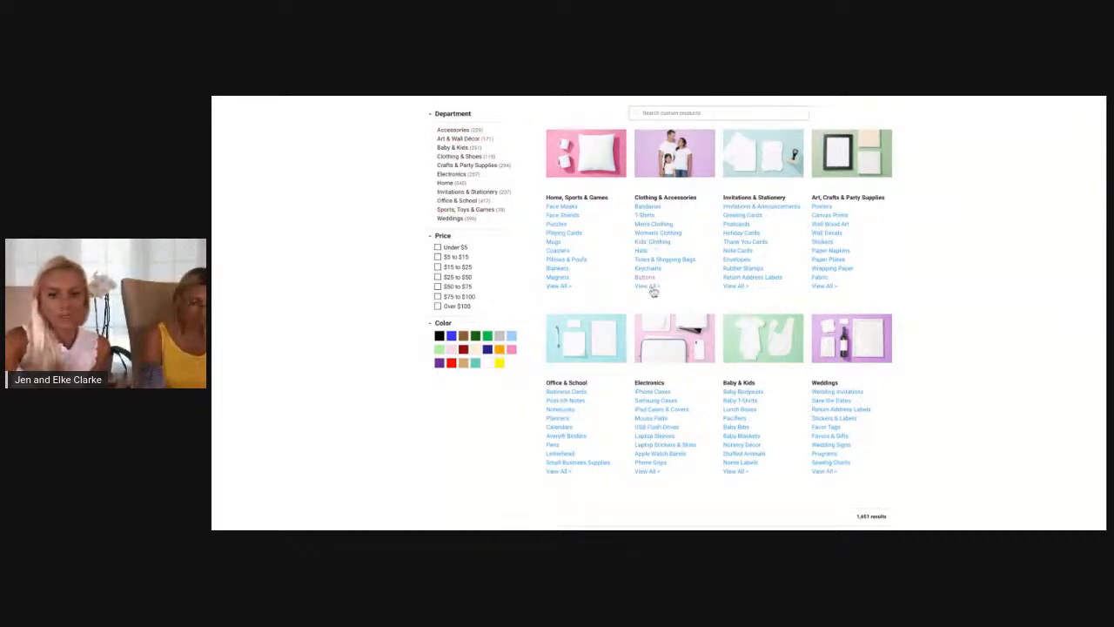
click(661, 396)
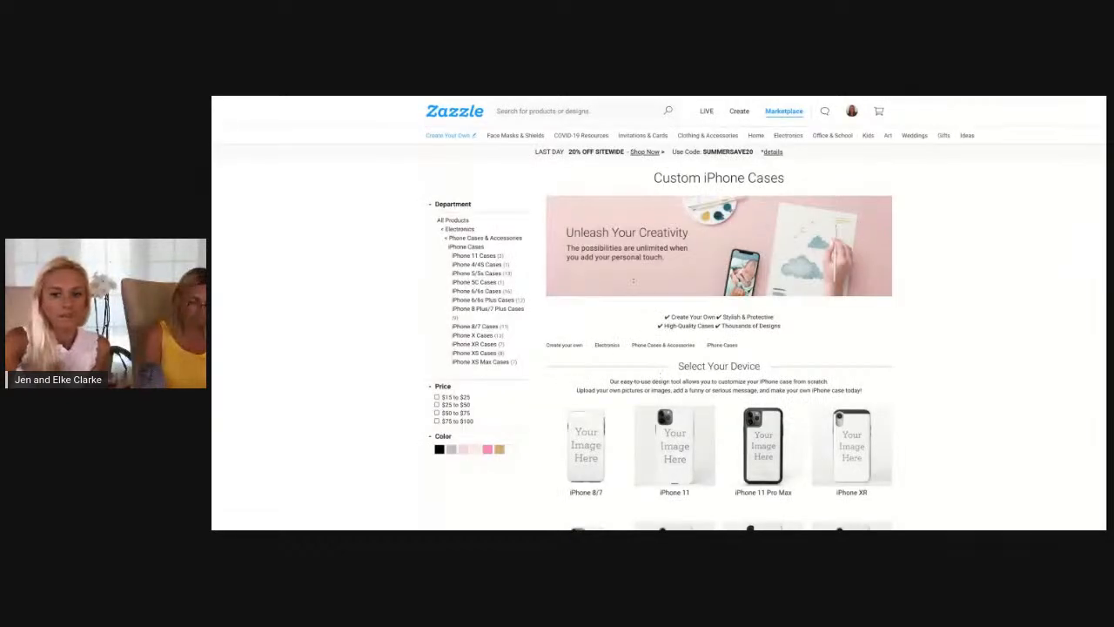
scroll(633, 280, down, 4)
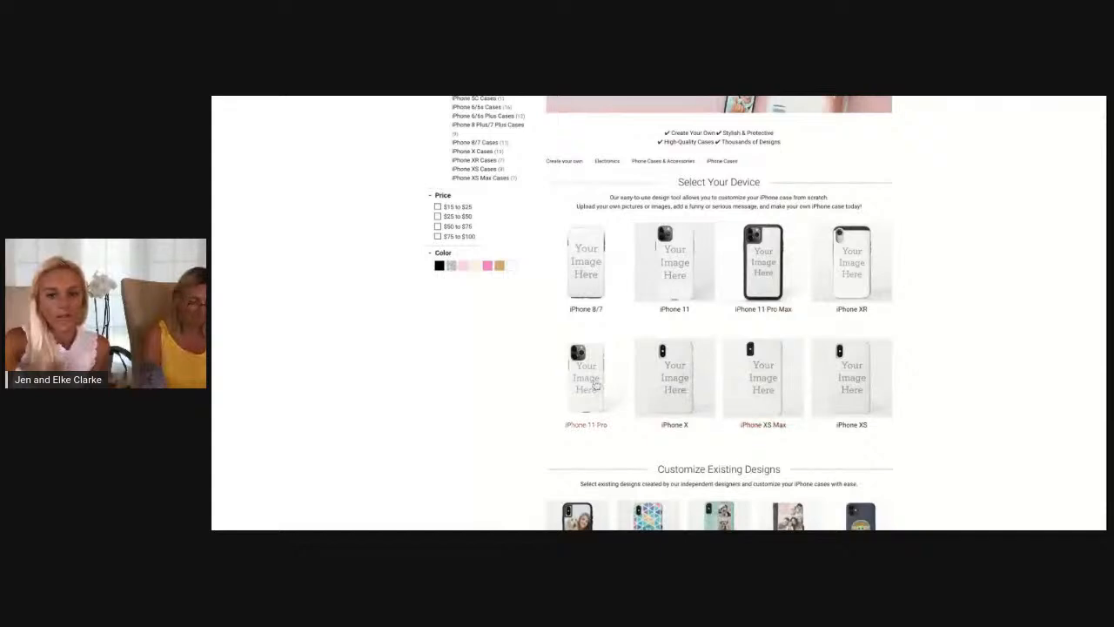
click(677, 390)
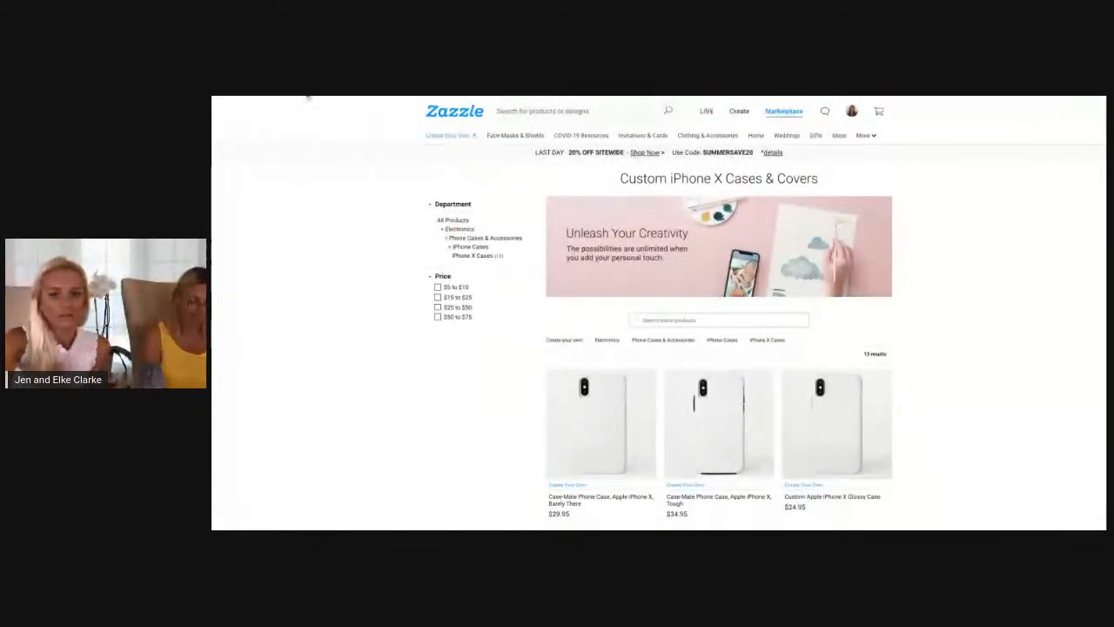
click(307, 97)
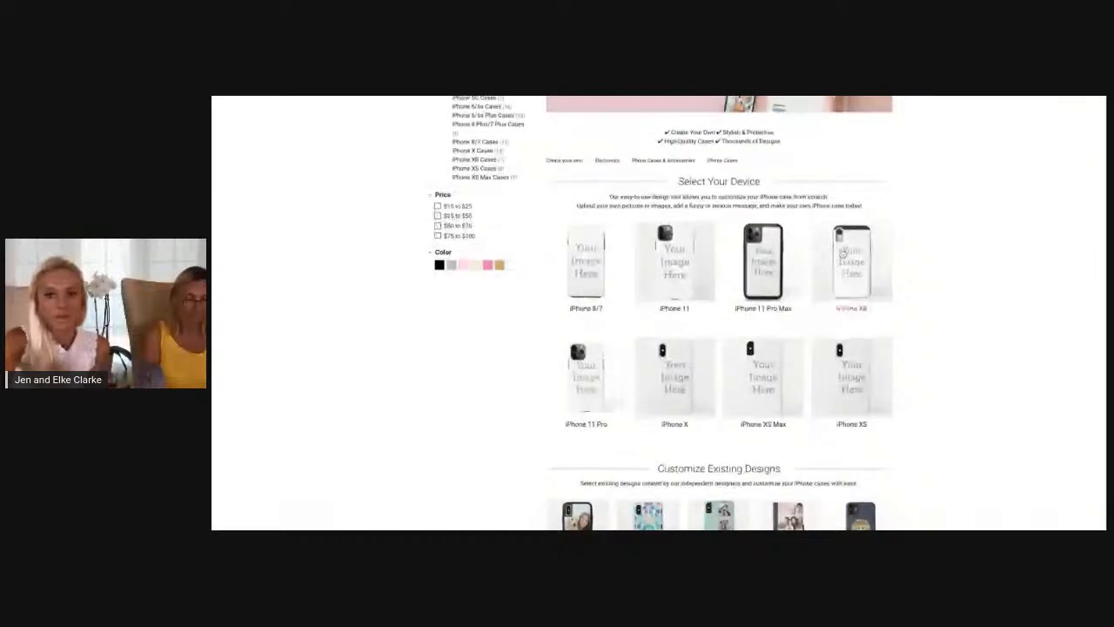
Choose iPhone XR as the device and open the blank Case-Mate Barely There case
click(853, 270)
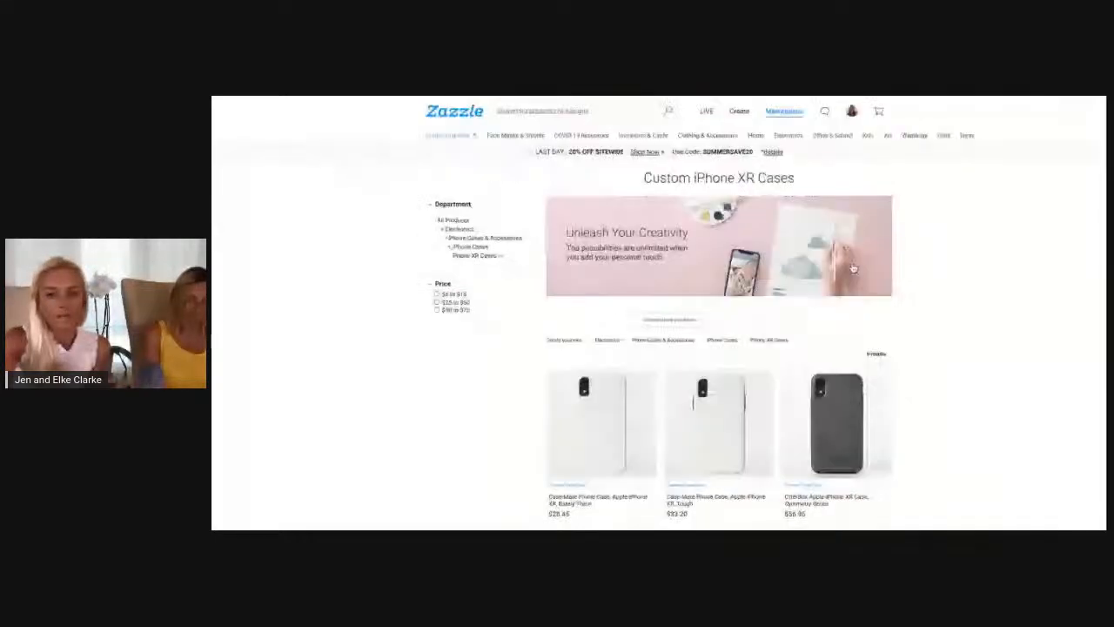
scroll(757, 244, down, 1)
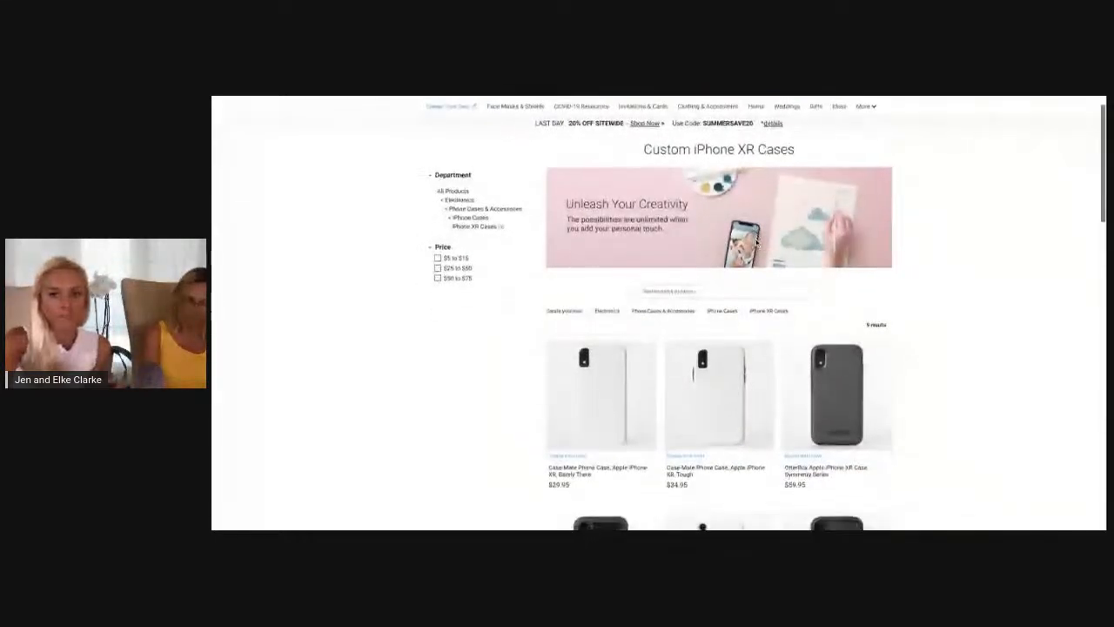
scroll(853, 211, down, 3)
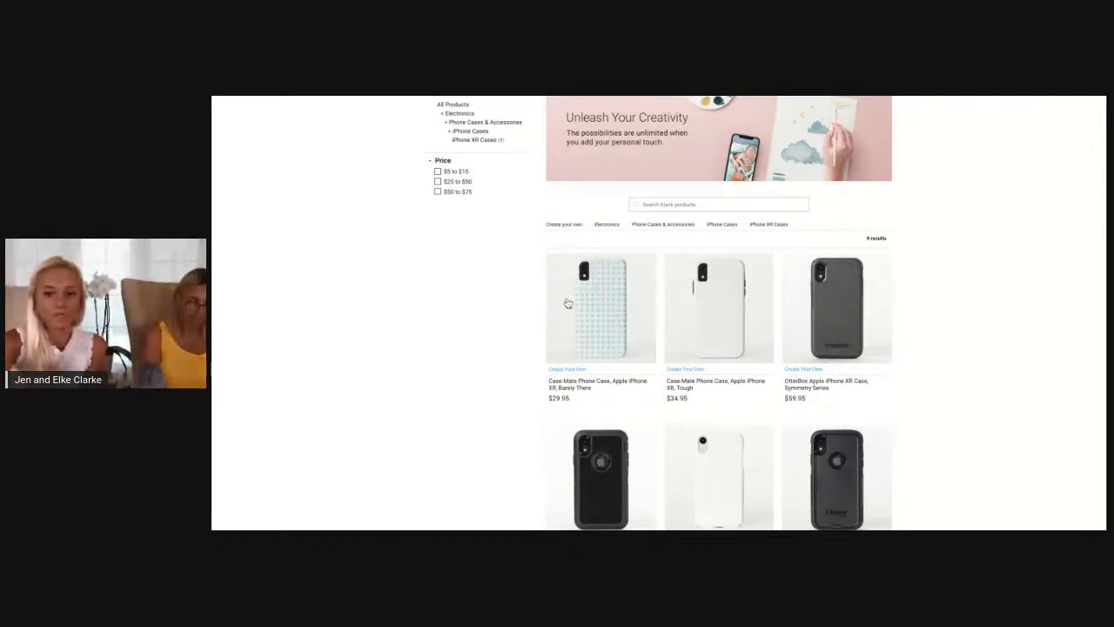
scroll(609, 349, down, 2)
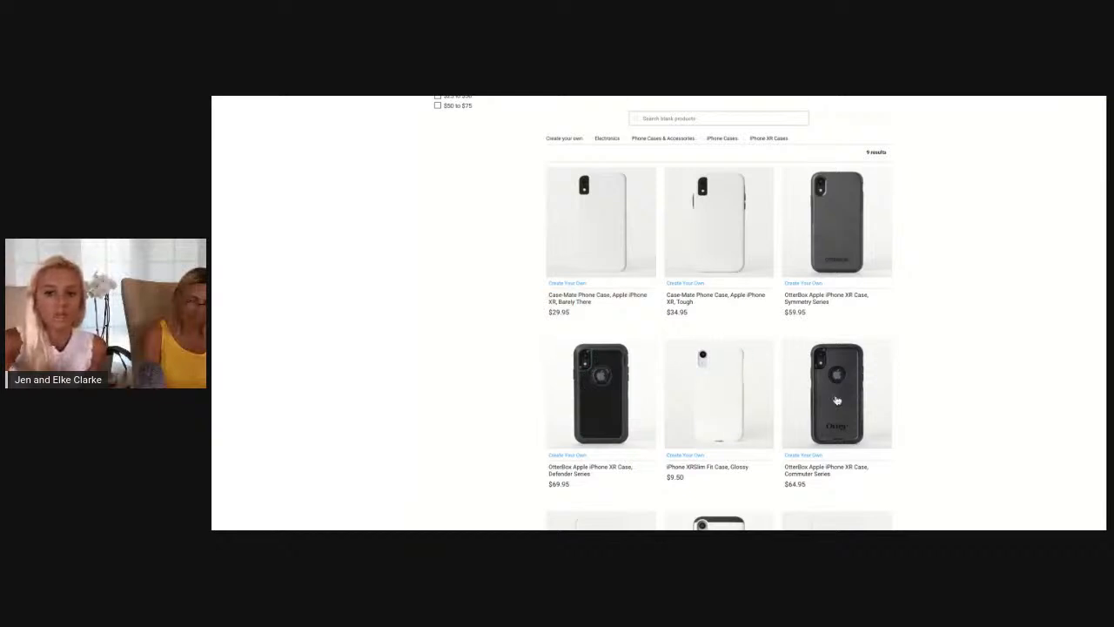
scroll(836, 366, down, 1)
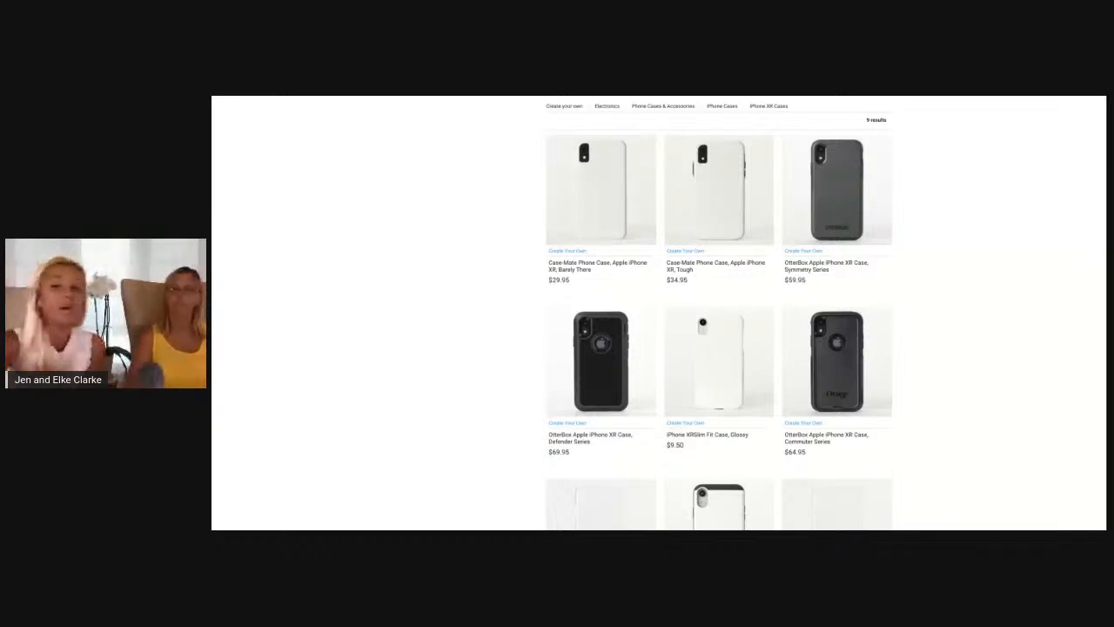
click(585, 190)
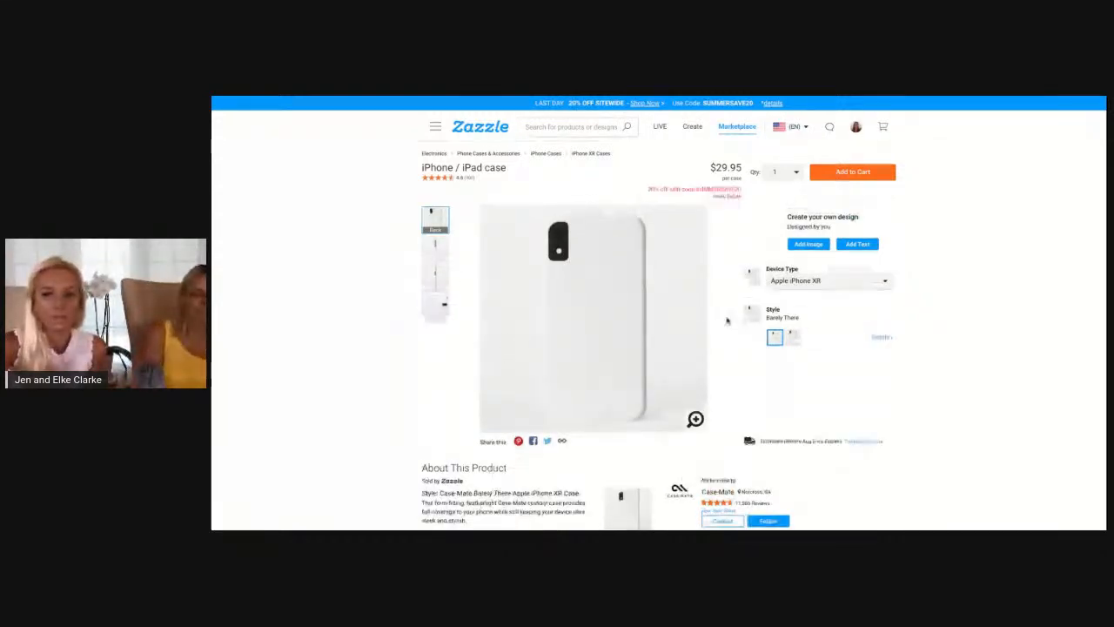
Review the available device types, keep Apple iPhone XR selected, and examine the case style options
click(886, 282)
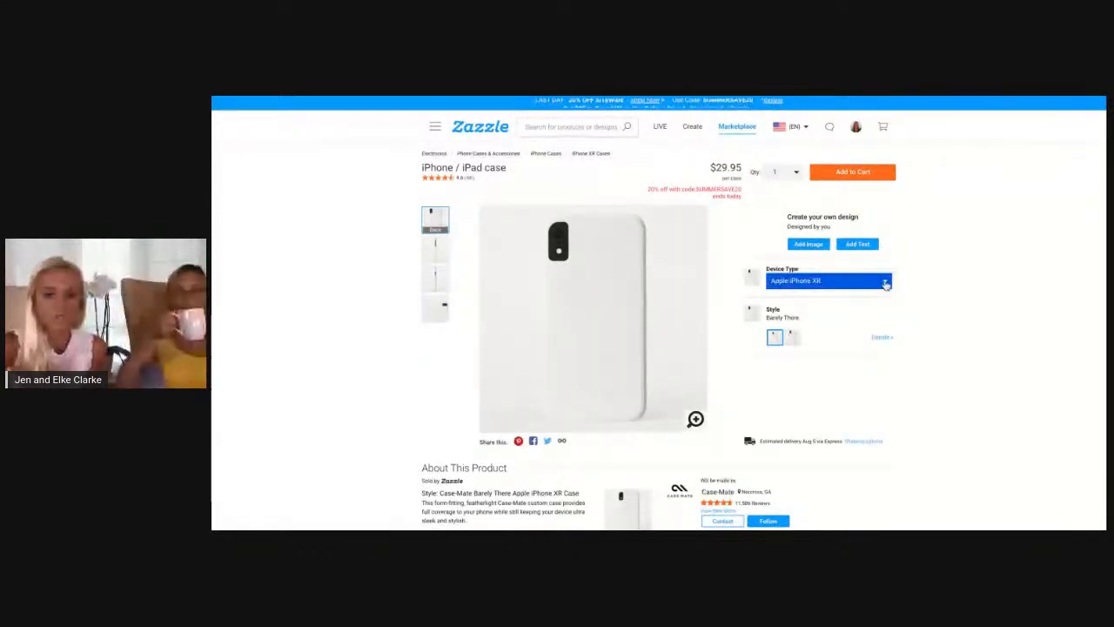
click(886, 281)
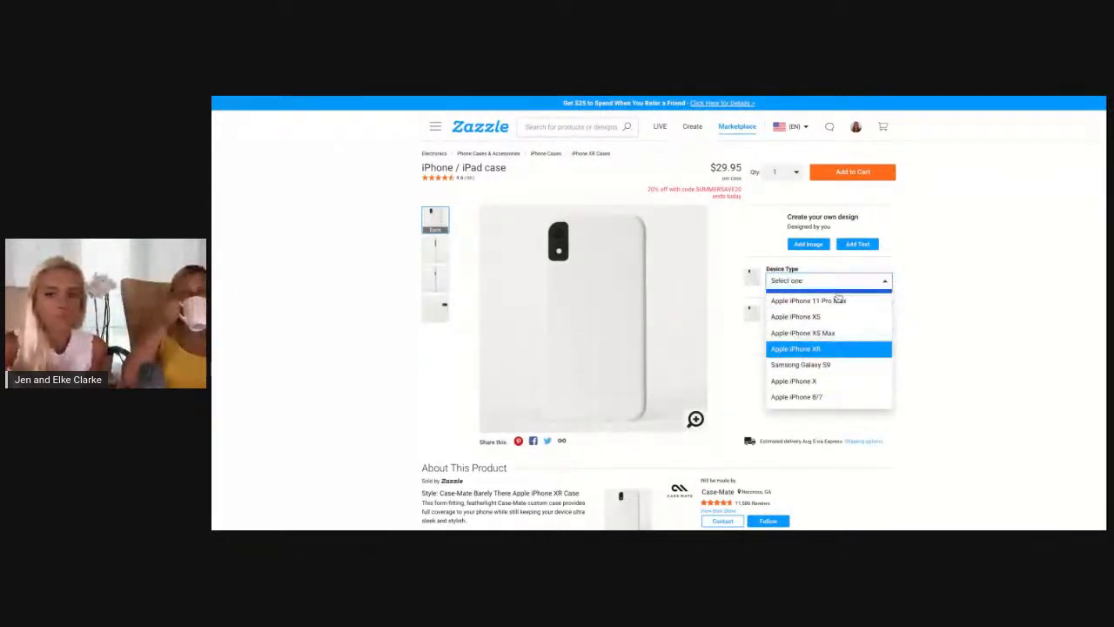
click(823, 349)
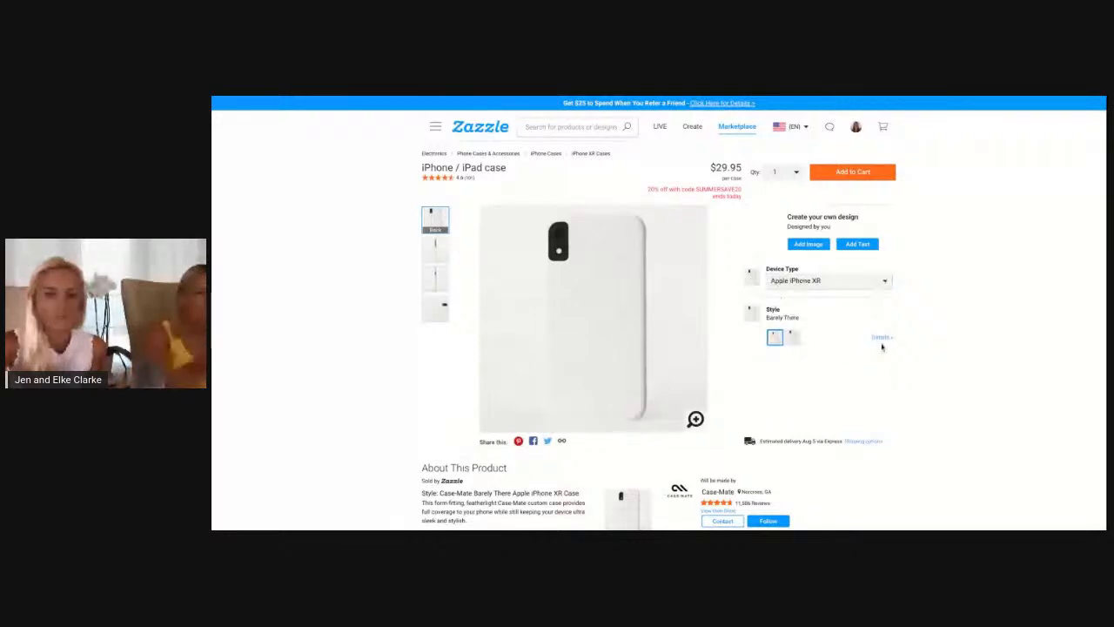
click(882, 342)
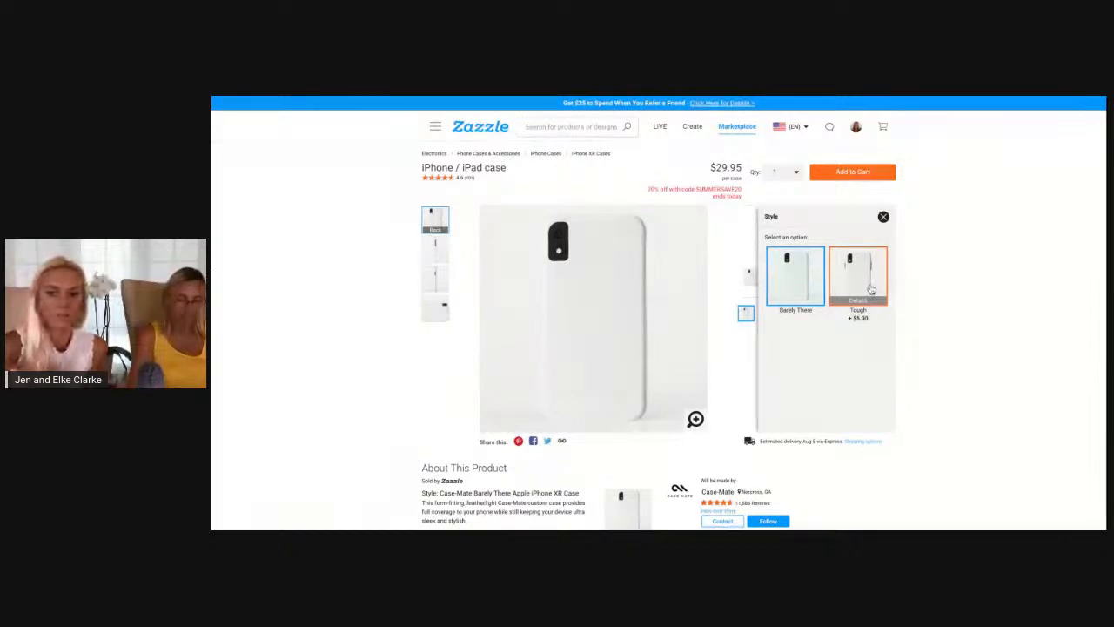
click(961, 302)
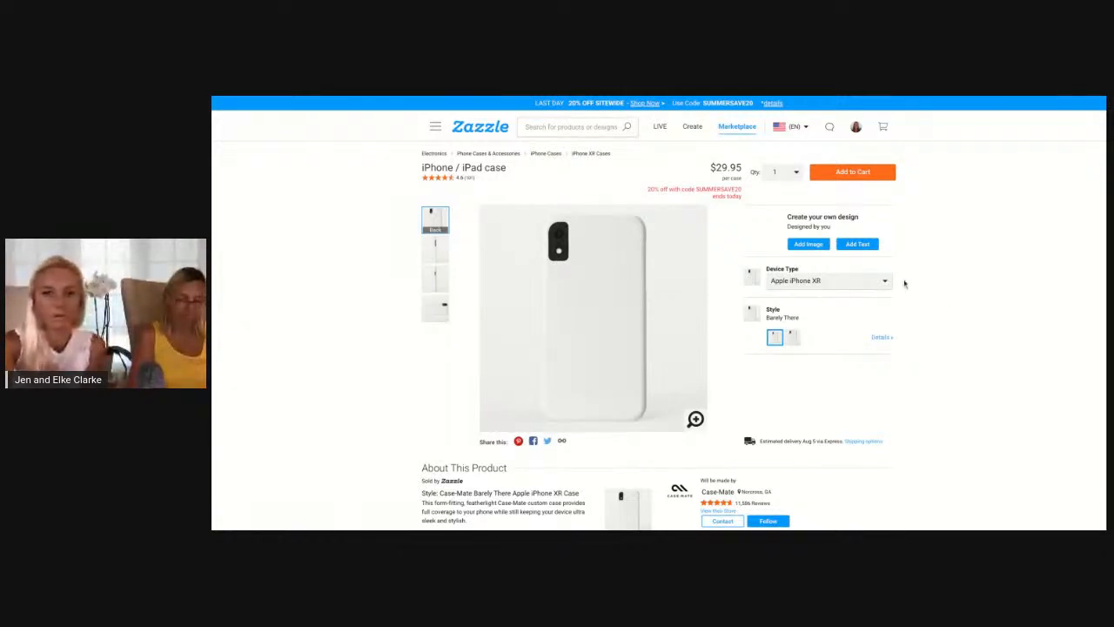
Open the blank case in the design editor and add the text "hello!" to it
click(810, 245)
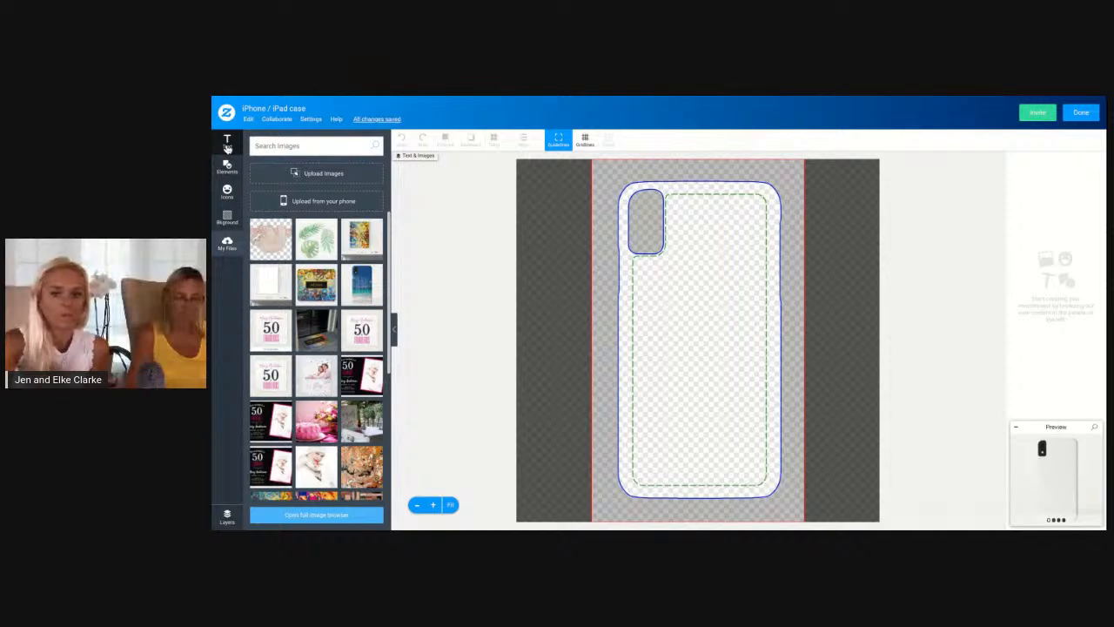
click(225, 148)
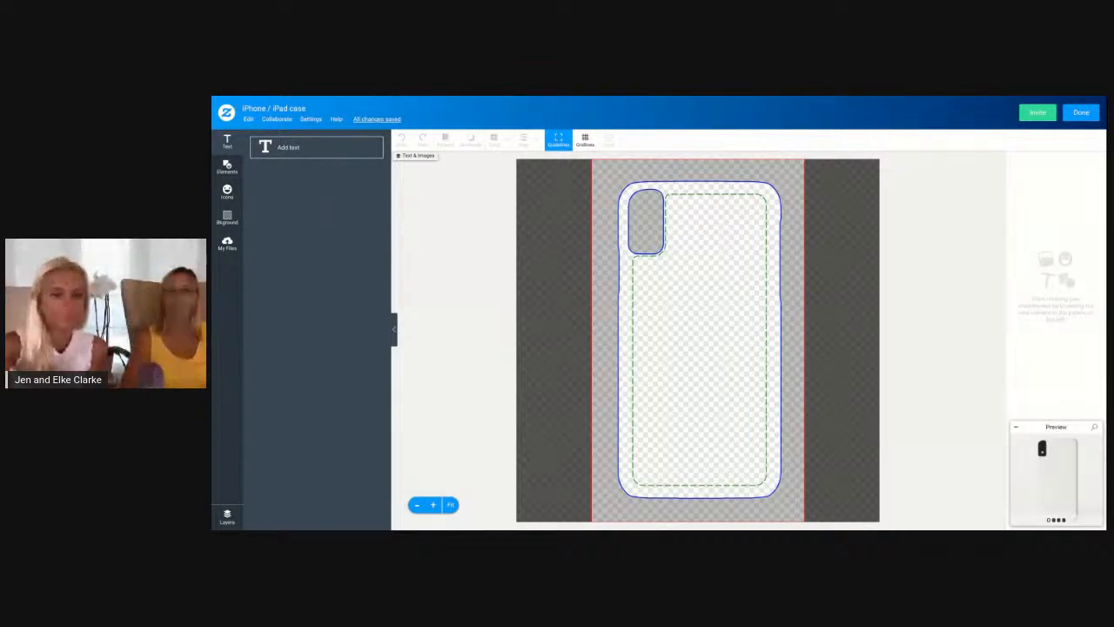
click(302, 156)
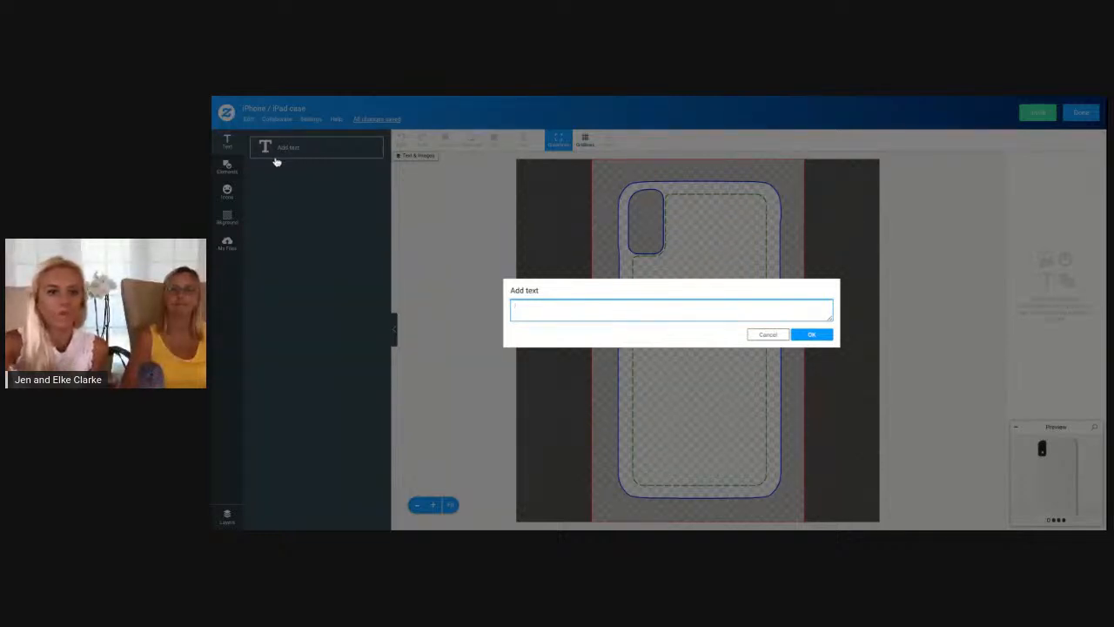
click(767, 335)
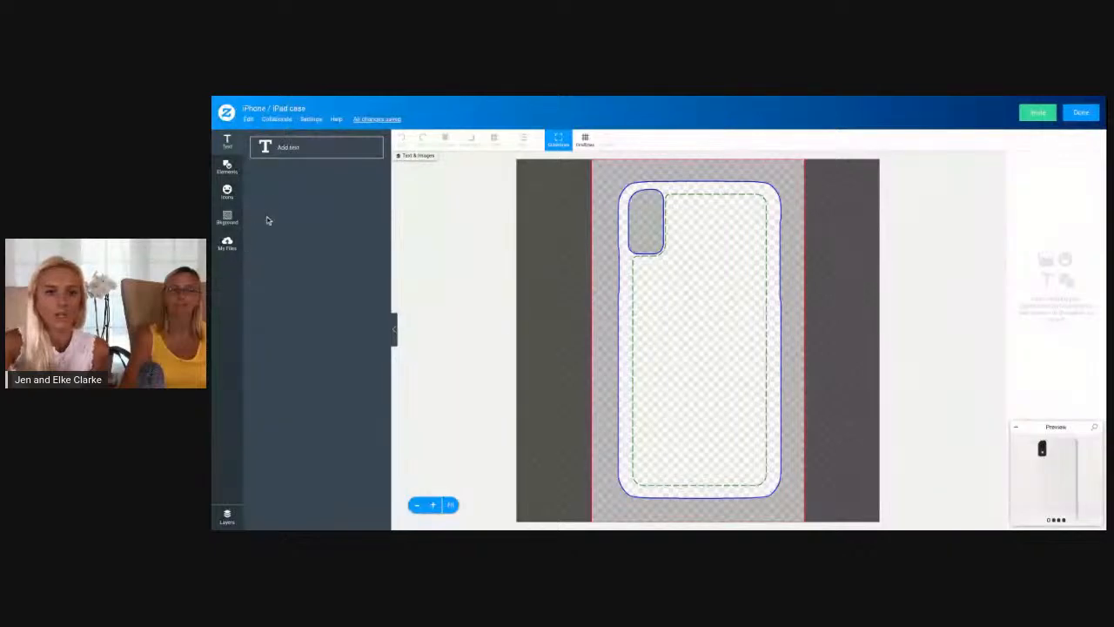
click(285, 150)
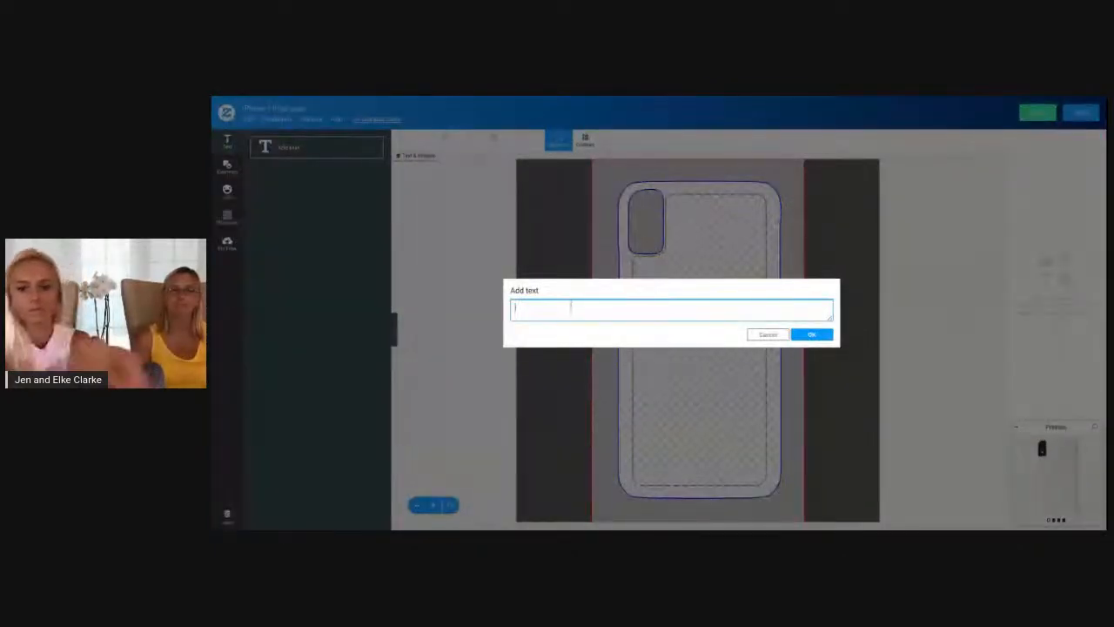
text(Hello!)
click(816, 335)
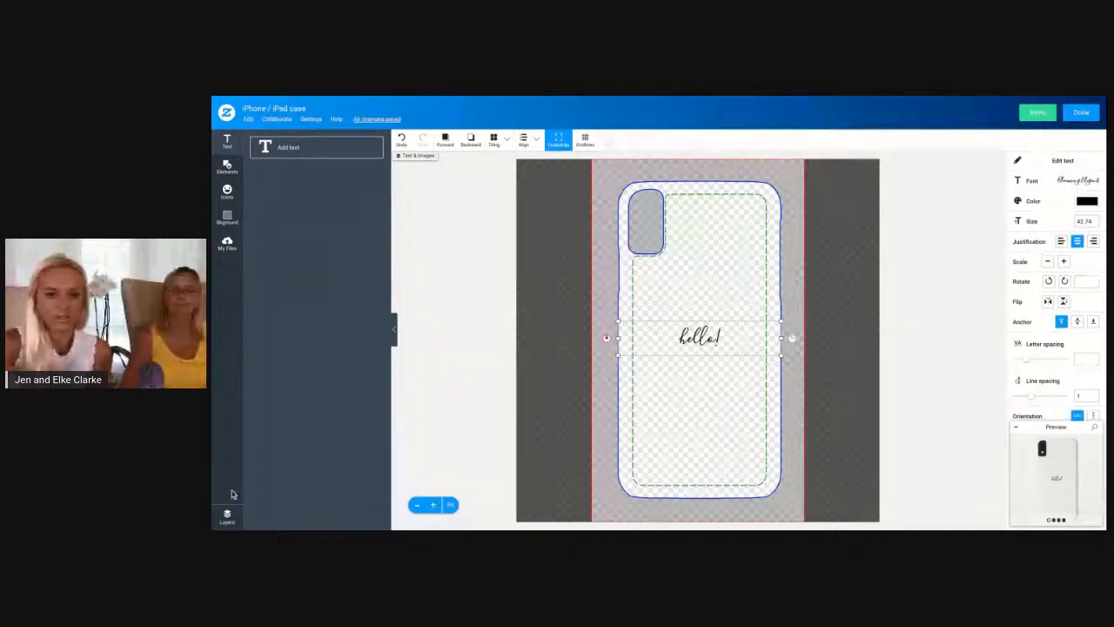
Set the case background to solid purple from the design's layer list
click(226, 517)
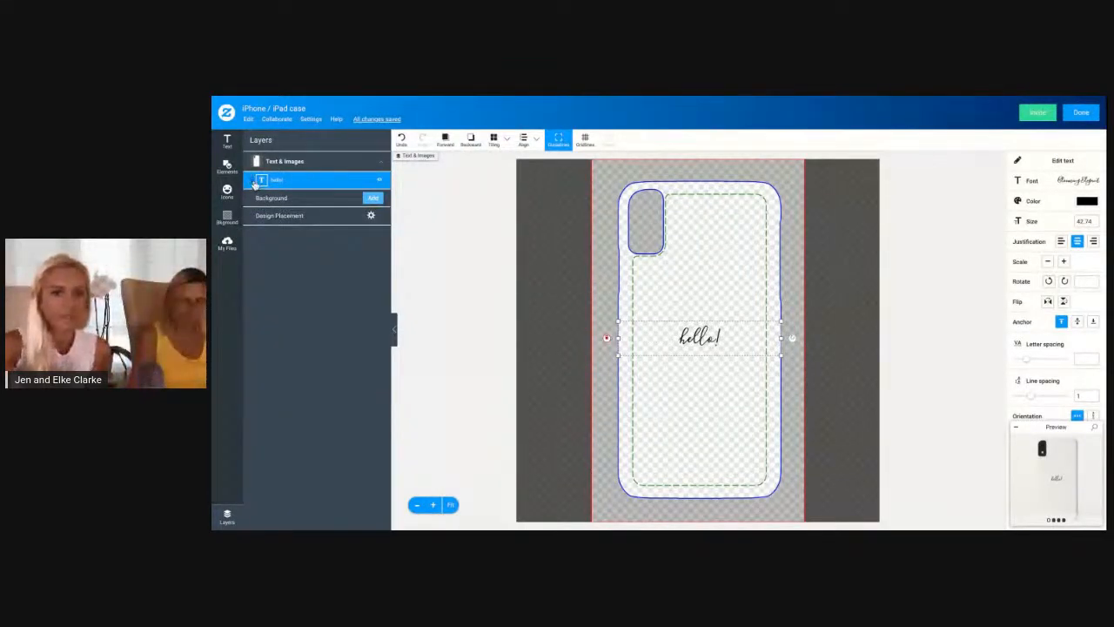
click(372, 197)
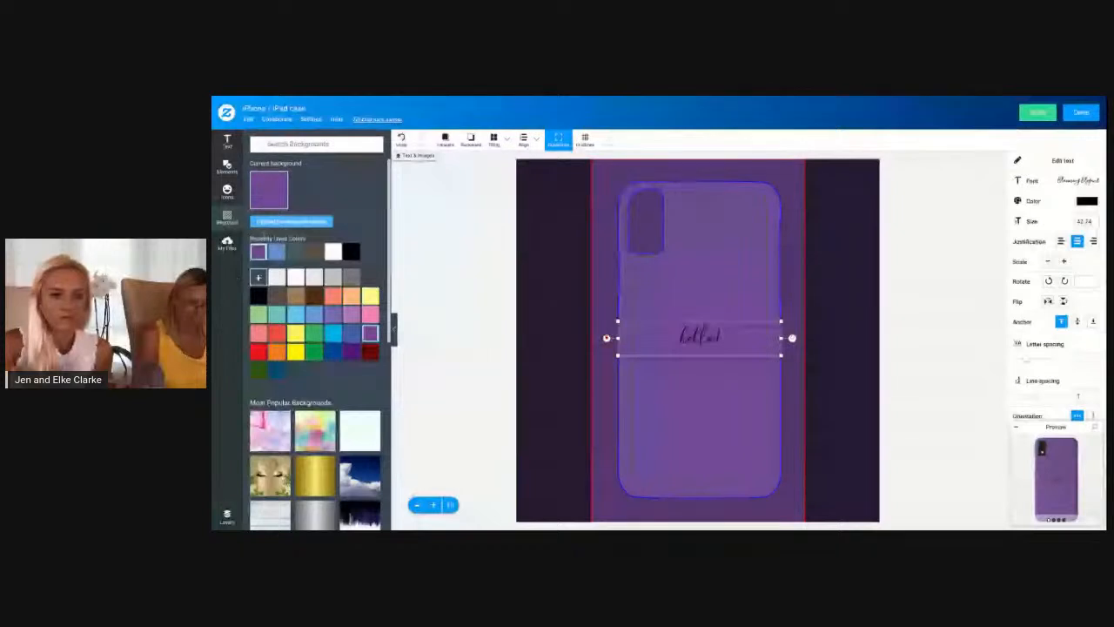
click(225, 511)
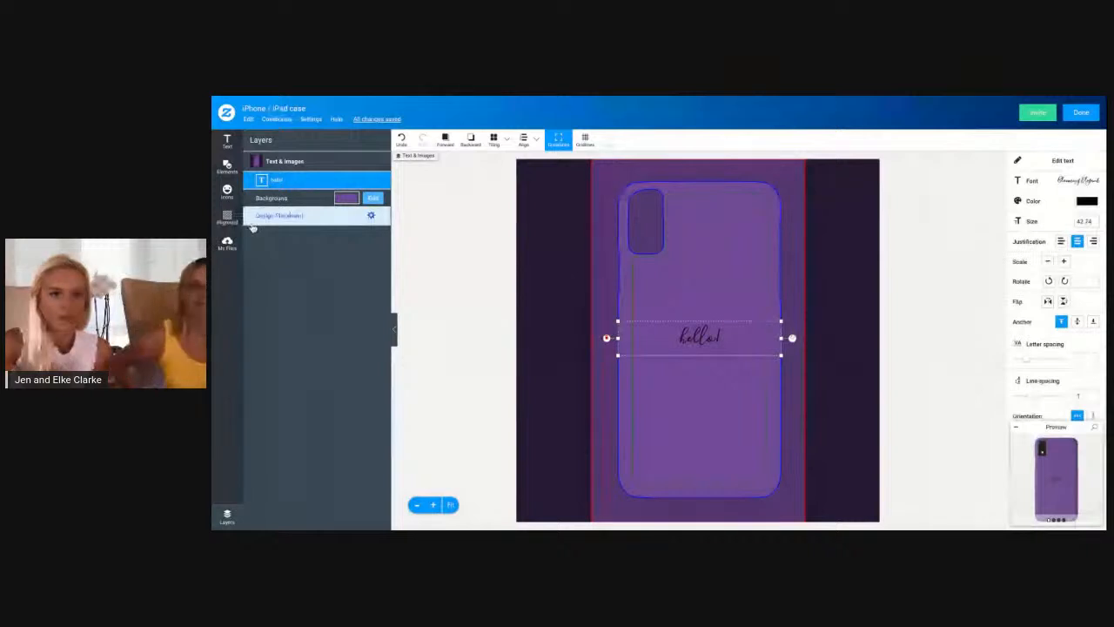
Review the available background colors and popular background images, and return to the layer list
click(373, 199)
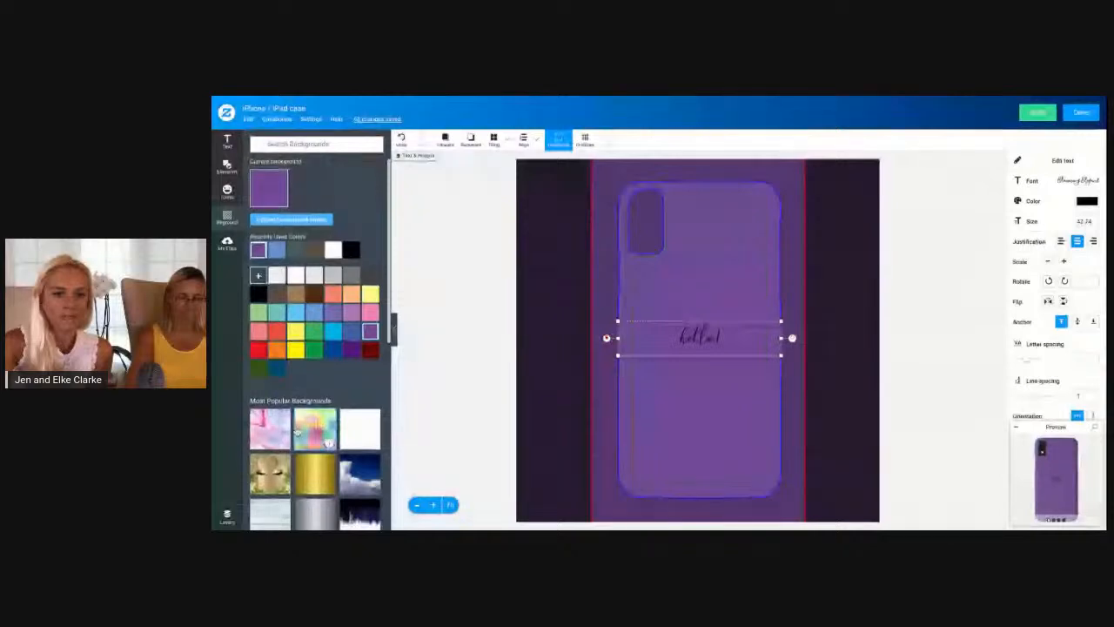
scroll(297, 432, down, 1)
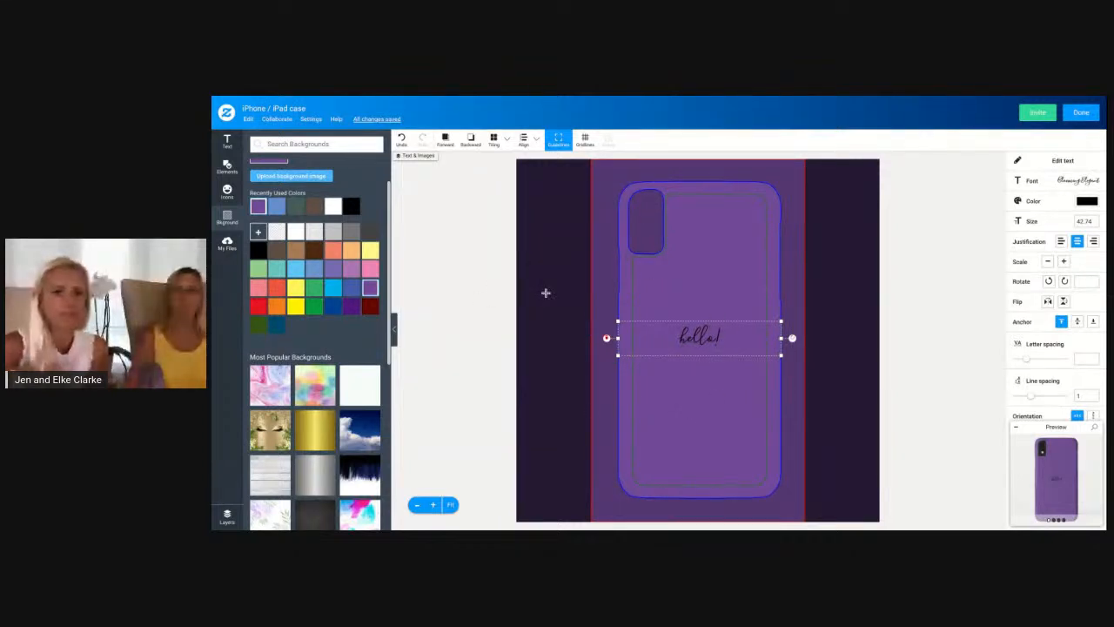
scroll(261, 331, up, 1)
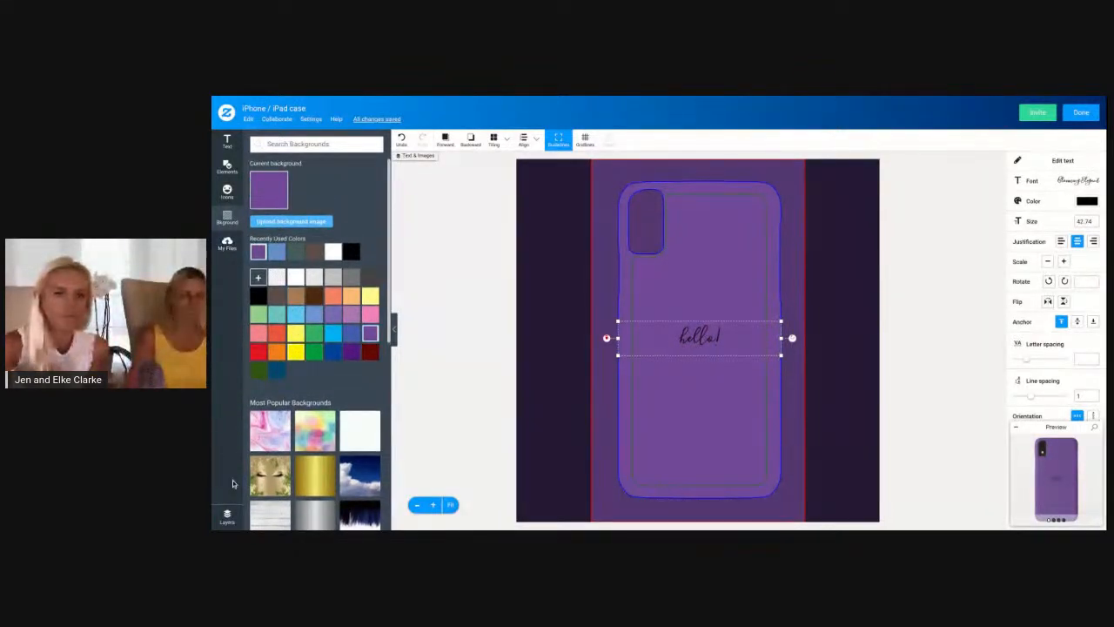
click(227, 516)
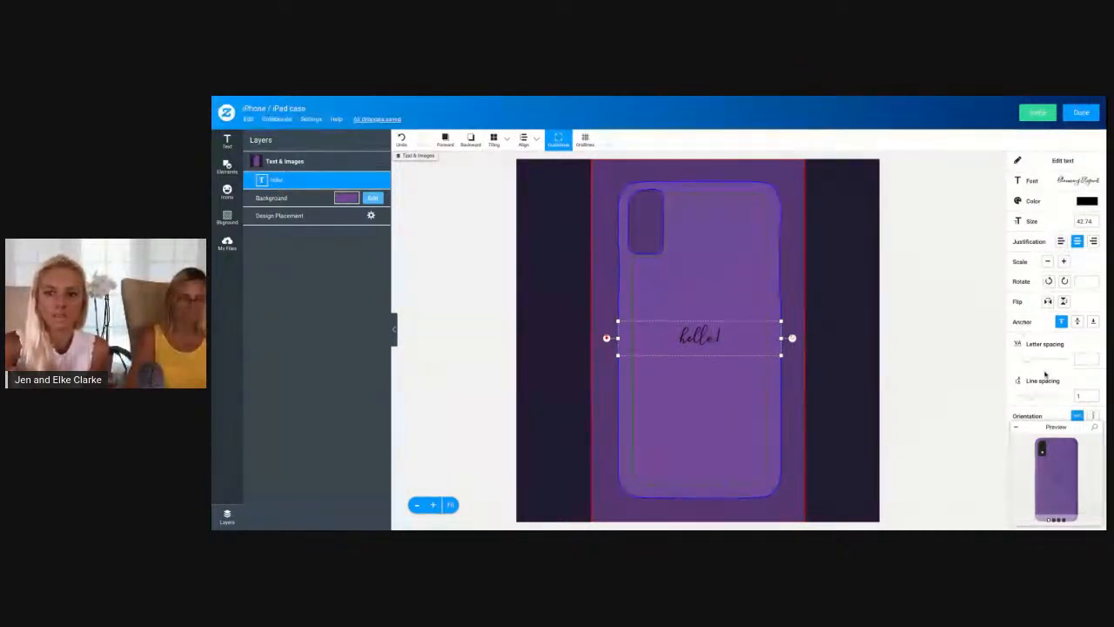
Edit the greeting text to read "hello" without the exclamation mark
click(1071, 161)
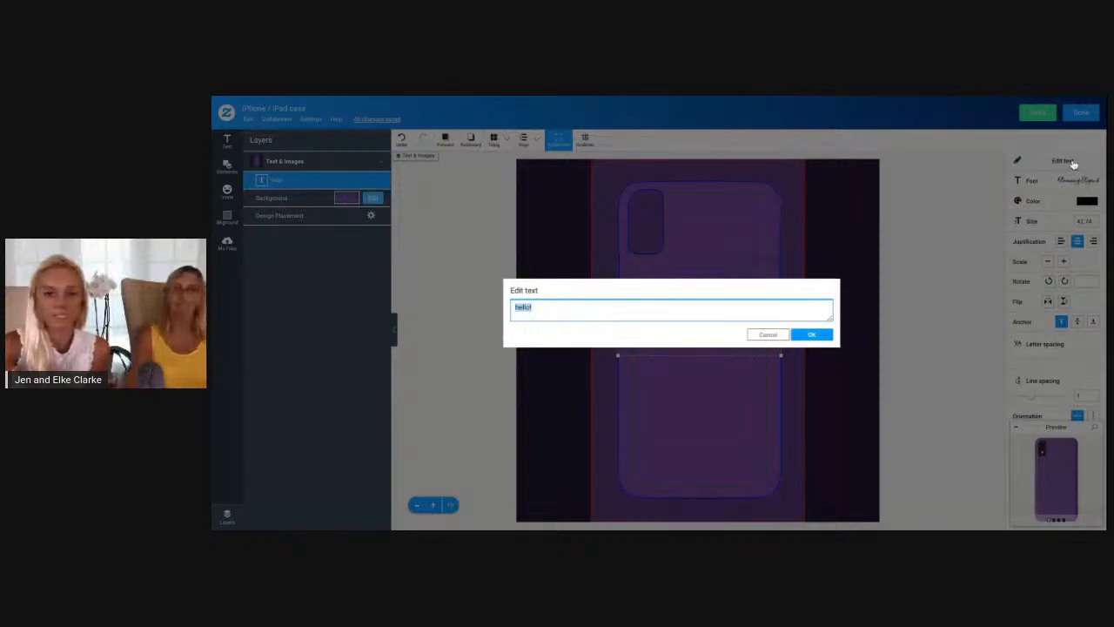
click(756, 311)
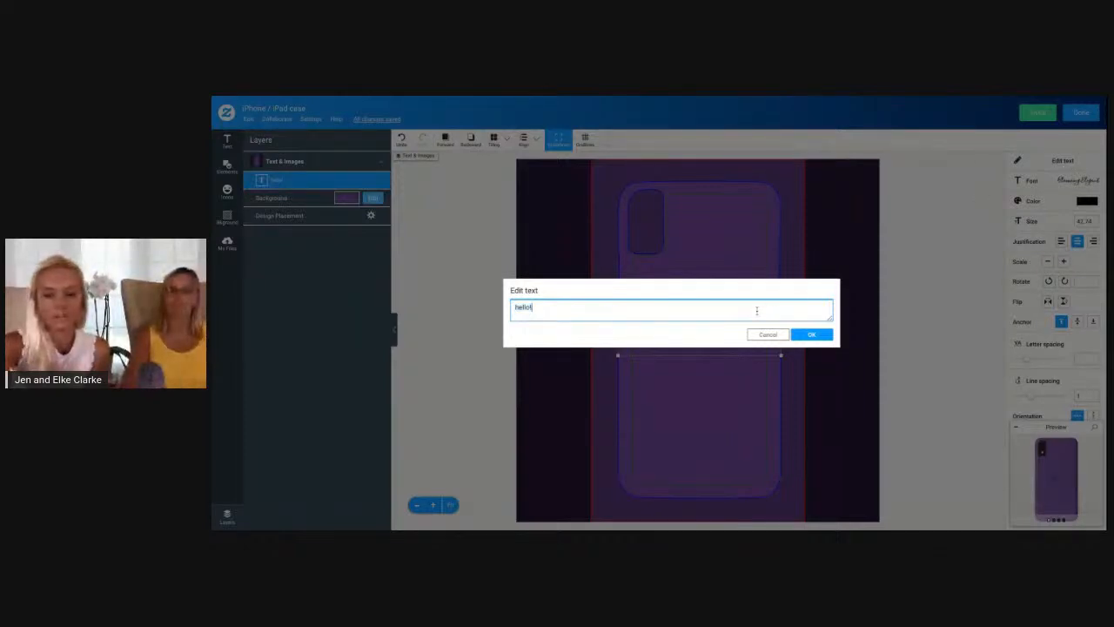
key(BackSpace)
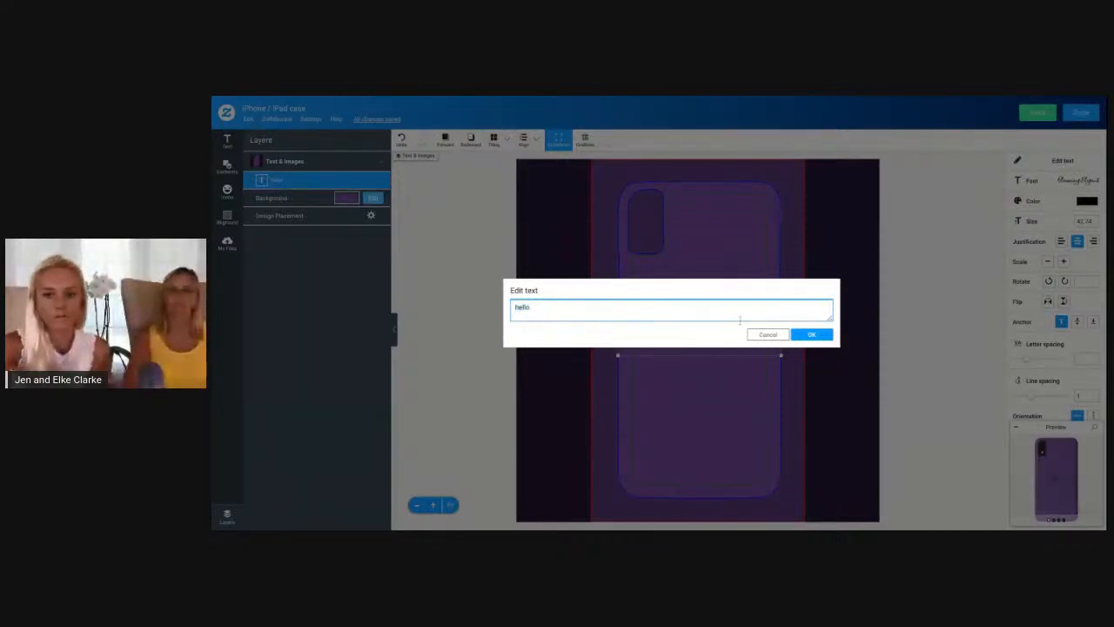
click(811, 335)
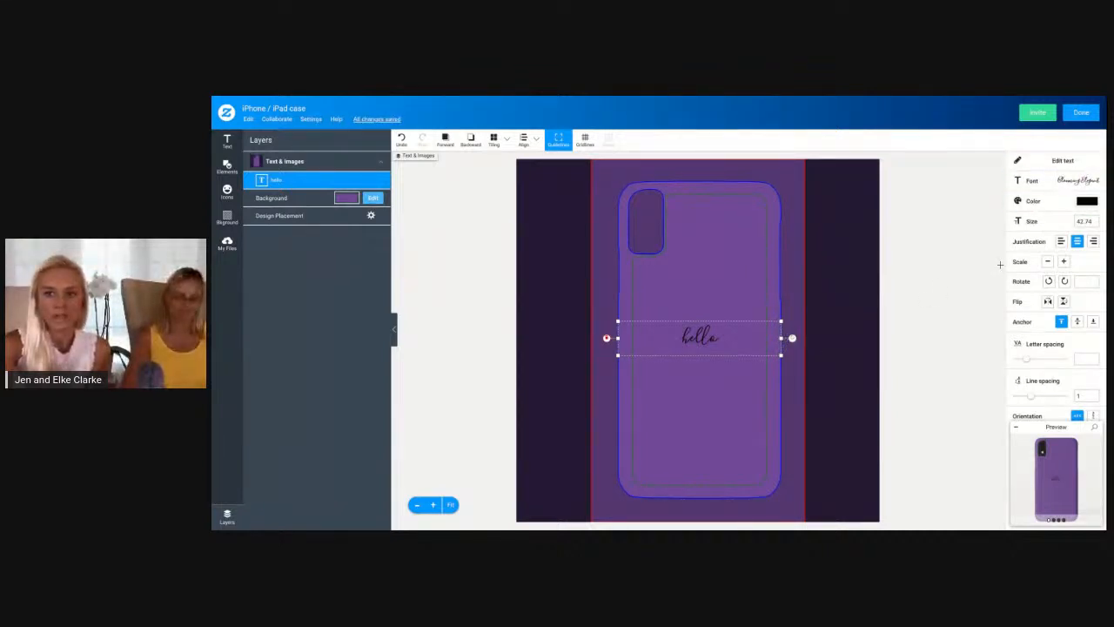
Open the font choices for the hello text and examine the complete list of fonts
click(1091, 183)
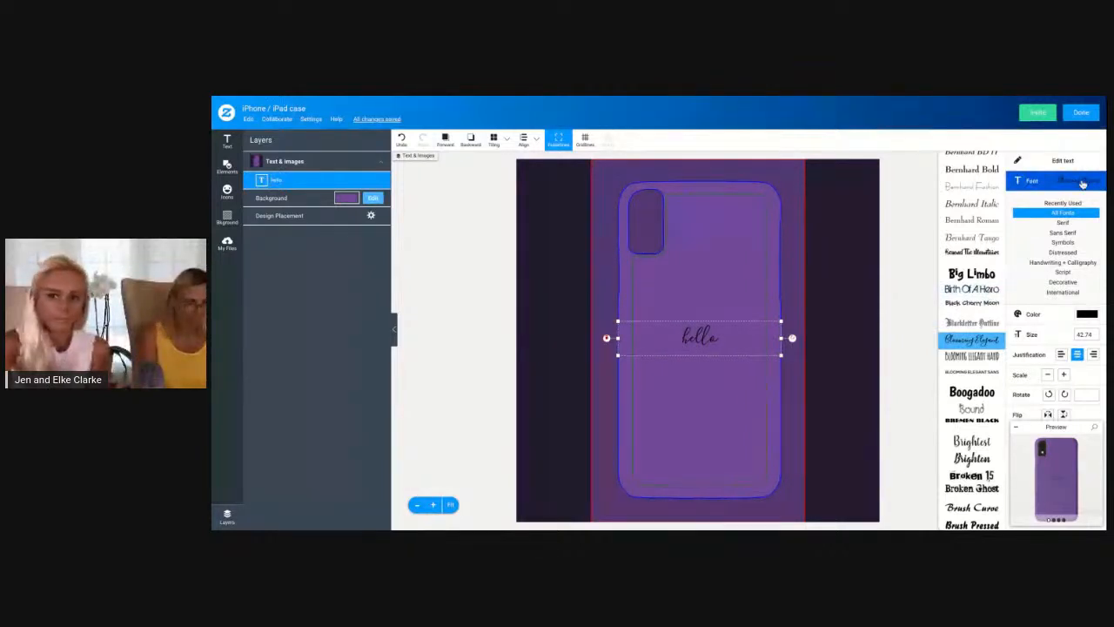
scroll(980, 280, up, 1)
scroll(980, 280, up, 3)
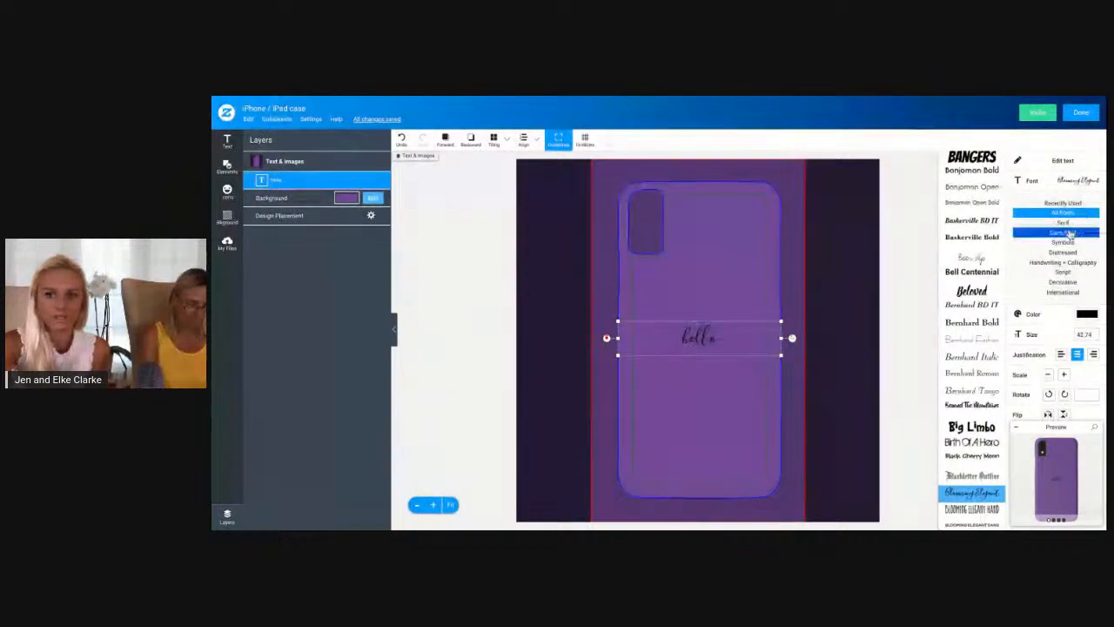
scroll(957, 259, up, 10)
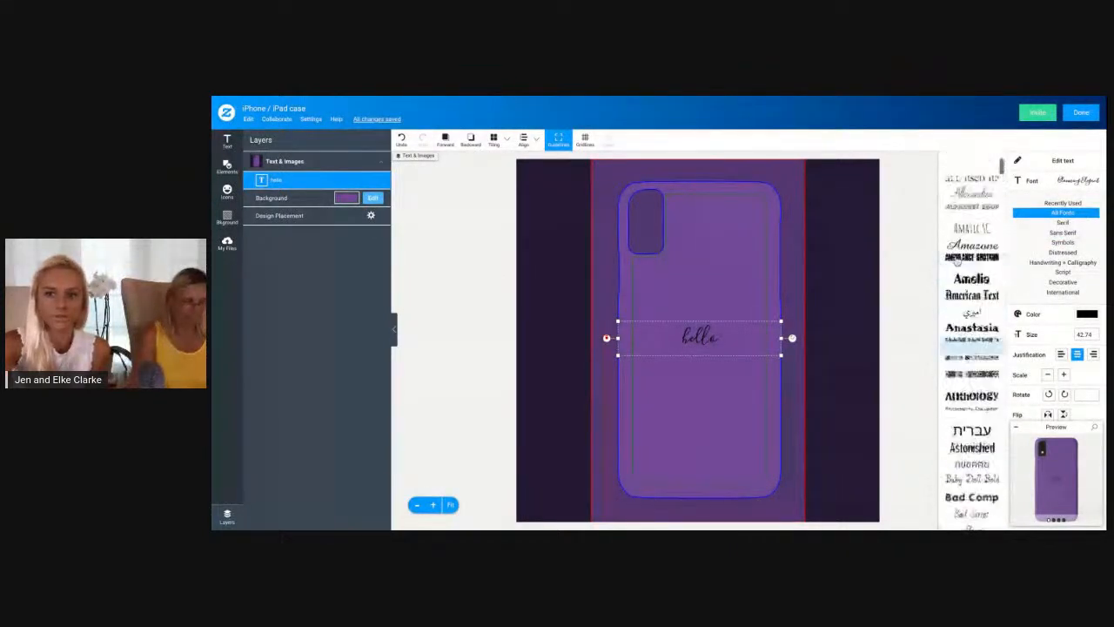
scroll(972, 340, down, 10)
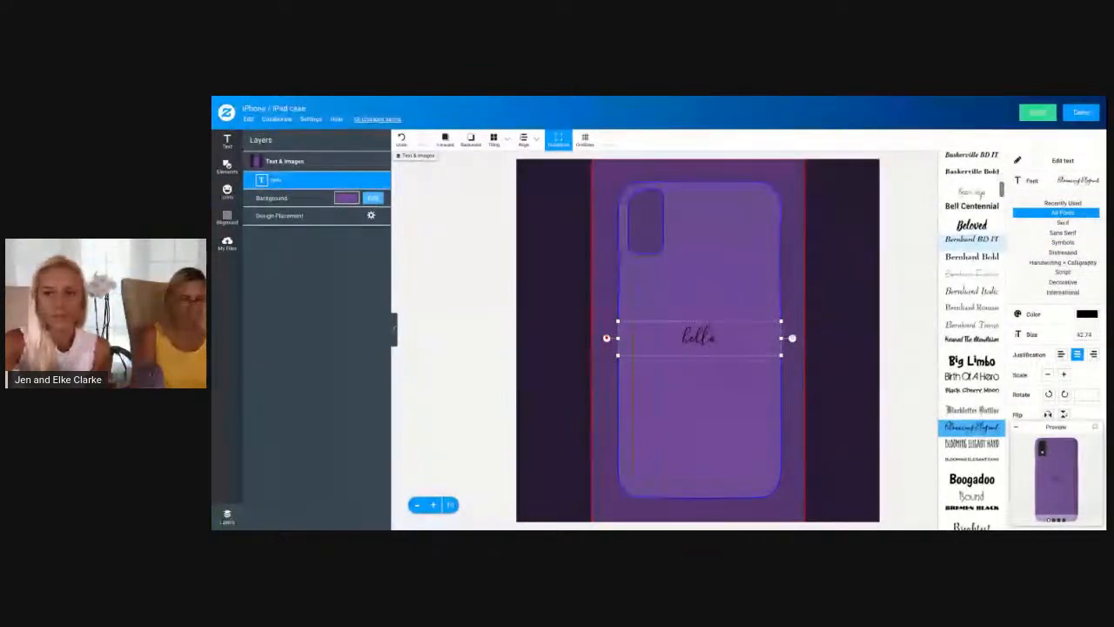
scroll(972, 259, down, 2)
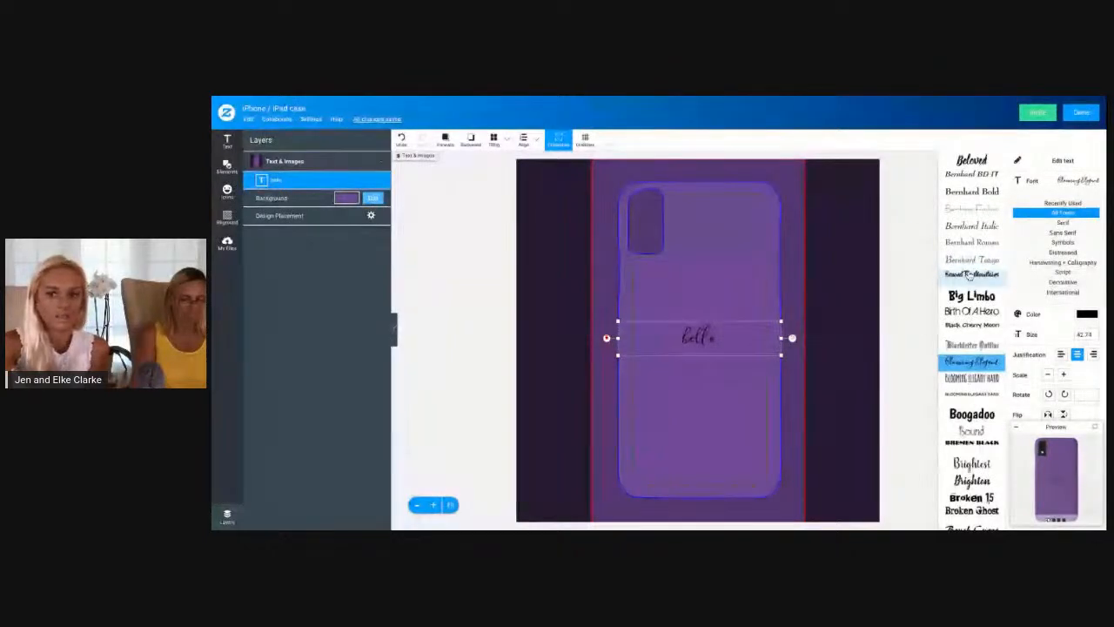
scroll(969, 276, down, 1)
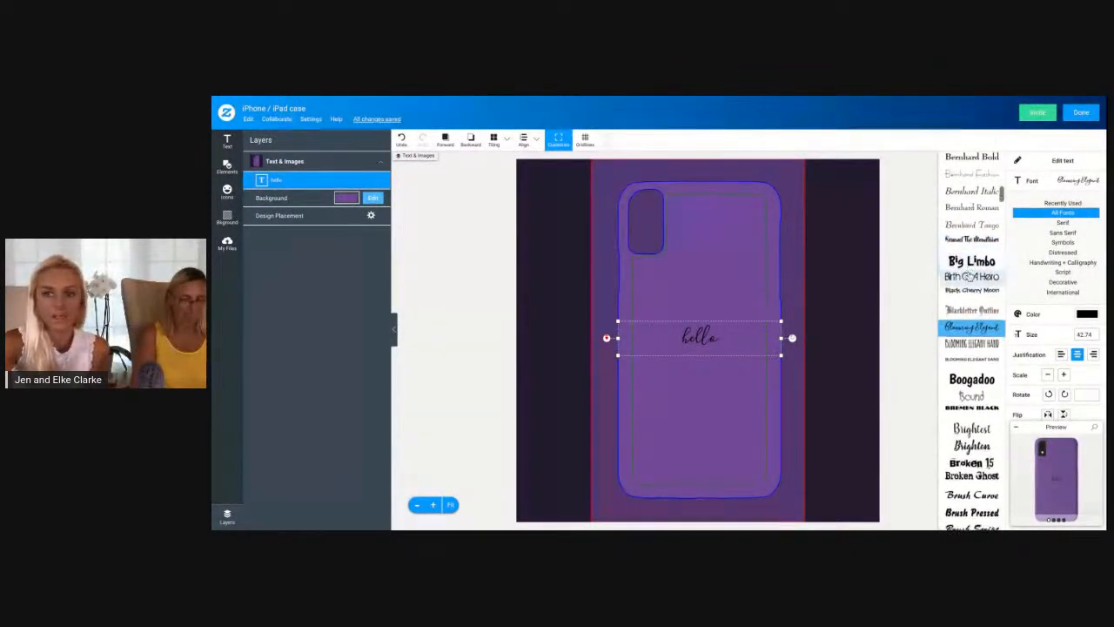
scroll(968, 276, down, 4)
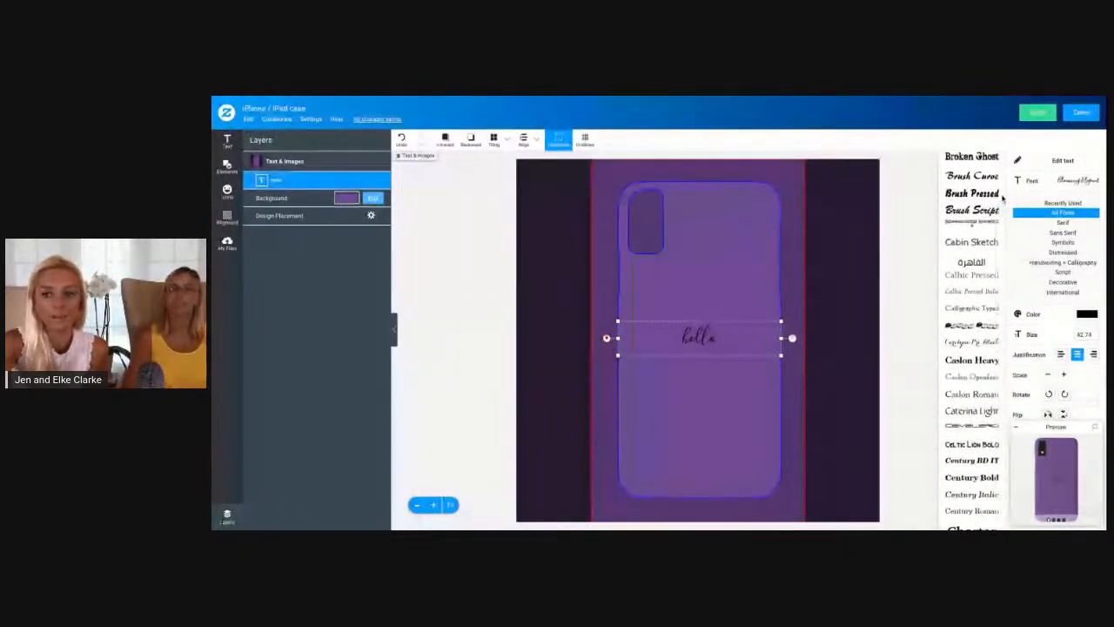
scroll(959, 308, up, 1)
scroll(960, 308, up, 1)
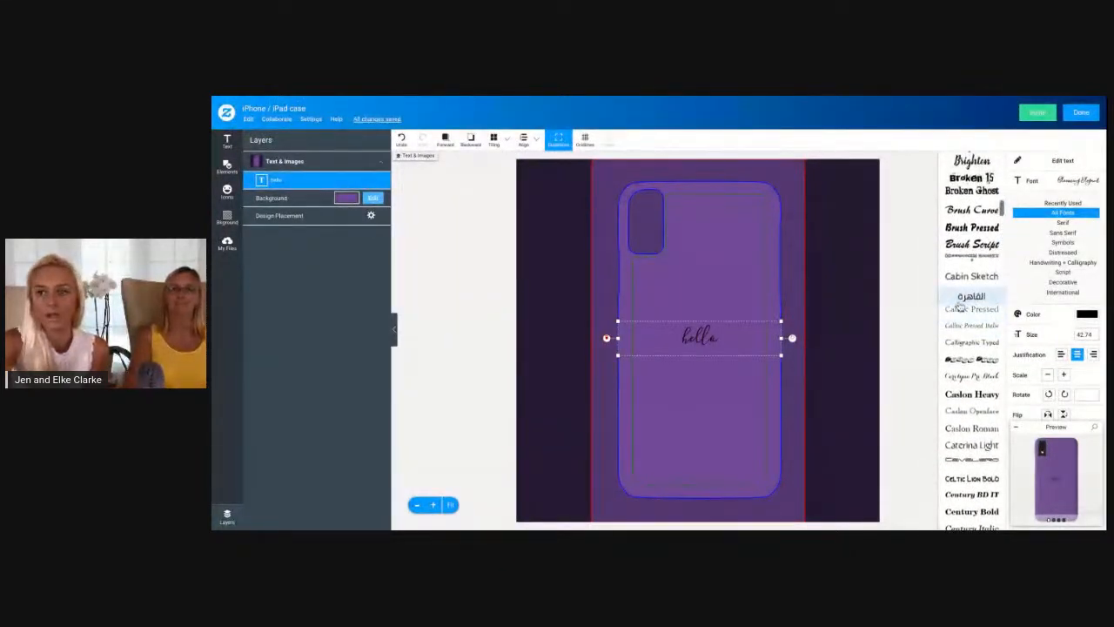
Check the font categories and set the hello text's font to Empire from the Sans Serif group
click(1061, 264)
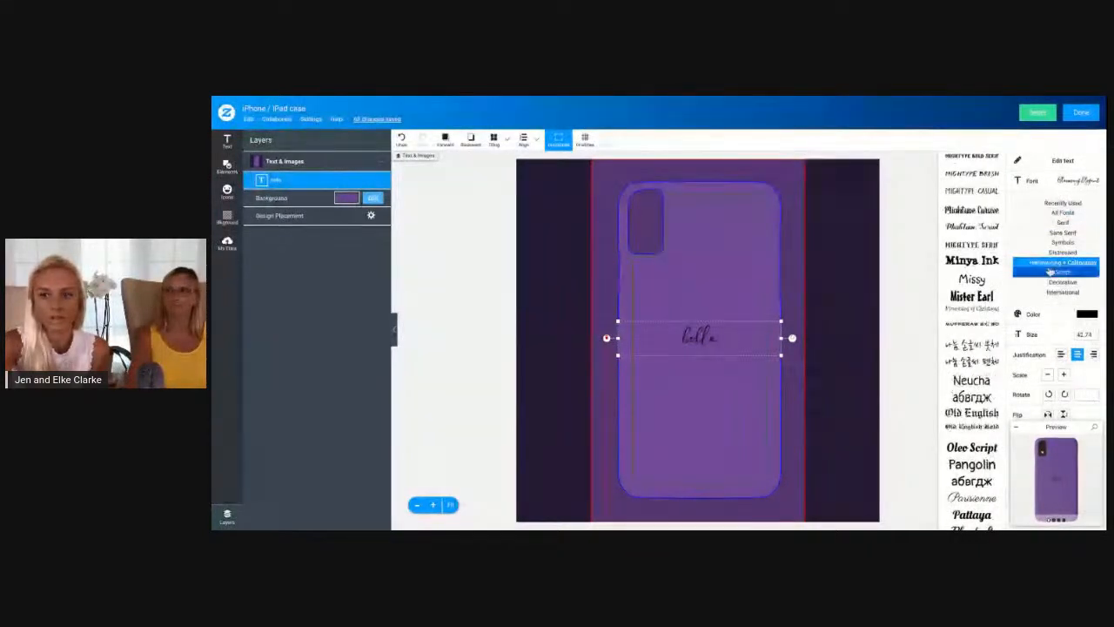
click(1064, 273)
click(1070, 283)
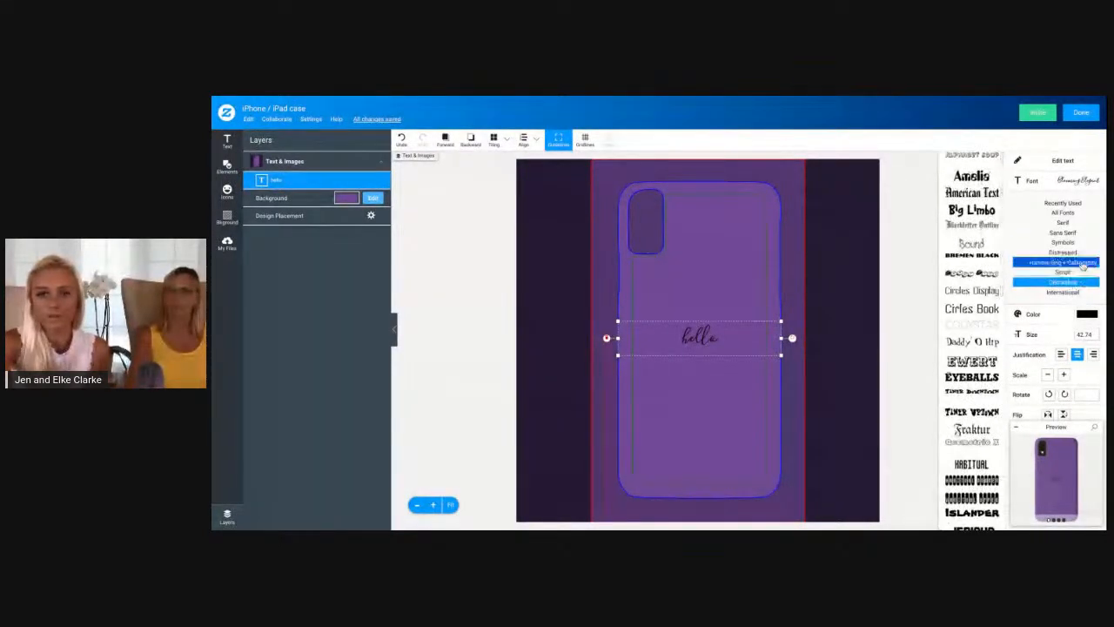
click(1068, 212)
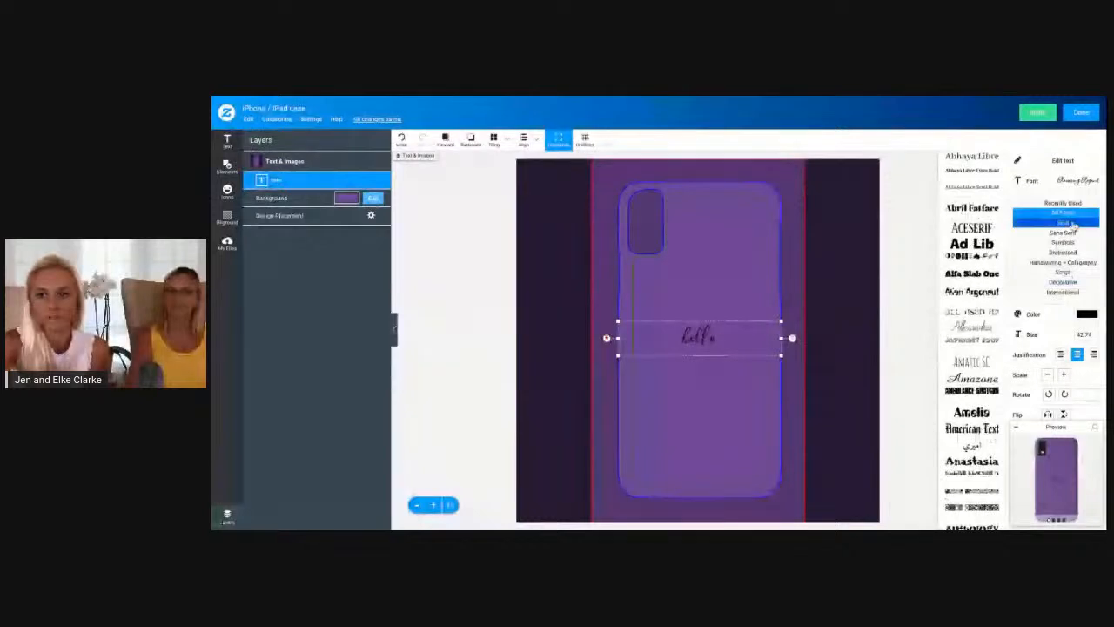
click(1071, 222)
click(1065, 232)
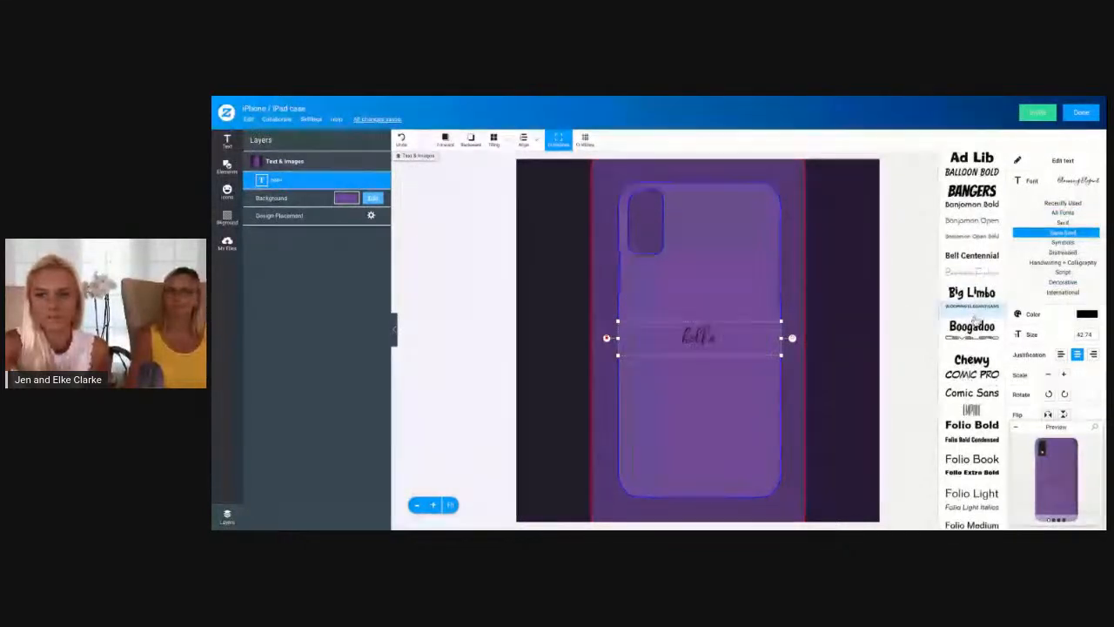
click(971, 351)
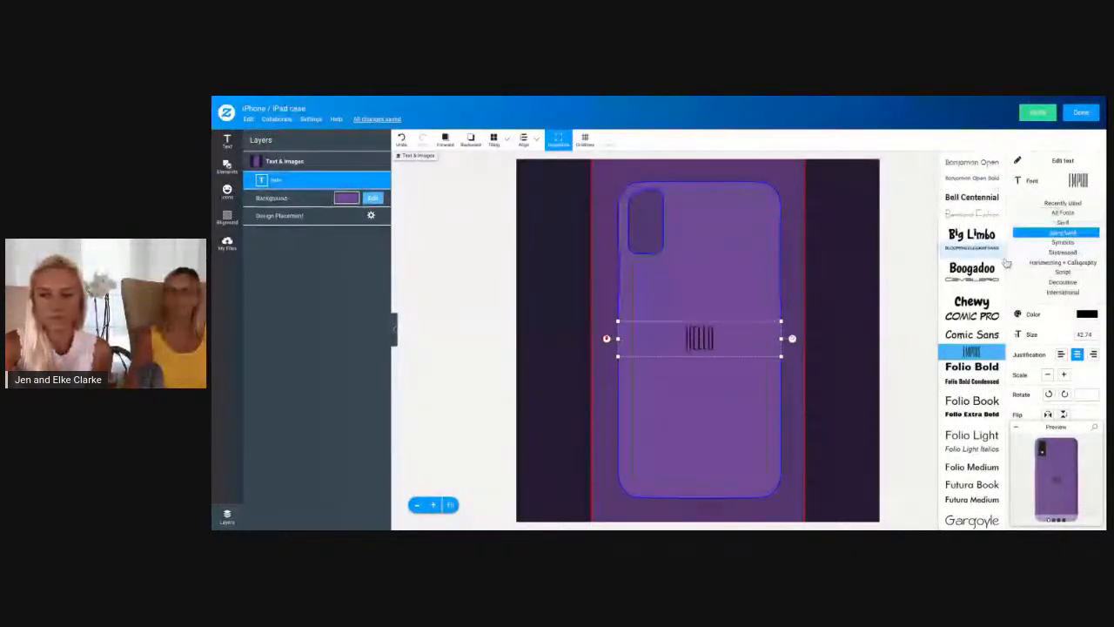
click(1071, 183)
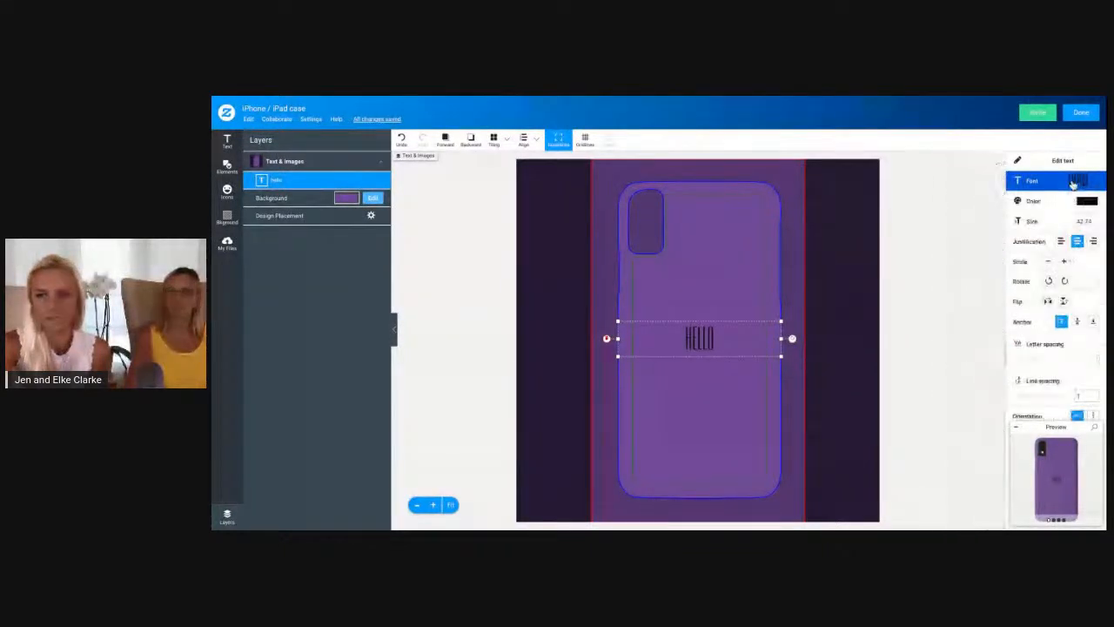
Set the hello text's color to white (#FFFFFF) and reopen its color options
click(1018, 201)
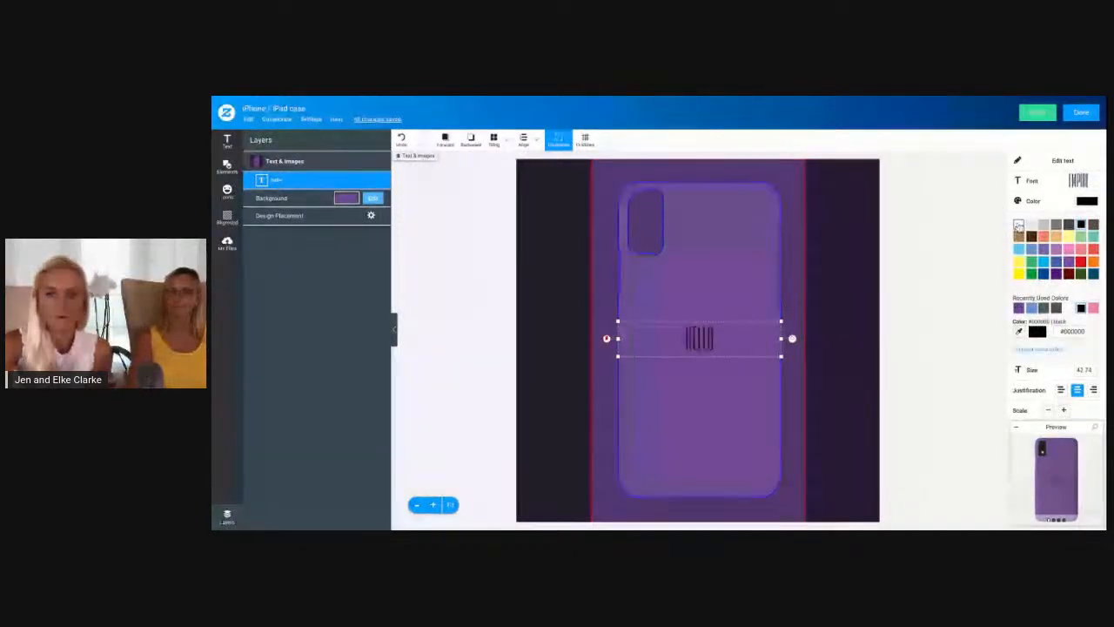
click(1018, 225)
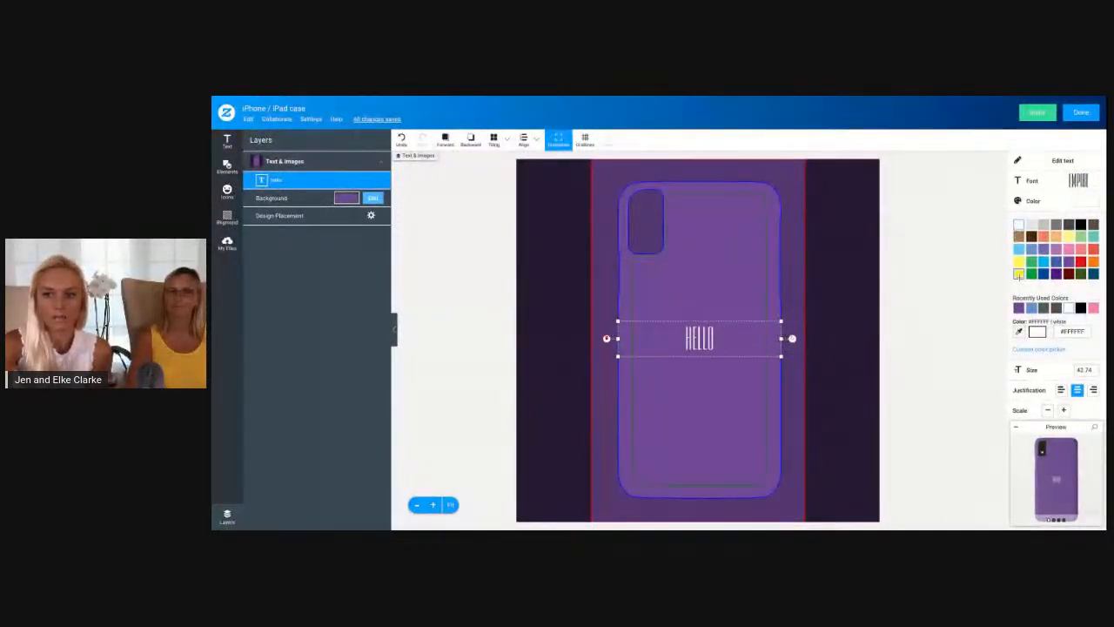
click(1092, 202)
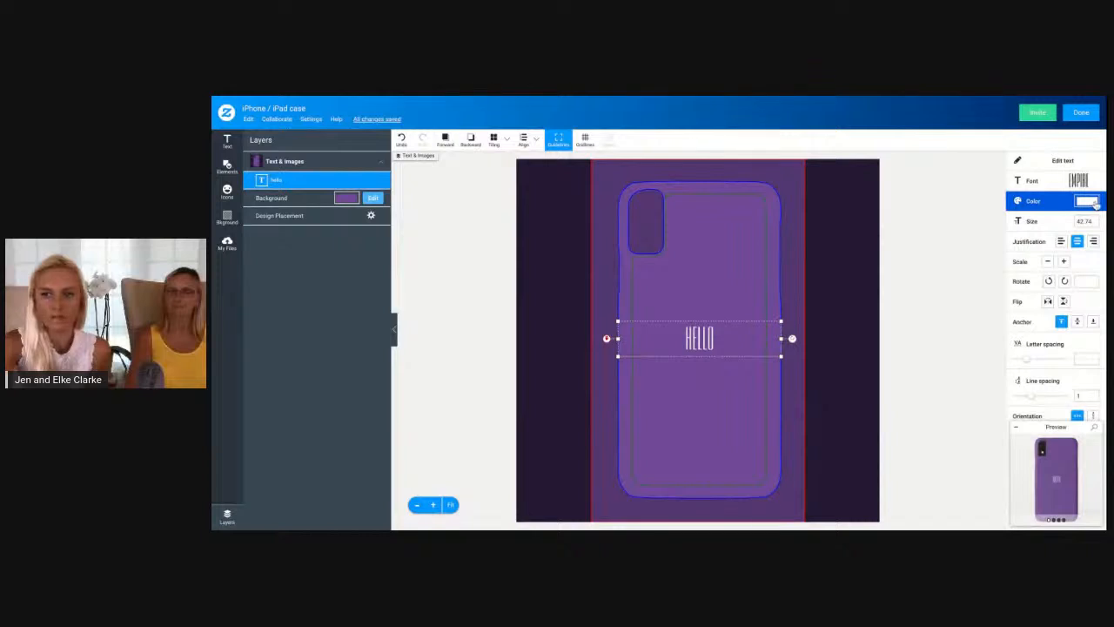
click(1092, 205)
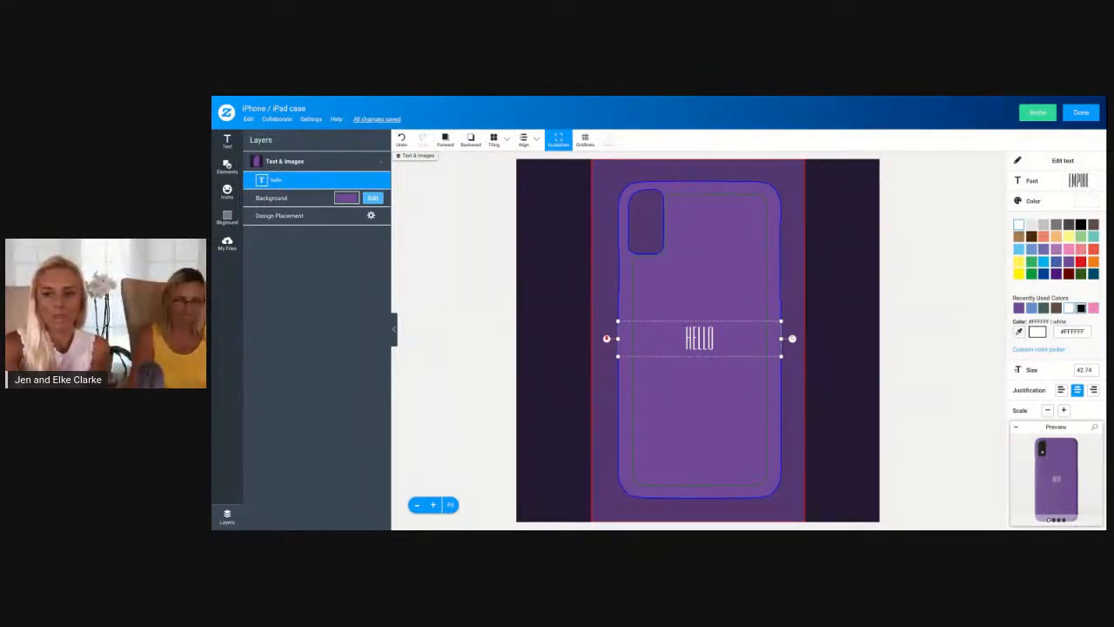
Try sampling a color from the canvas with the eyedropper for the hello text, and collapse the color options
click(1020, 333)
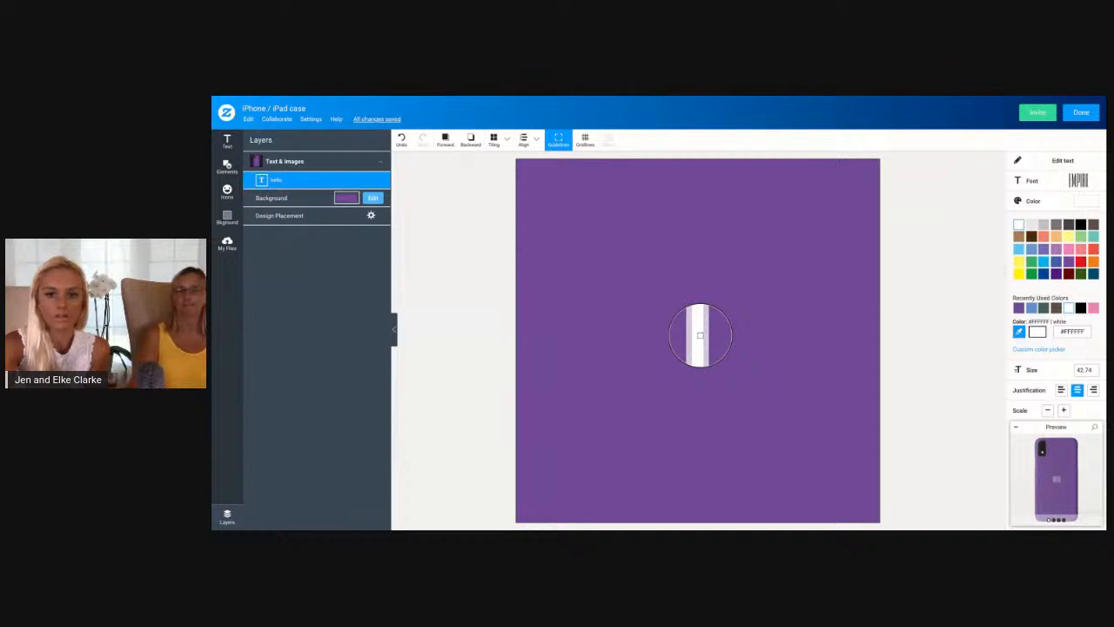
click(706, 330)
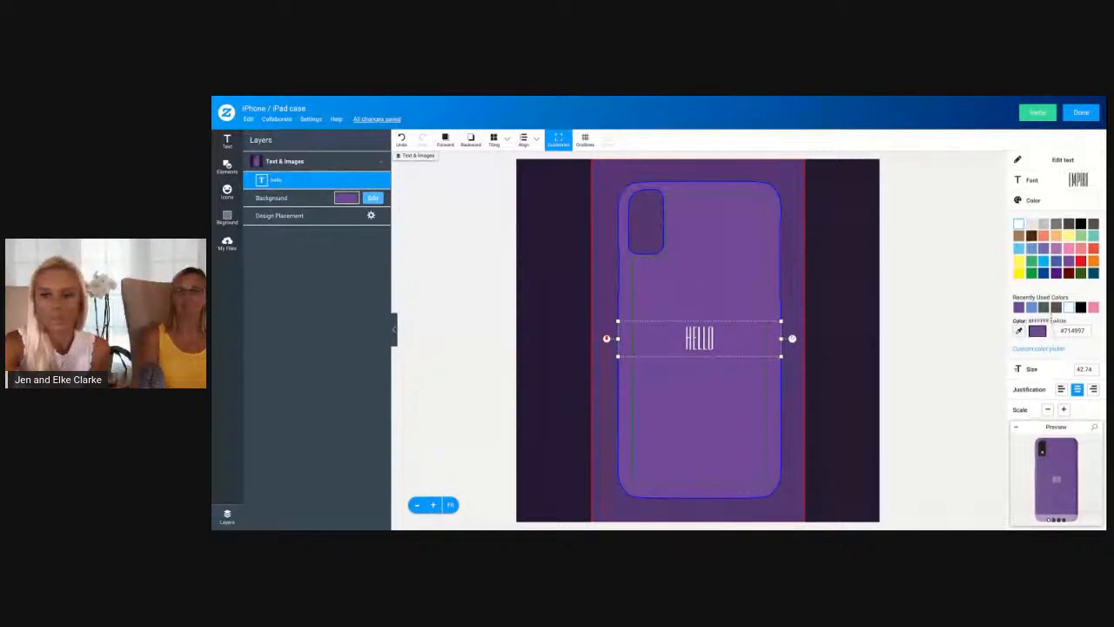
scroll(1051, 319, down, 1)
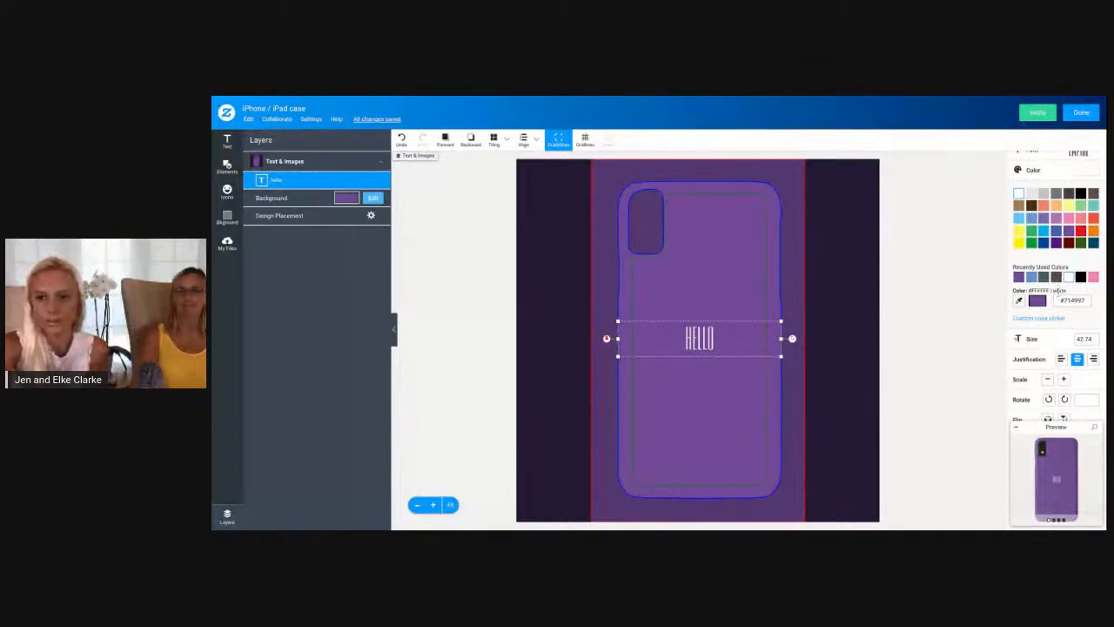
click(1033, 169)
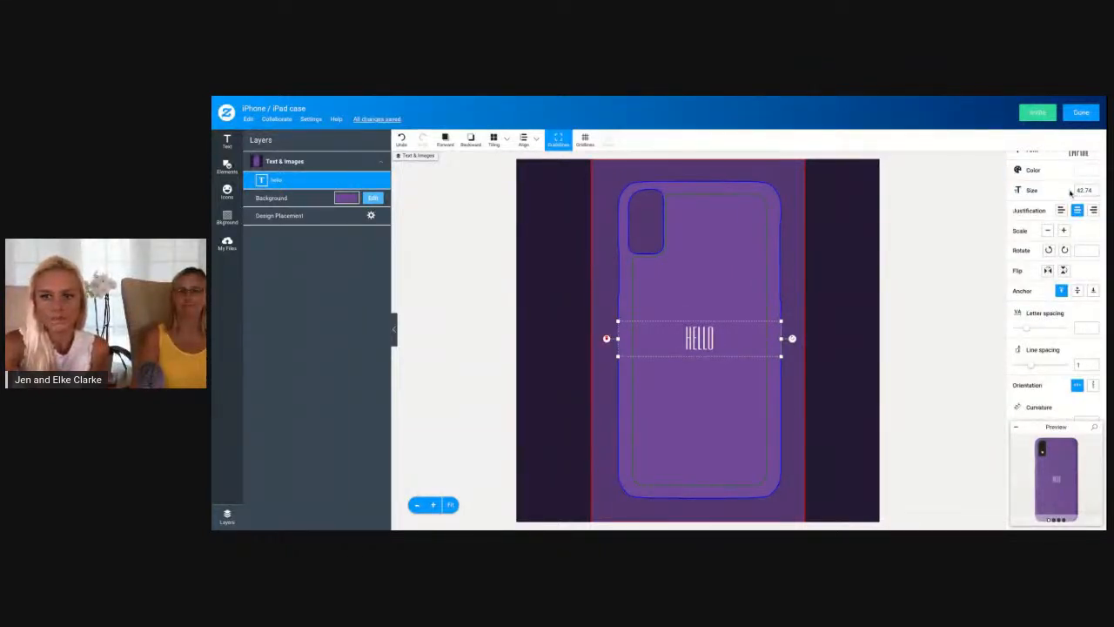
Set the hello text's size to 102.74
click(1085, 190)
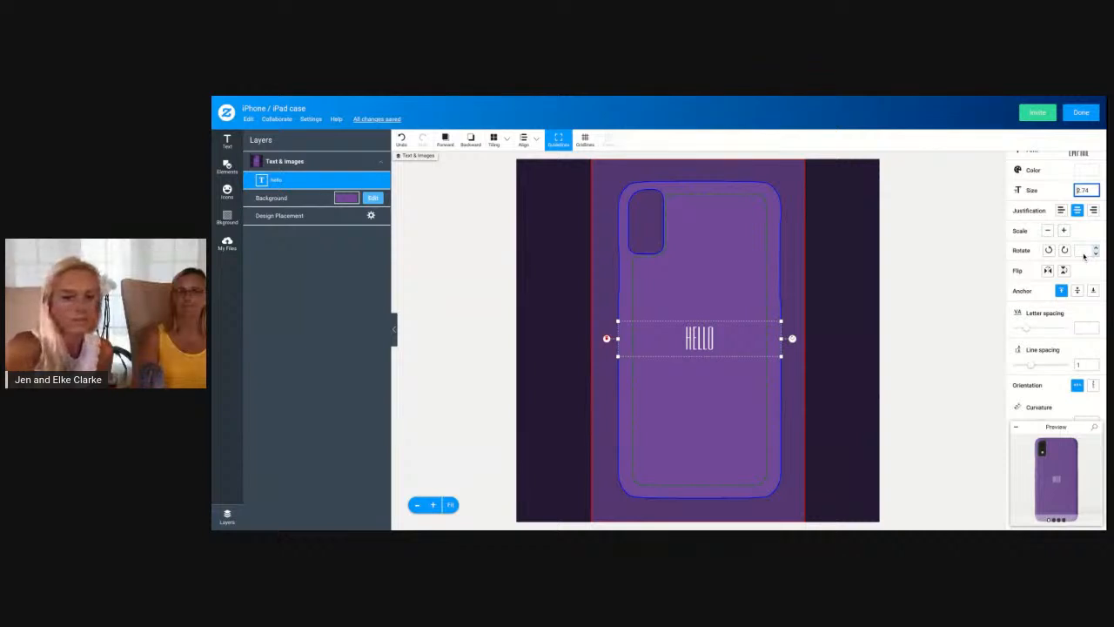
text(0)
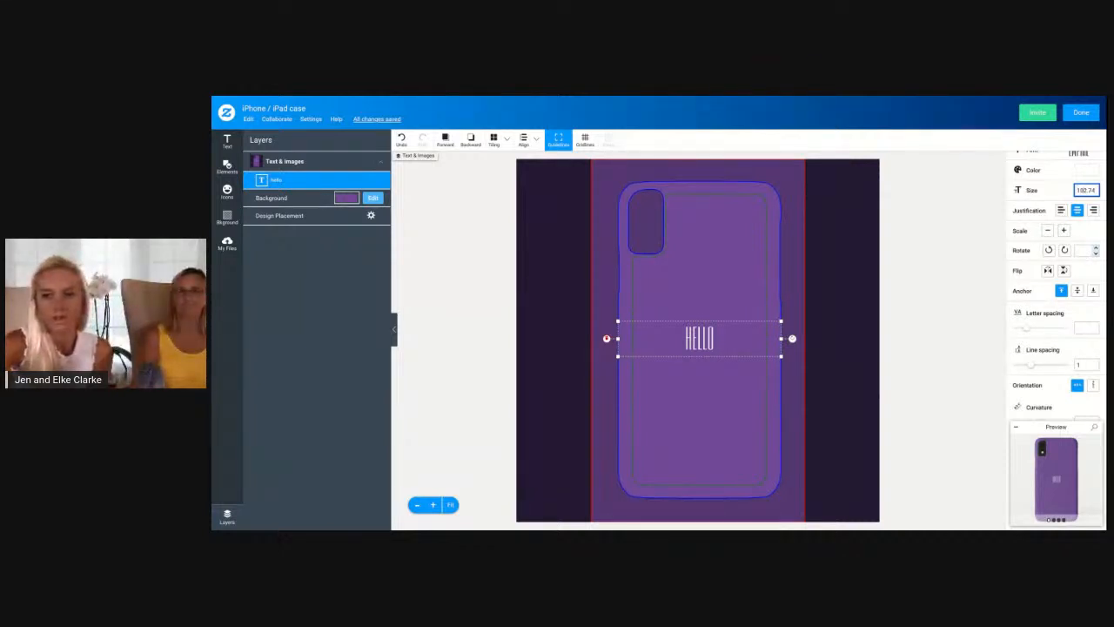
key(Return)
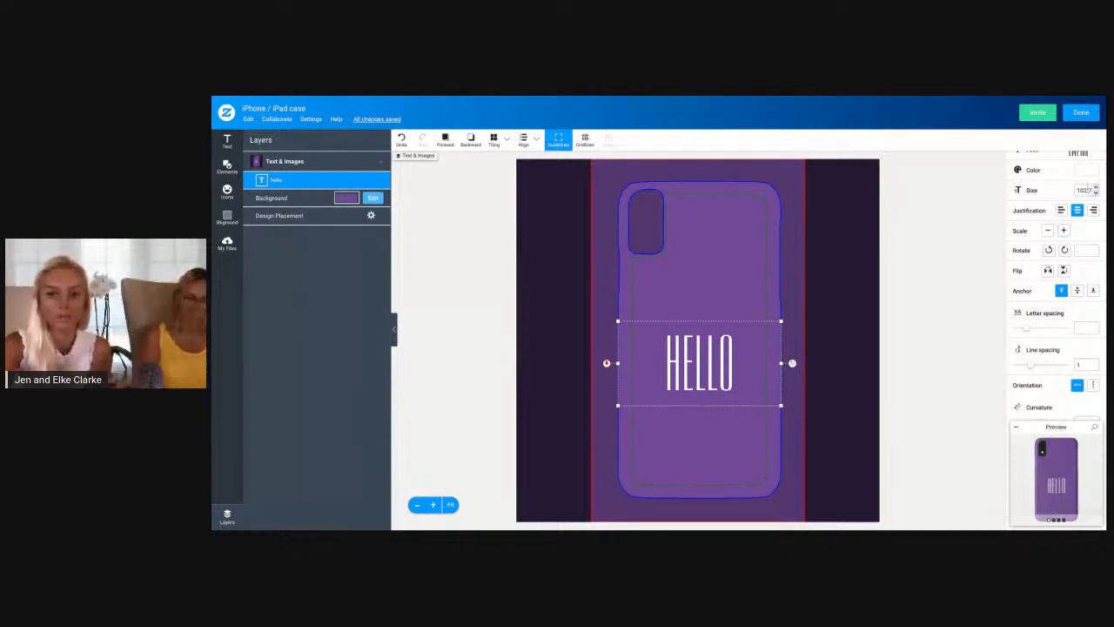
Compare the justification options, right-justify the hello text, and move and narrow its box to fit within the case's safe-area guideline
click(1061, 211)
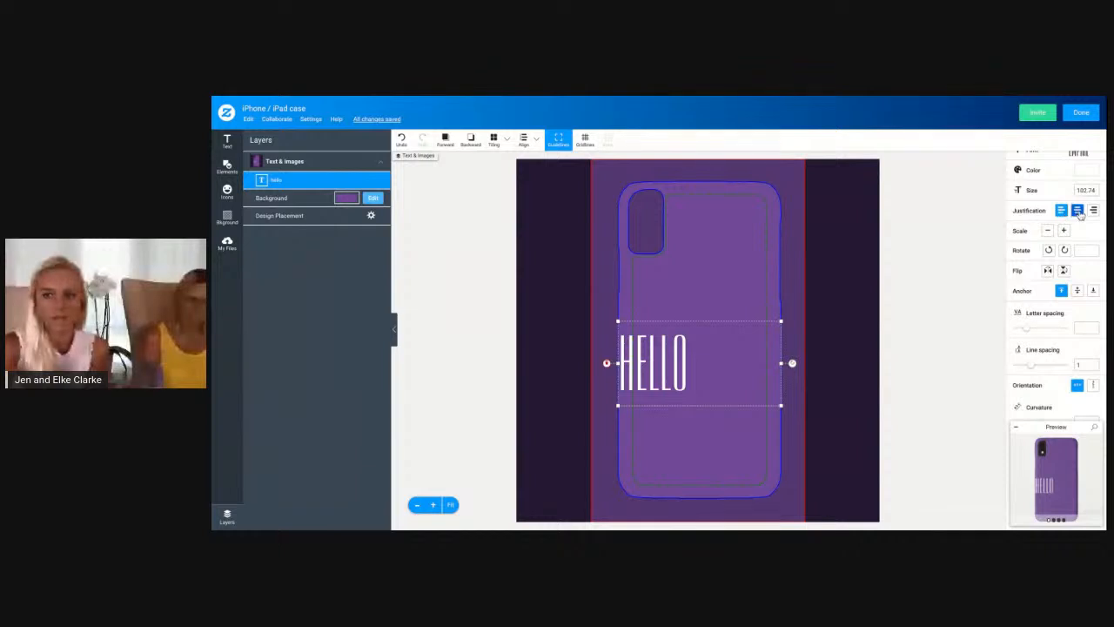
click(1078, 211)
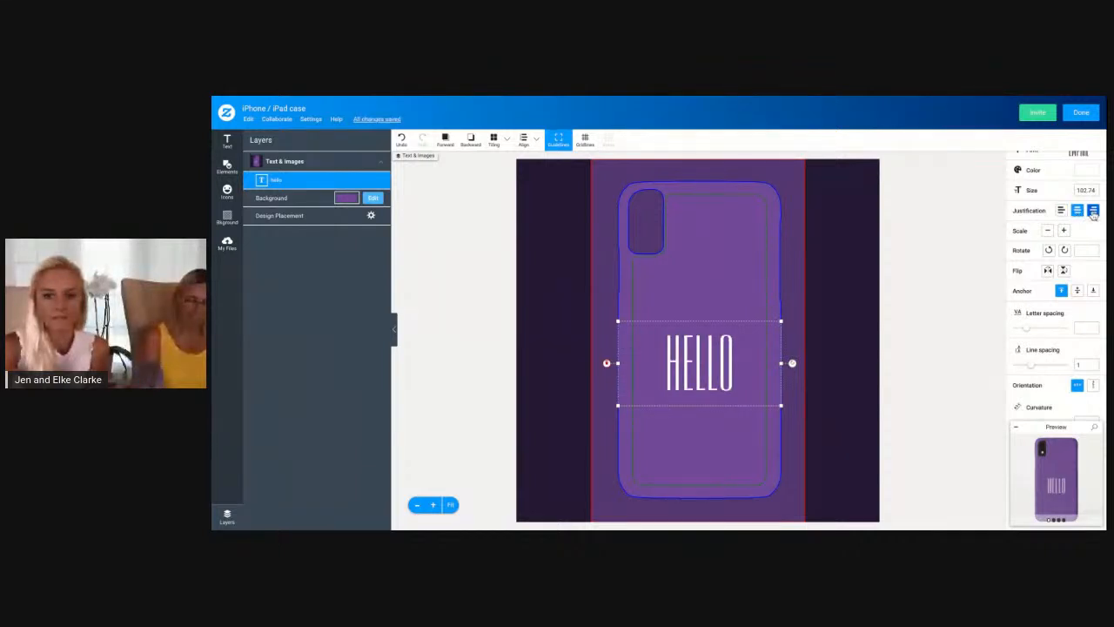
click(1094, 210)
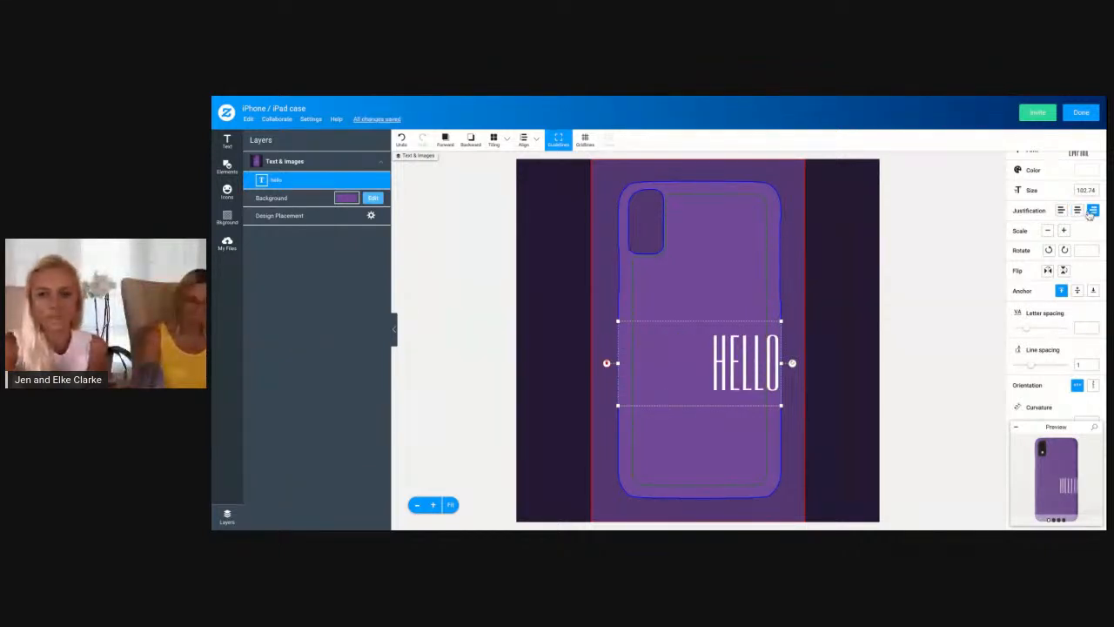
drag(743, 382, 727, 344)
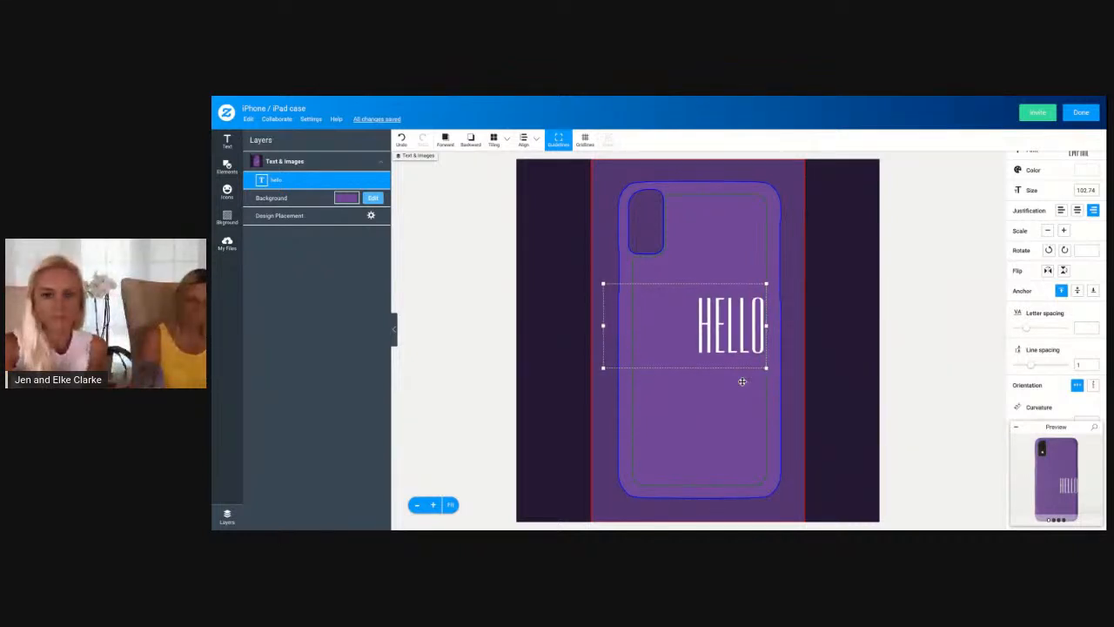
drag(599, 326, 632, 325)
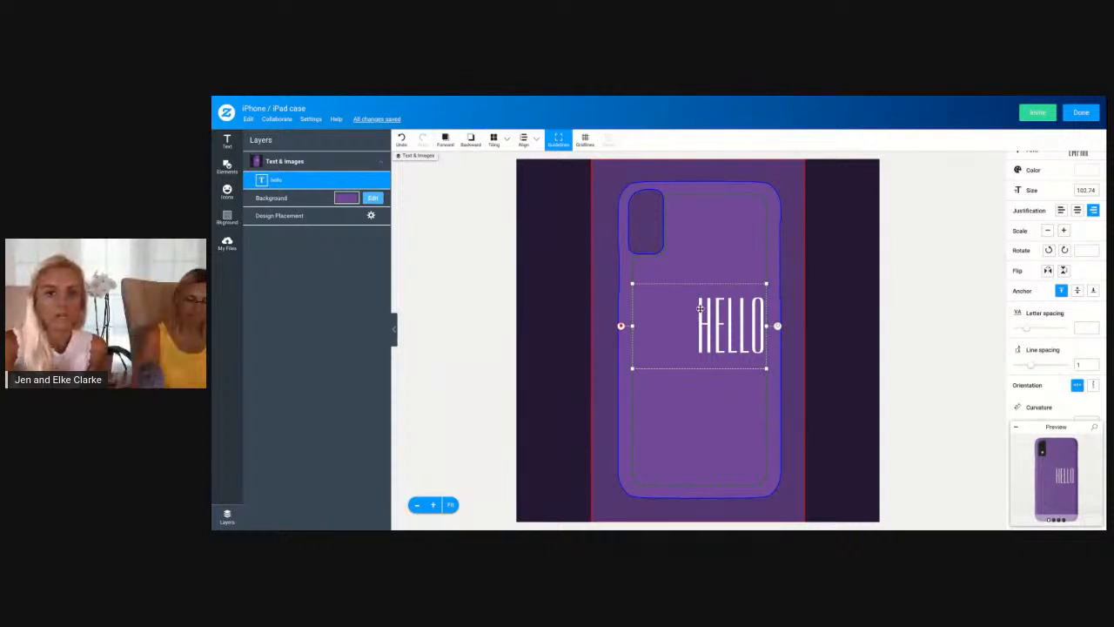
Try rotating the hello text by 45 degrees using both the rotation controls and an entered angle
click(1049, 251)
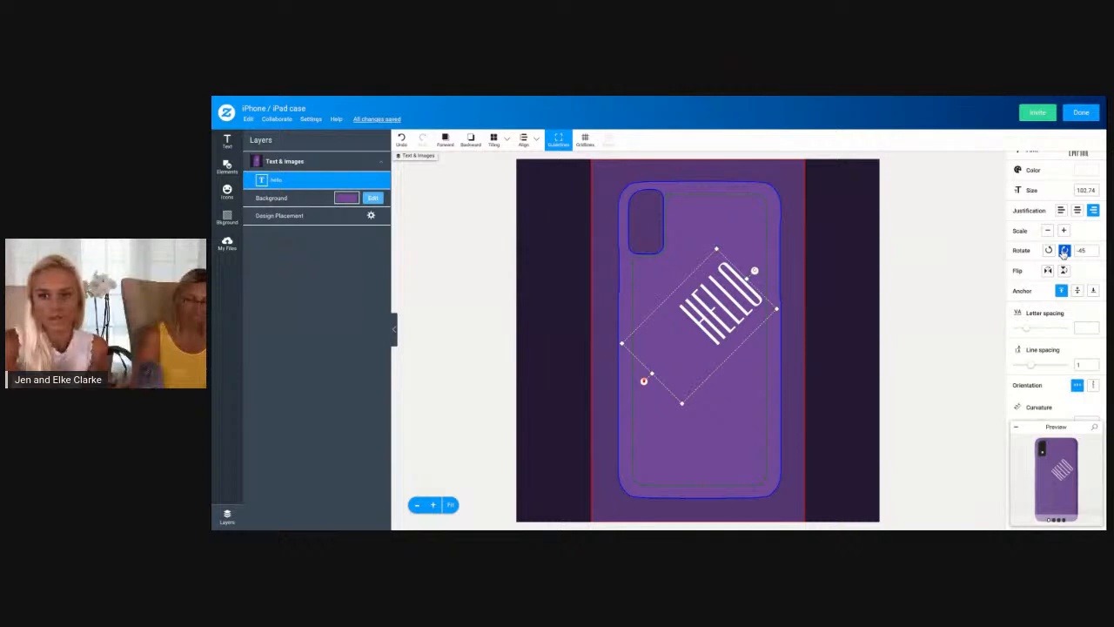
click(1064, 251)
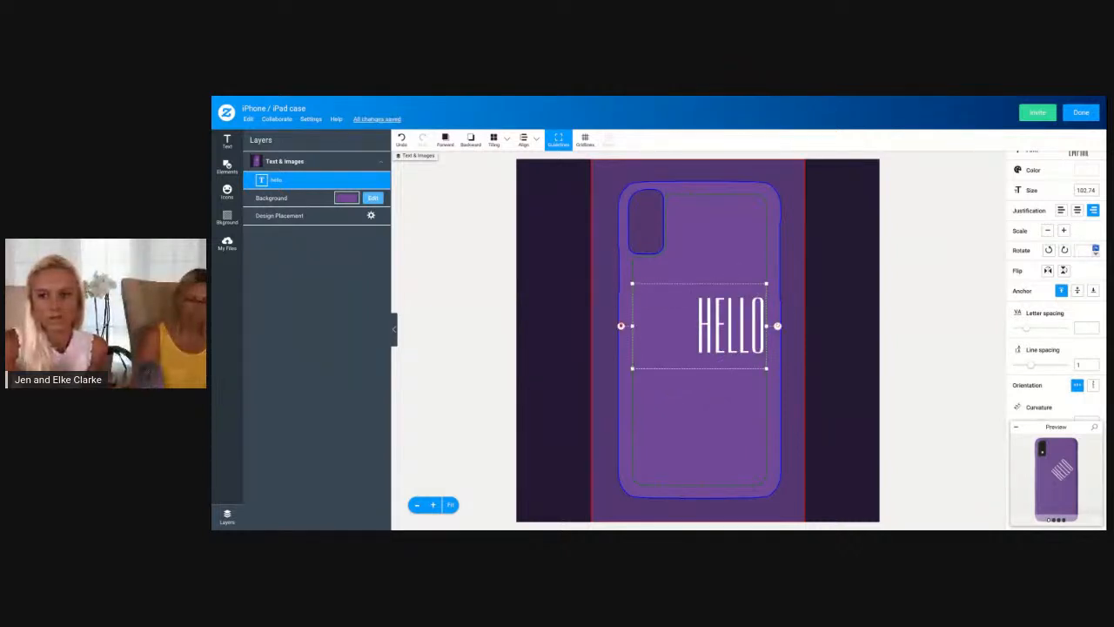
click(1081, 250)
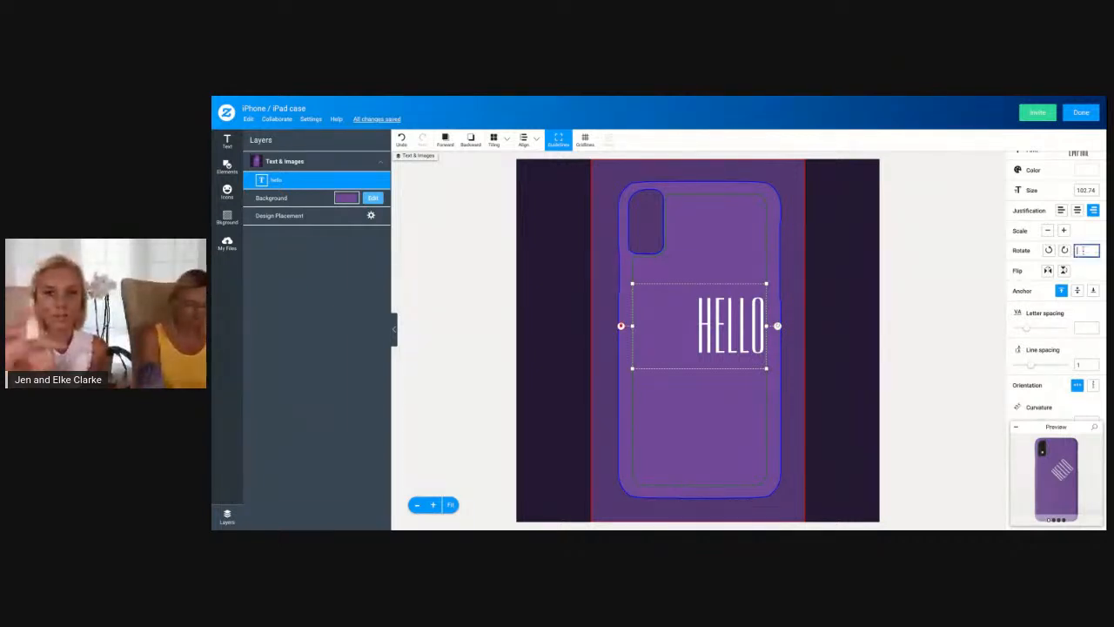
text(45)
Try flipping the rotated hello text horizontally and vertically, twice in each direction
click(1049, 271)
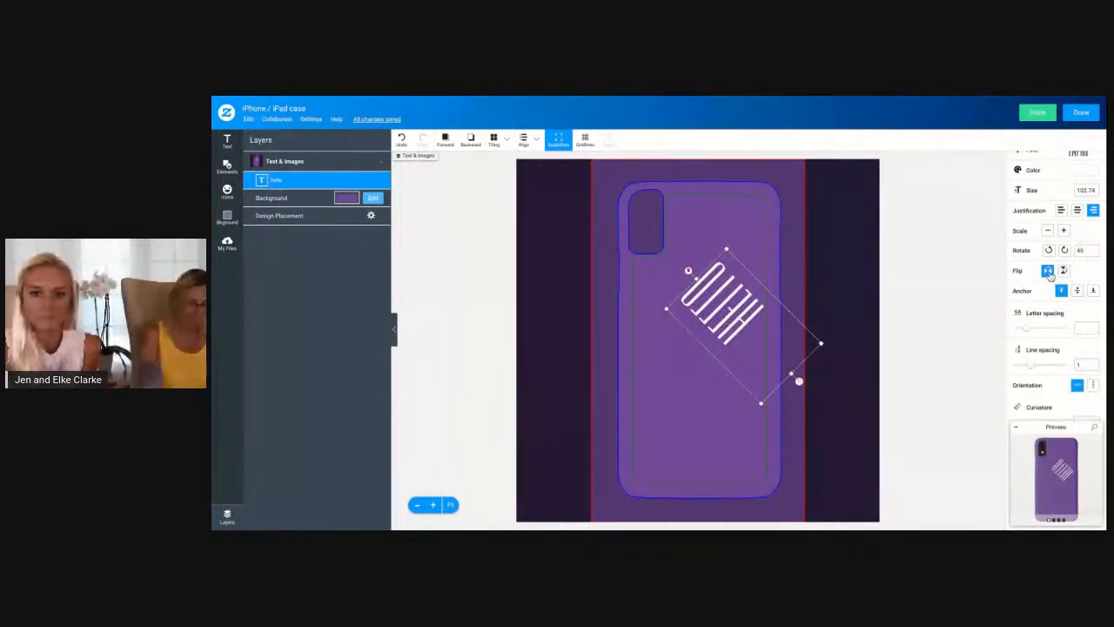
click(1048, 270)
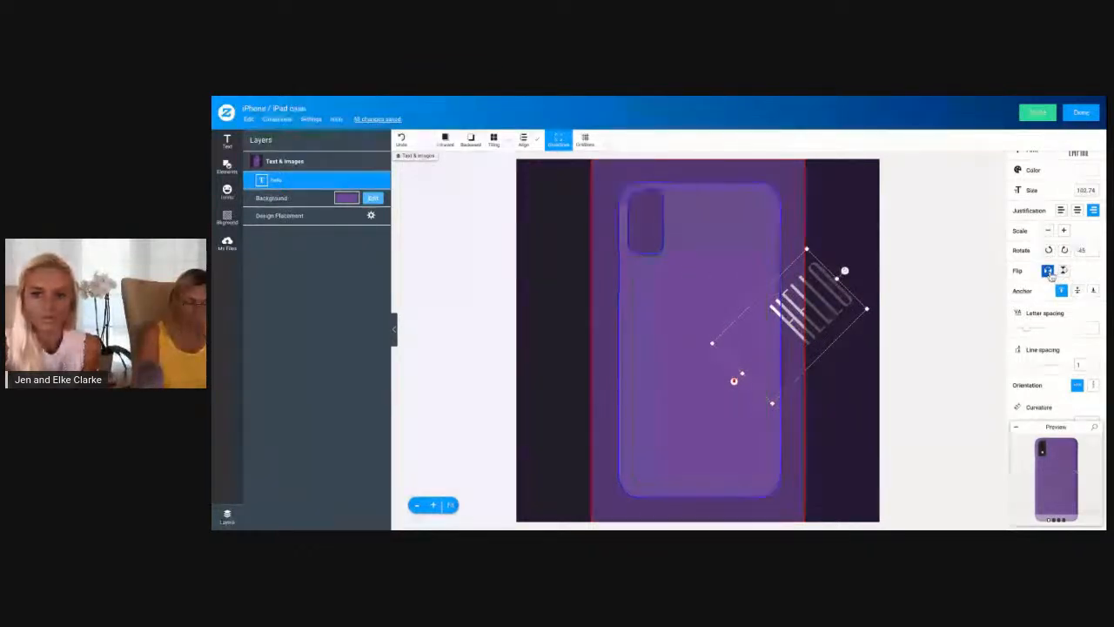
click(1064, 272)
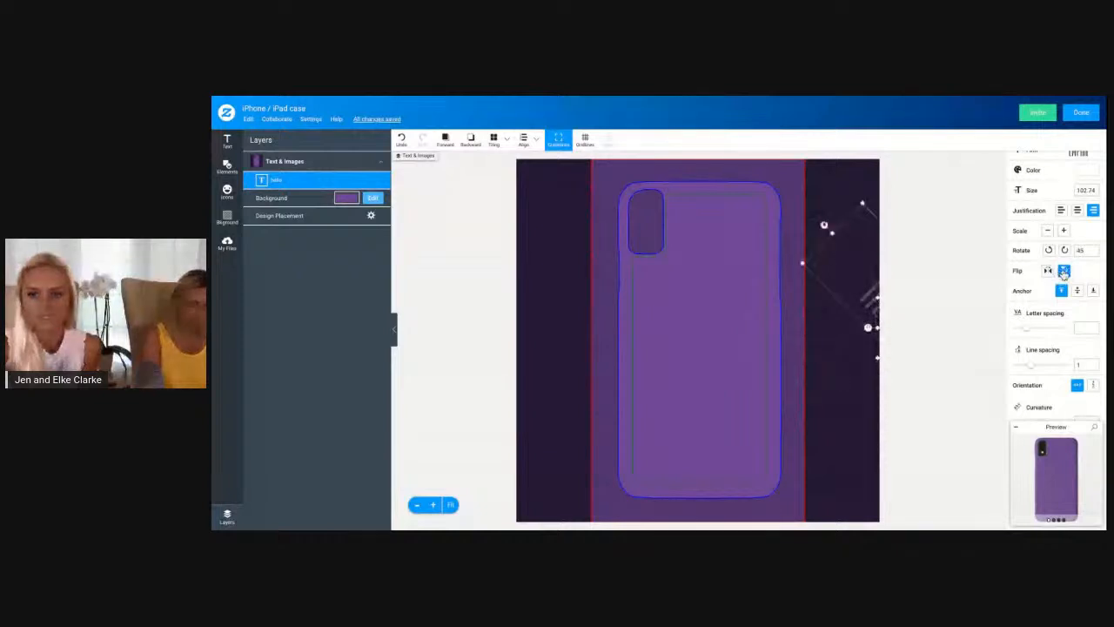
click(1063, 272)
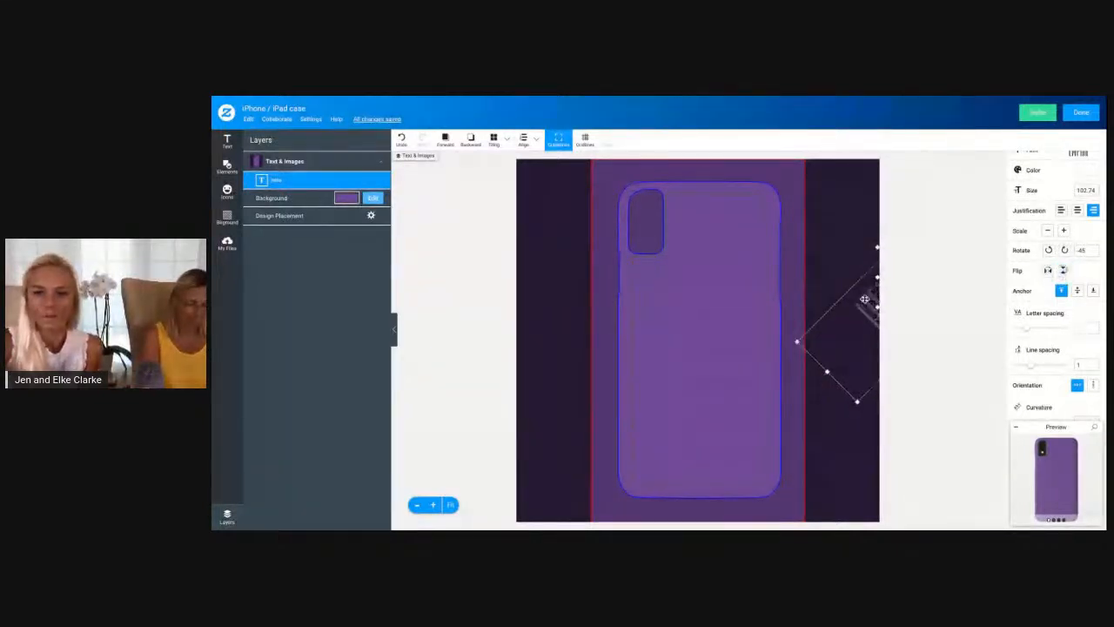
Bring the hello text back onto the case and reset its rotation to horizontal
click(1048, 271)
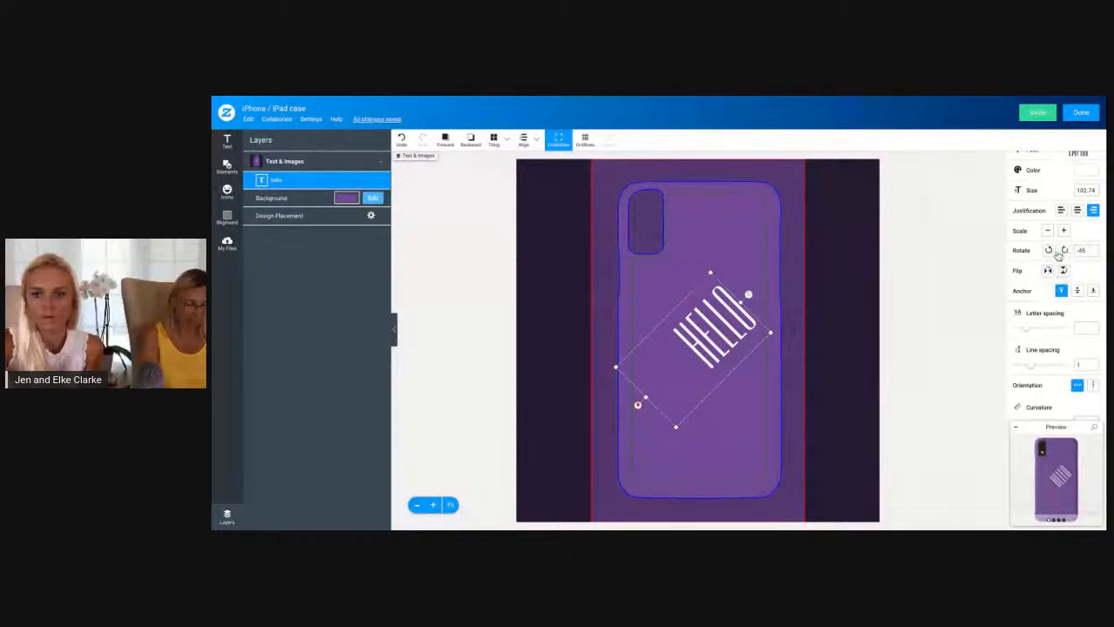
click(1050, 251)
click(1064, 250)
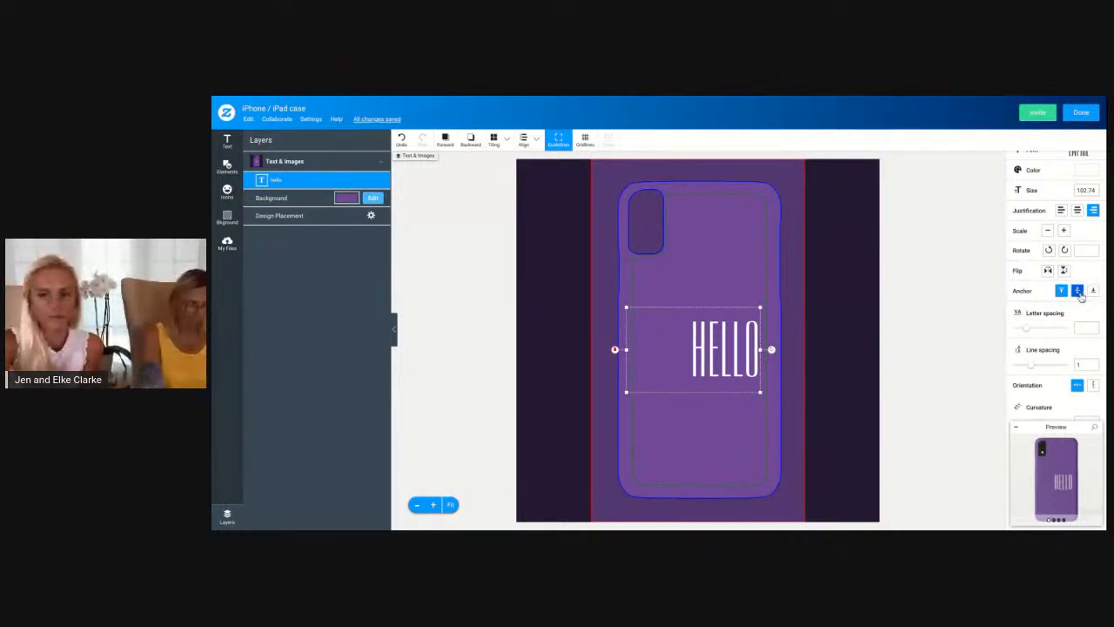
Try a wider letter spacing on the hello text and reset it to the default
scroll(1078, 295, down, 2)
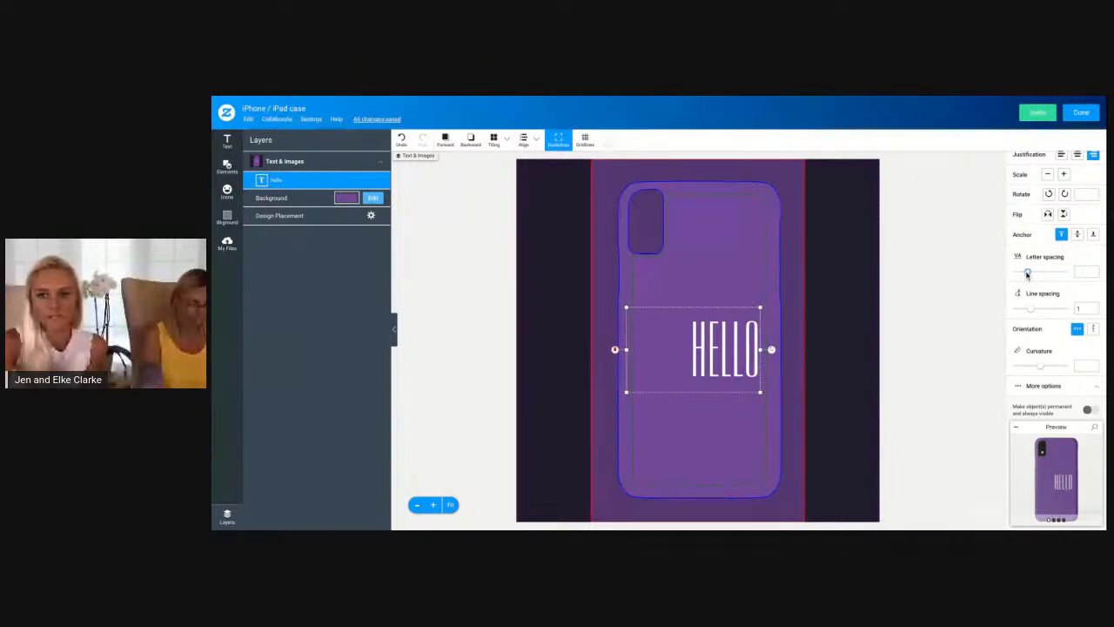
drag(1027, 273, 1030, 272)
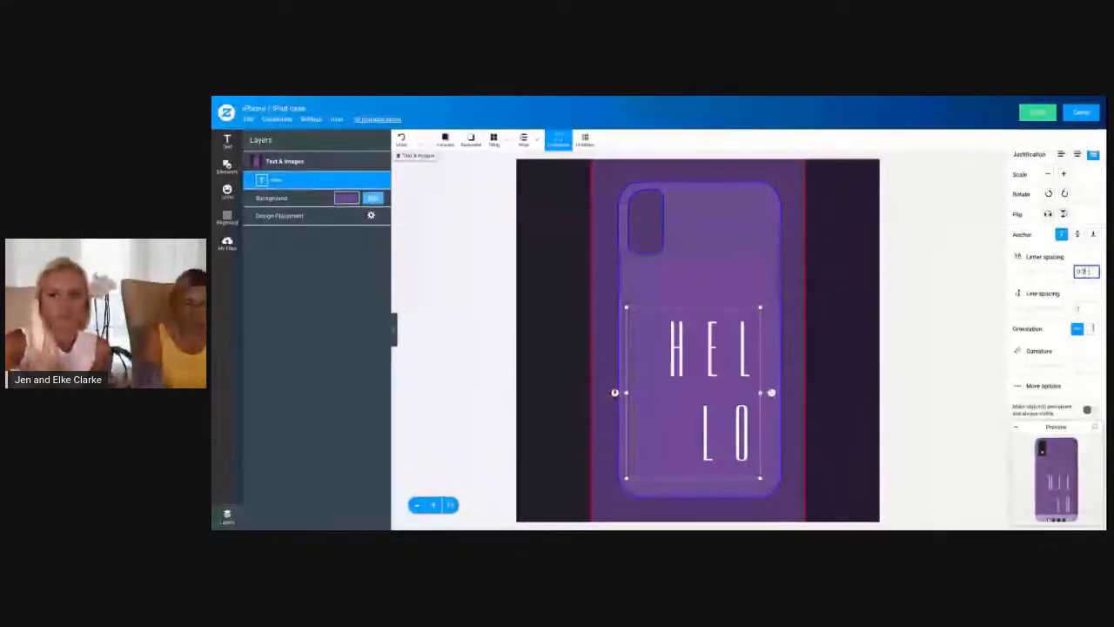
click(1095, 273)
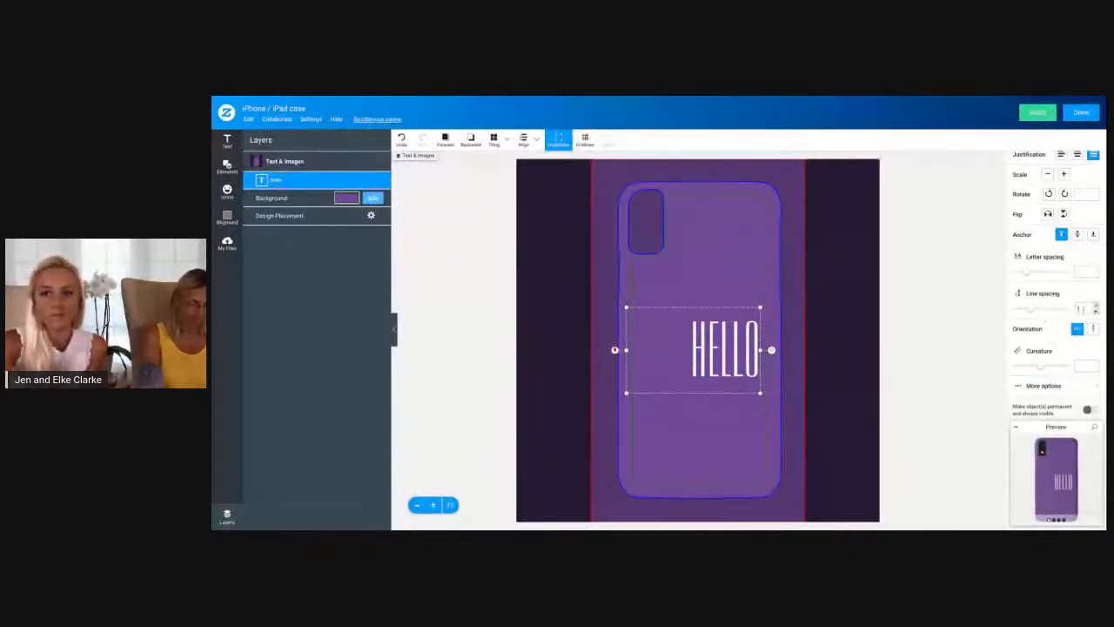
Edit the greeting text to add a first name on a second line below hello
scroll(1066, 209, up, 2)
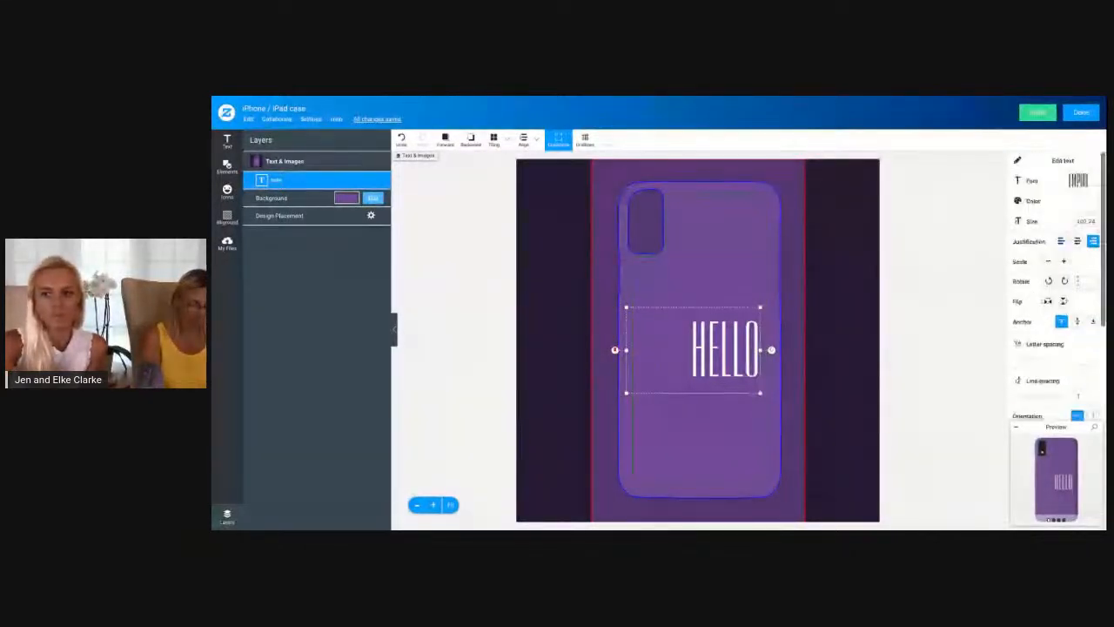
click(1066, 161)
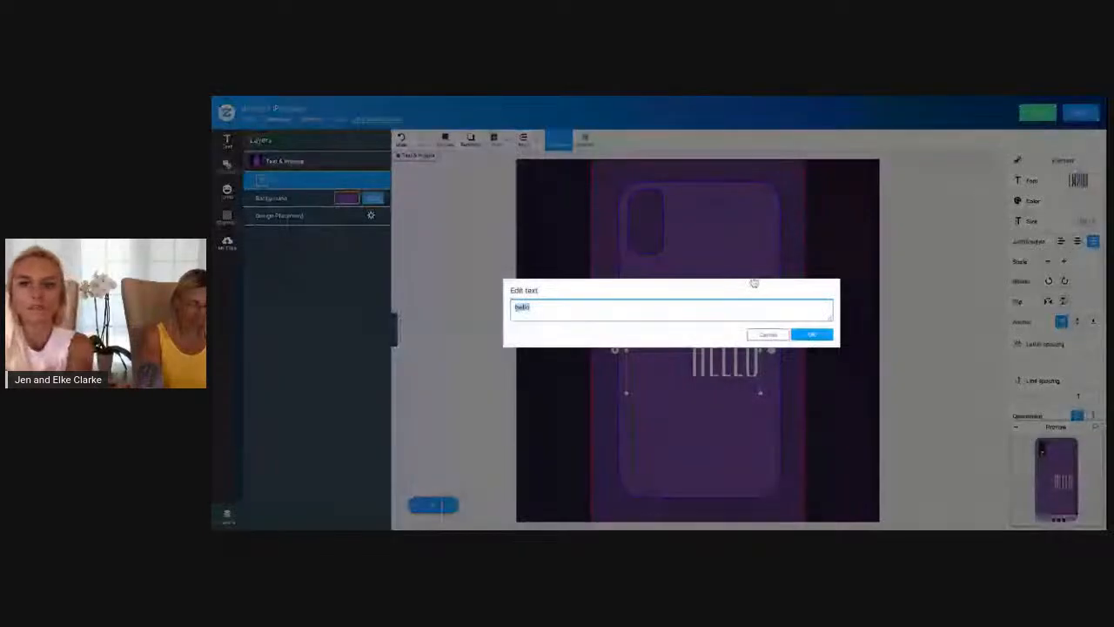
text(jennifer)
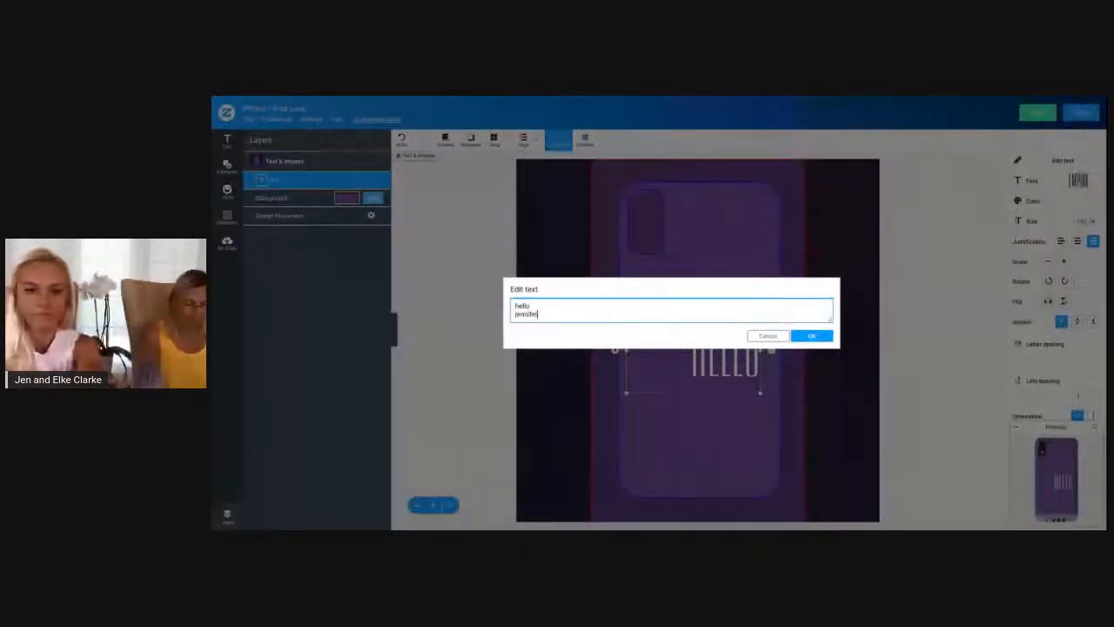
click(811, 336)
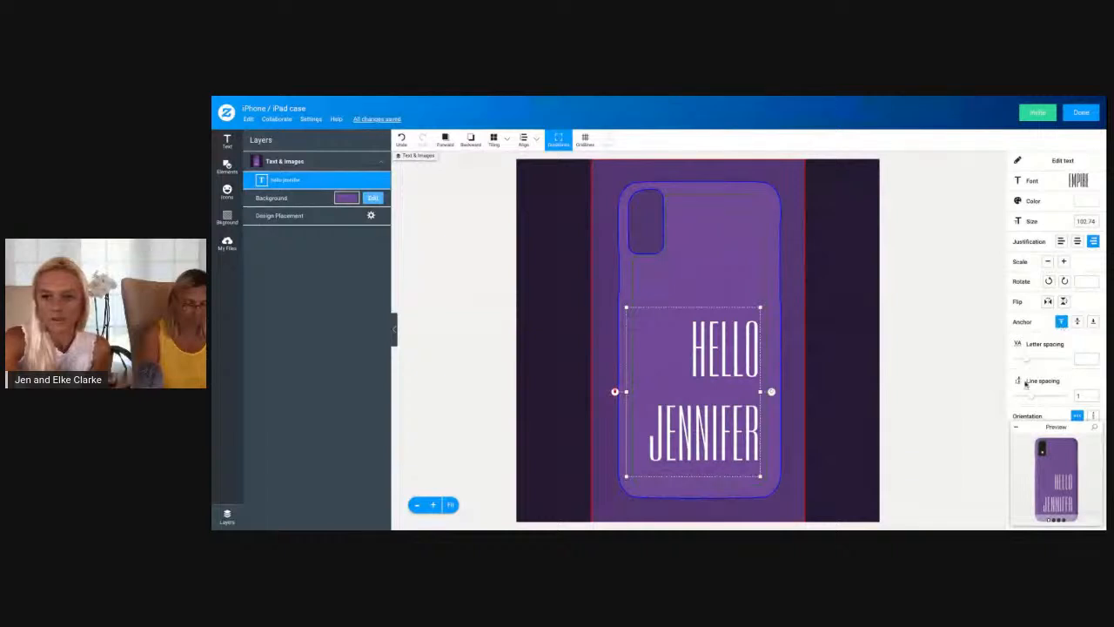
Try a line spacing of 1.22 on the two-line greeting, and undo both the spacing and the added name line
drag(1031, 396, 1035, 396)
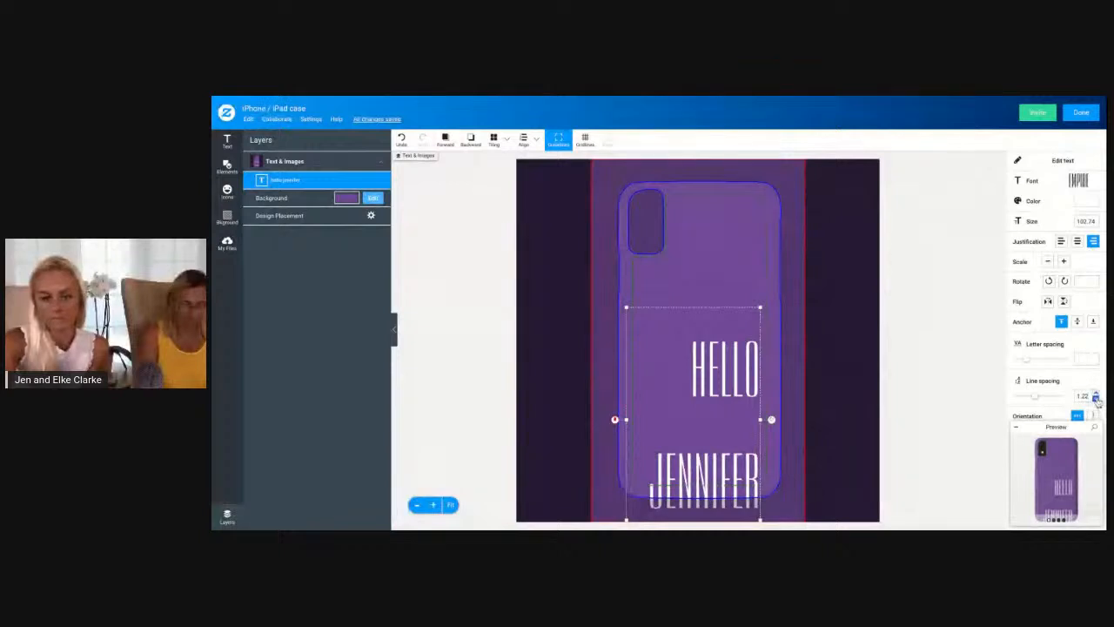
click(400, 142)
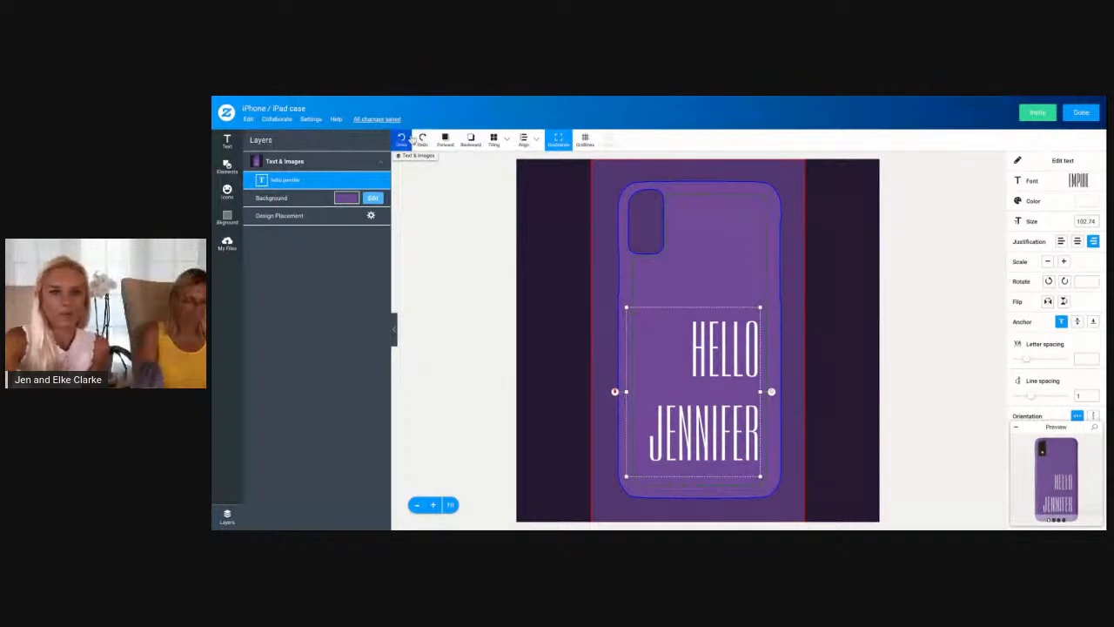
click(401, 142)
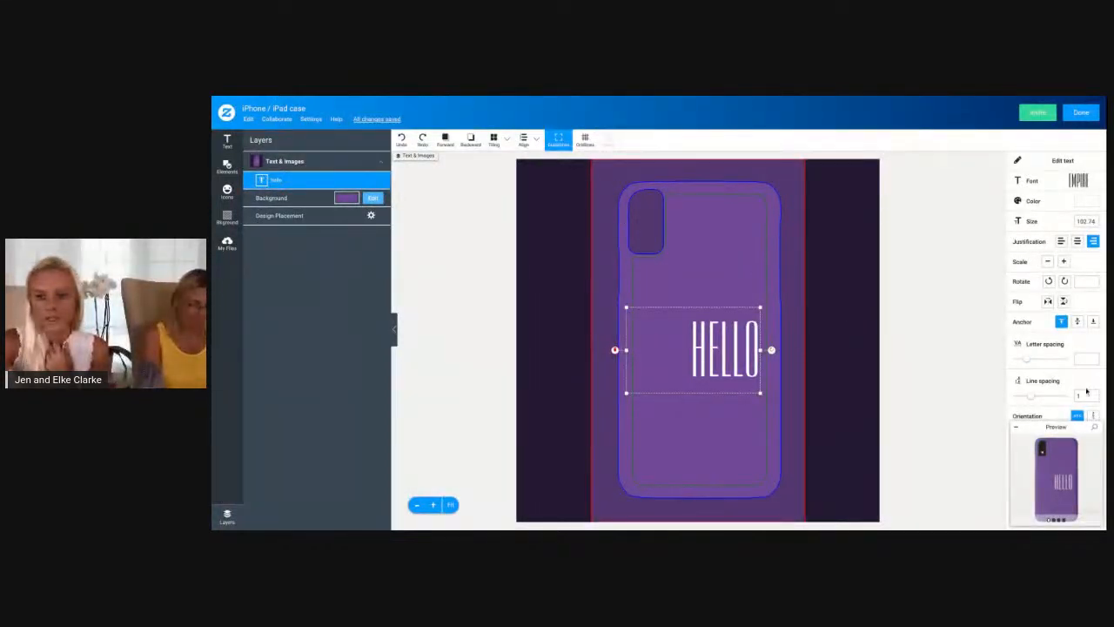
Curve the hello text with a curvature of 0.13
scroll(1073, 390, down, 4)
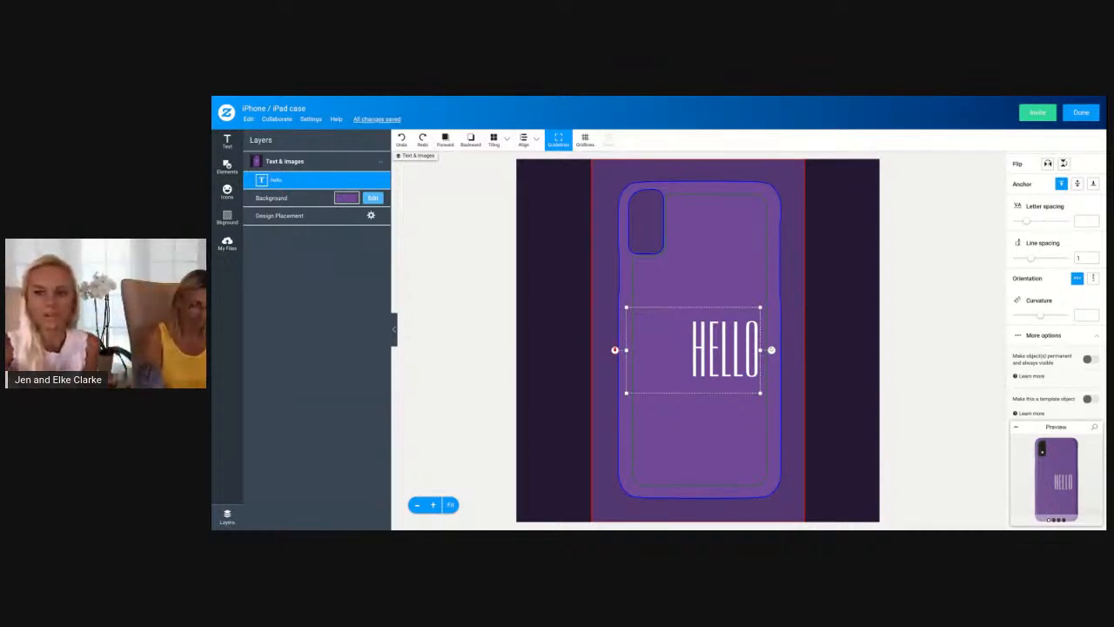
click(1042, 316)
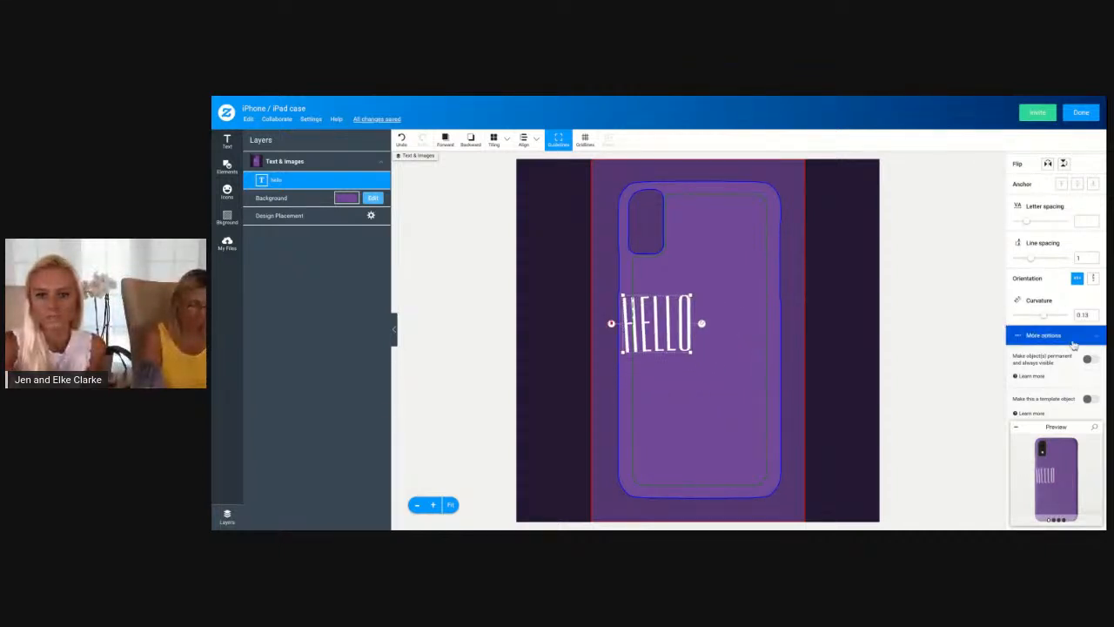
Change the hello text's font to Folio Bold Condensed and move the whole word onto the case
scroll(1086, 353, up, 3)
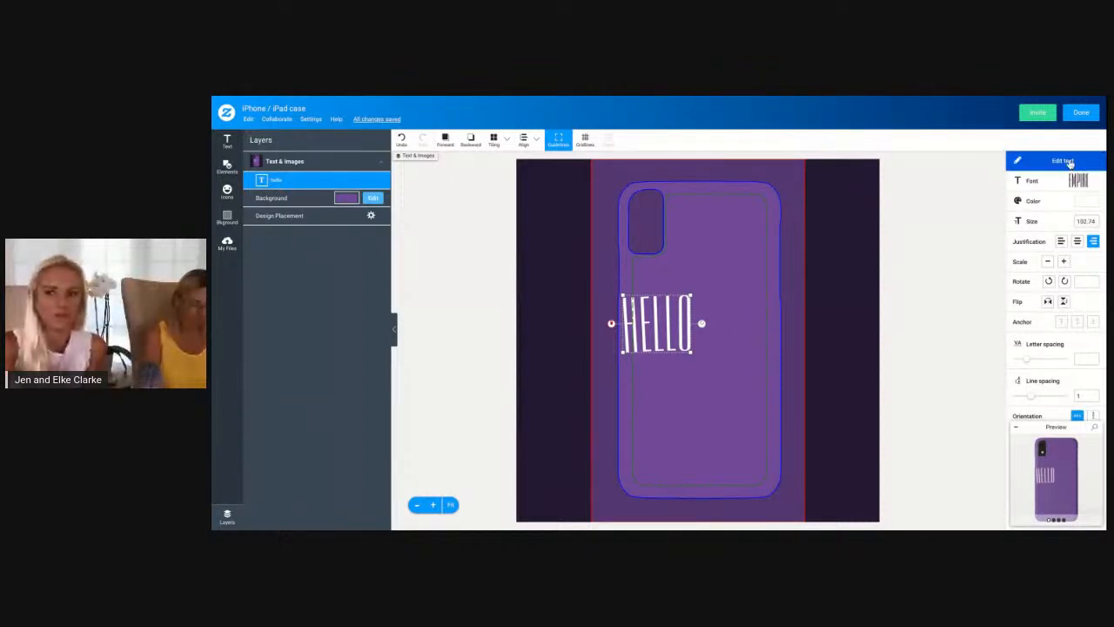
click(1077, 181)
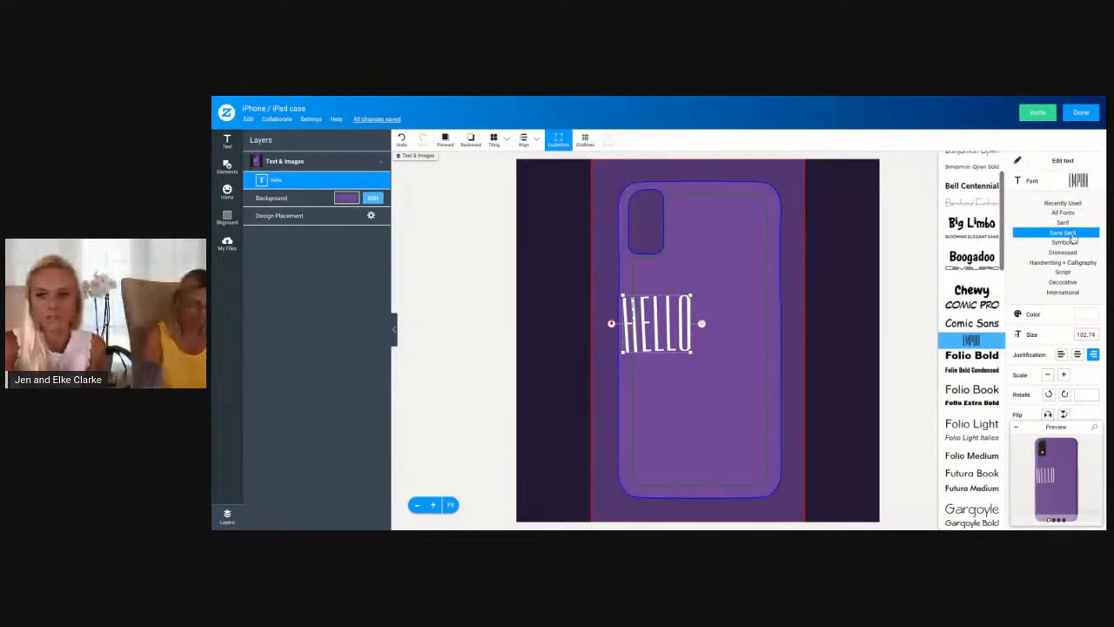
click(973, 371)
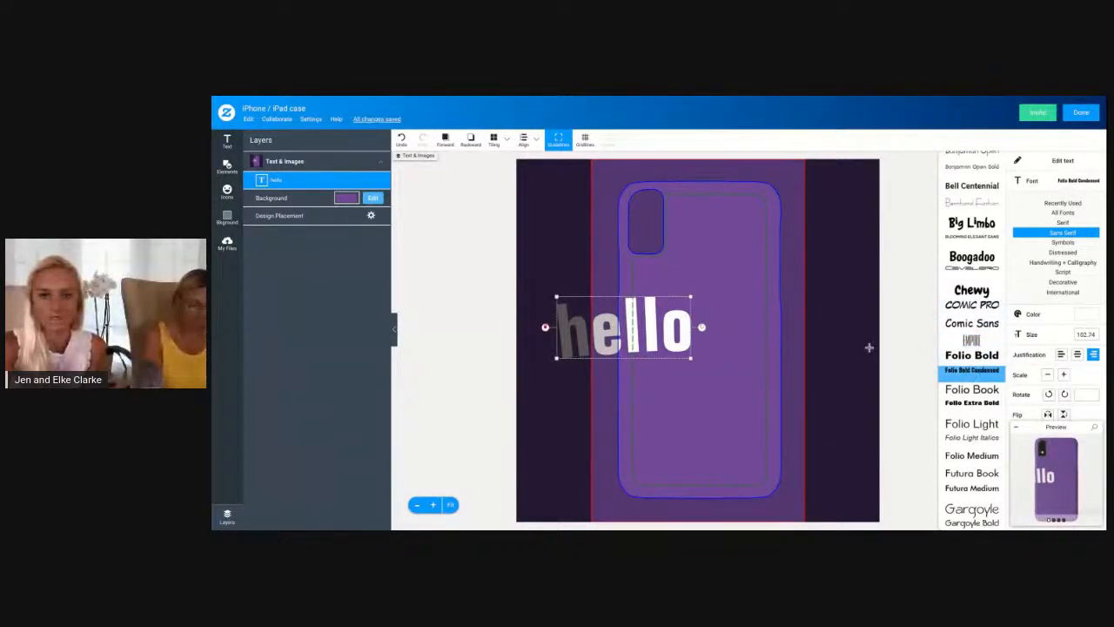
drag(635, 342, 700, 344)
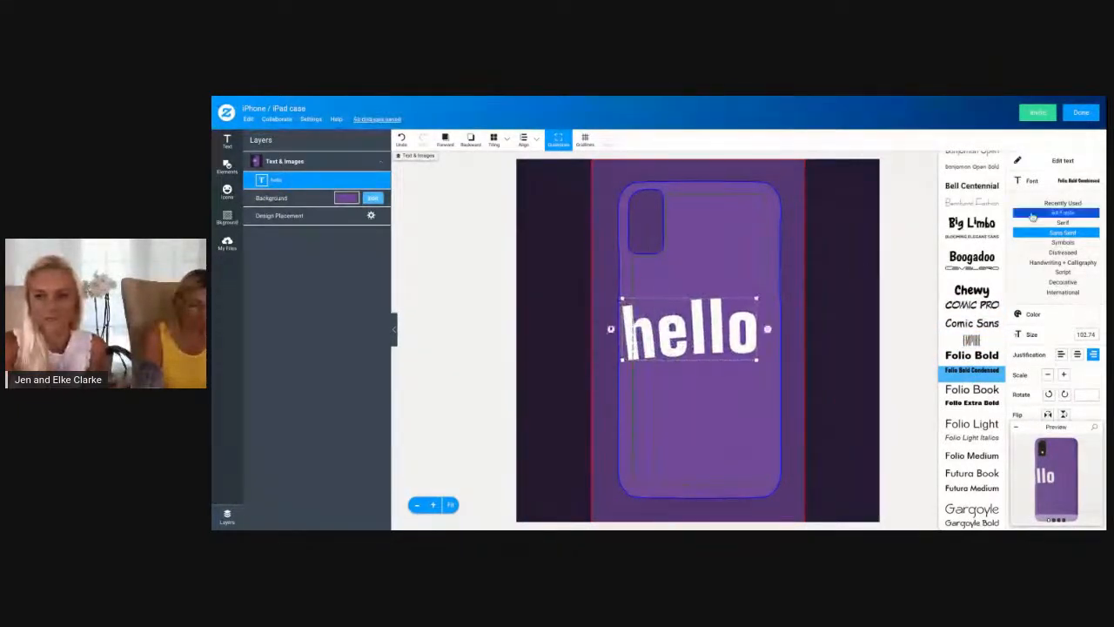
Increase the hello text's curvature to 0.58
click(1062, 181)
scroll(1045, 364, down, 3)
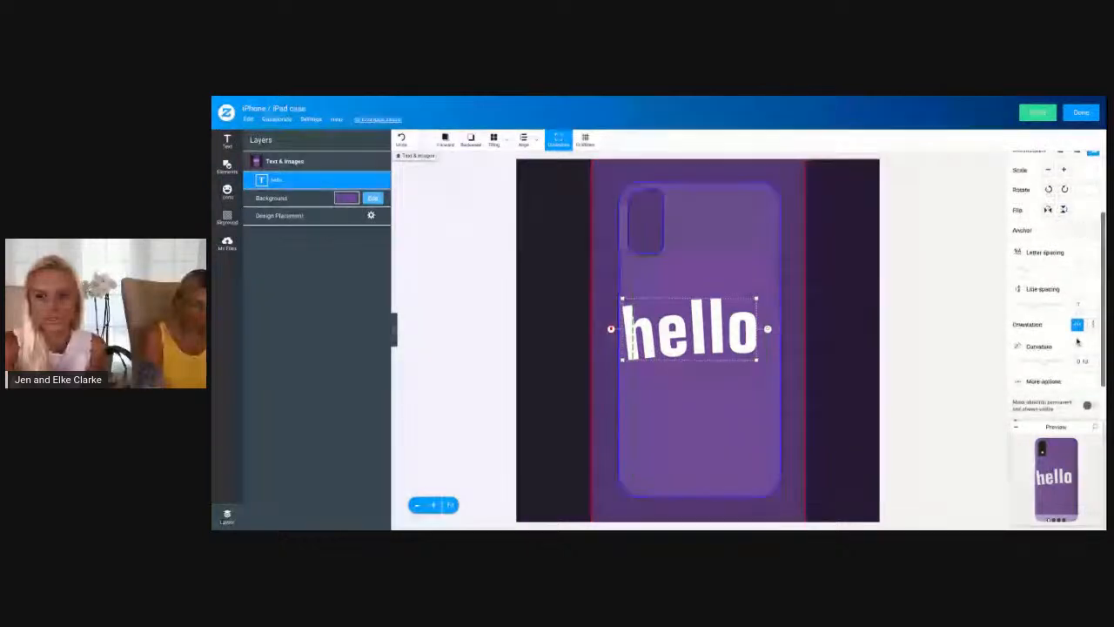
drag(1044, 364, 1056, 364)
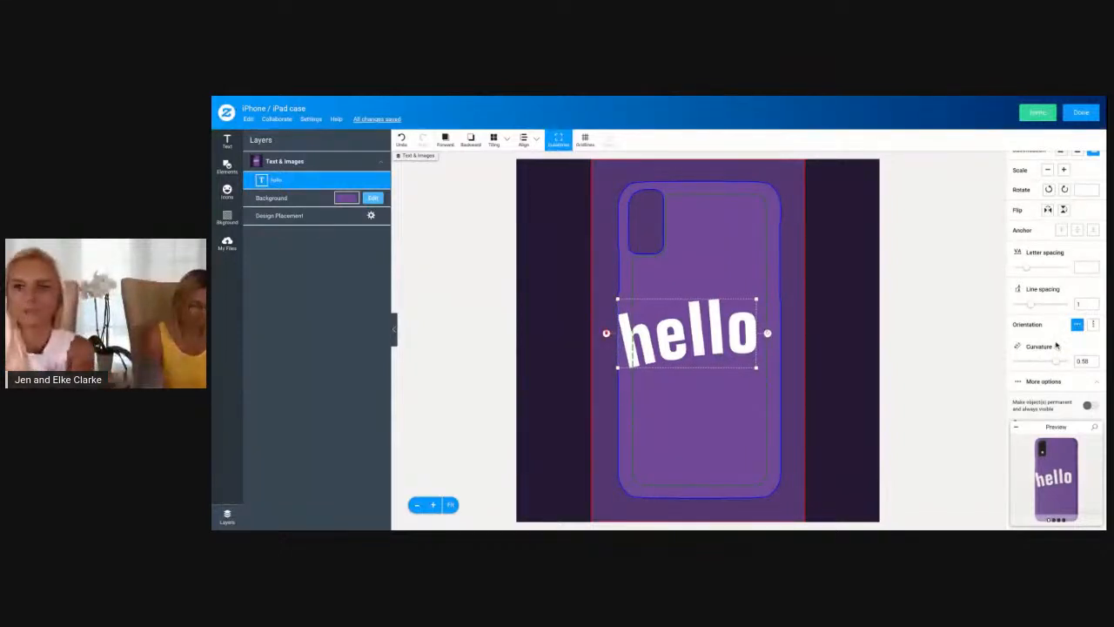
Edit the curved text to add a first name after hello on the same line
scroll(1056, 345, up, 2)
click(1073, 162)
click(589, 314)
text(jennifer)
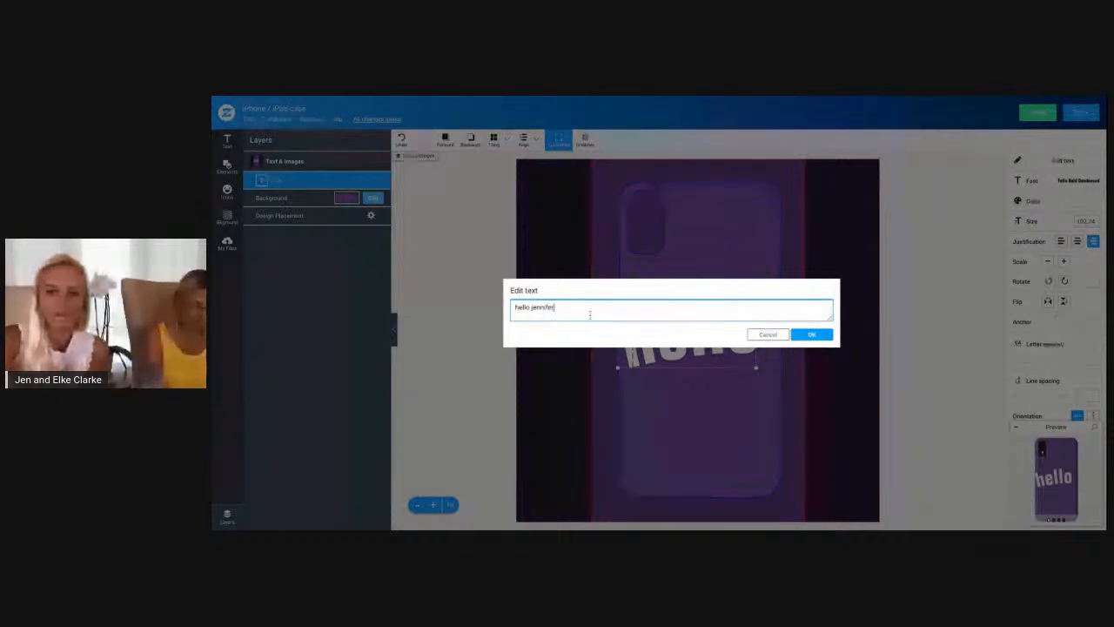
click(820, 336)
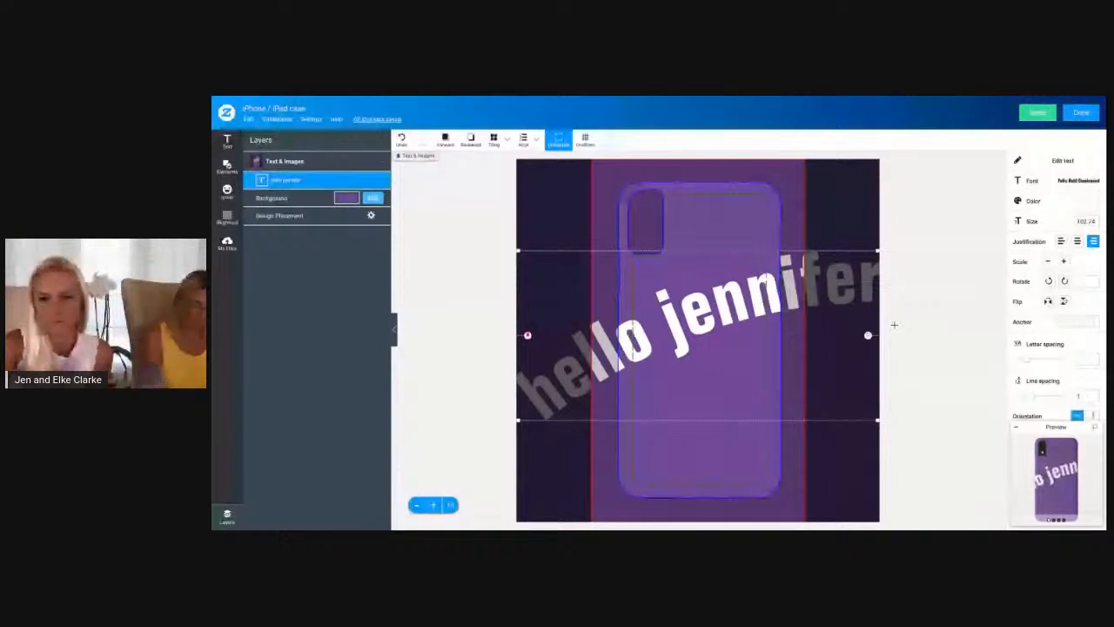
Try rotating the curved greeting 45 degrees counterclockwise, and rotate it back to its original angle
scroll(1073, 329, down, 2)
scroll(1073, 329, down, 1)
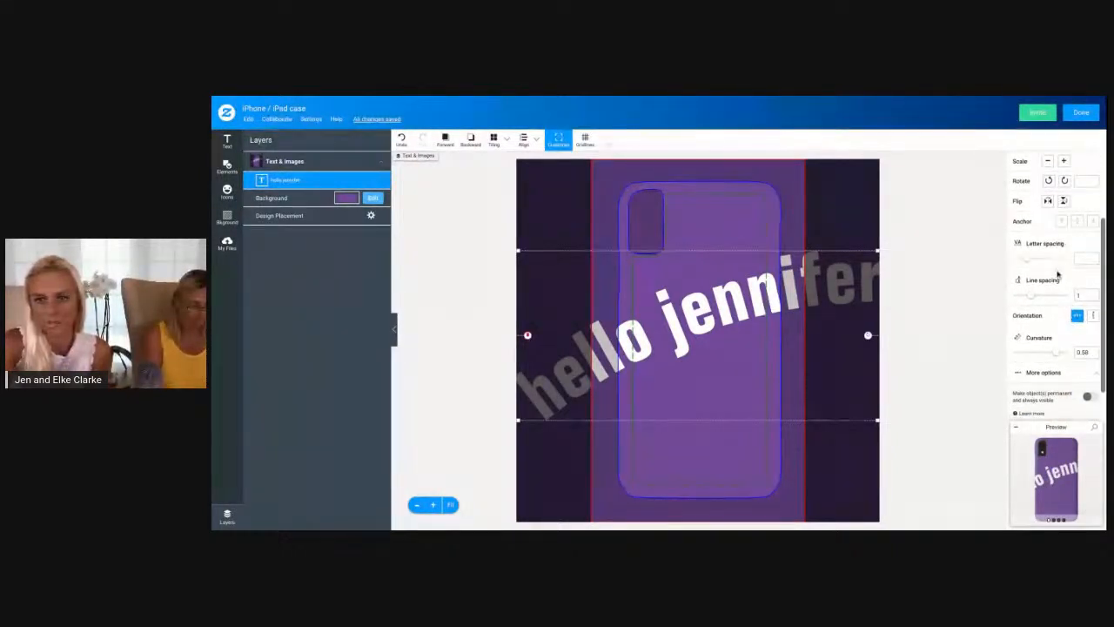
scroll(1064, 271, up, 1)
click(1048, 213)
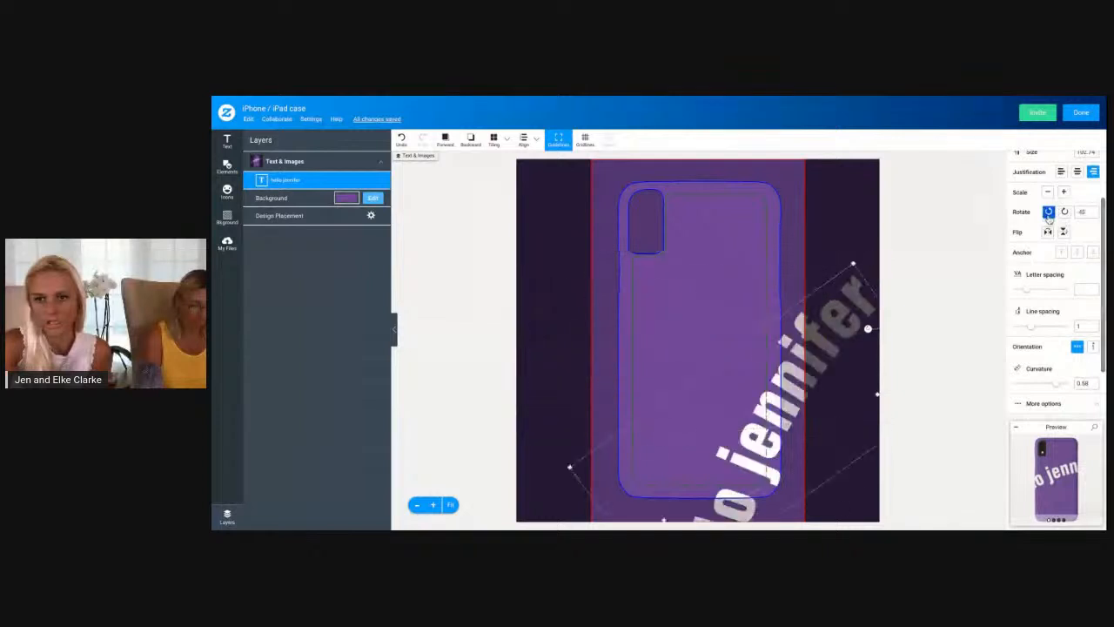
click(1064, 212)
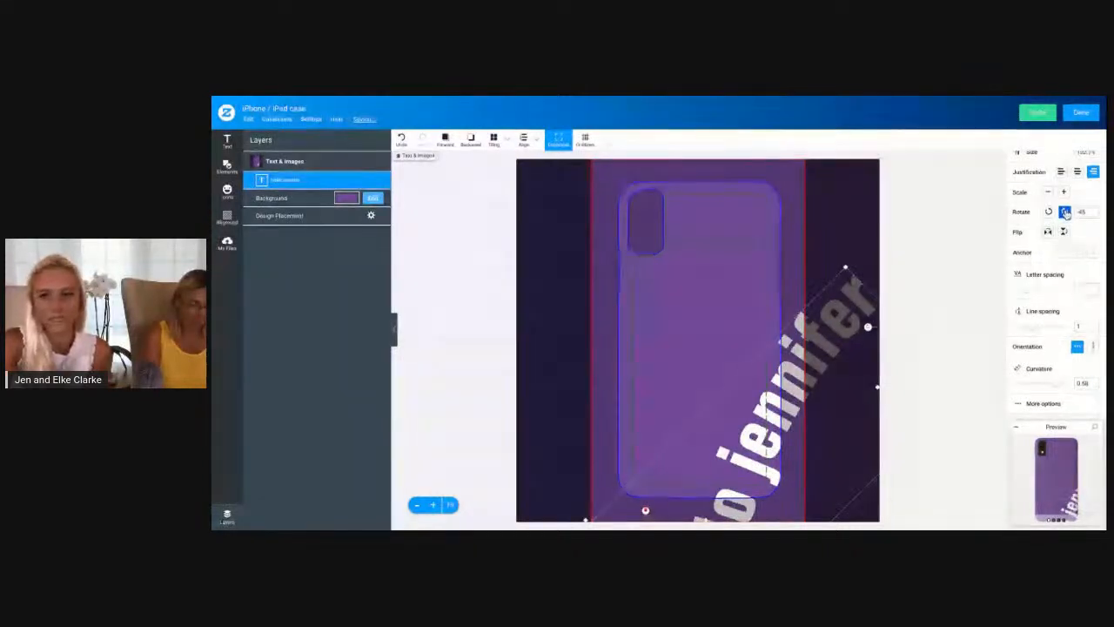
click(1064, 212)
scroll(1058, 213, up, 2)
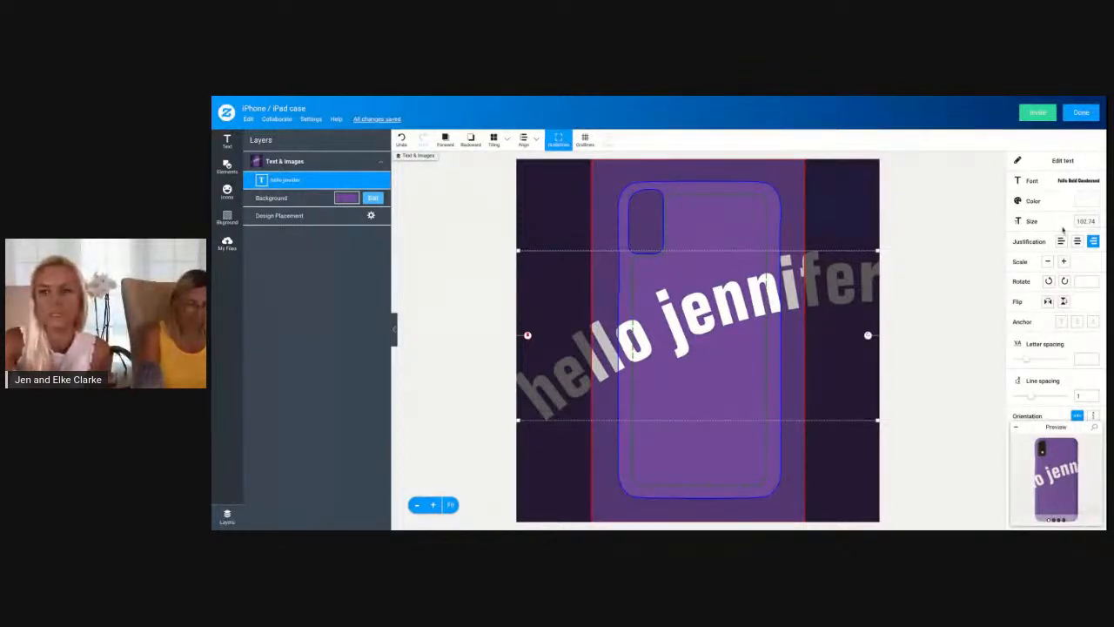
Remove the first name from the greeting text, leaving only hello
click(1062, 160)
click(729, 304)
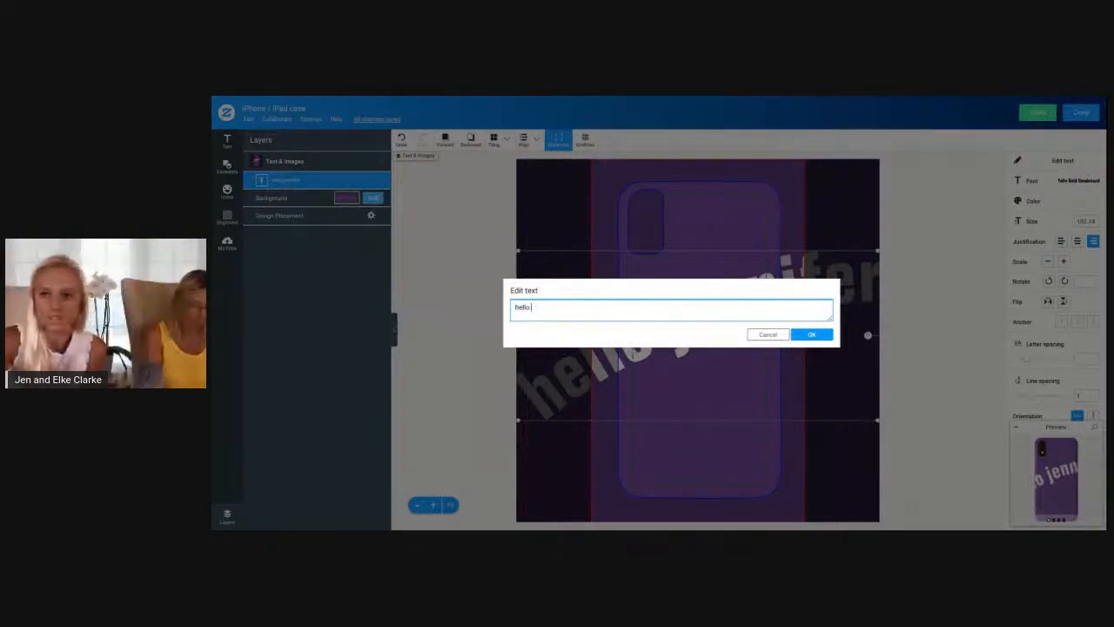
click(811, 334)
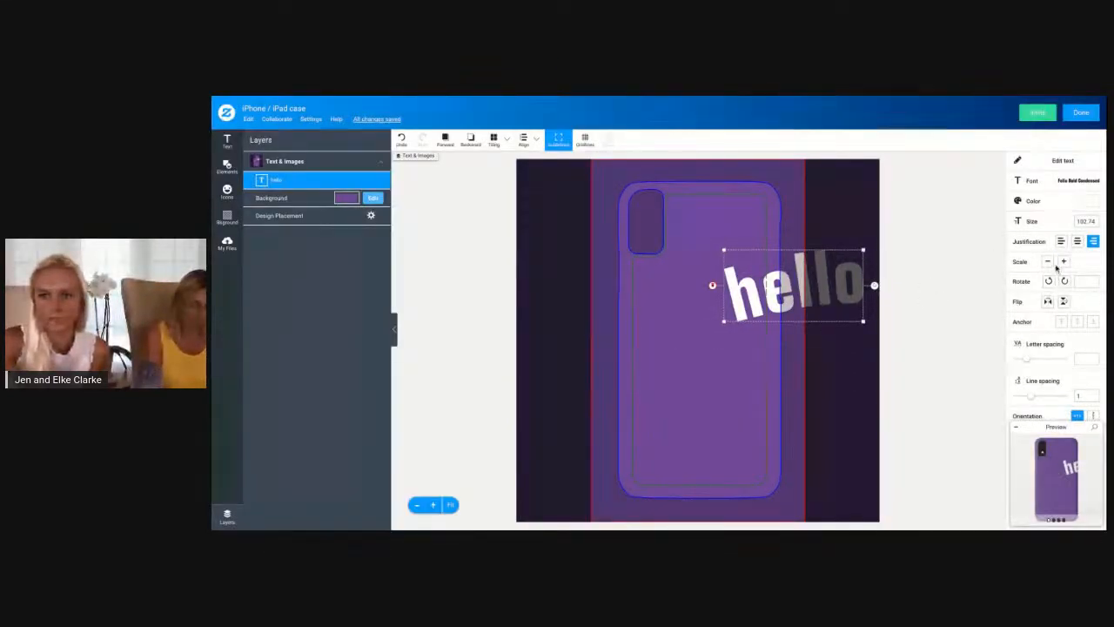
Change the hello text's font to Empire and move it to the middle of the case
click(1077, 181)
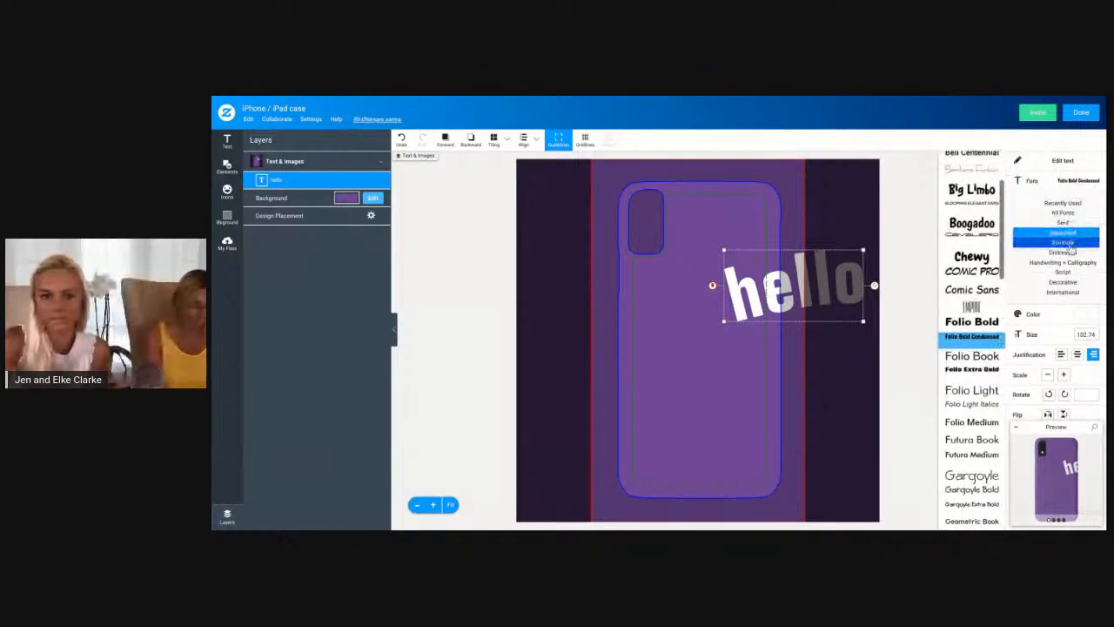
click(971, 307)
drag(843, 278, 710, 333)
Remove the curvature from the hello text and place its text box within the case's safe area
scroll(1073, 331, down, 3)
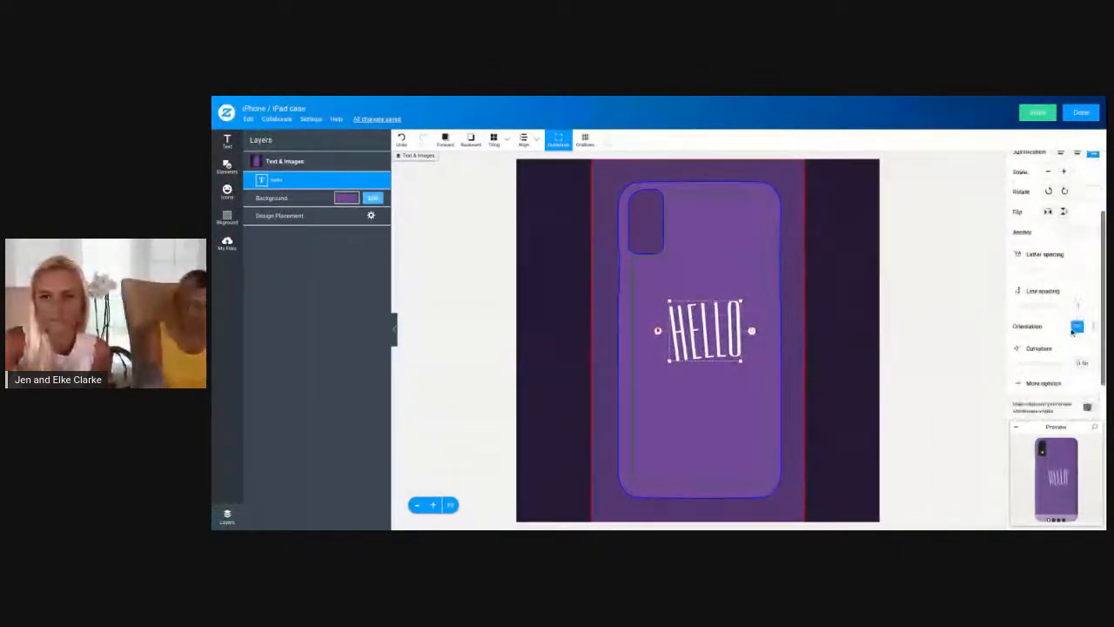
scroll(1072, 331, down, 1)
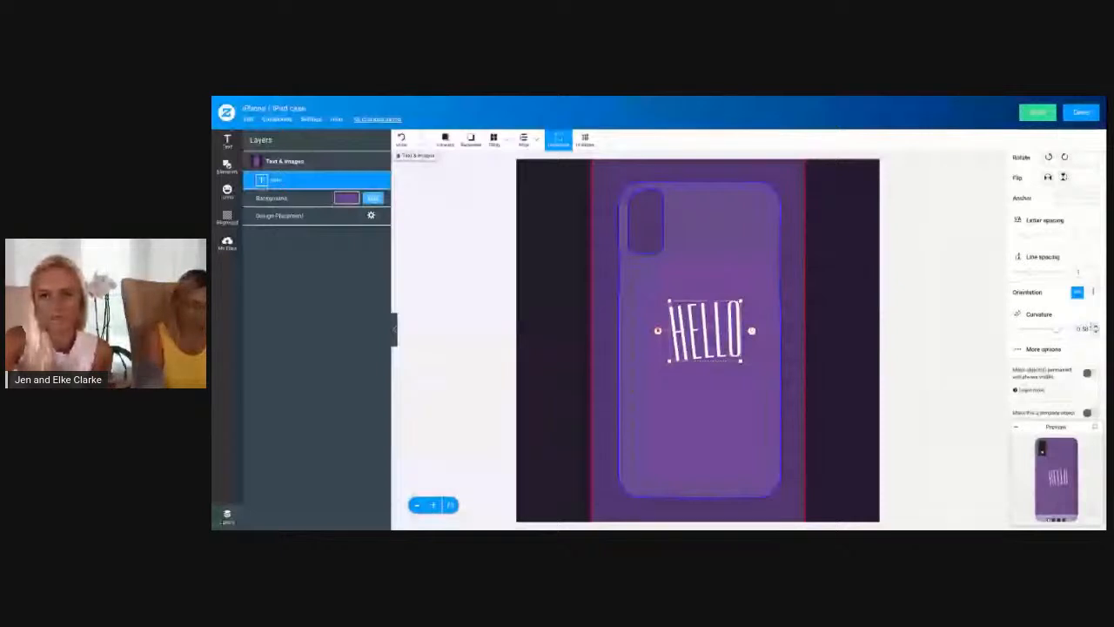
drag(1057, 330, 1047, 334)
drag(809, 358, 804, 356)
click(1055, 348)
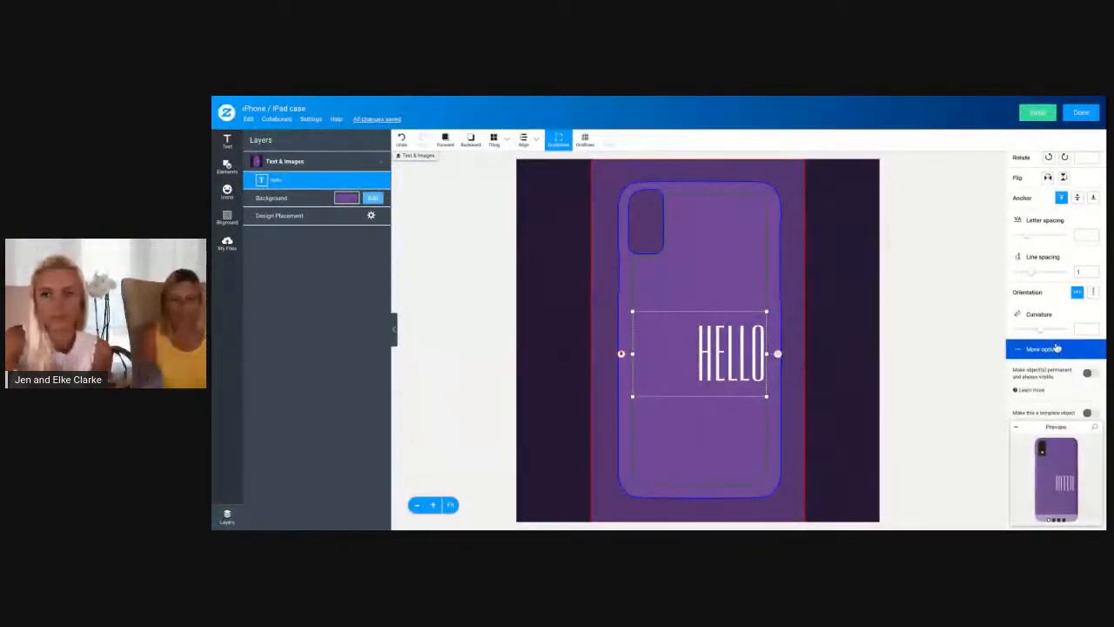
scroll(1056, 347, up, 2)
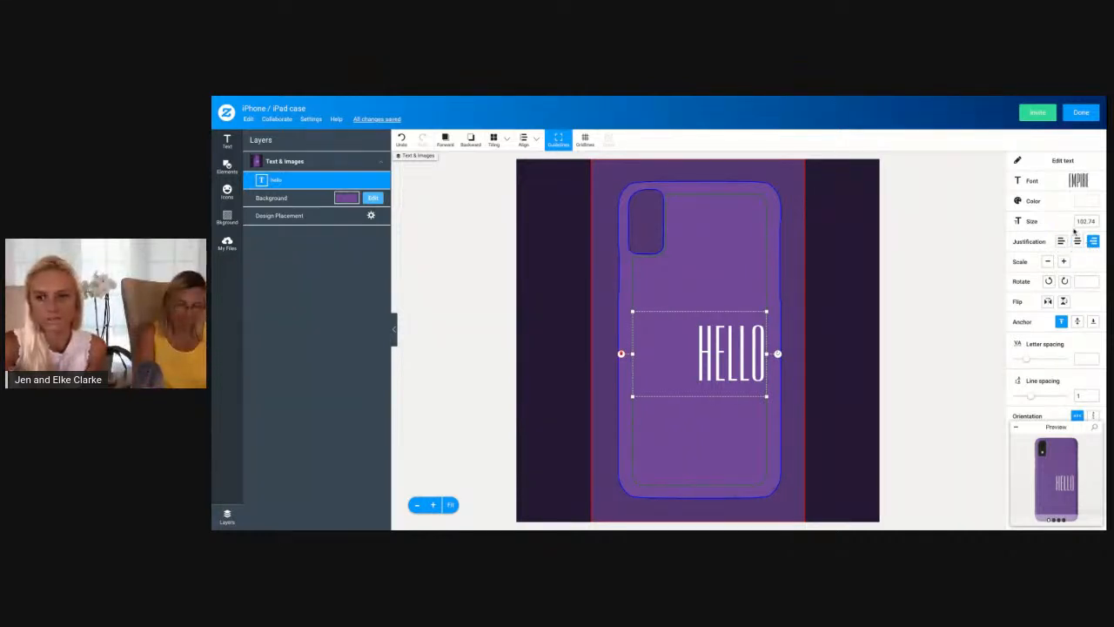
scroll(1064, 298, down, 1)
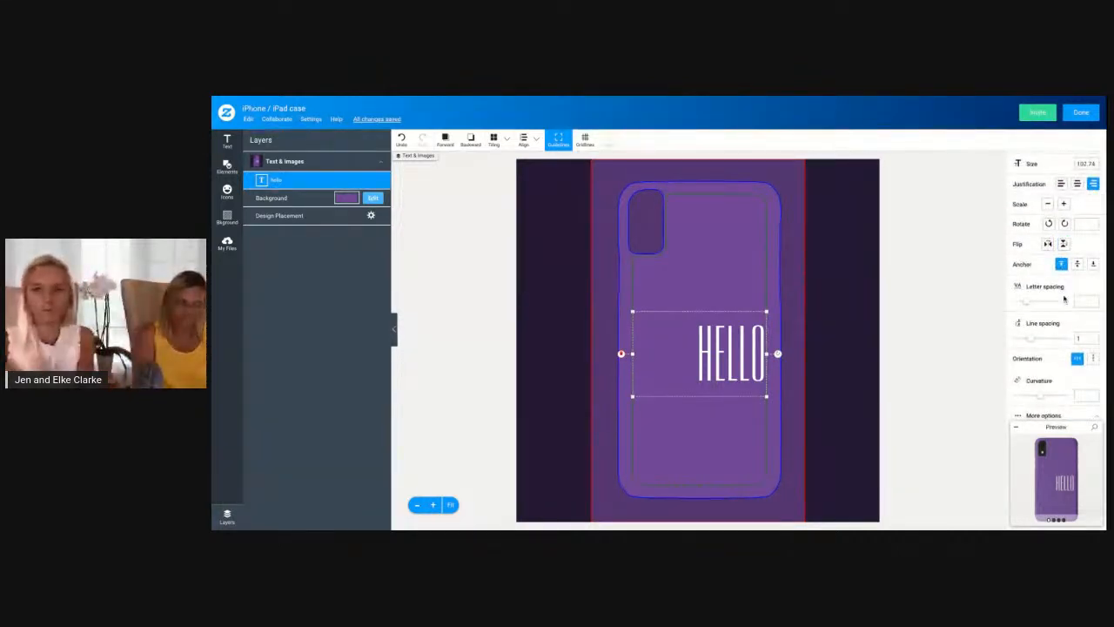
scroll(1053, 330, down, 2)
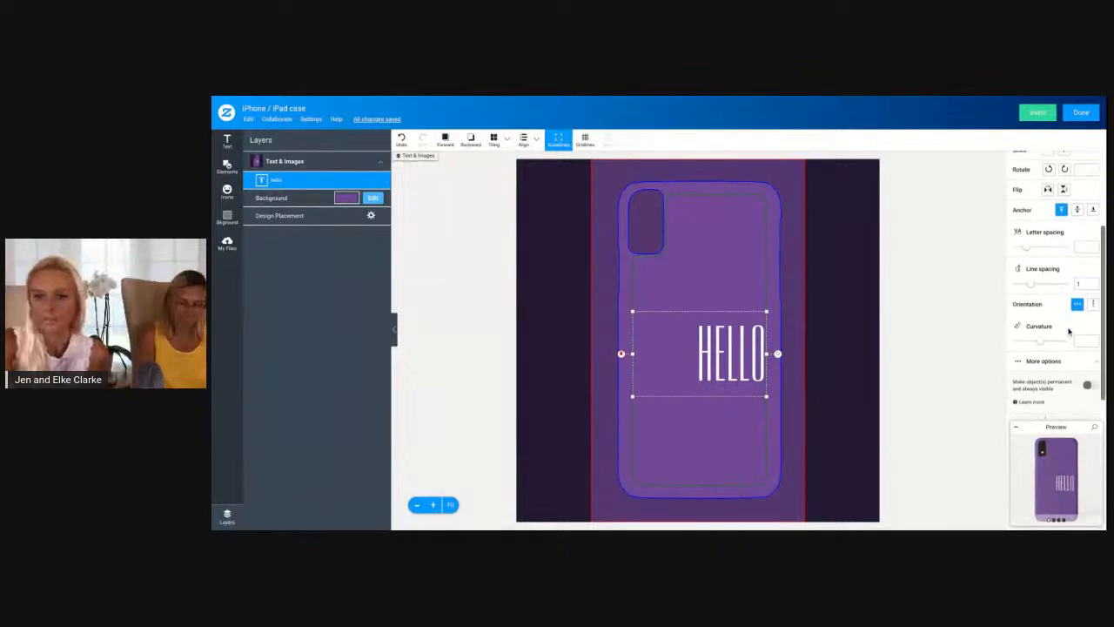
click(1029, 331)
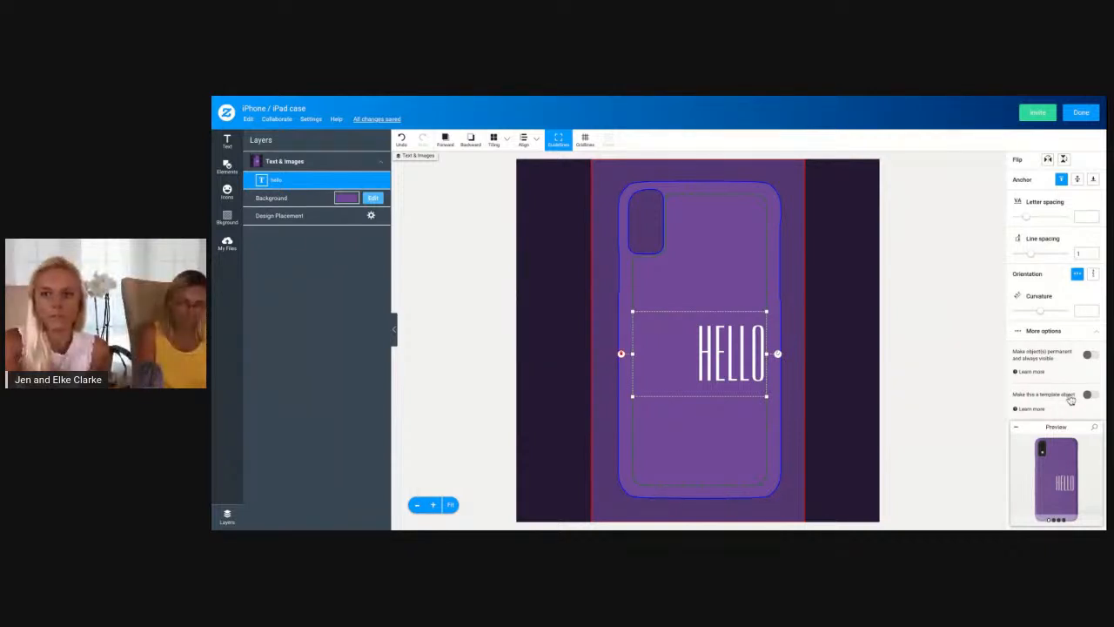
Finish the design to check it on the product page, and reopen it for editing
click(1080, 113)
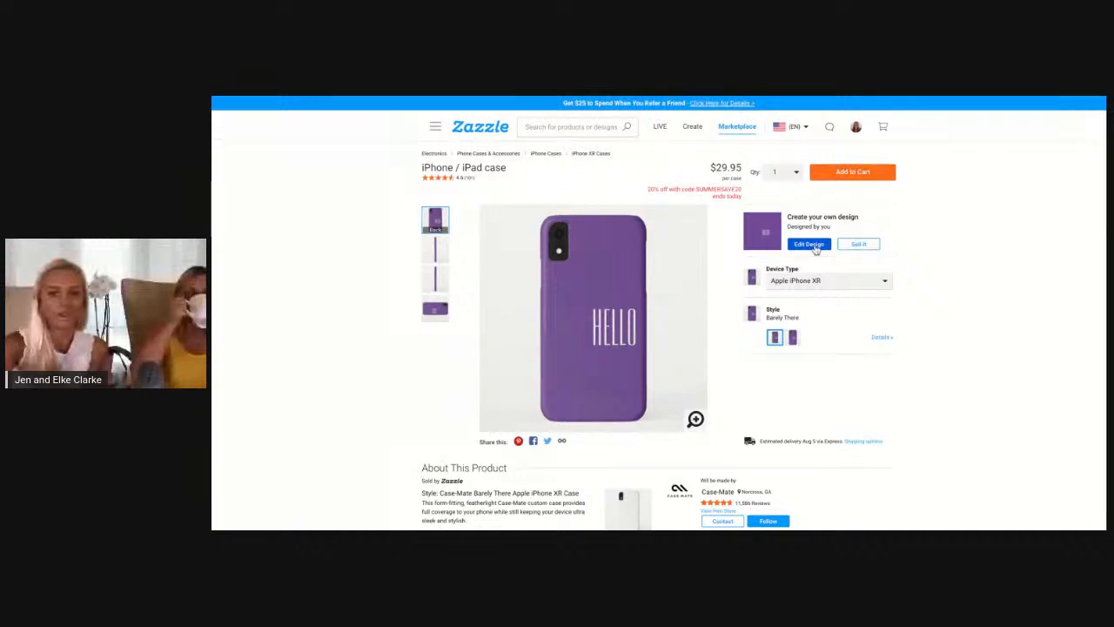
click(810, 244)
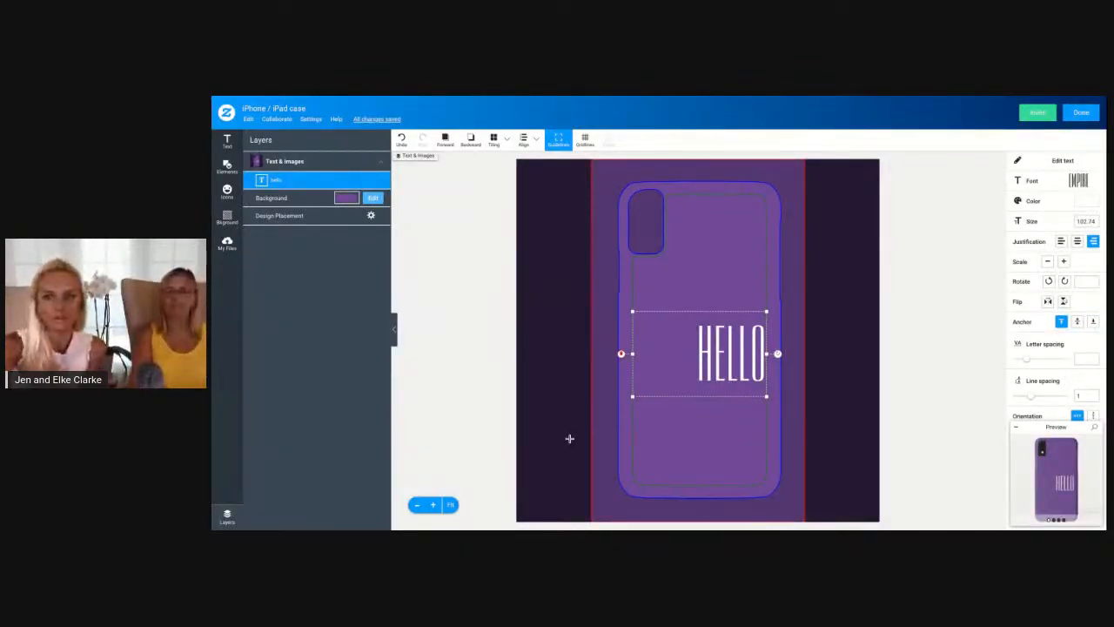
click(1079, 113)
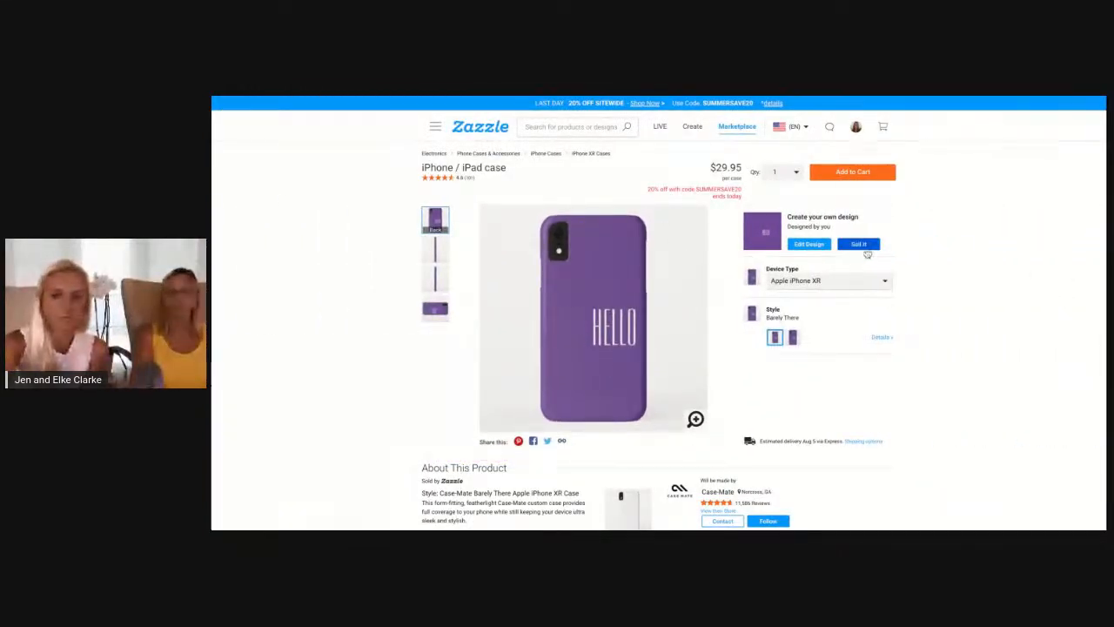
click(807, 246)
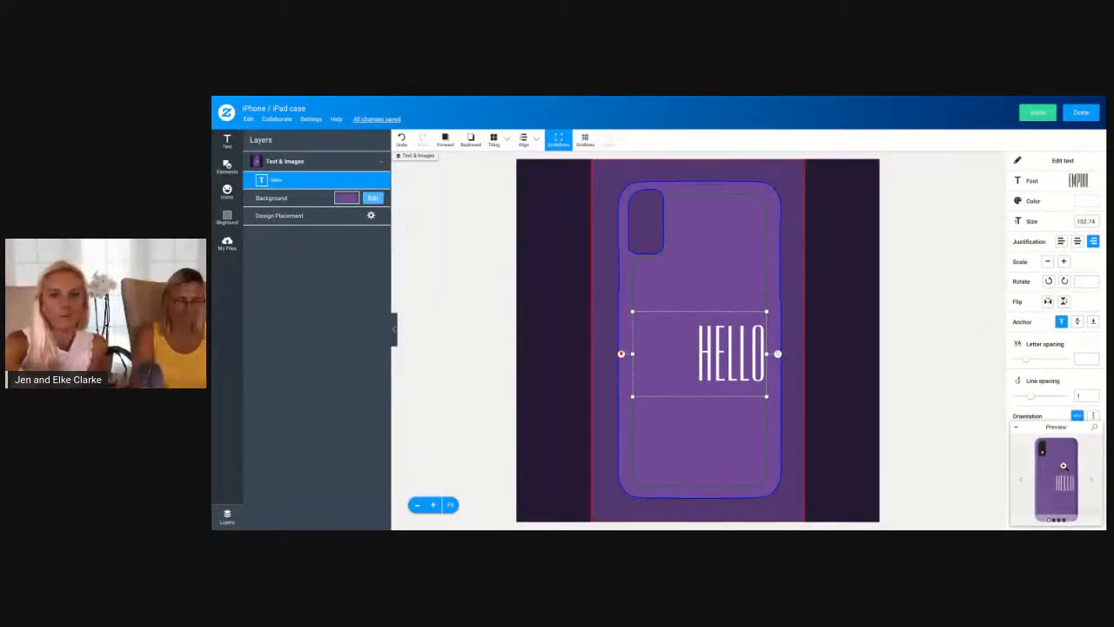
Examine the enlarged preview of the case from the back, side and horizontal views, and return to the design
click(1063, 466)
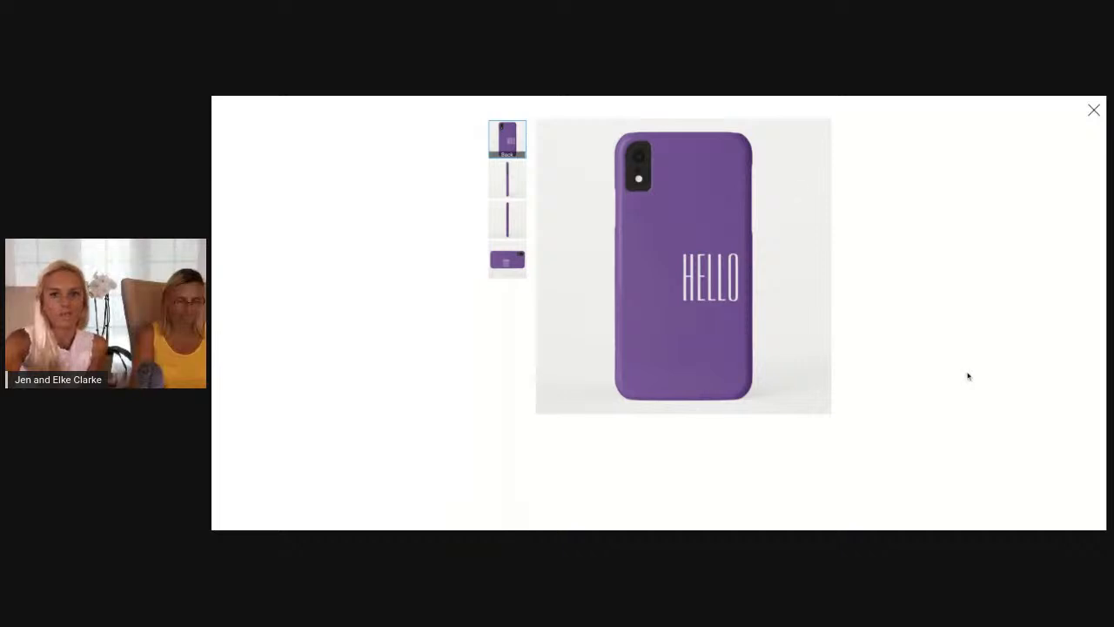
click(1093, 110)
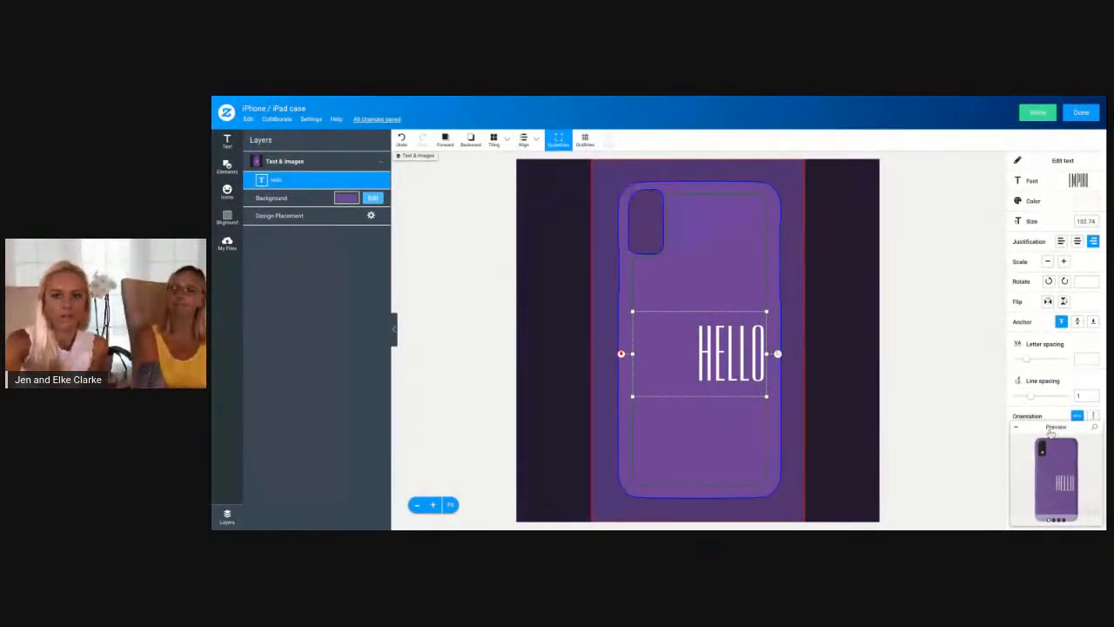
click(1057, 474)
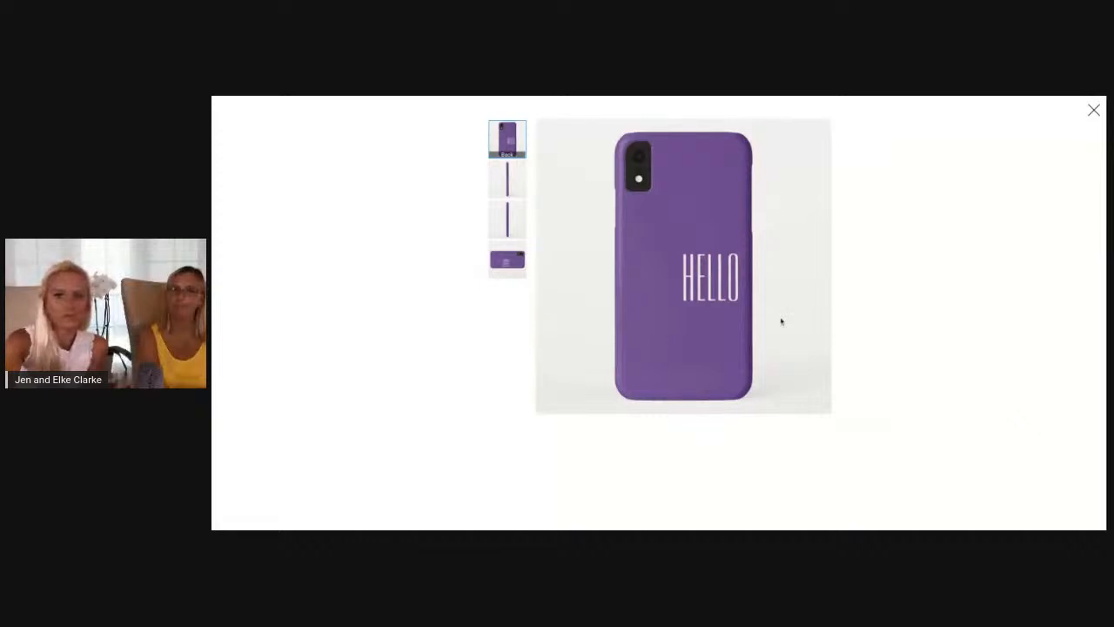
click(514, 219)
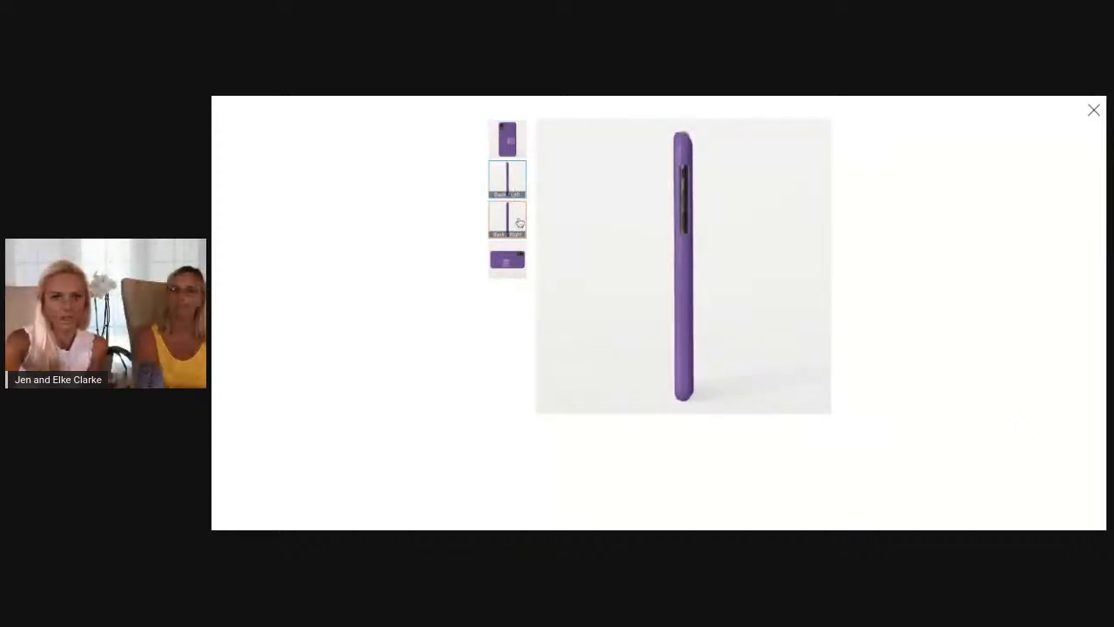
click(515, 262)
click(508, 140)
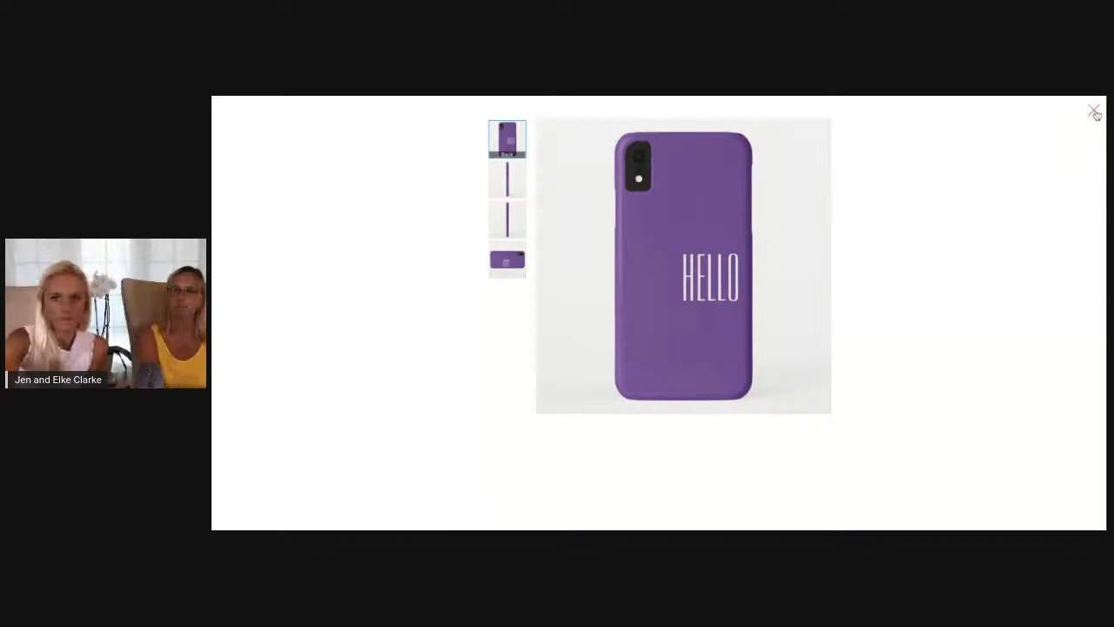
click(1093, 112)
Make the hello text a template object and go over its product page label and URL parameter name
scroll(1066, 274, down, 3)
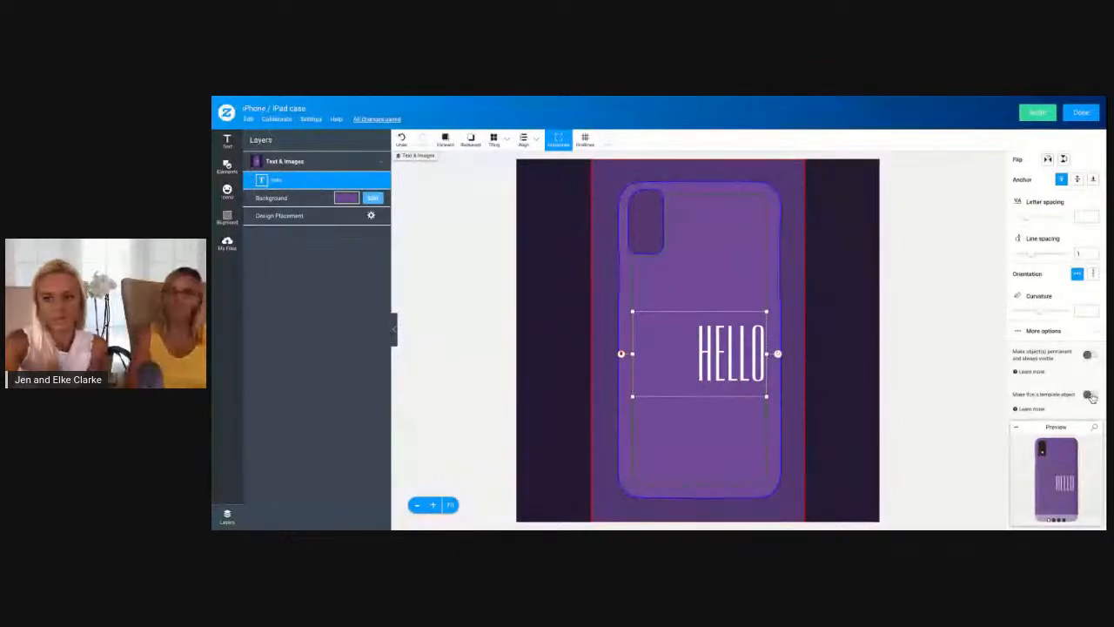
click(1088, 395)
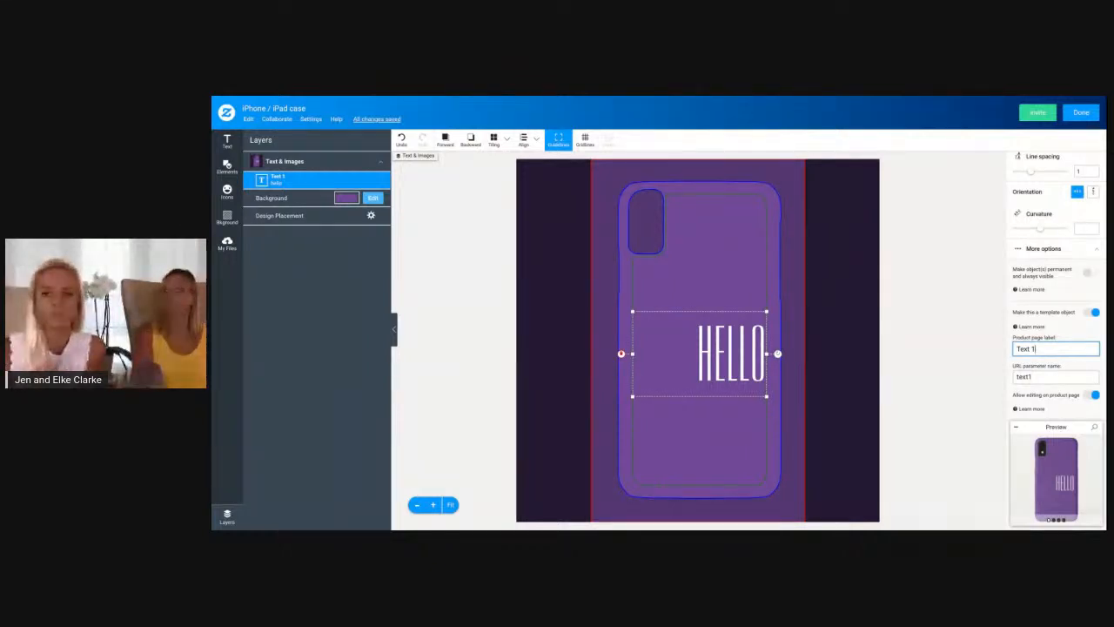
triple_click(1040, 348)
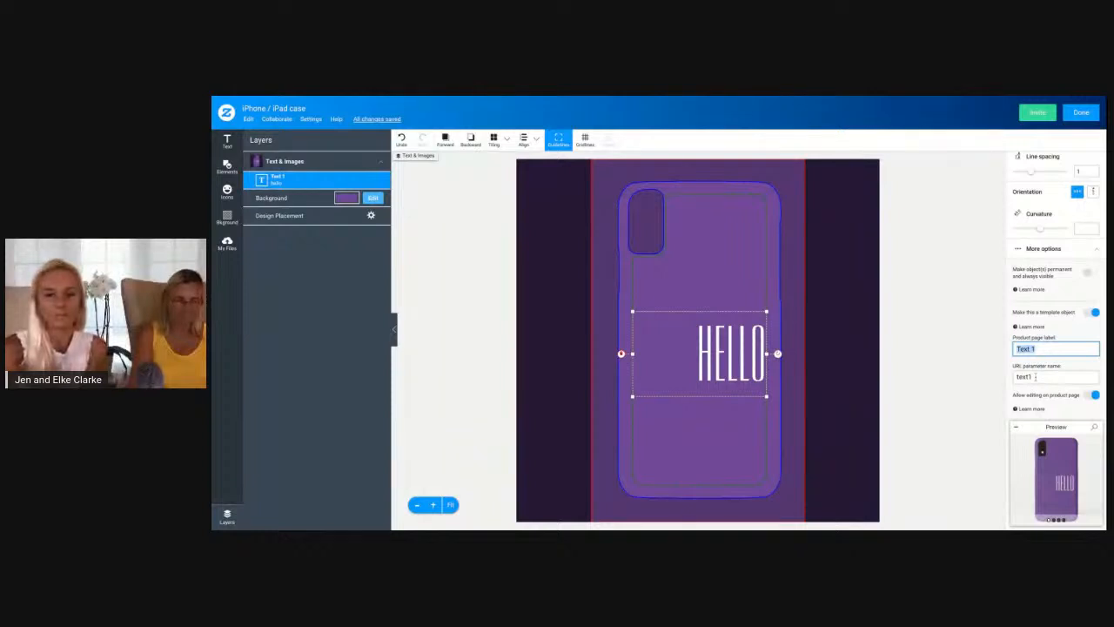
click(1039, 382)
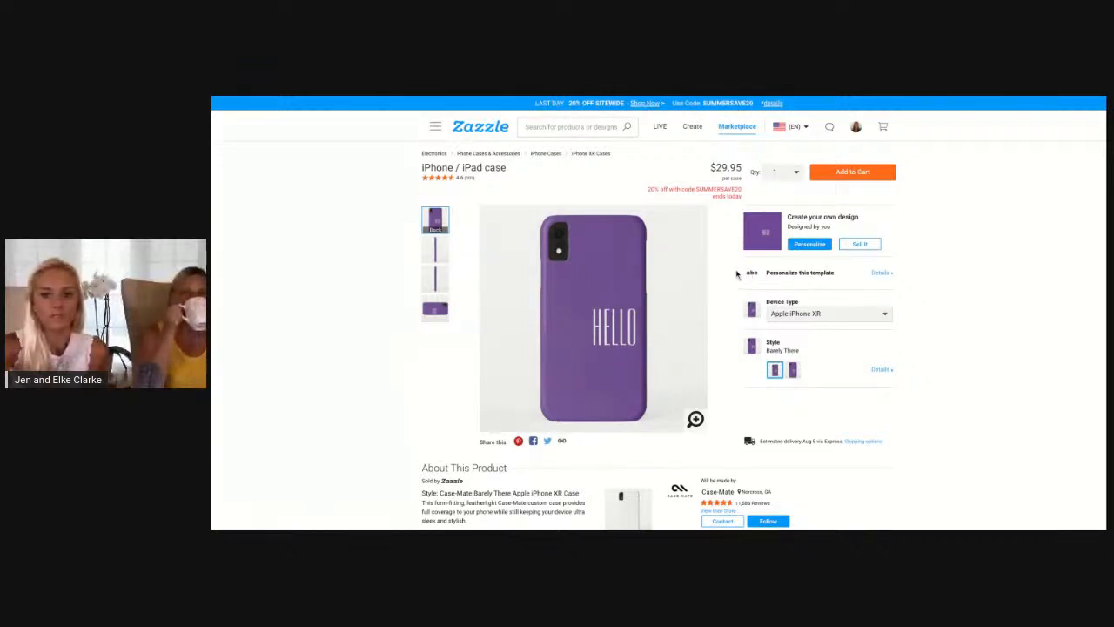
Personalize the template's text field on the product page with a first name in place of hello
click(783, 275)
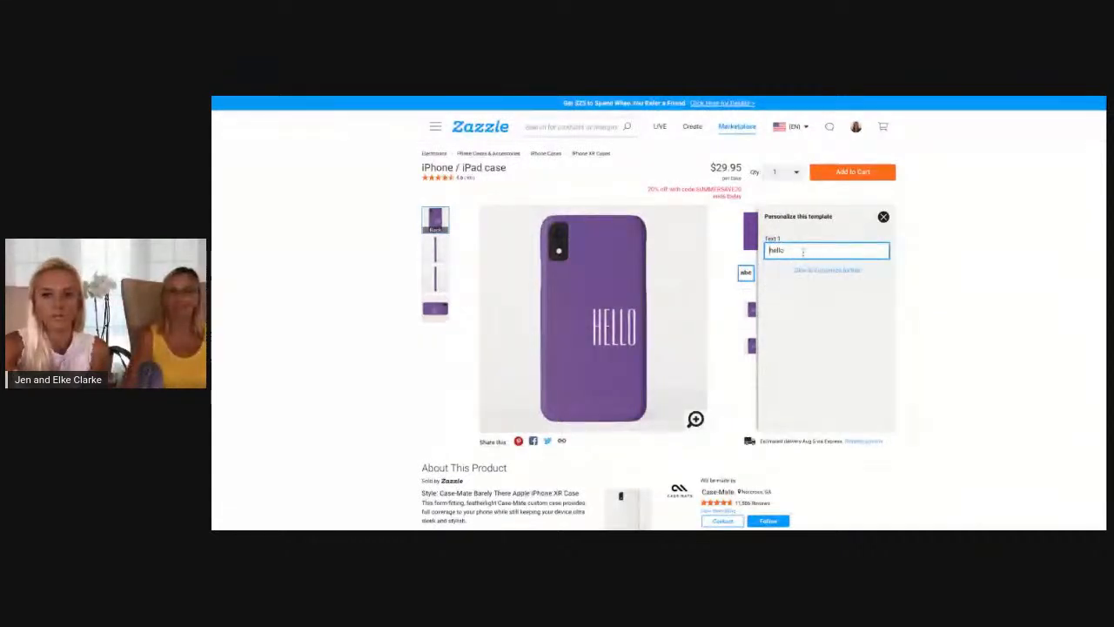
key(ctrl+a)
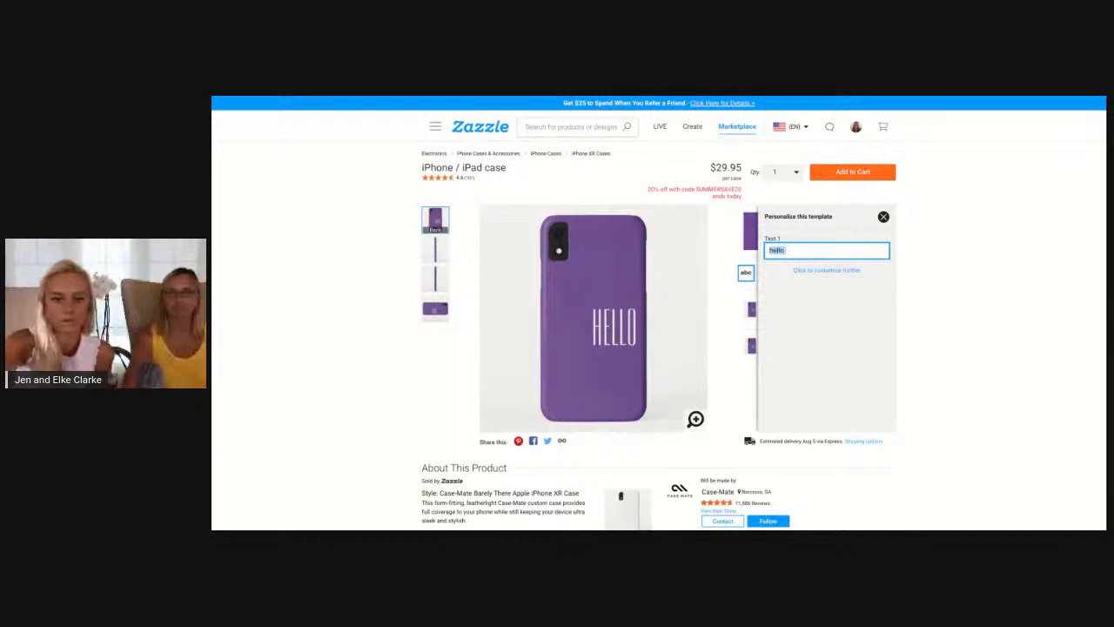
text(Je)
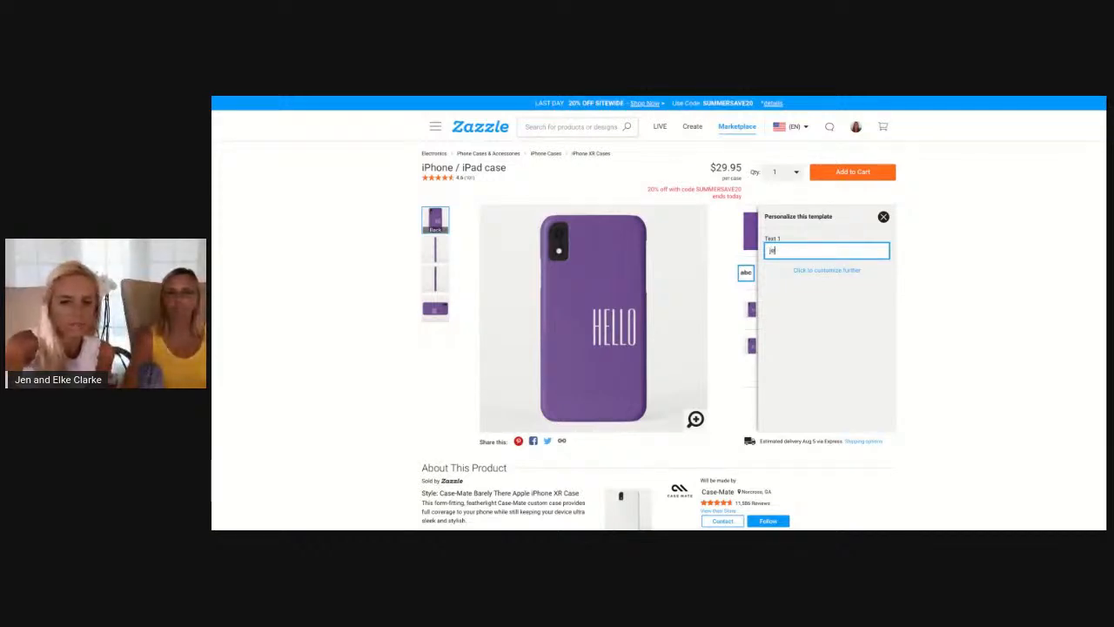
text(nnifer)
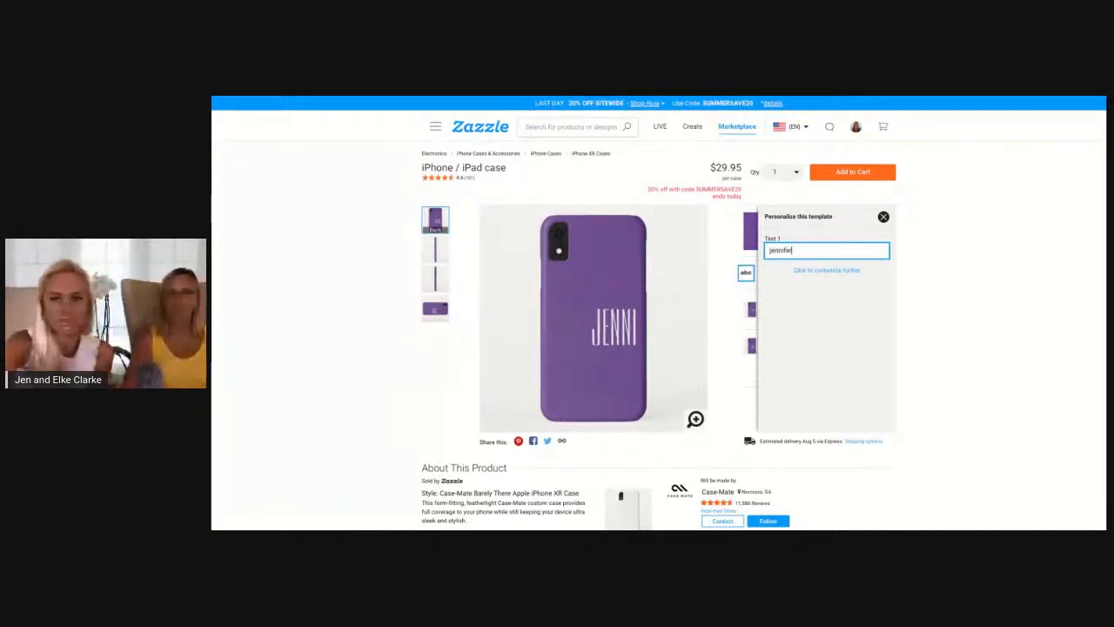
click(939, 302)
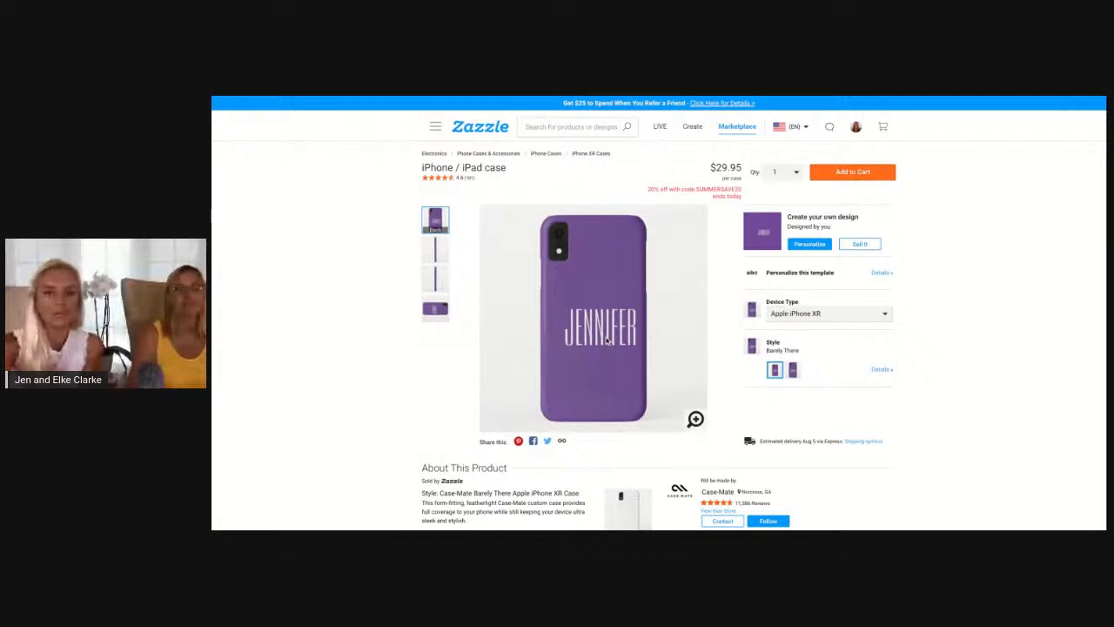
Reopen the template personalization options and continue to customizing the case further in the full design editor
click(811, 275)
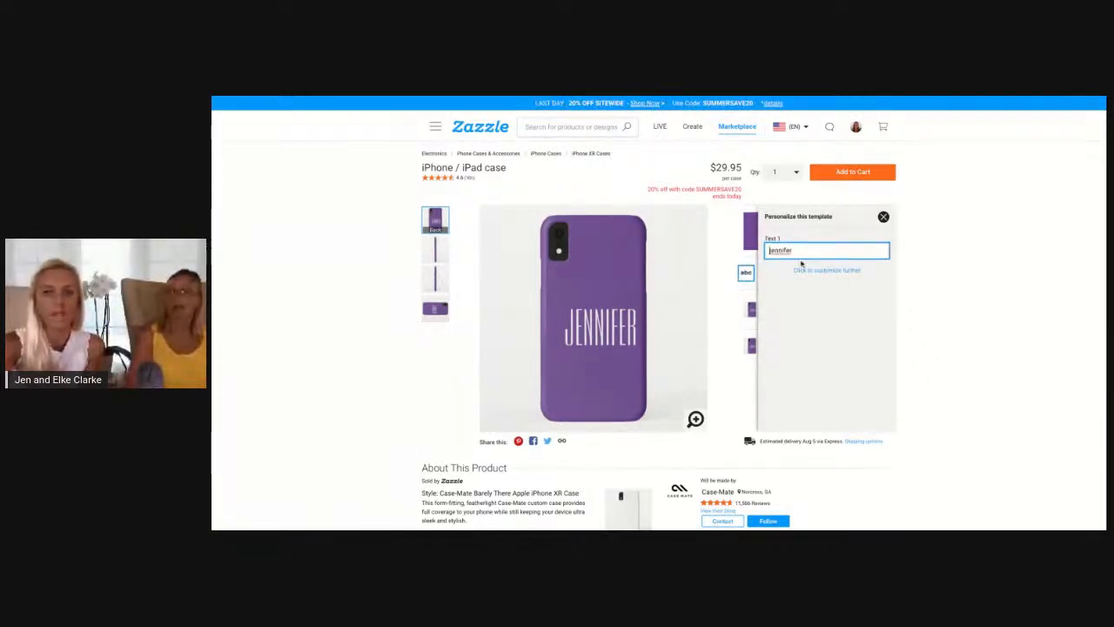
click(883, 217)
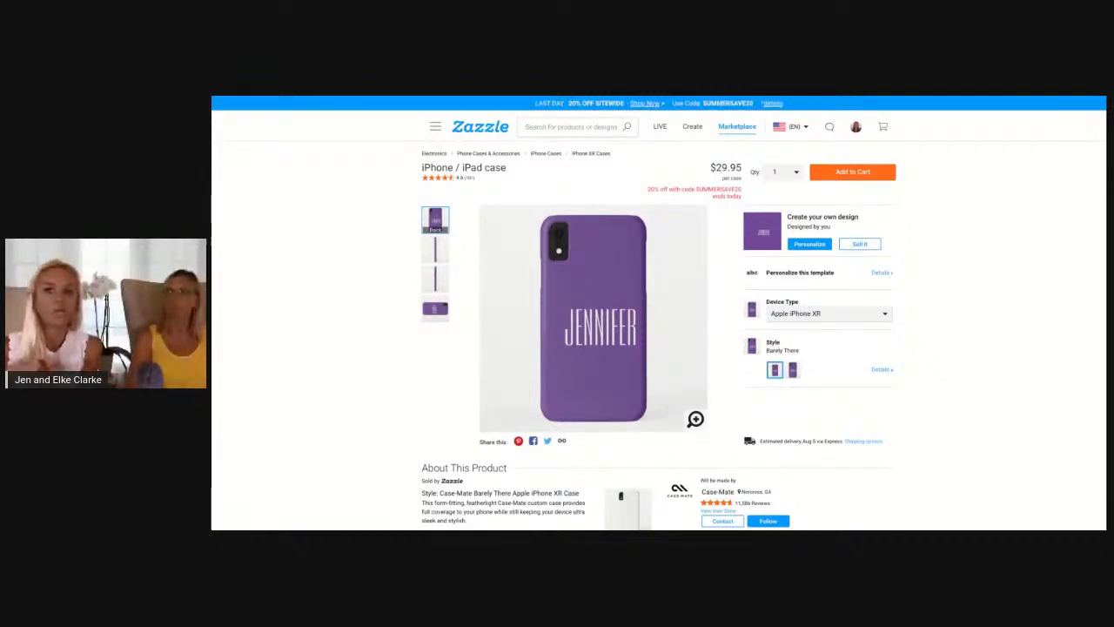
click(815, 272)
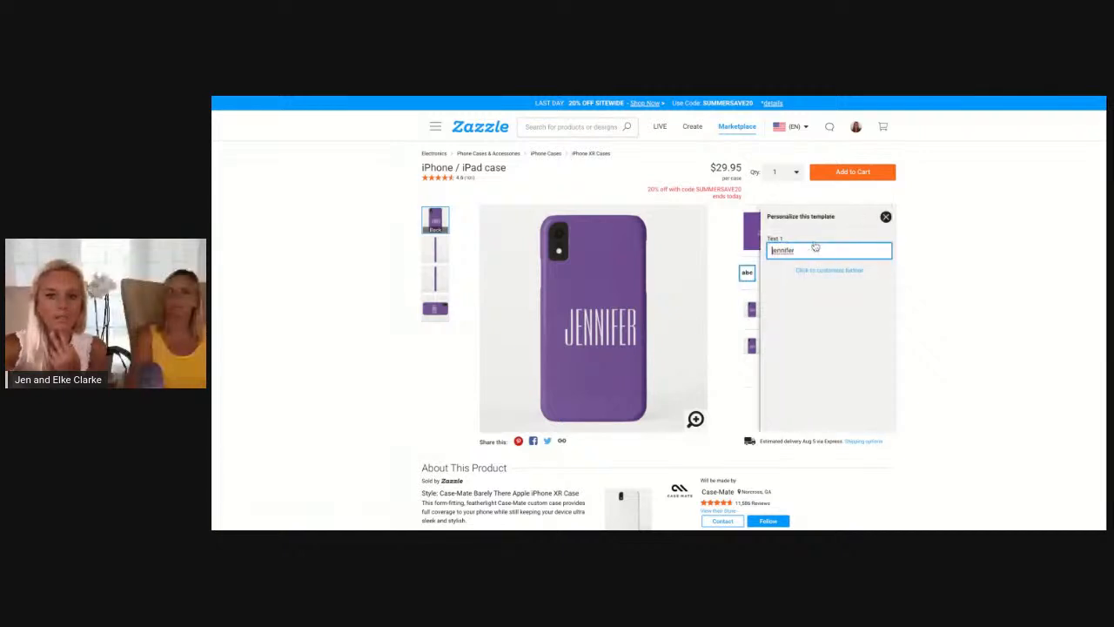
scroll(794, 420, down, 1)
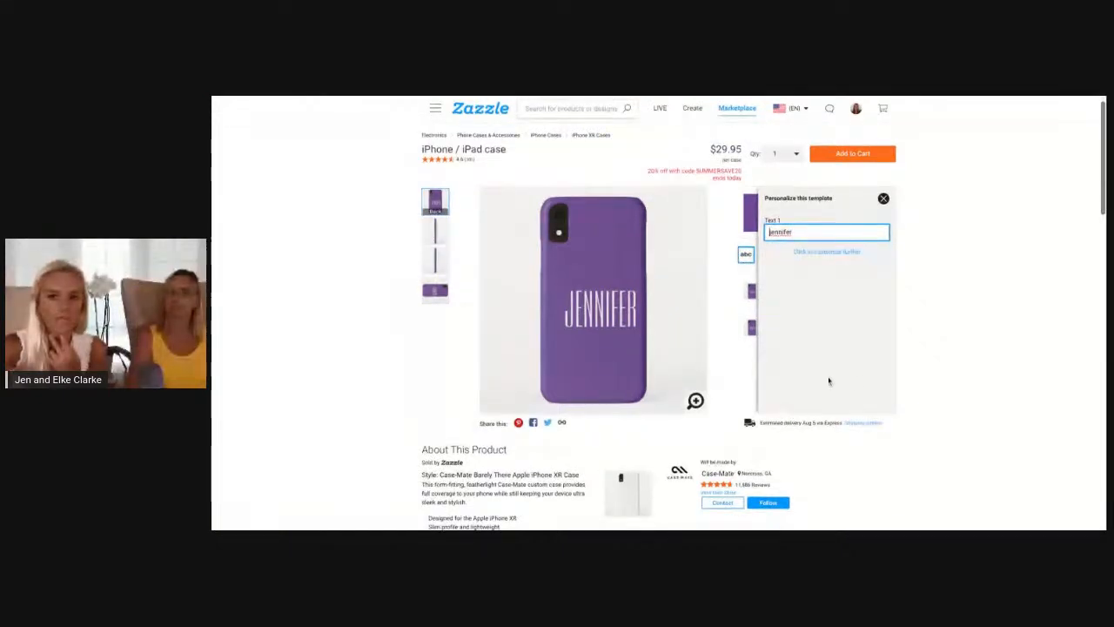
click(828, 252)
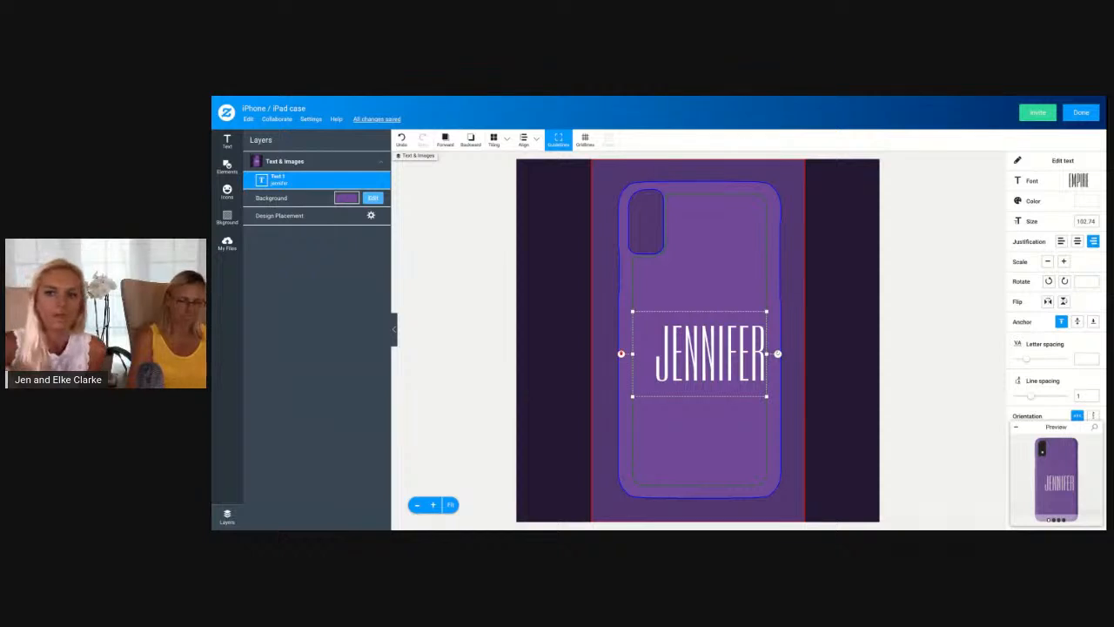
Change the wording of the case's text object back to "hello"
click(1057, 161)
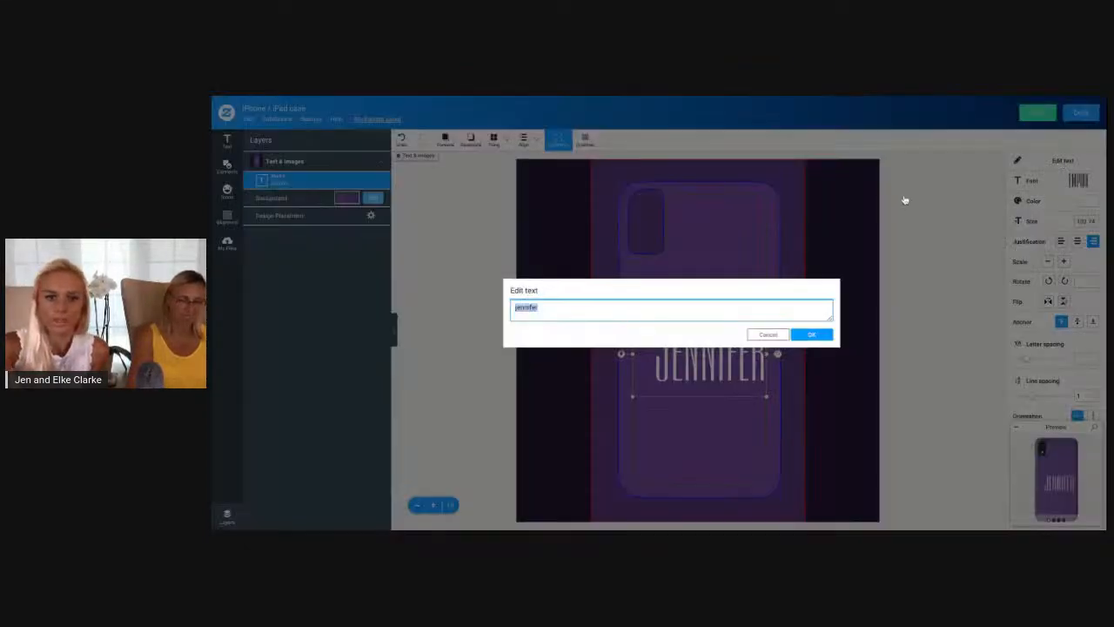
click(599, 310)
key(ctrl+a)
key(BackSpace)
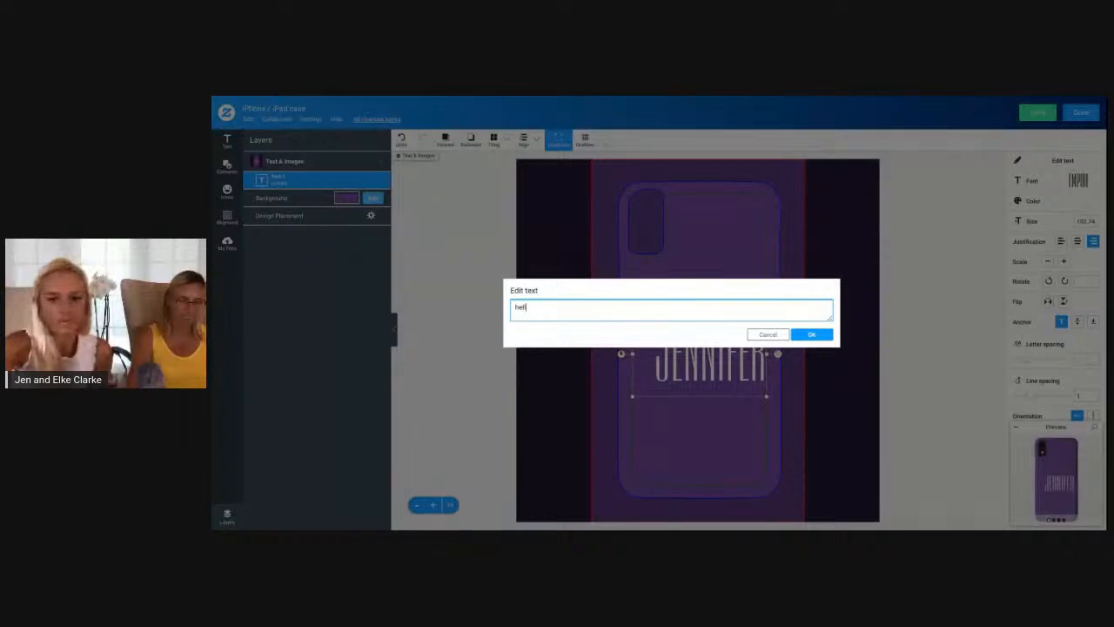
click(811, 334)
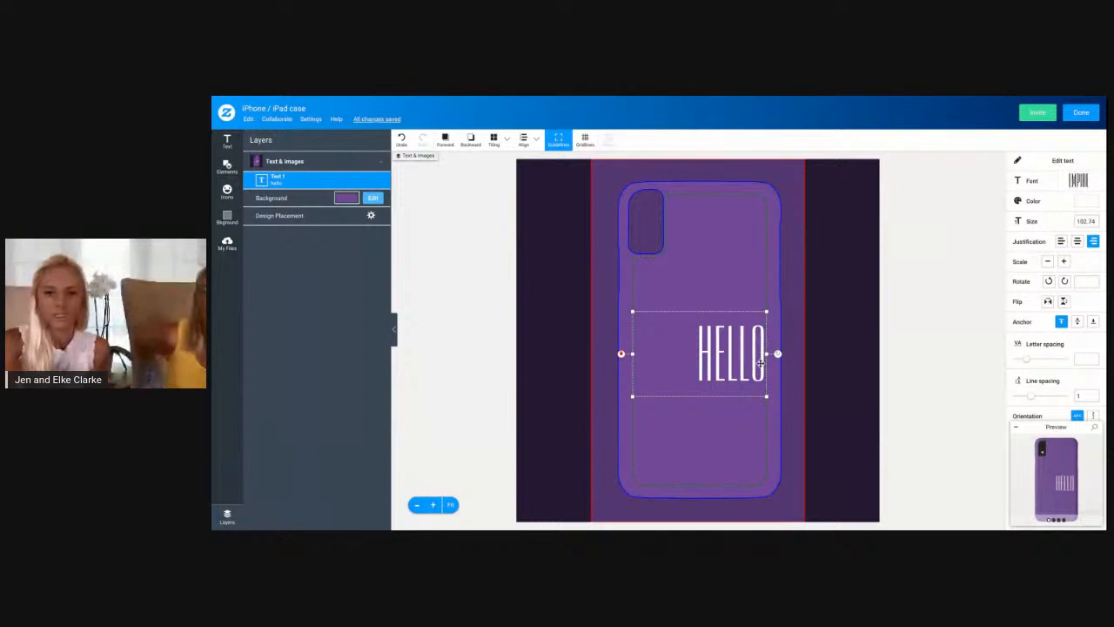
Narrow the hello text box tightly around the word, shift it slightly up and inward, and finish the design
mouse_move(634, 355)
mouse_down()
mouse_move(734, 354)
mouse_move(655, 354)
mouse_up()
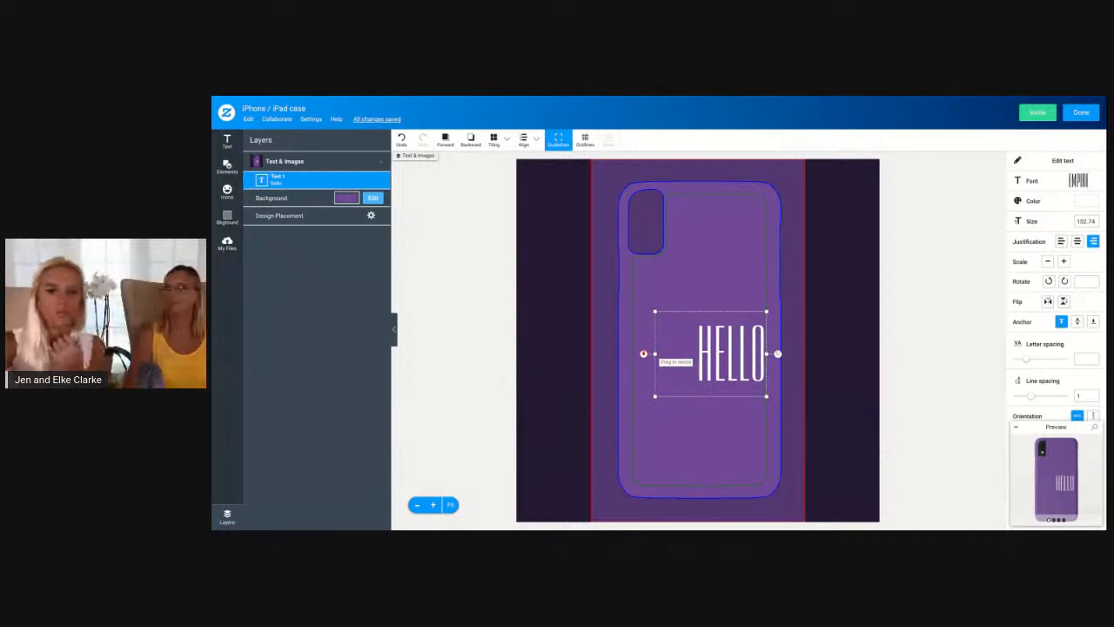
mouse_move(722, 354)
mouse_down()
mouse_move(751, 351)
mouse_move(702, 348)
mouse_move(713, 348)
mouse_up()
drag(646, 348, 684, 347)
click(1081, 112)
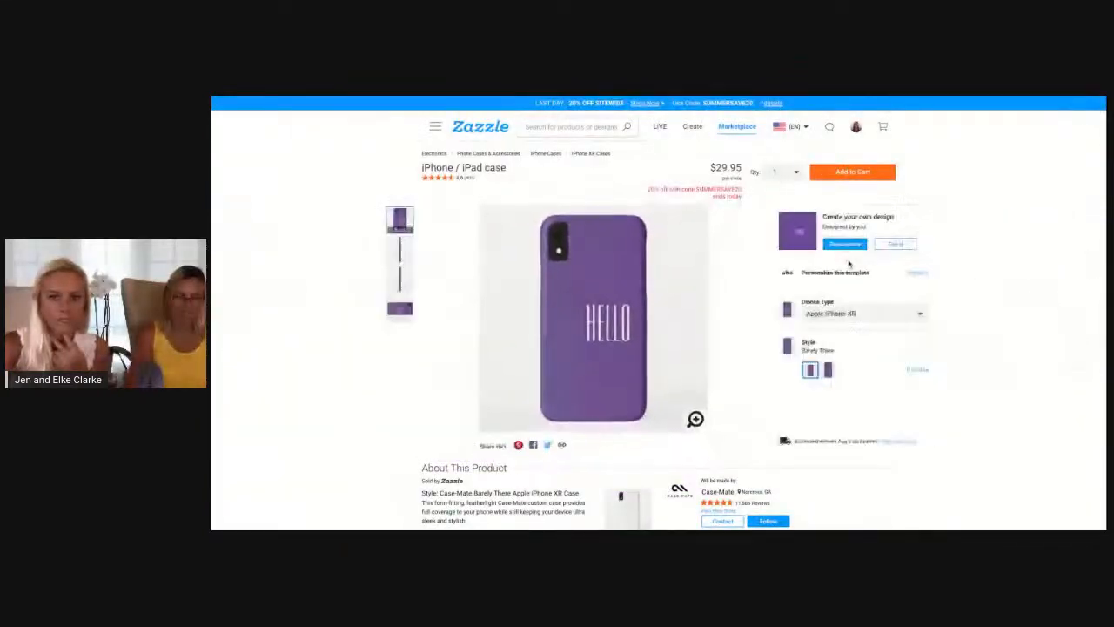
Personalize the template text as "hello!!!!" on the product page and reopen the personalization options
click(831, 274)
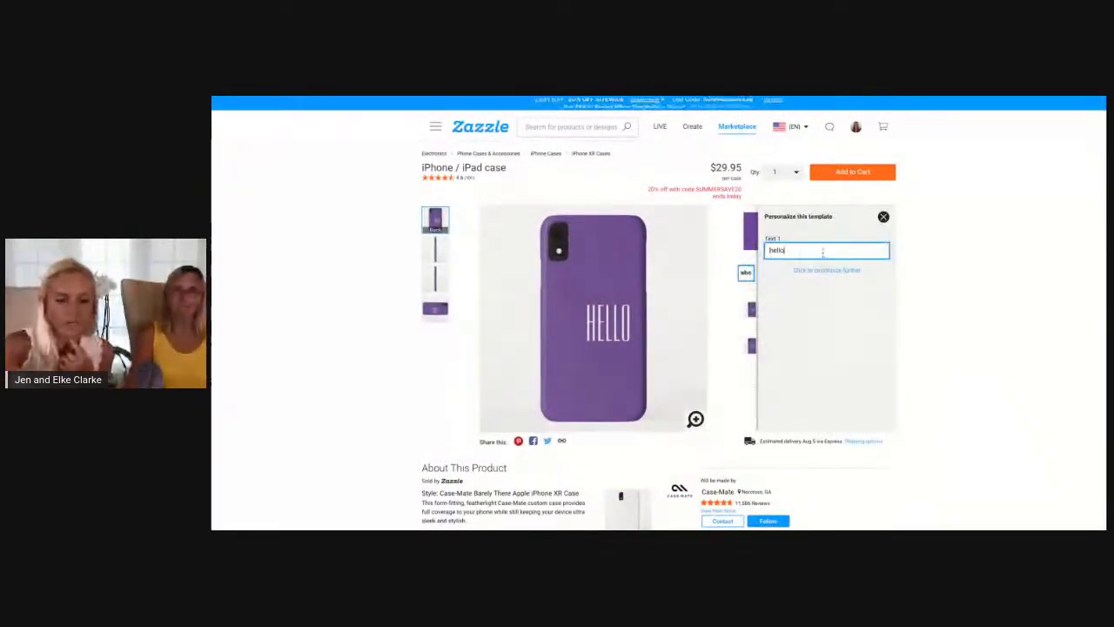
text(!!!!)
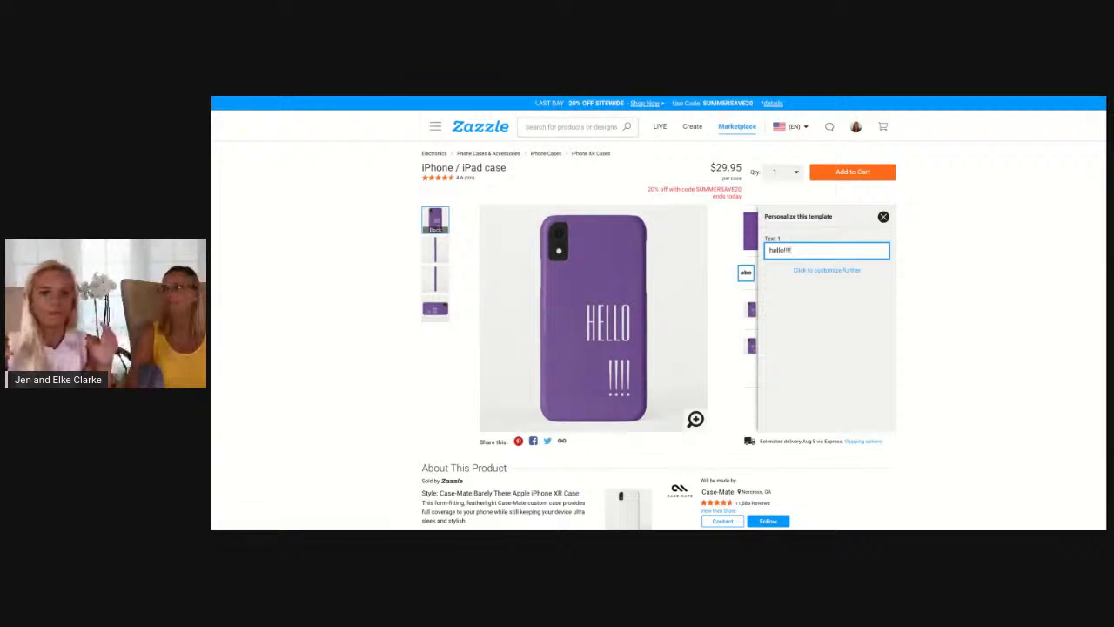
click(883, 217)
click(830, 275)
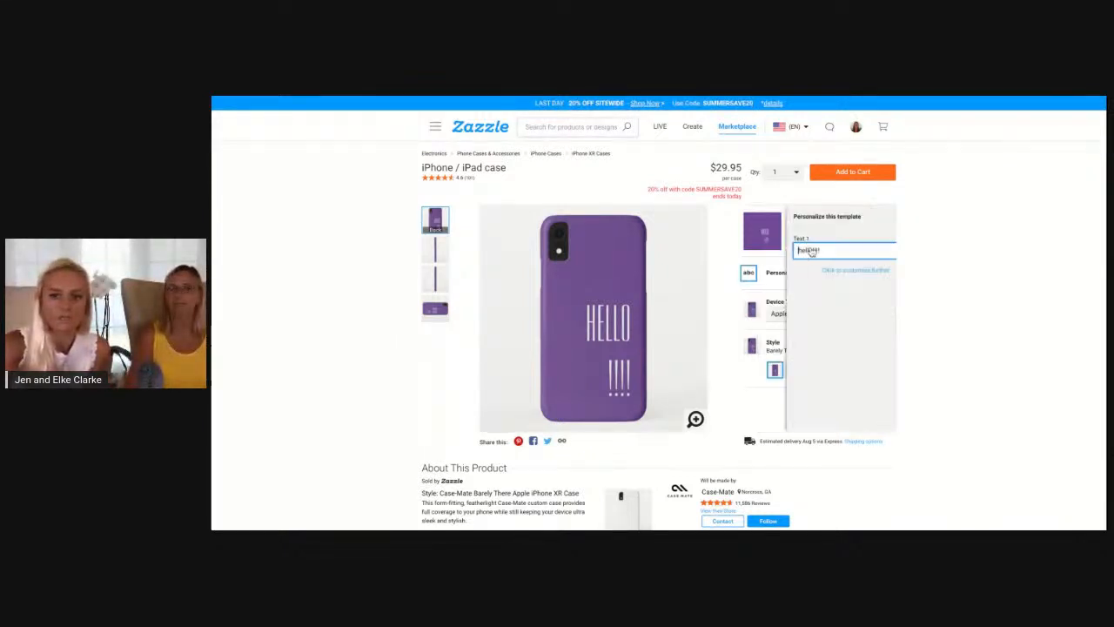
Customize the case further in the design editor, widening the hello!!!! text box across the safe area to fit one line
click(821, 272)
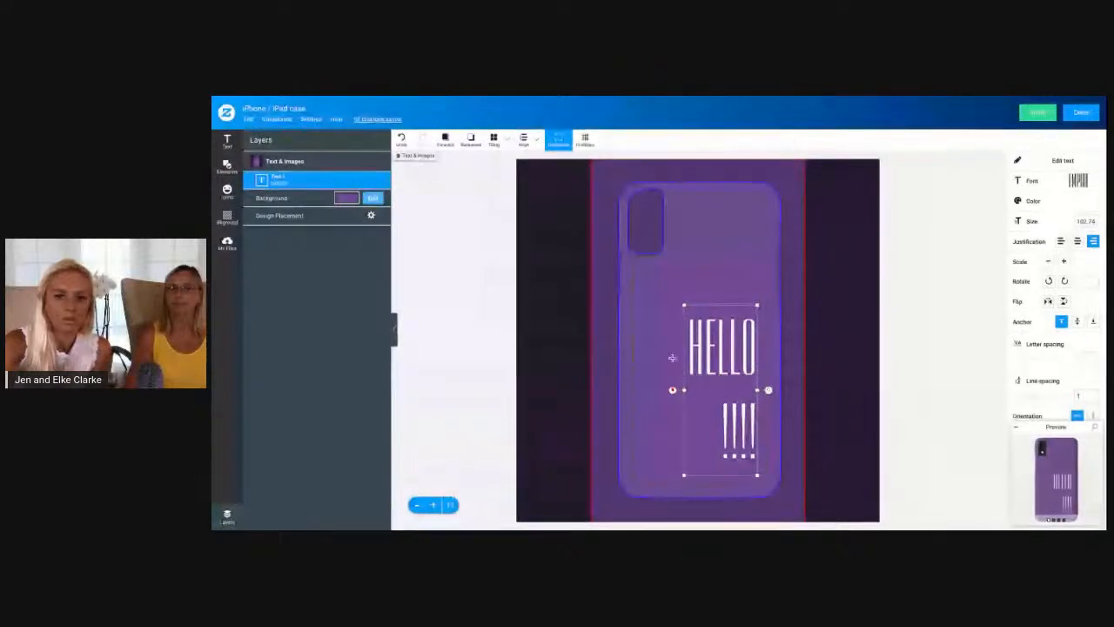
drag(683, 390, 634, 390)
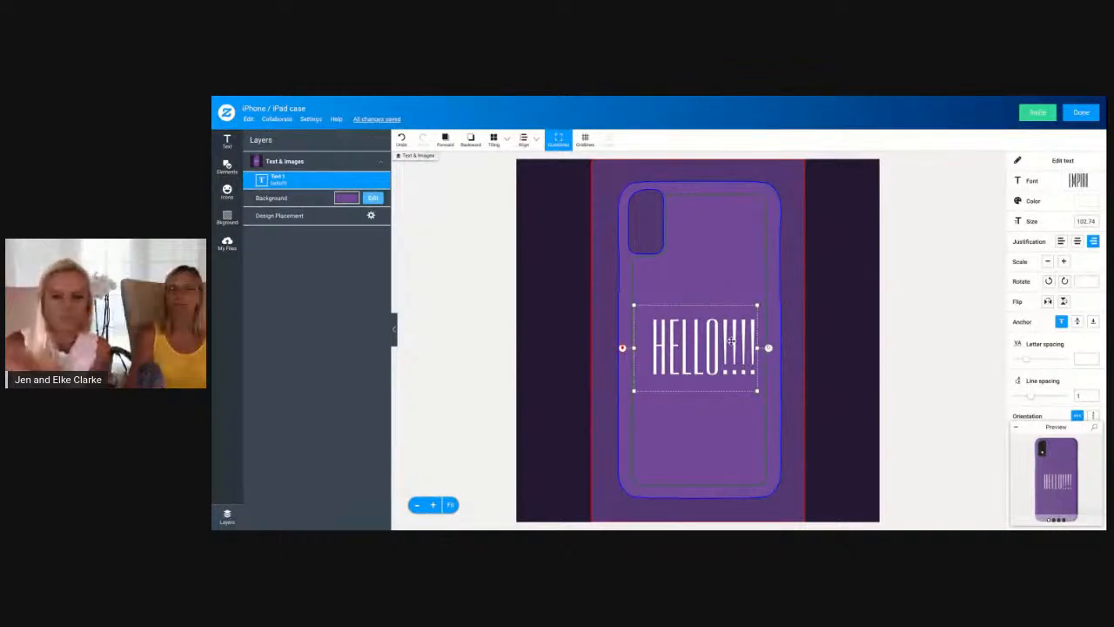
drag(757, 348, 760, 349)
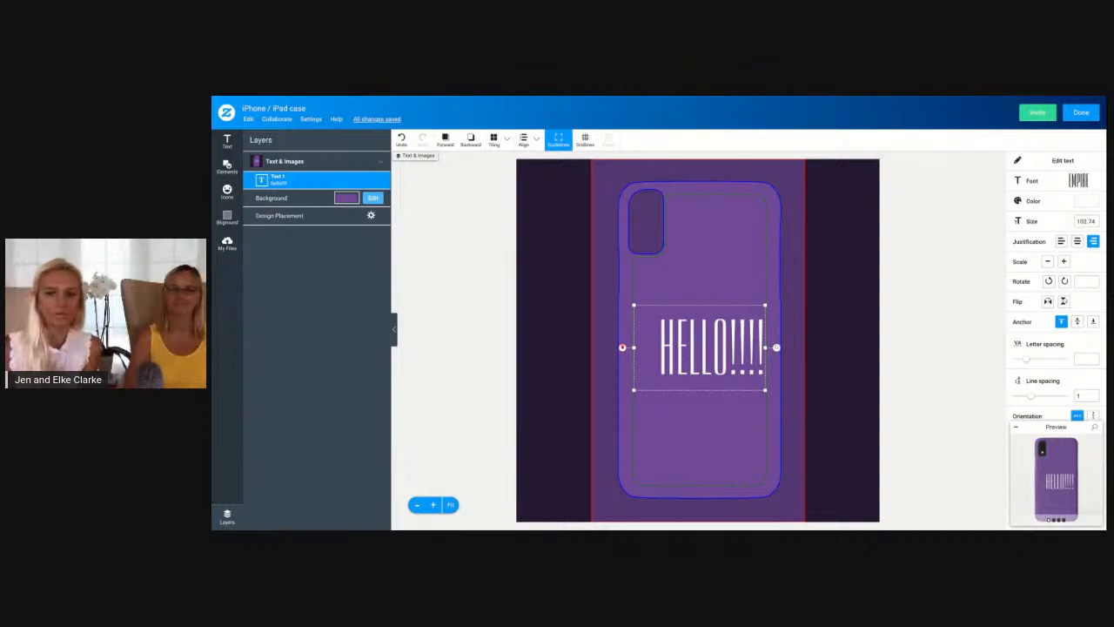
Try stretching the hello!!!! text box past both sides of the case, and pull both edges back to the safe area
drag(634, 348, 586, 348)
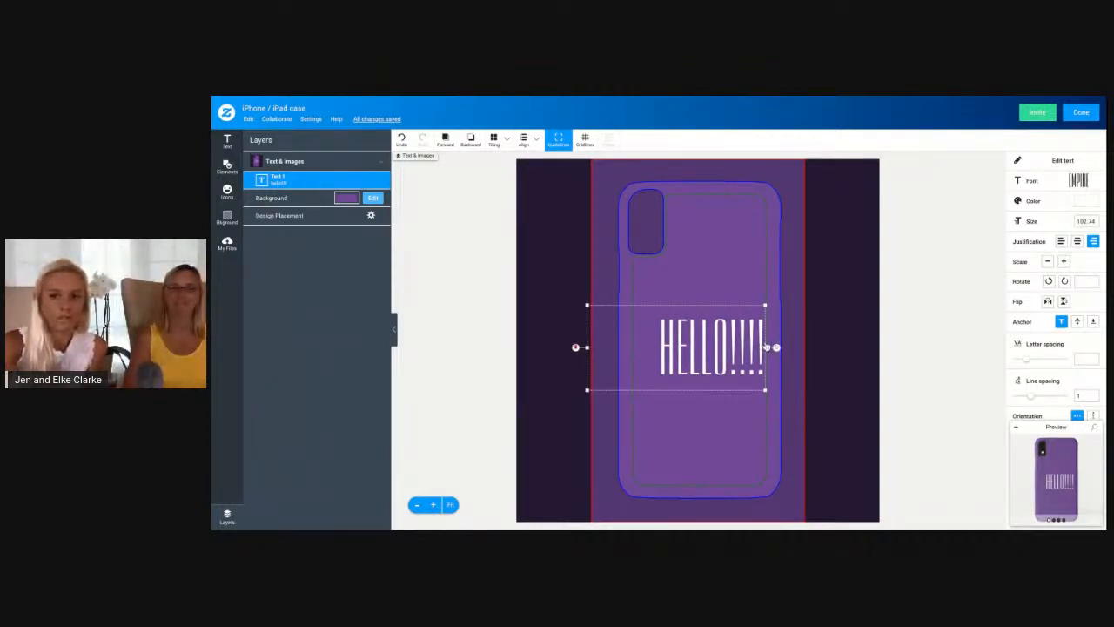
drag(766, 347, 826, 347)
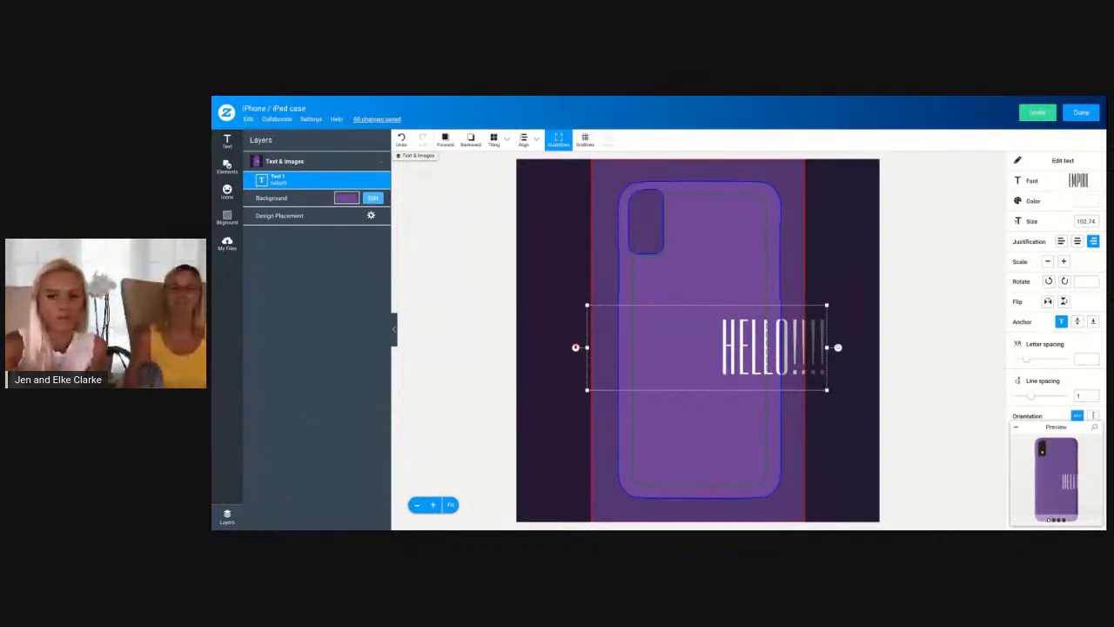
drag(826, 347, 767, 347)
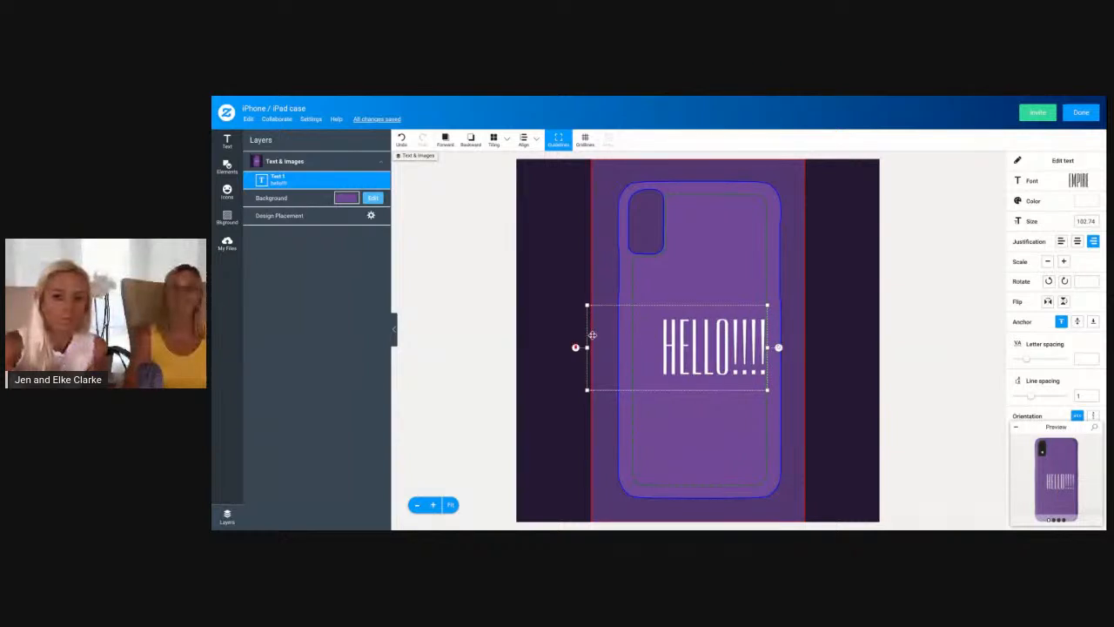
click(585, 348)
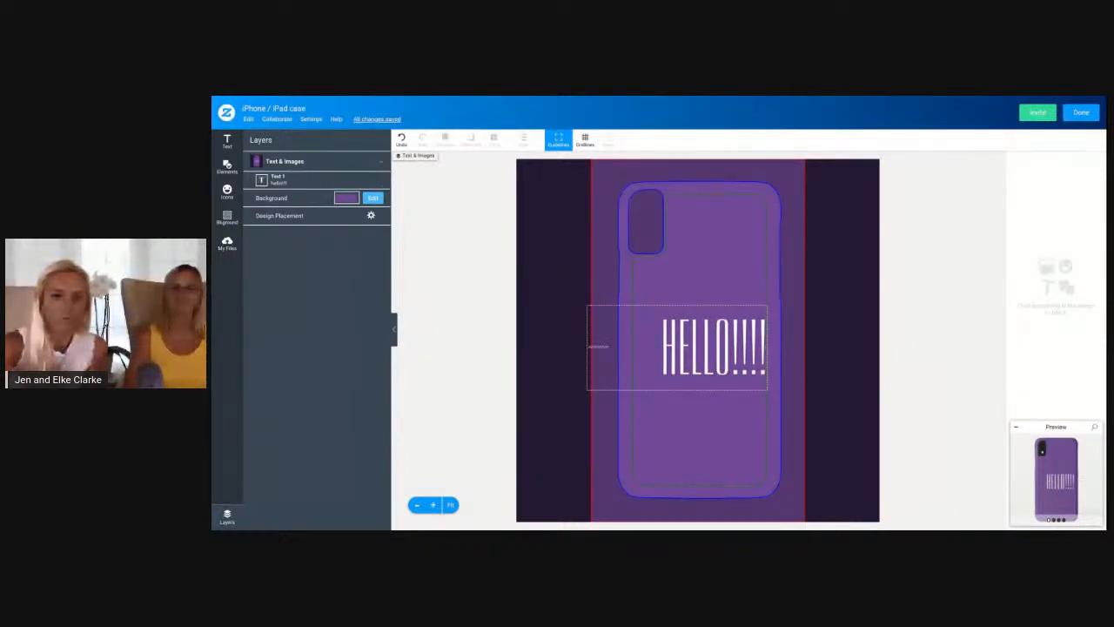
click(595, 349)
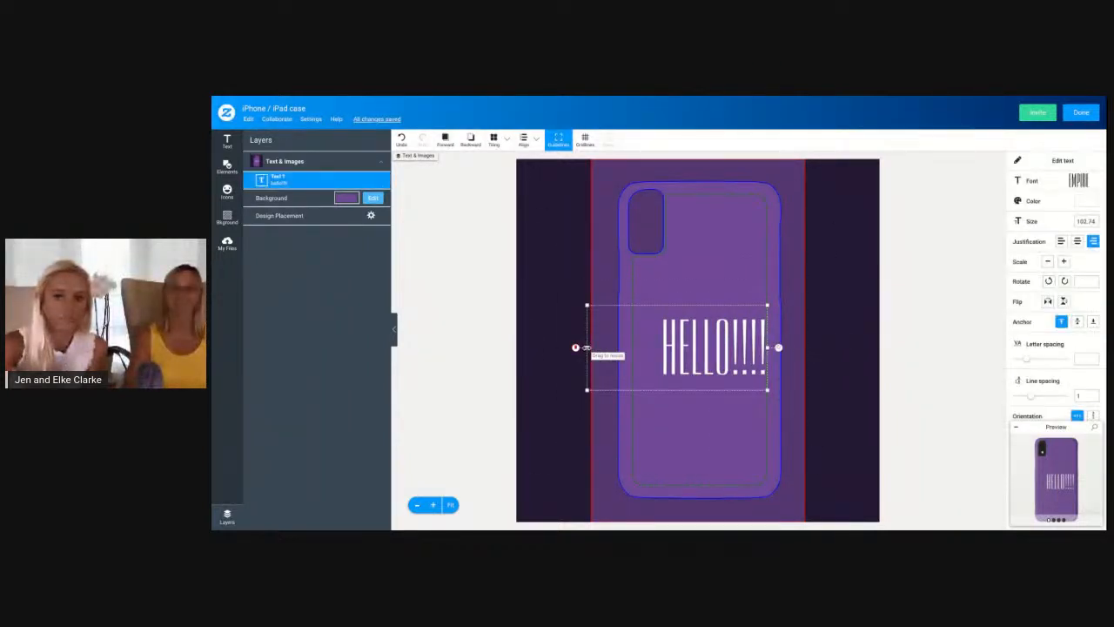
drag(586, 347, 631, 347)
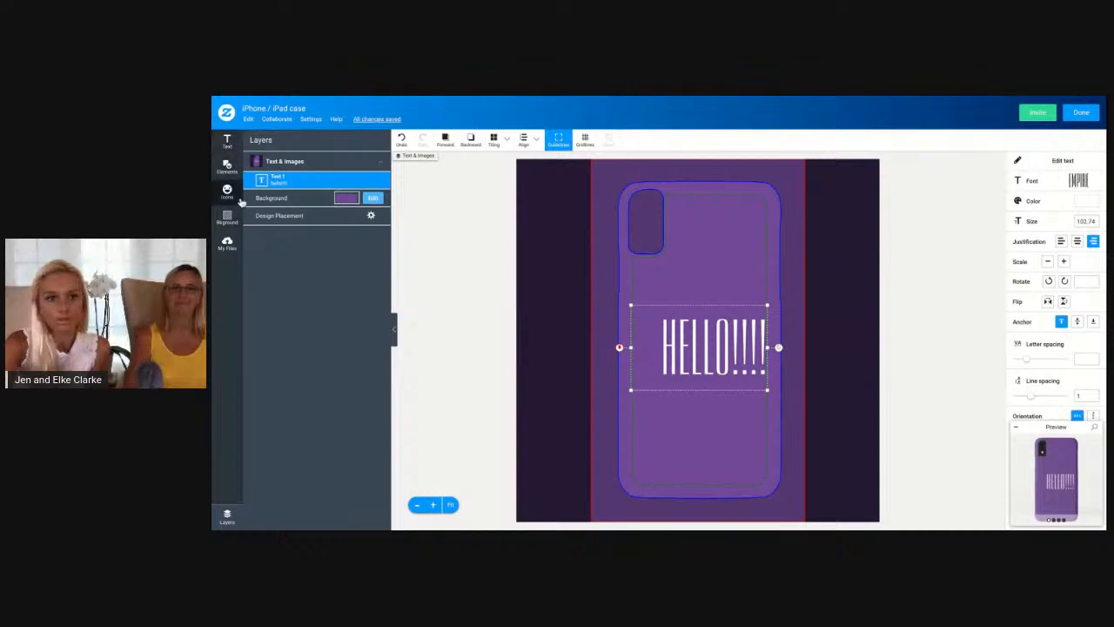
Add a second text object containing a first name and place it below hello!!!! near the bottom of the case
click(227, 143)
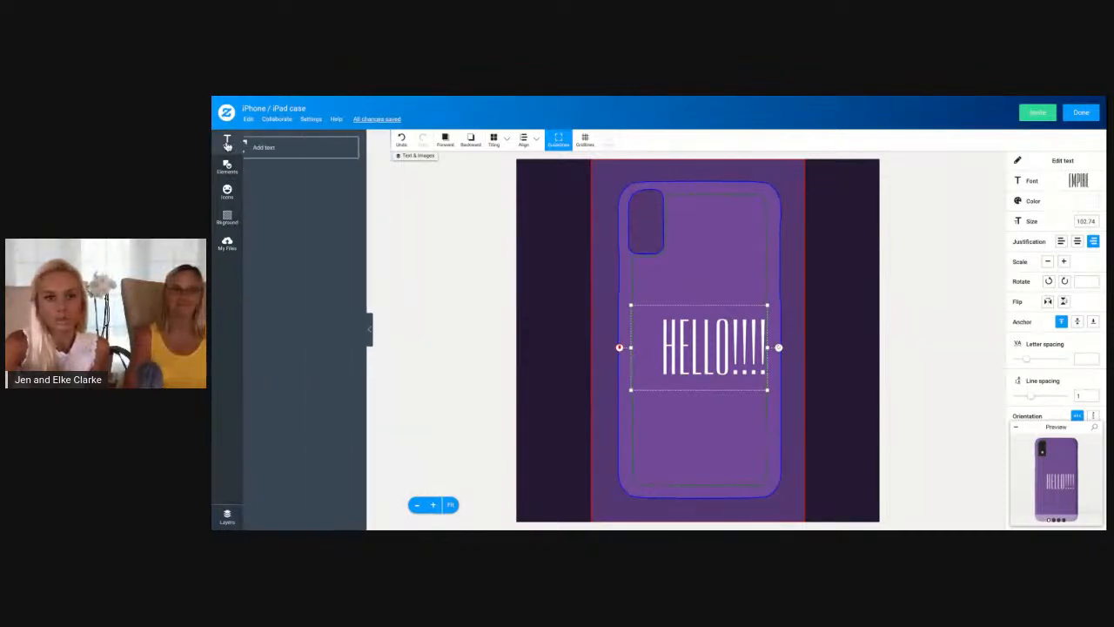
click(292, 150)
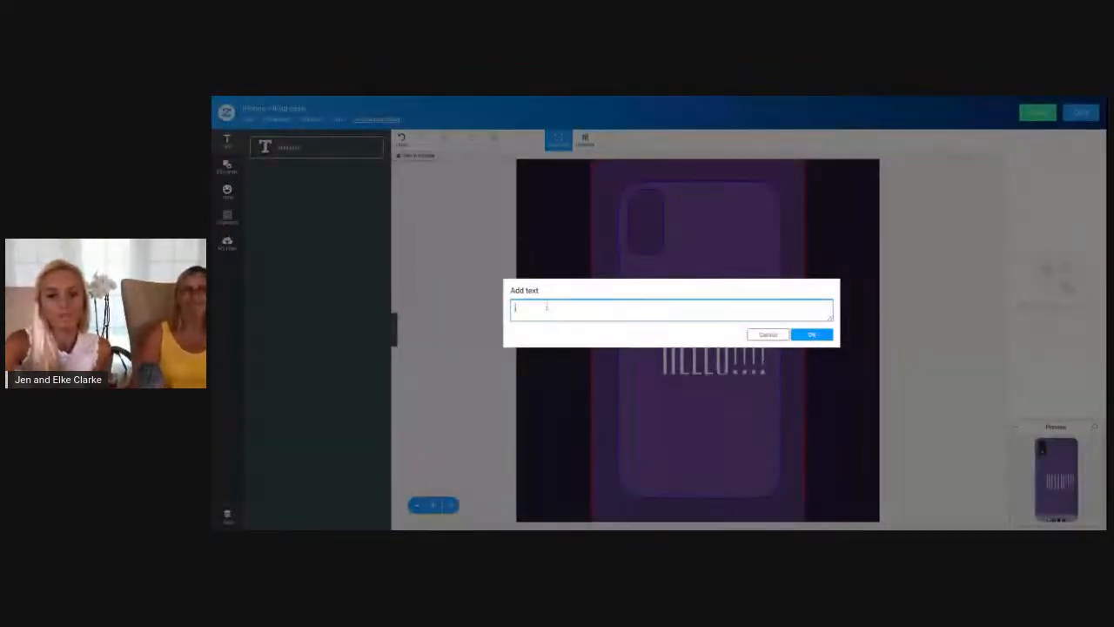
text(jennifer)
click(811, 334)
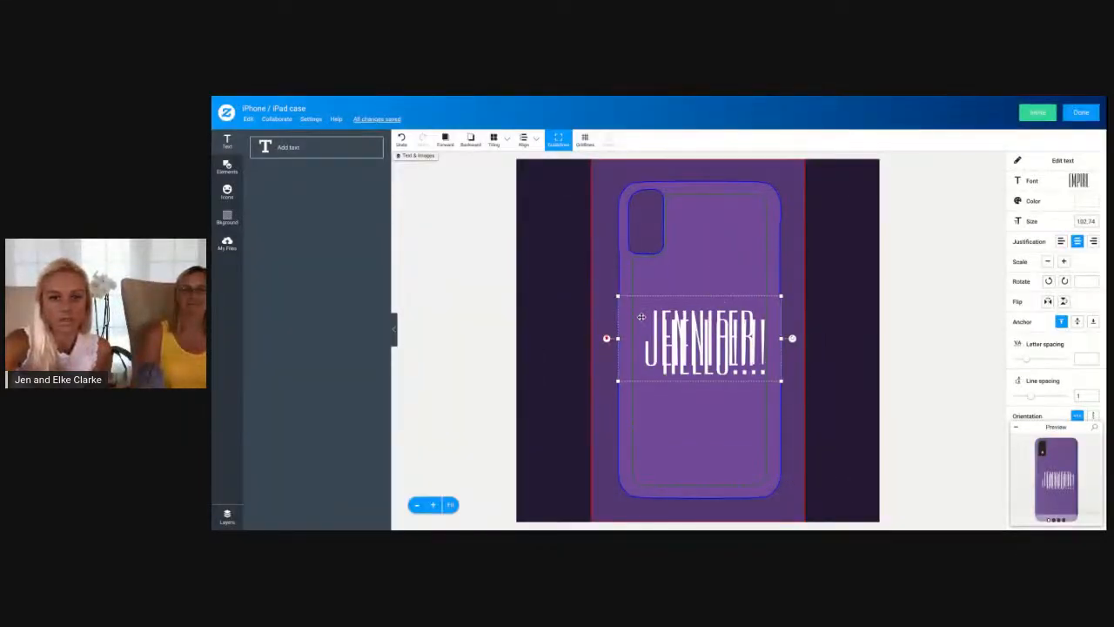
drag(640, 316, 642, 434)
drag(744, 464, 740, 458)
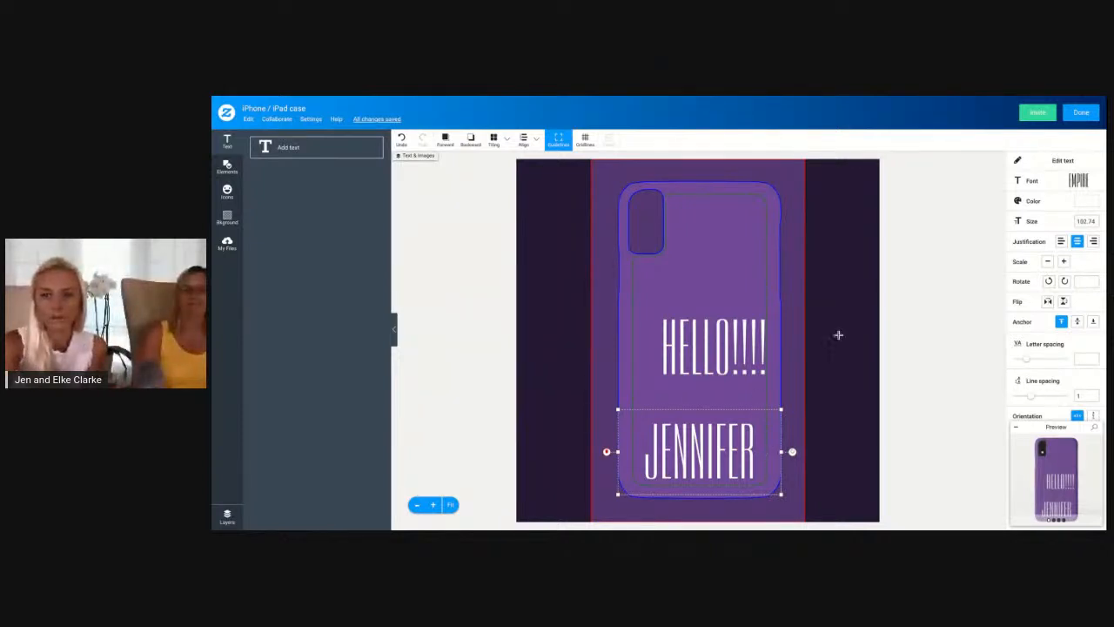
Shrink the name text to size 44.51 and widen its box to the right edge of the safe area
click(726, 370)
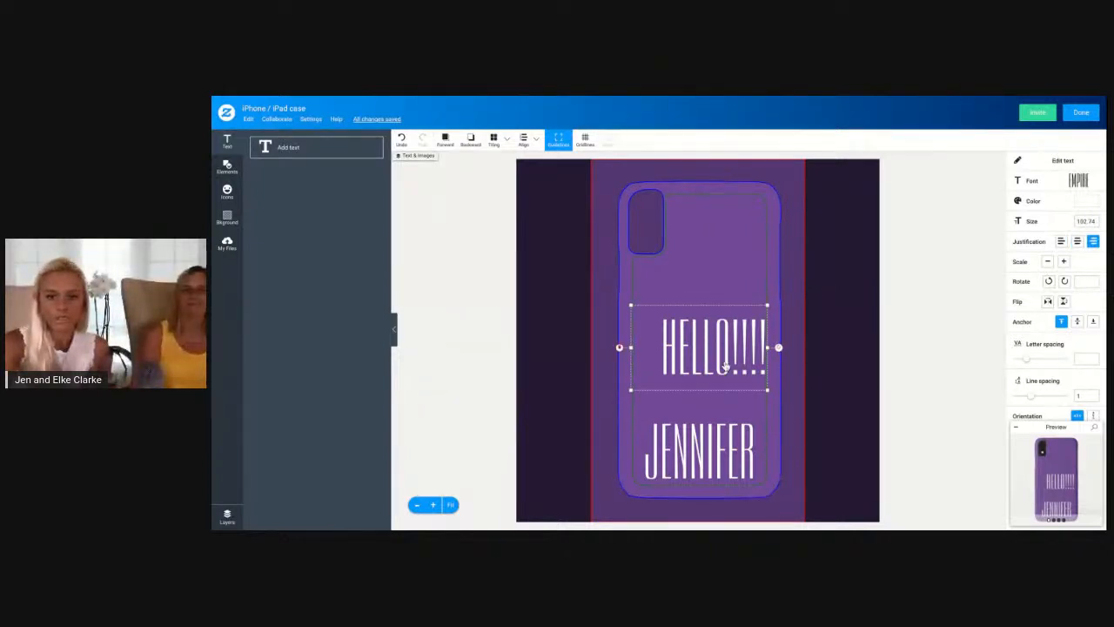
click(722, 446)
click(707, 369)
click(717, 416)
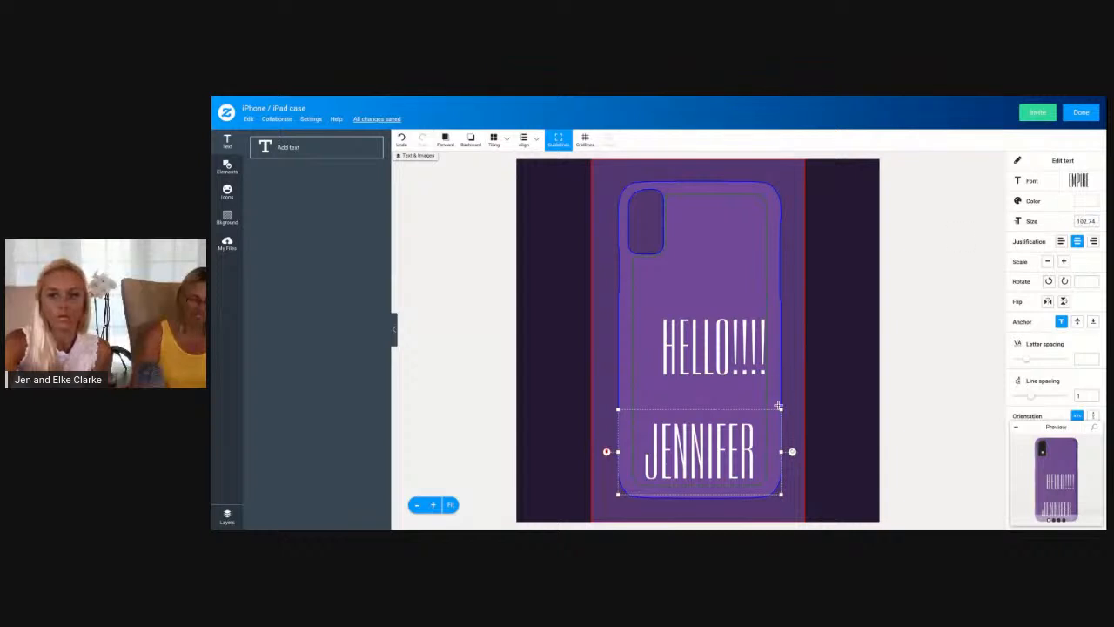
drag(782, 495, 698, 461)
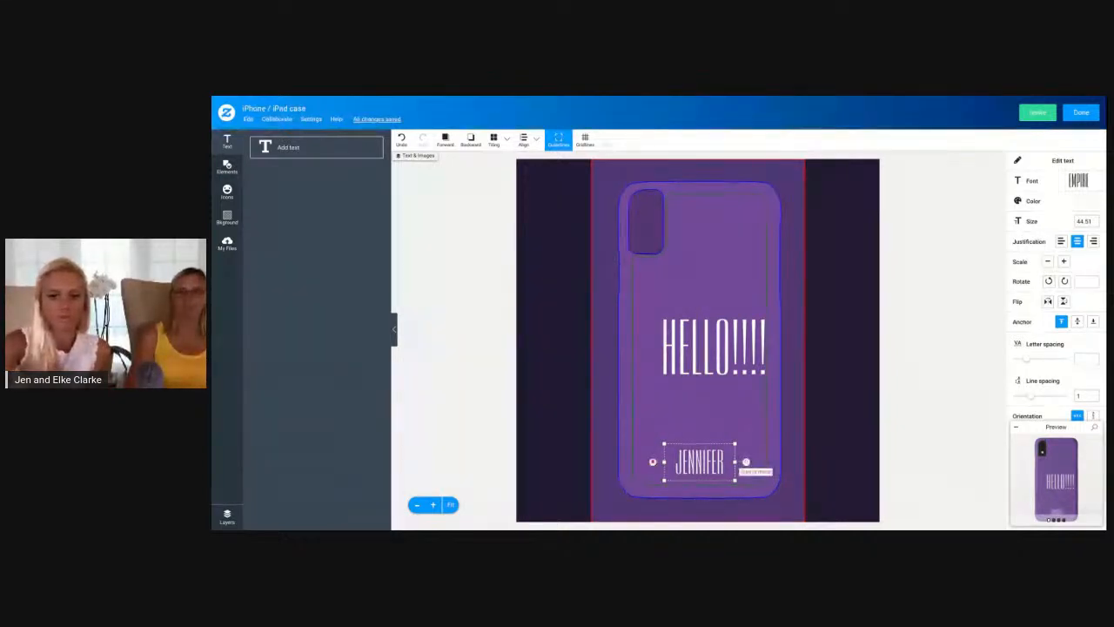
drag(736, 460, 767, 461)
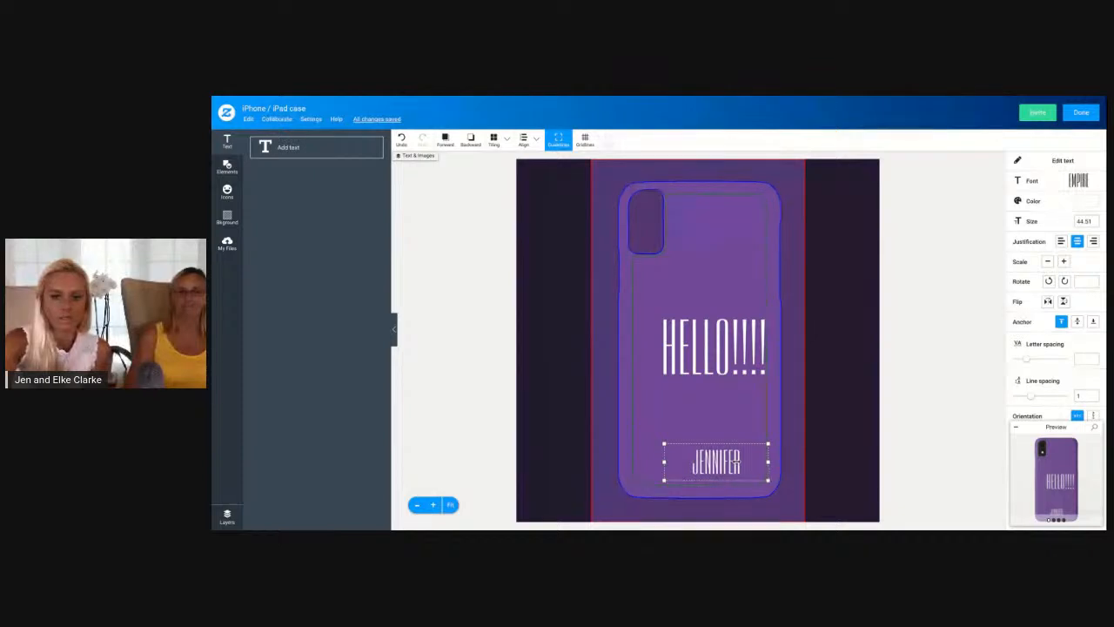
Widen the name text box to the left edge of the safe area and make it a template object
drag(664, 461, 633, 462)
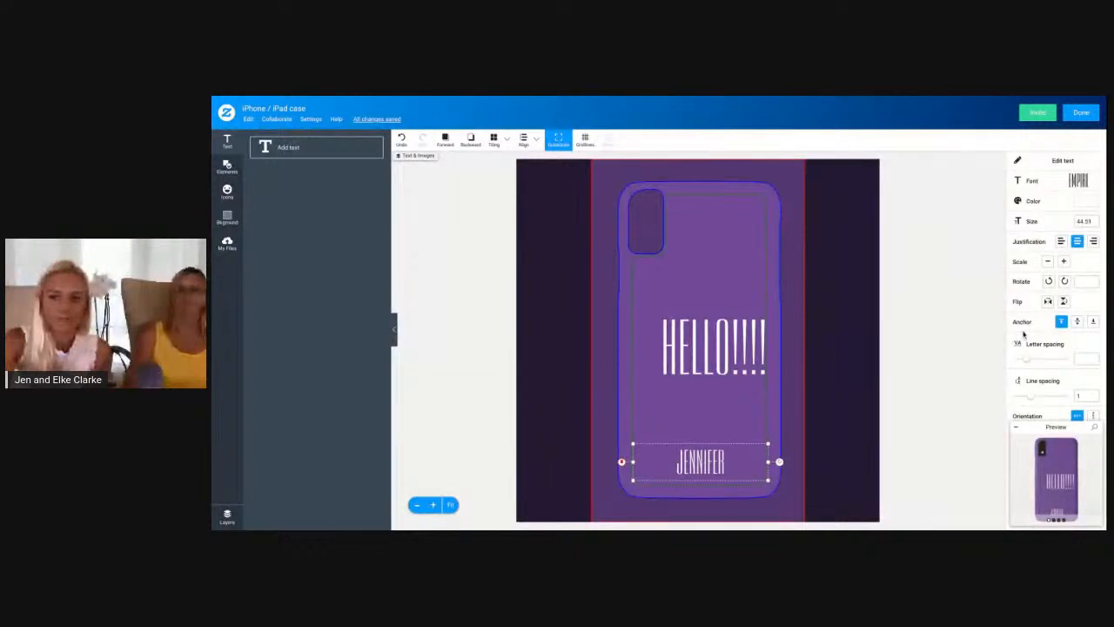
scroll(1090, 313, down, 4)
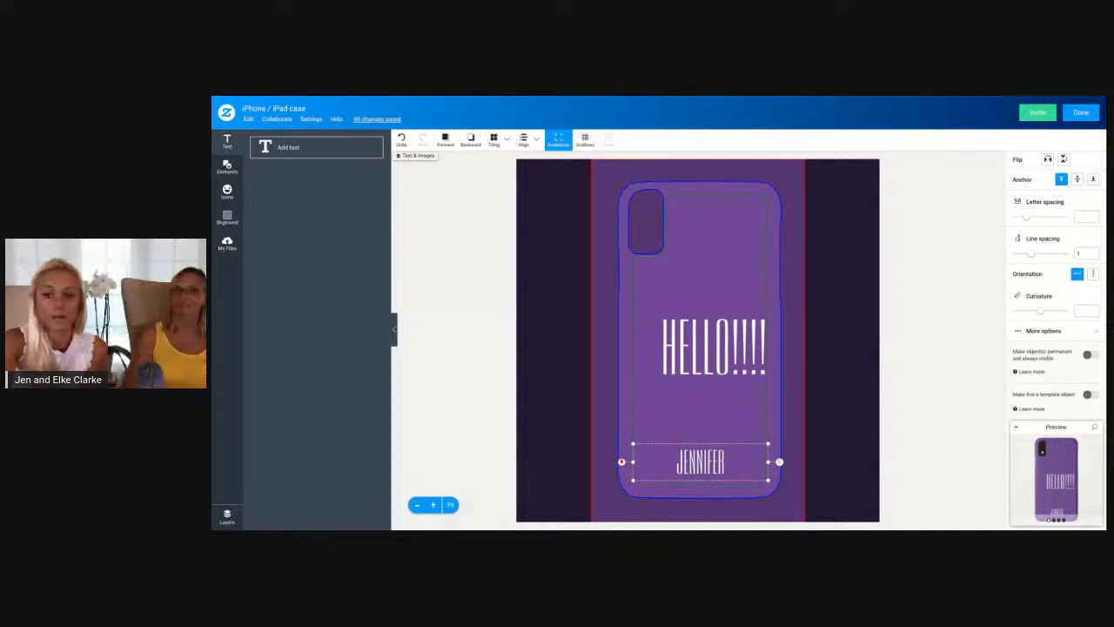
click(1087, 394)
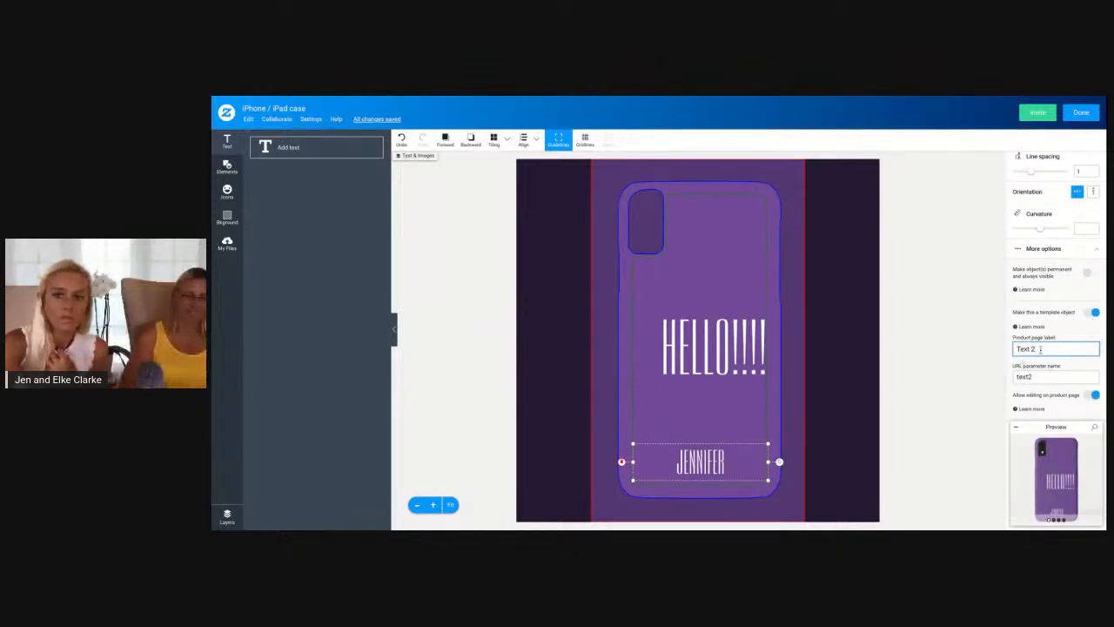
click(737, 352)
click(712, 465)
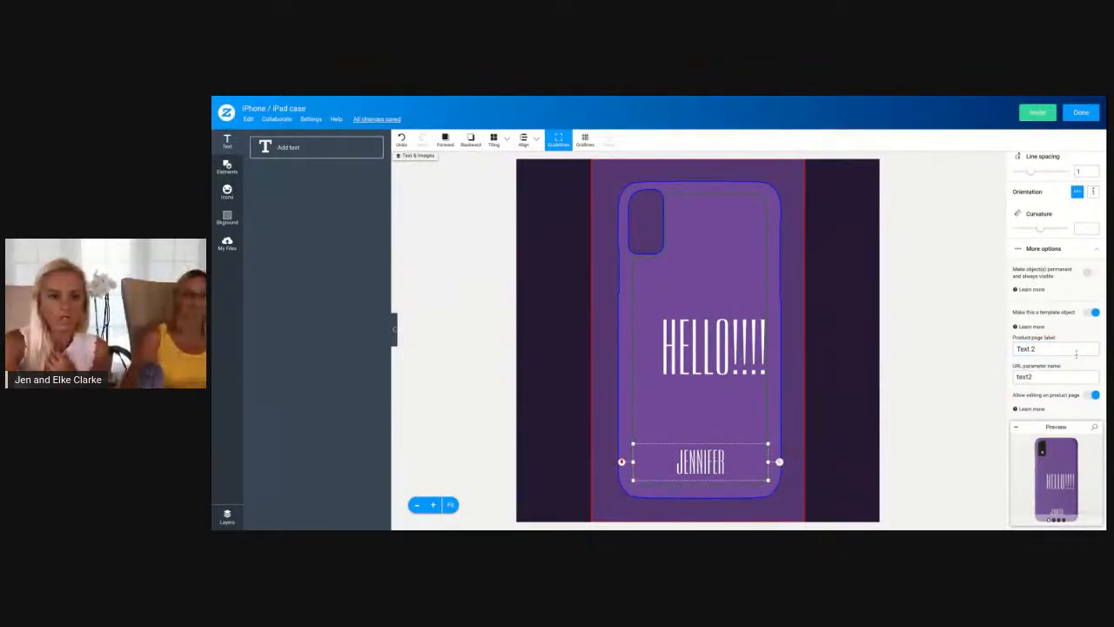
Inspect the name and hello!!!! layers and the design placement options of the case
click(225, 519)
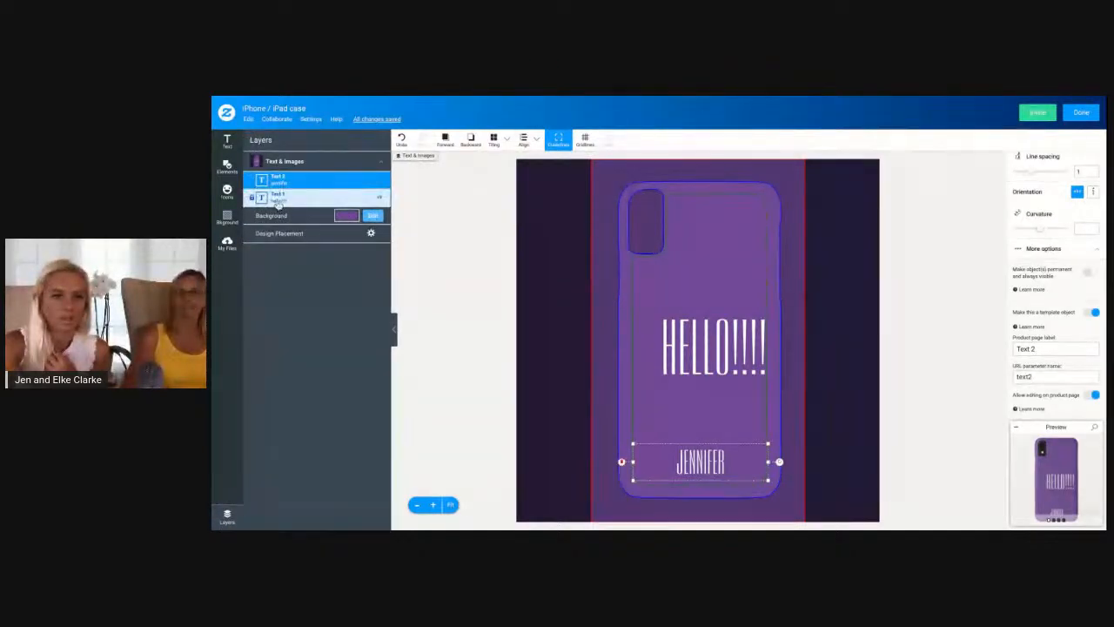
drag(305, 201, 306, 187)
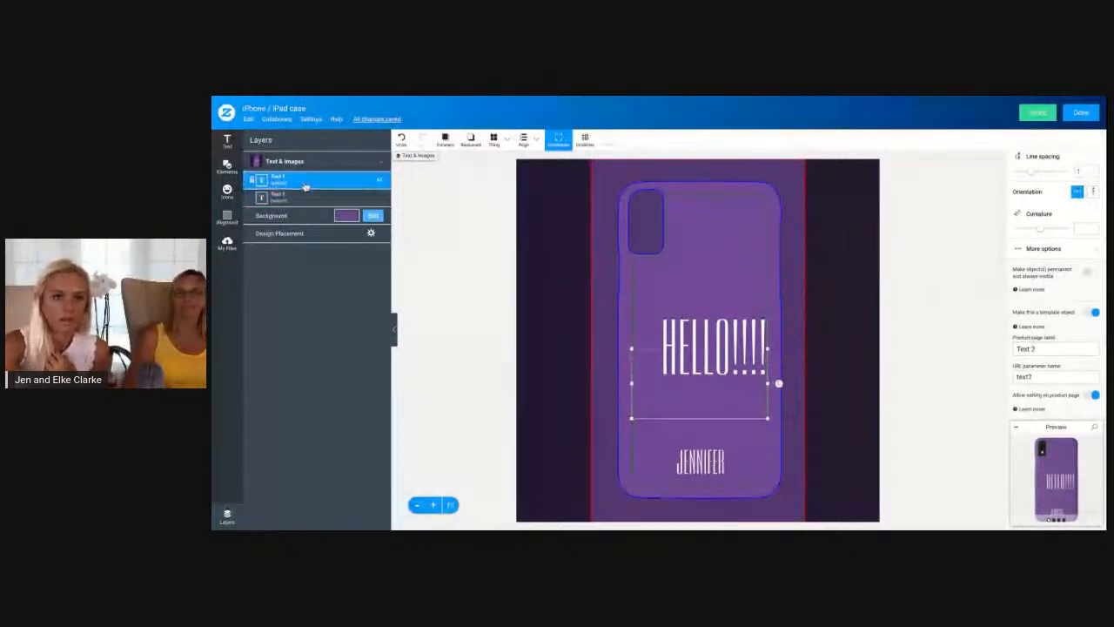
click(310, 198)
click(322, 188)
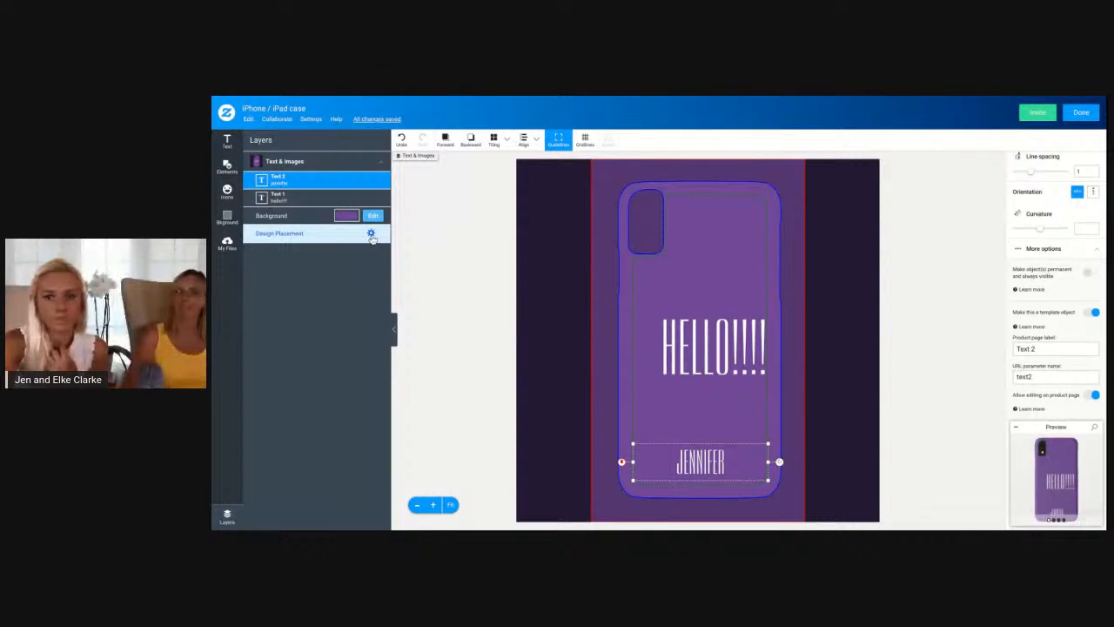
click(371, 236)
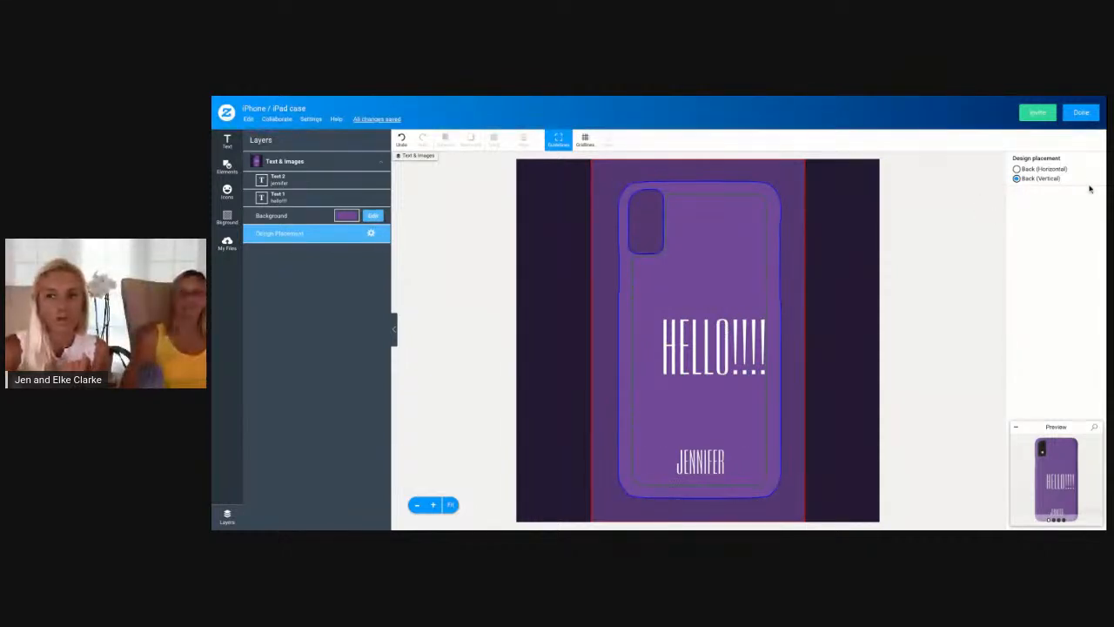
Finish editing the case design and start posting the product for sale
click(1082, 114)
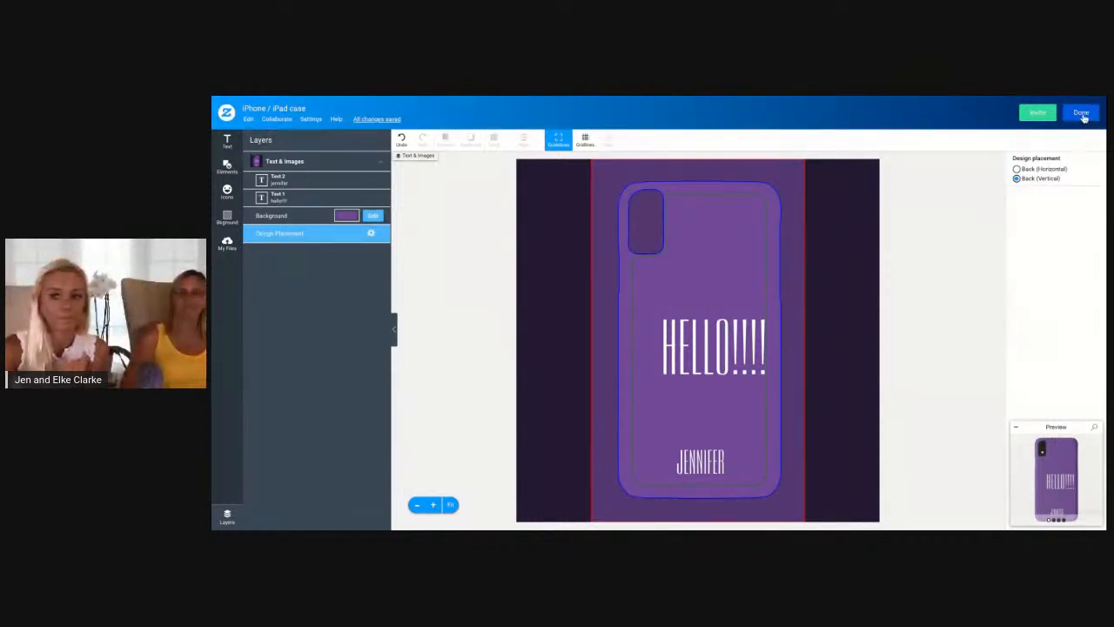
click(757, 342)
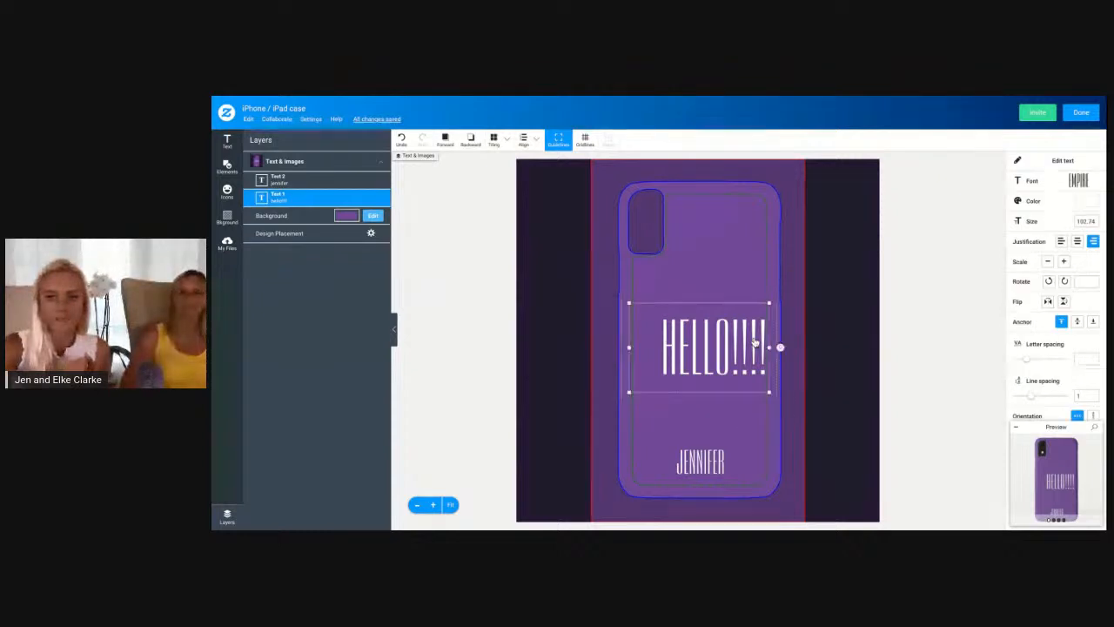
click(1082, 113)
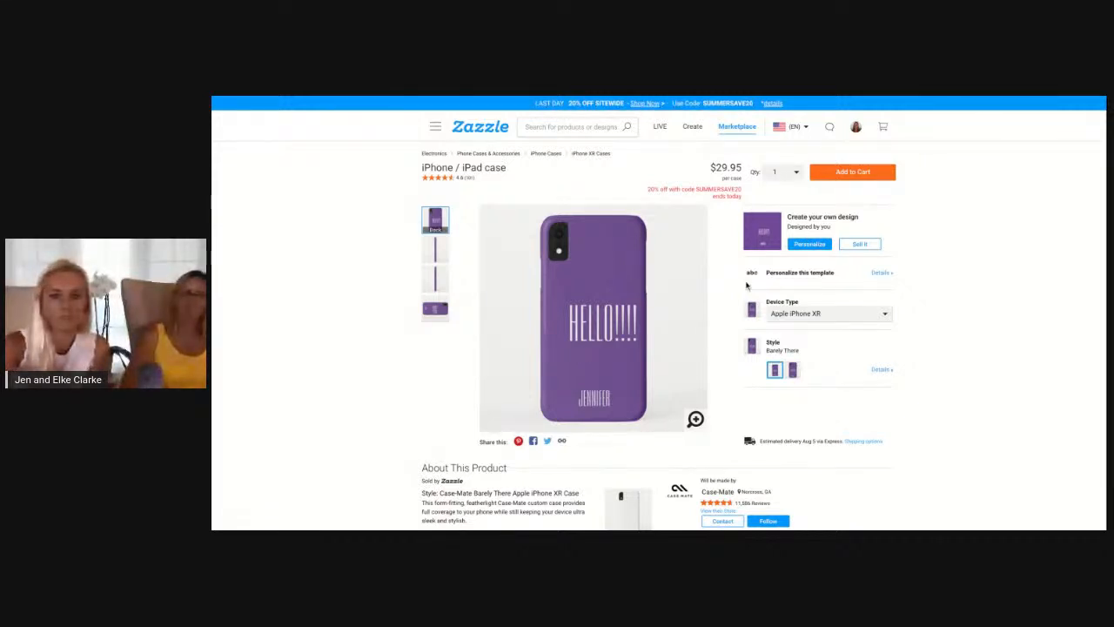
click(861, 245)
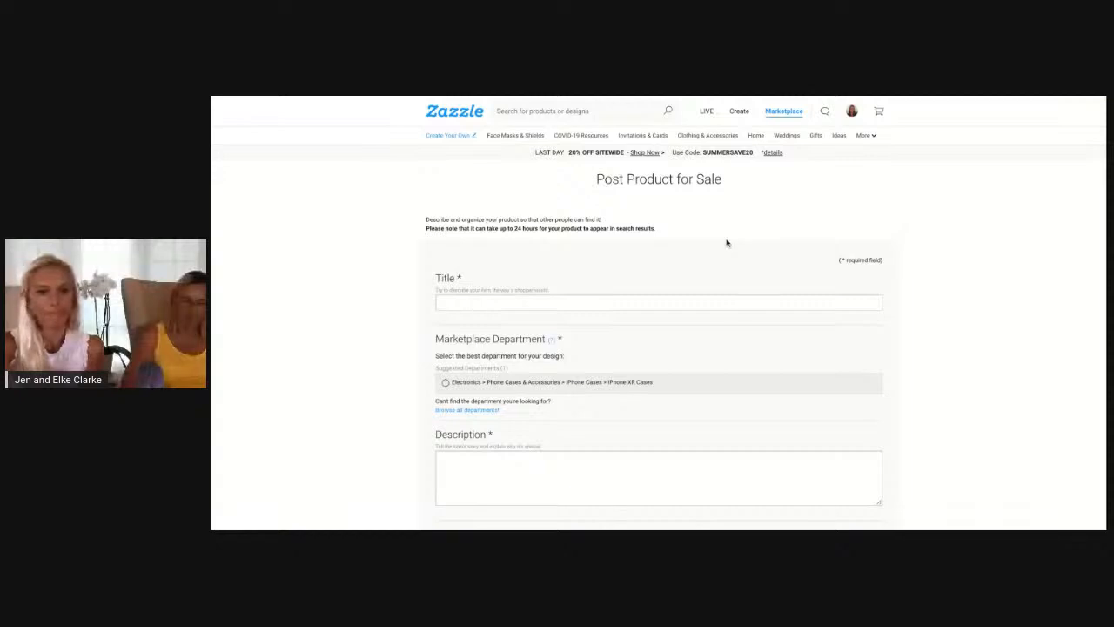
Enter Simple Typography Purple First Name as the product title and apply it
scroll(722, 238, down, 1)
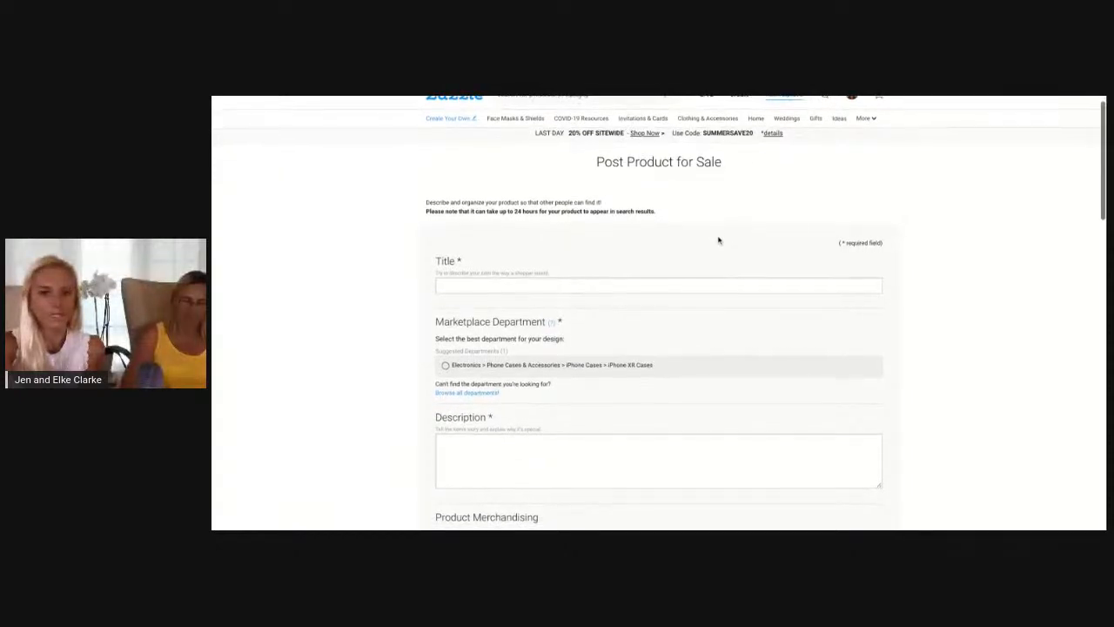
click(648, 285)
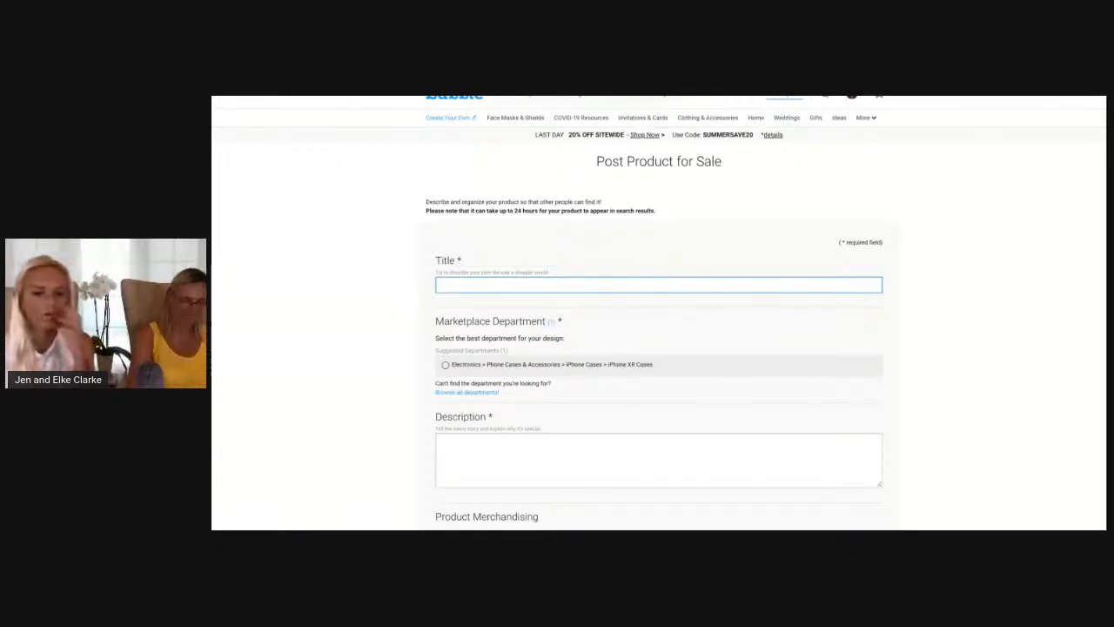
text(c)
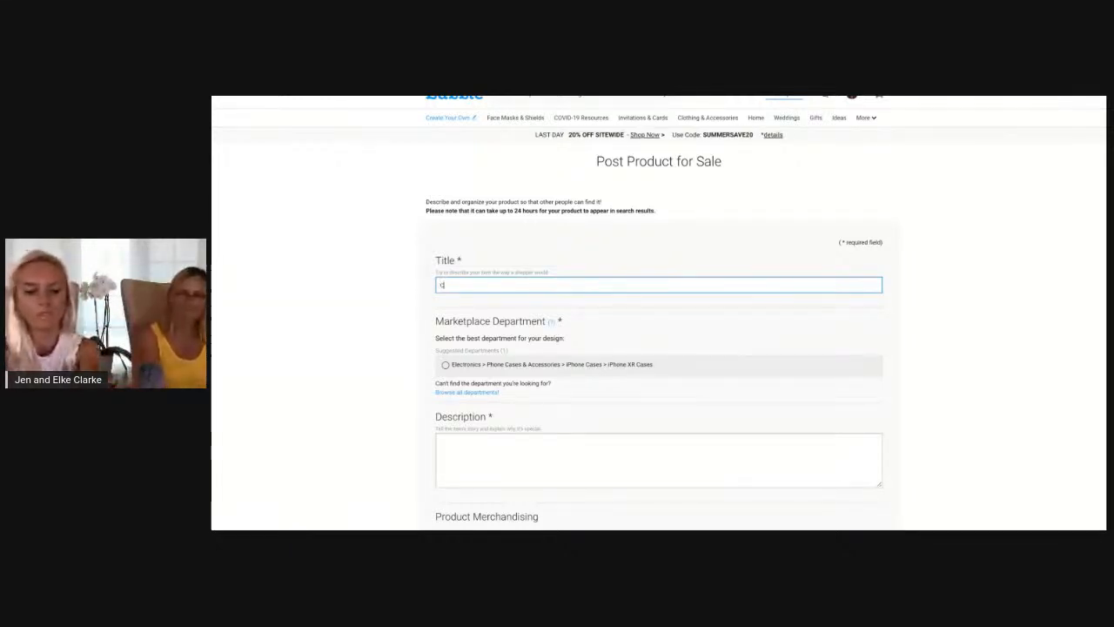
key(BackSpace)
text(Simple Typography Pur)
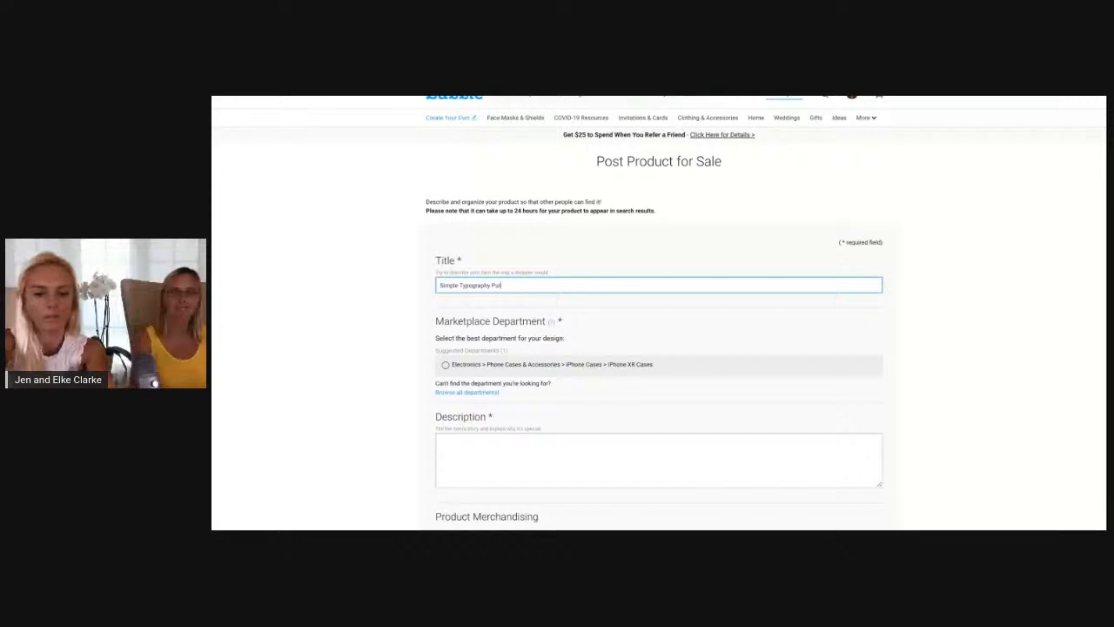
text(pl)
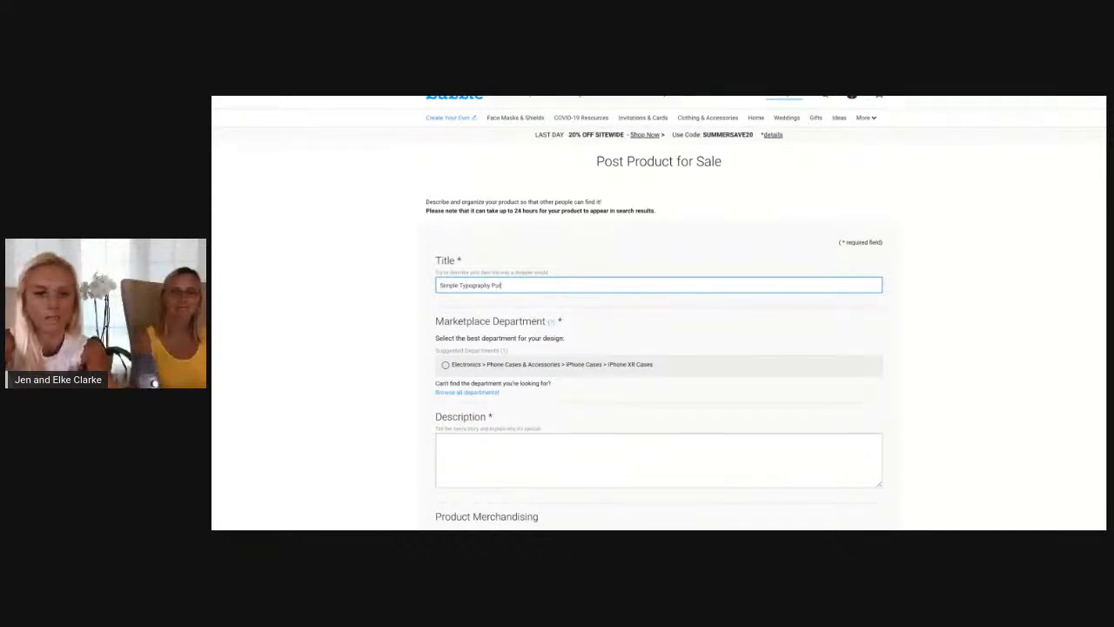
text(e)
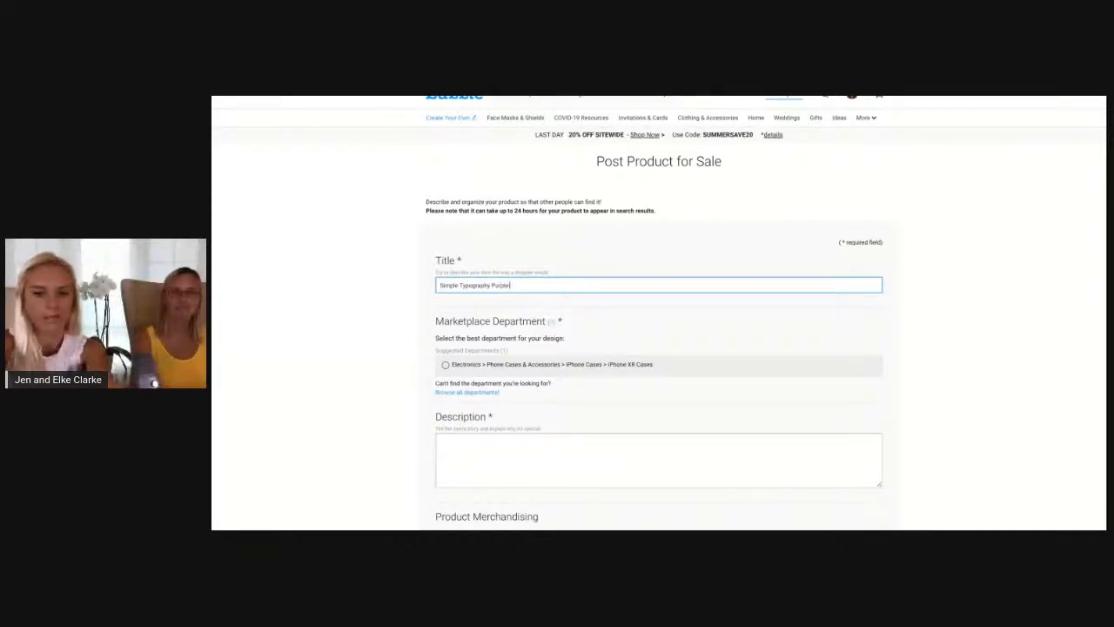
text( Ferst Name)
key(ctrl+a)
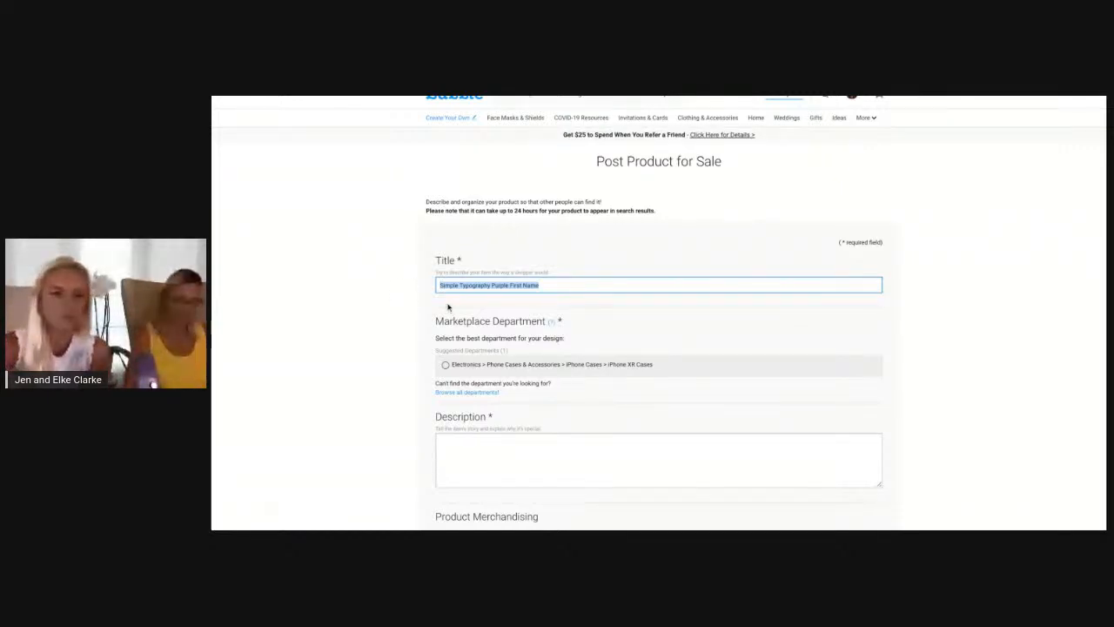
click(375, 304)
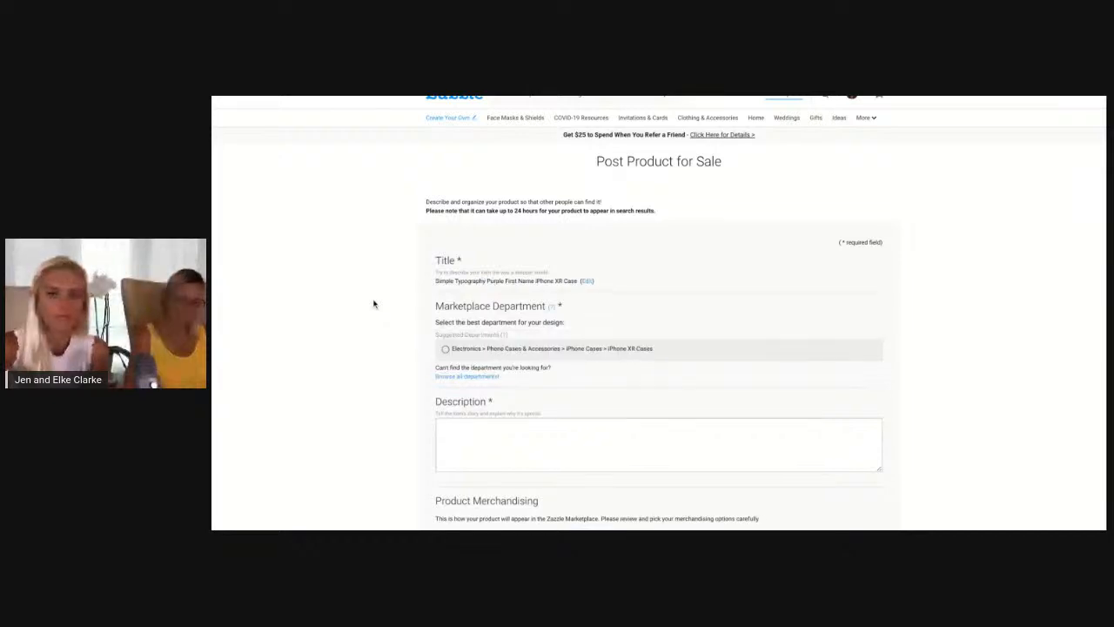
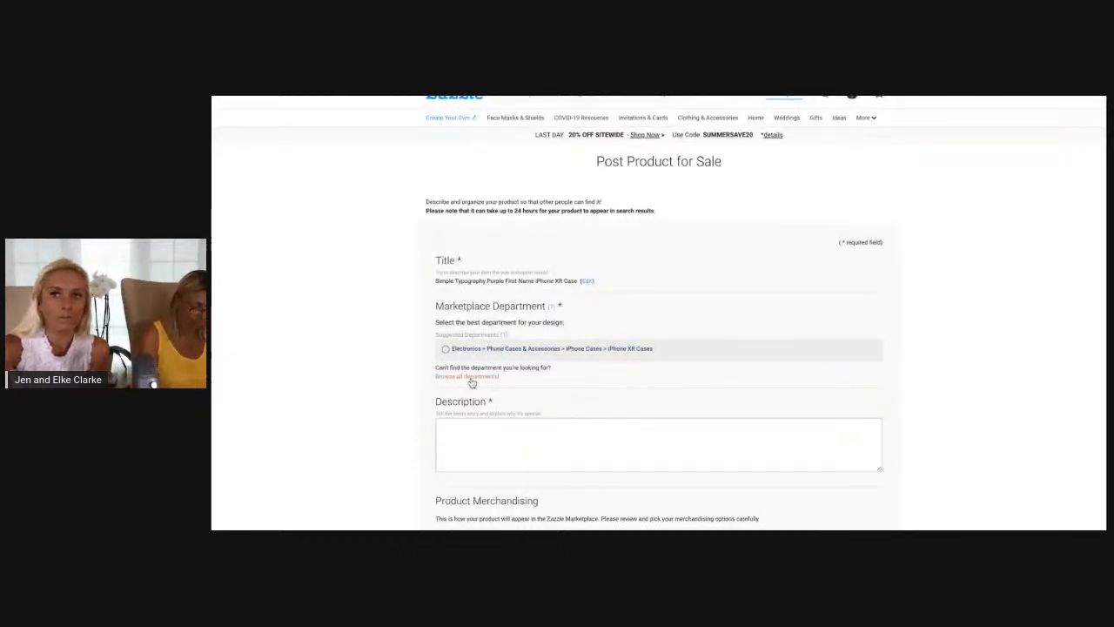
click(470, 378)
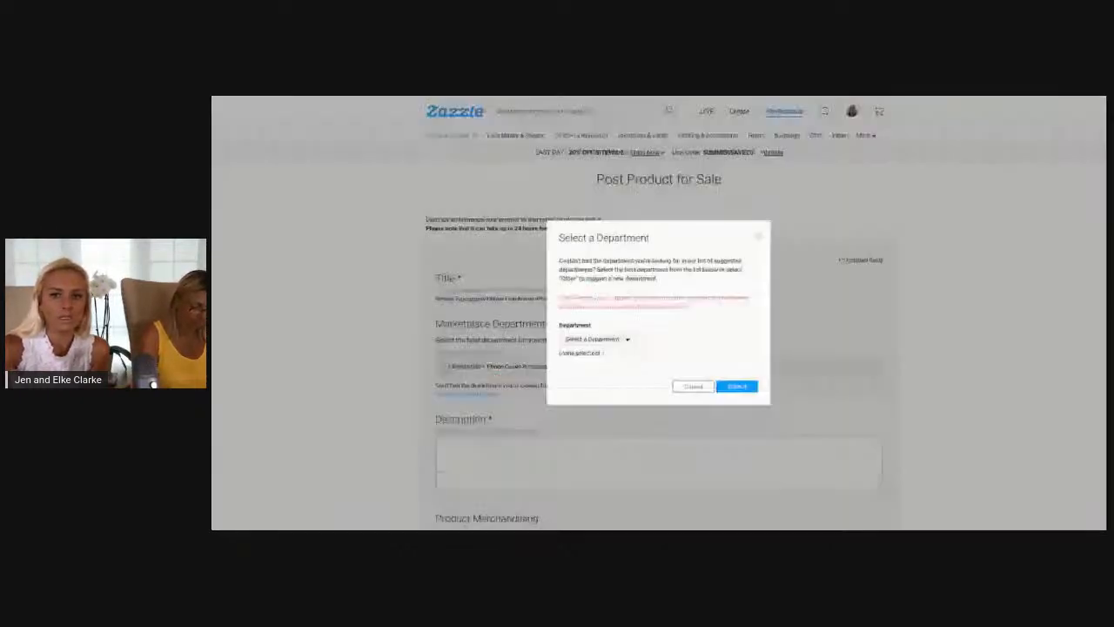
click(627, 339)
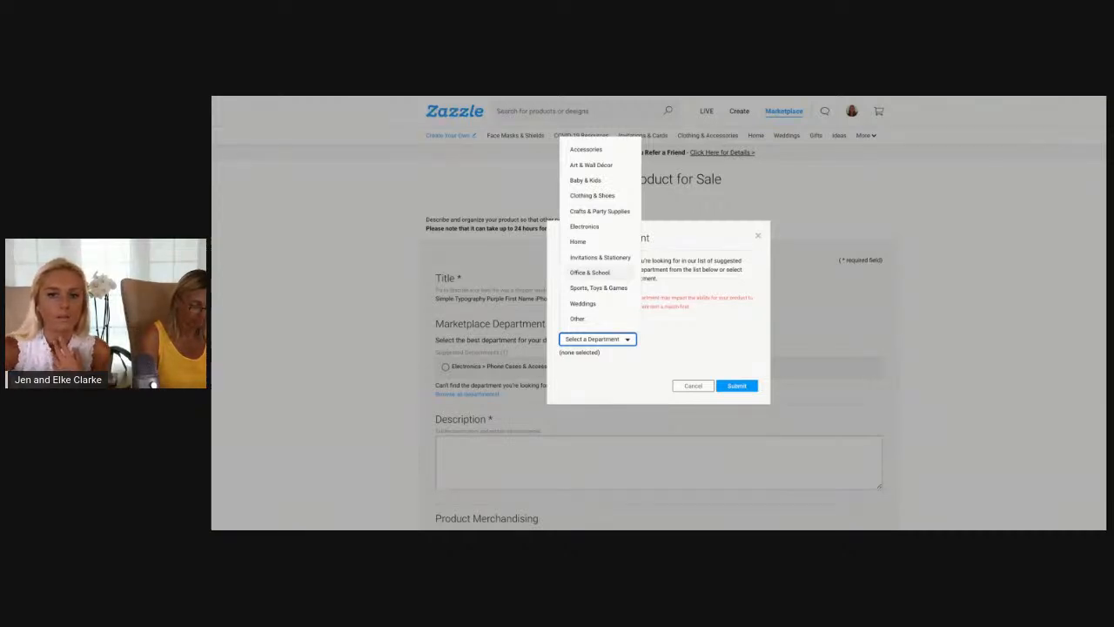
click(590, 272)
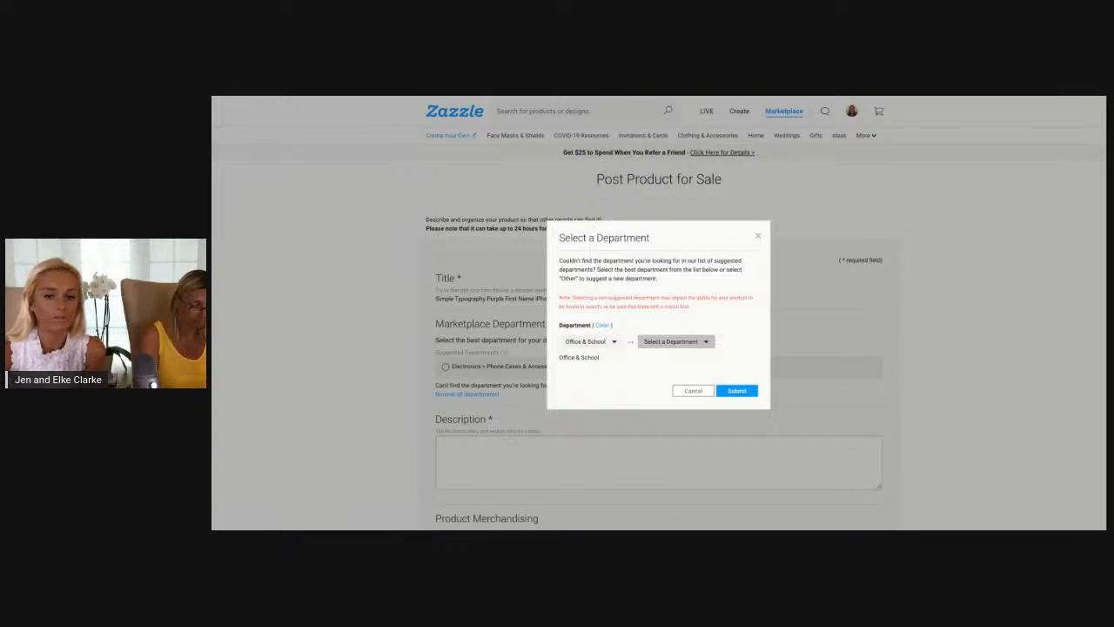
click(668, 342)
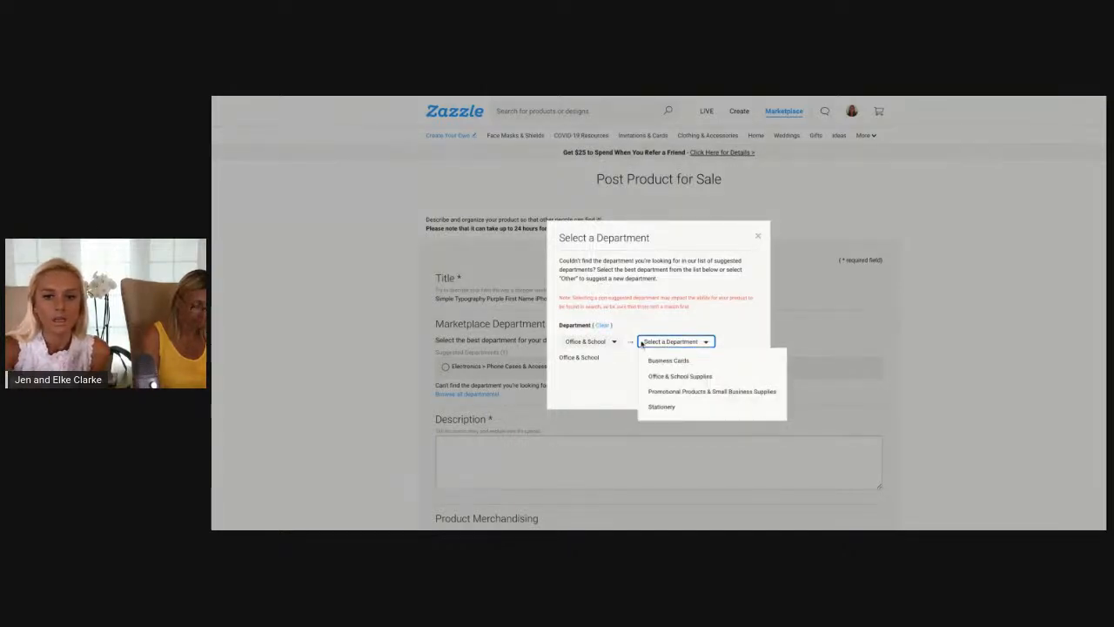
click(692, 377)
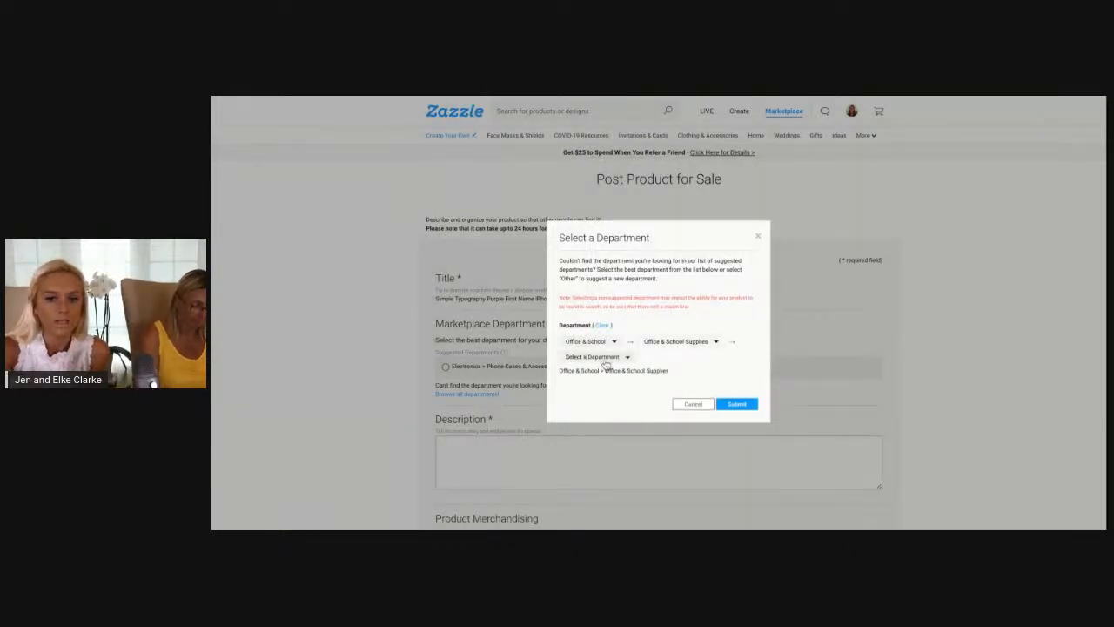
click(627, 356)
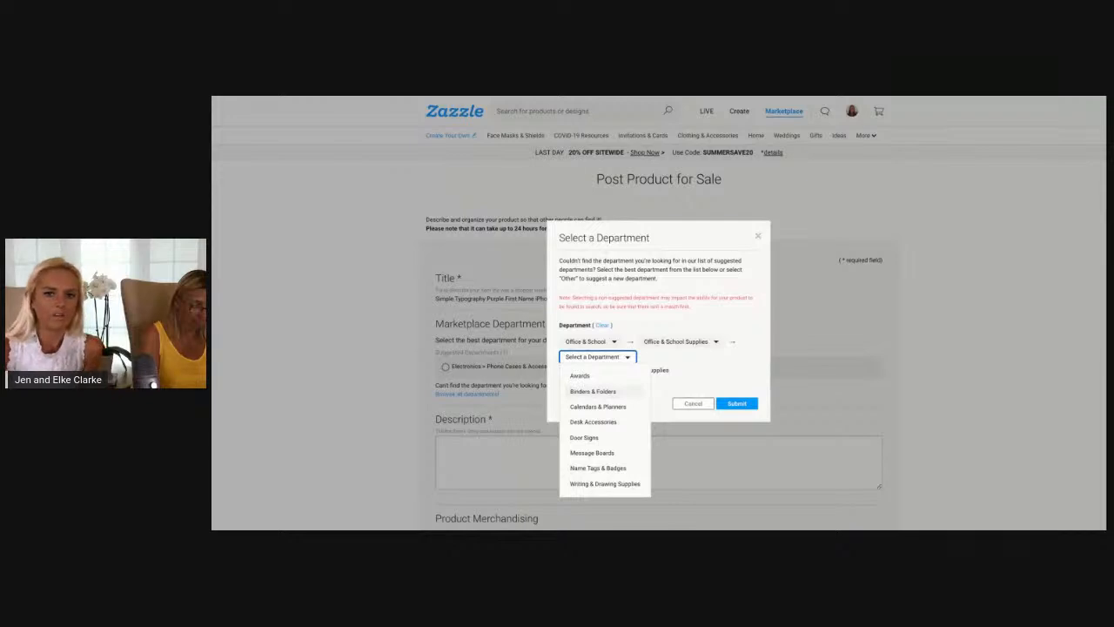
click(758, 236)
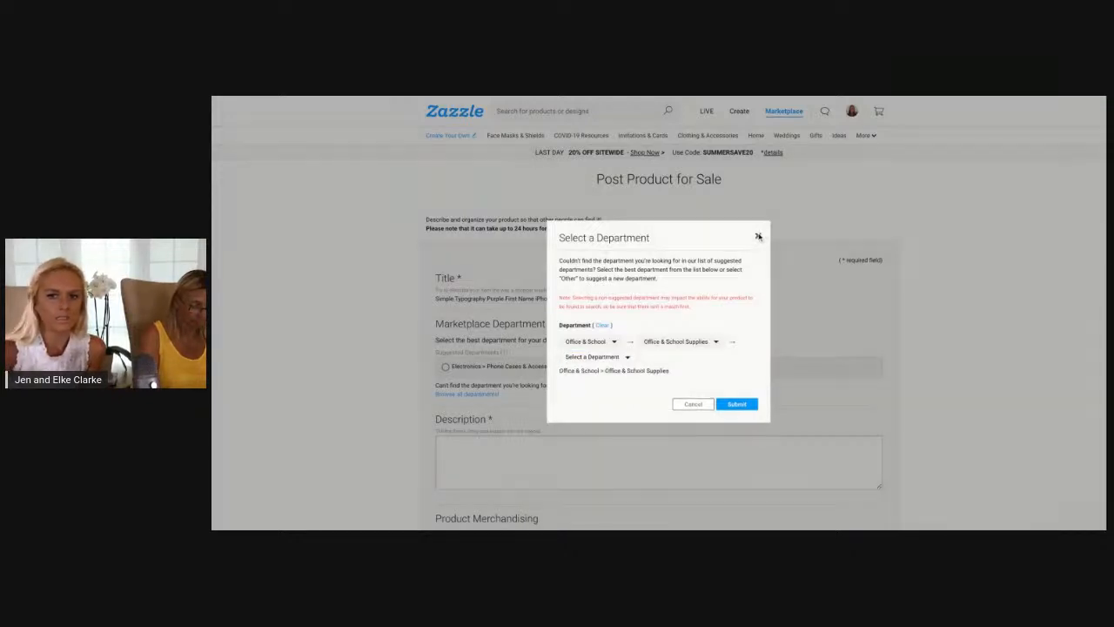
click(758, 237)
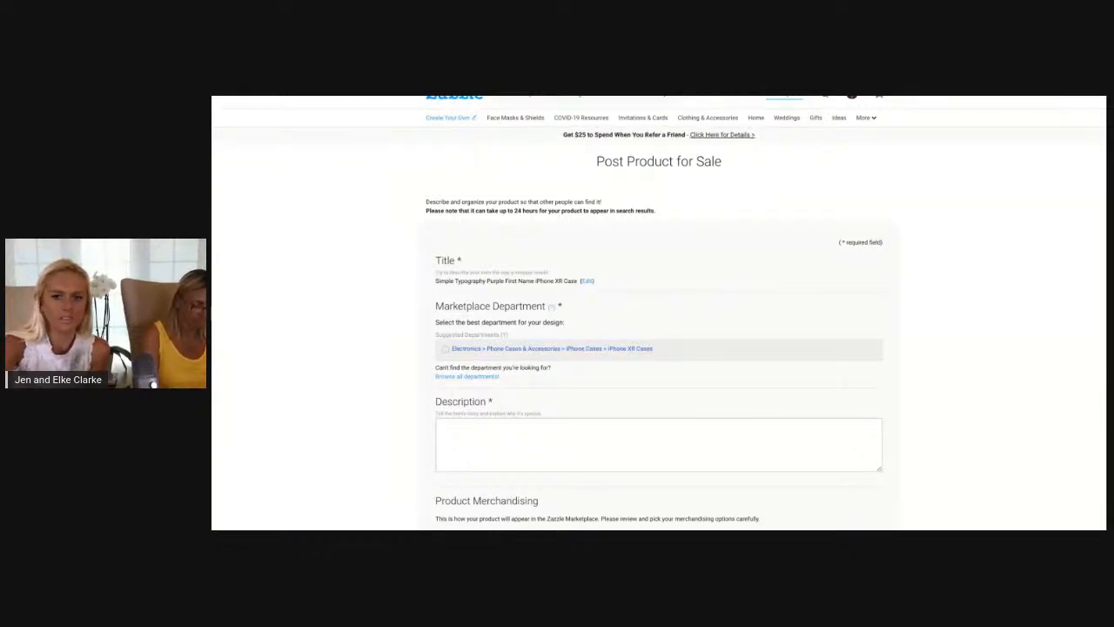
Assign the suggested iPhone XR Cases department and enter the description "Simple Typography Purple First Name Case. Customize with your name and text."
click(537, 350)
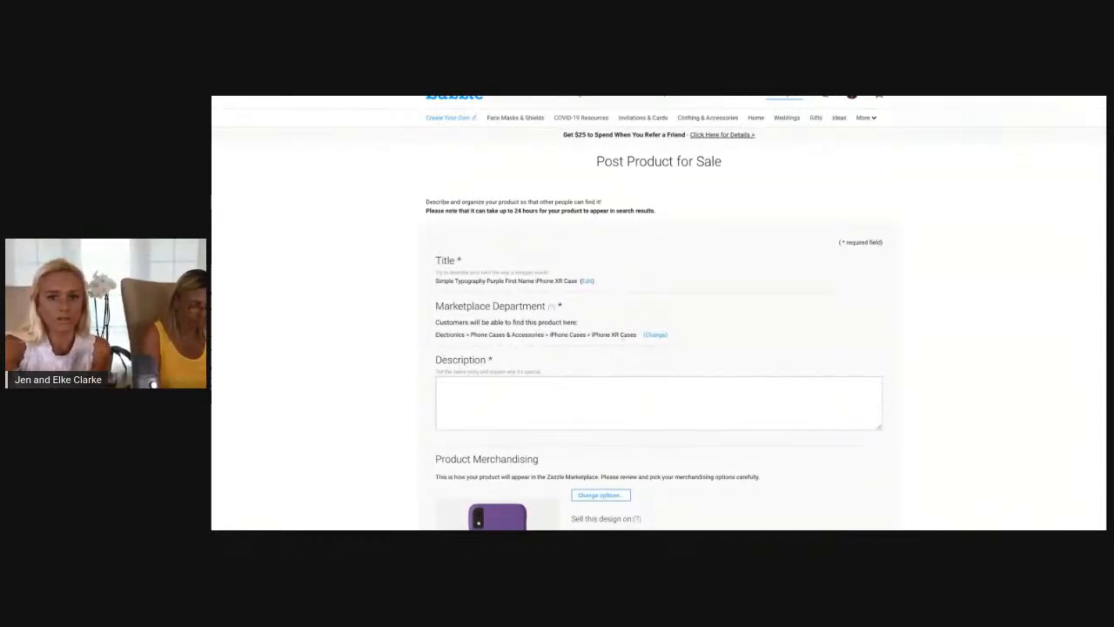
click(603, 399)
text(Simple Typography Purple First Name)
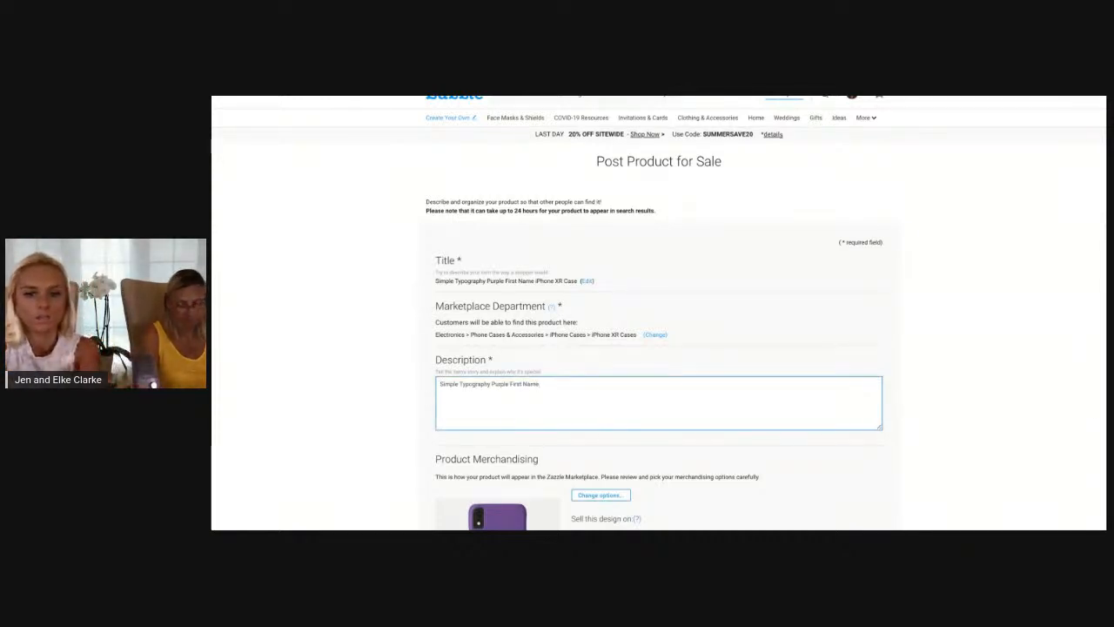
text(Case.)
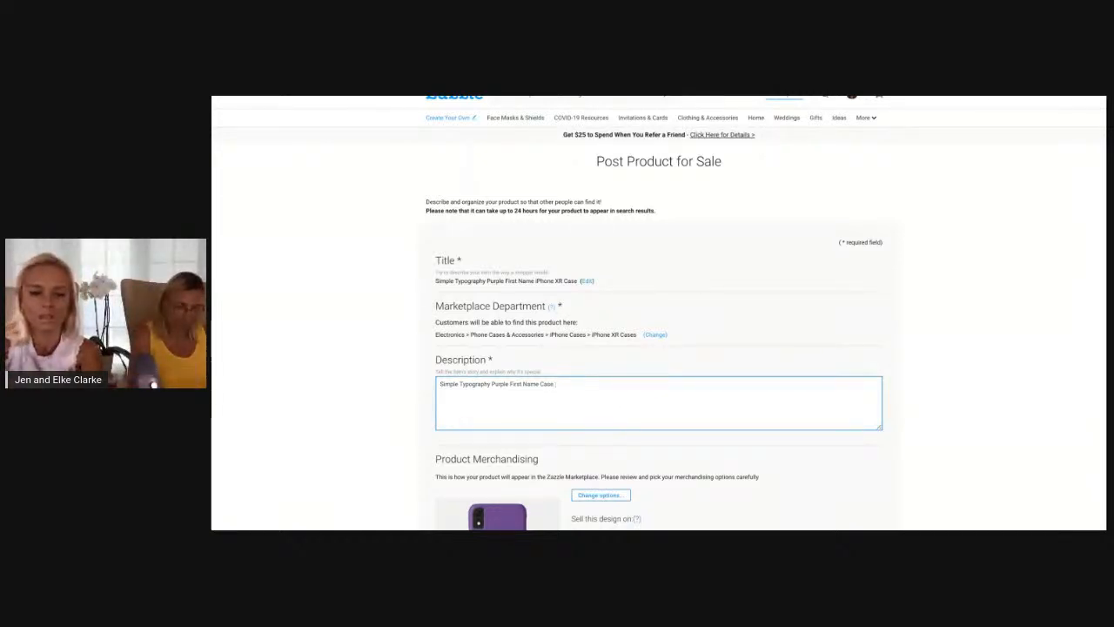
text(o)
text(m)
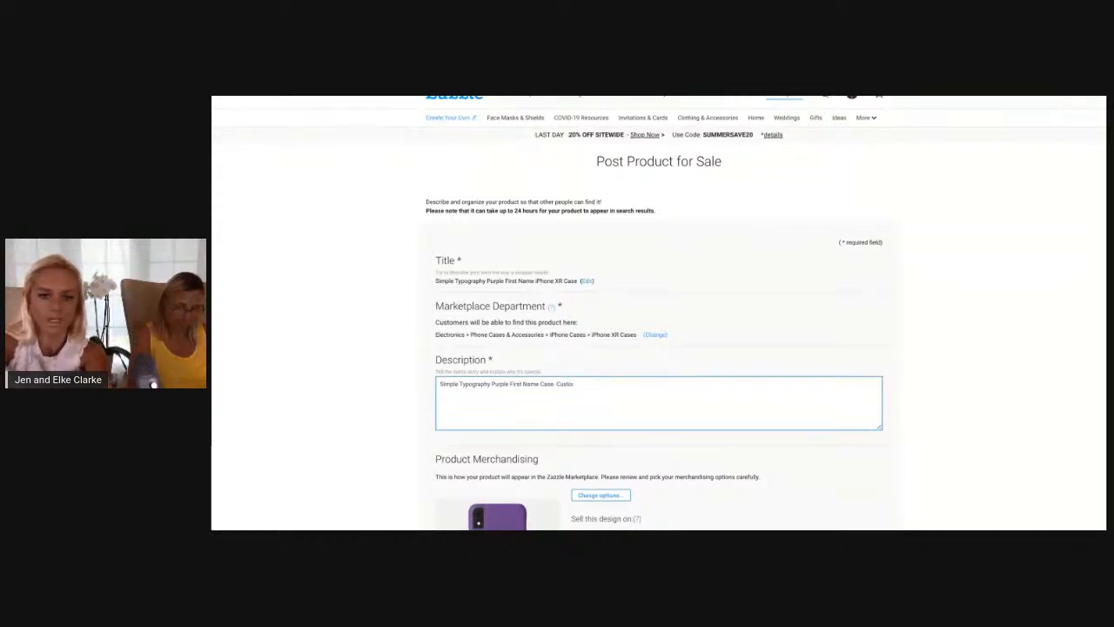
text(ize)
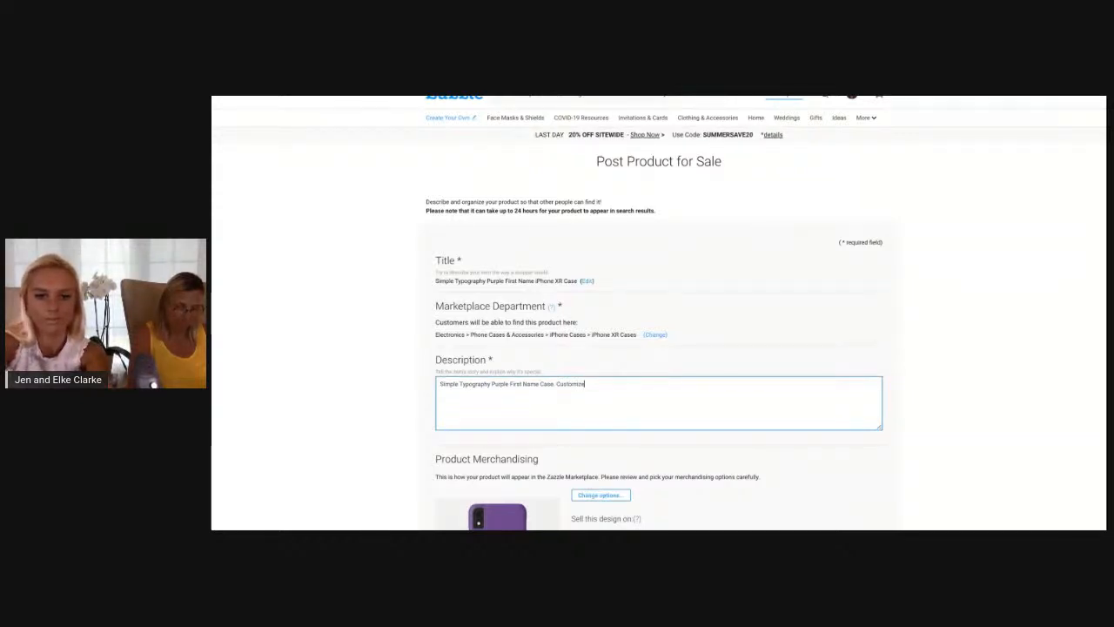
text( with your name a)
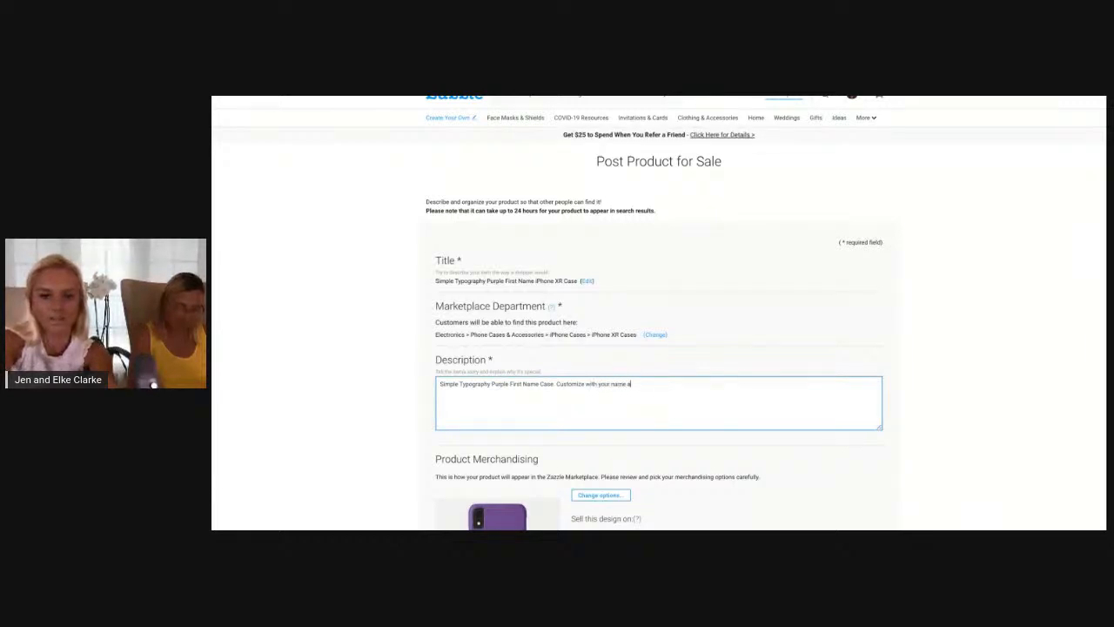
text(nd text)
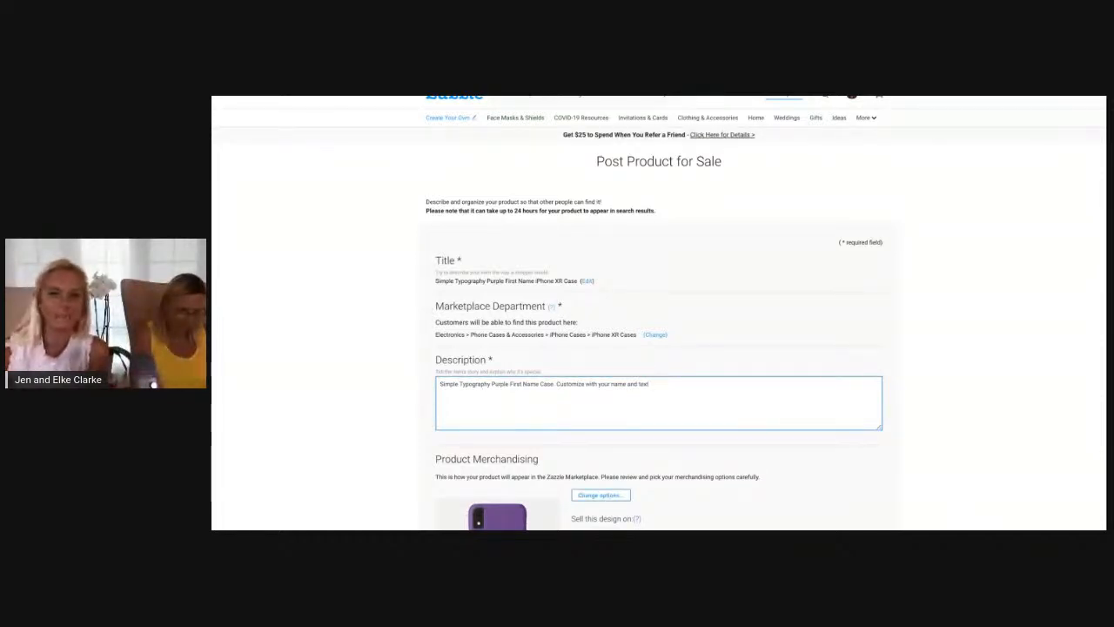
text(.)
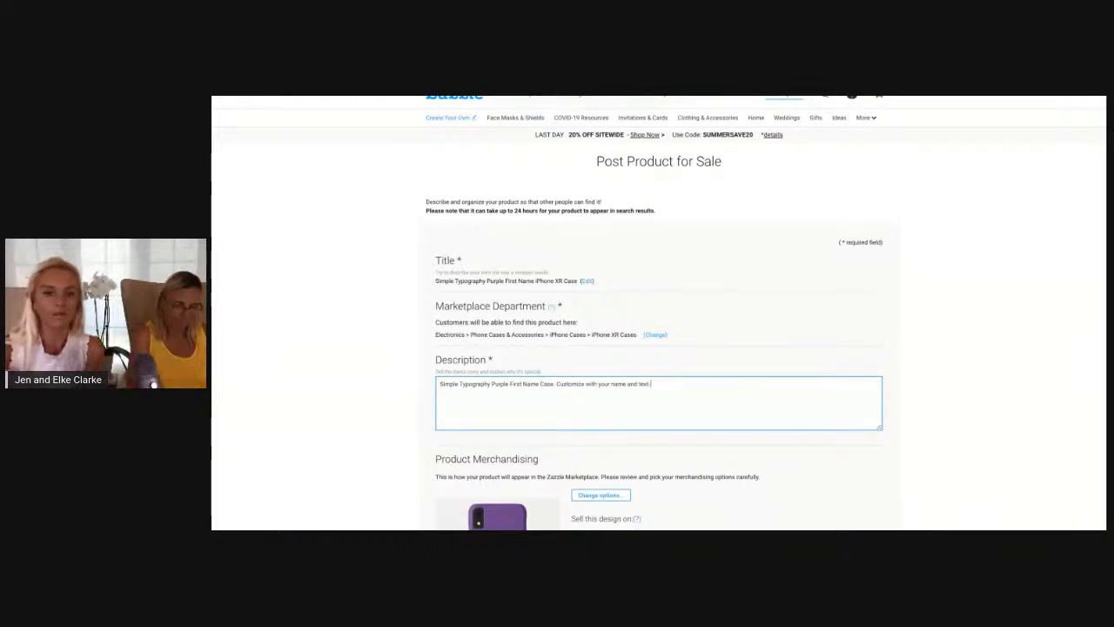
Examine the merchandising choices for which models and styles this design is sold on
scroll(649, 366, down, 2)
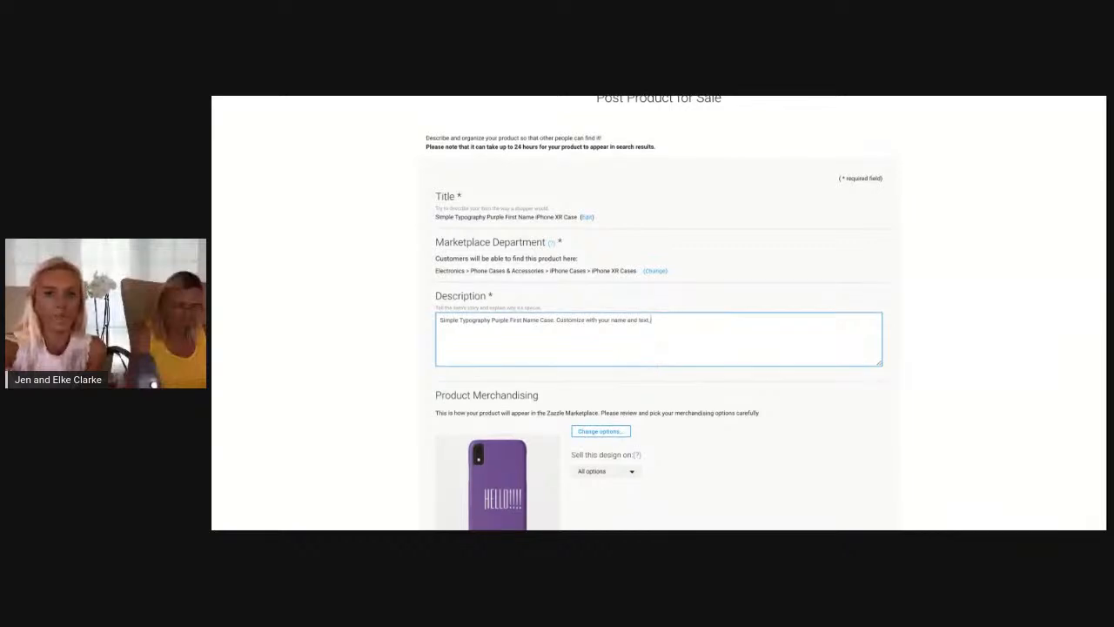
scroll(649, 366, down, 2)
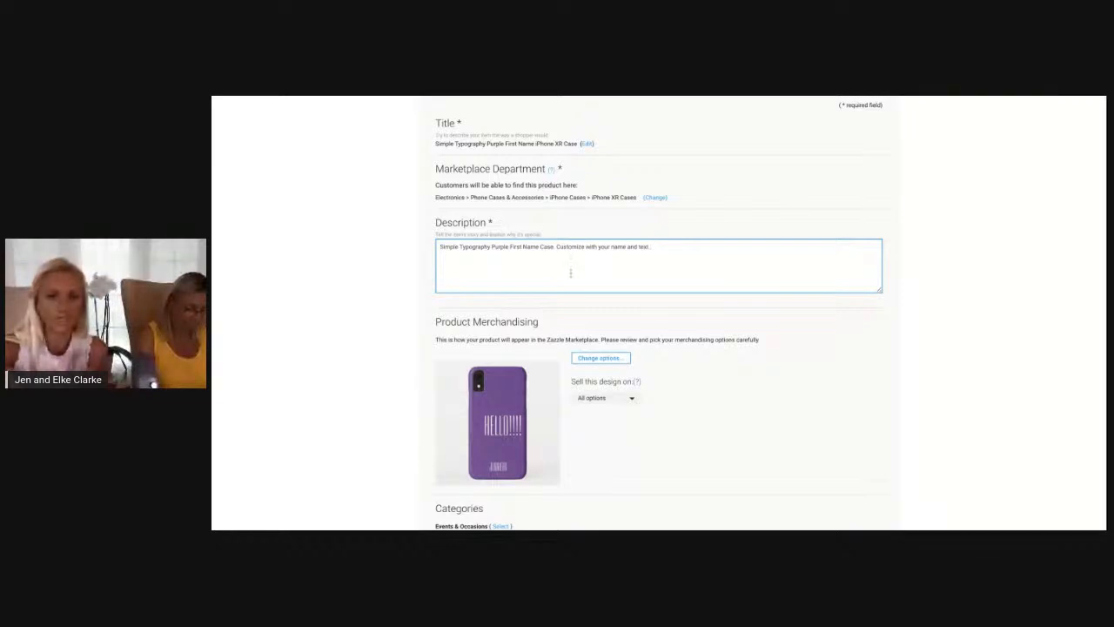
scroll(570, 272, down, 3)
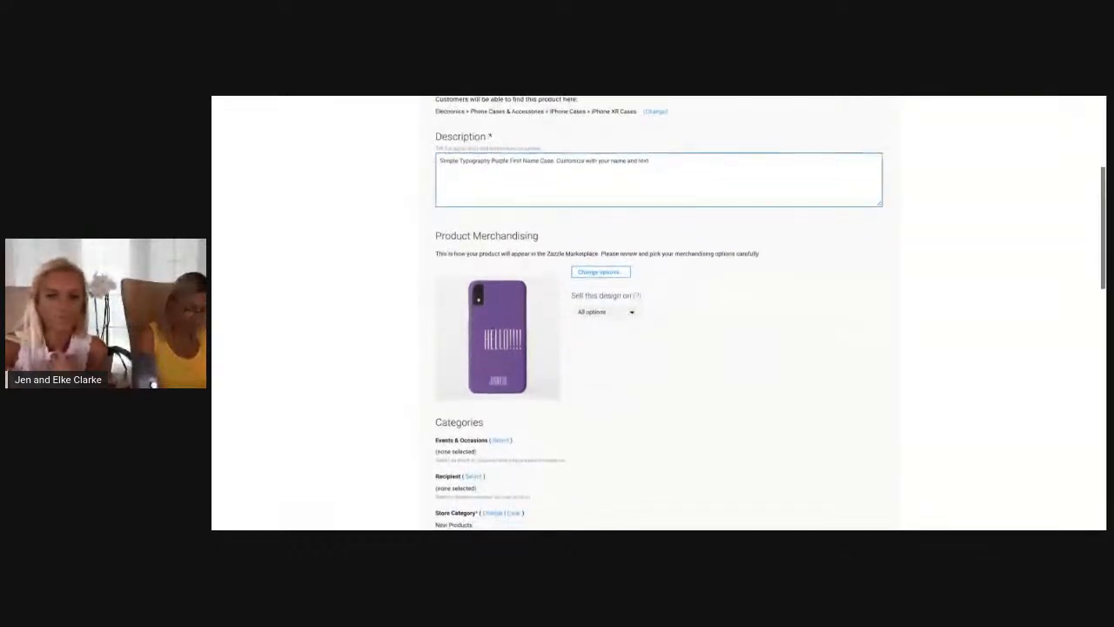
click(626, 272)
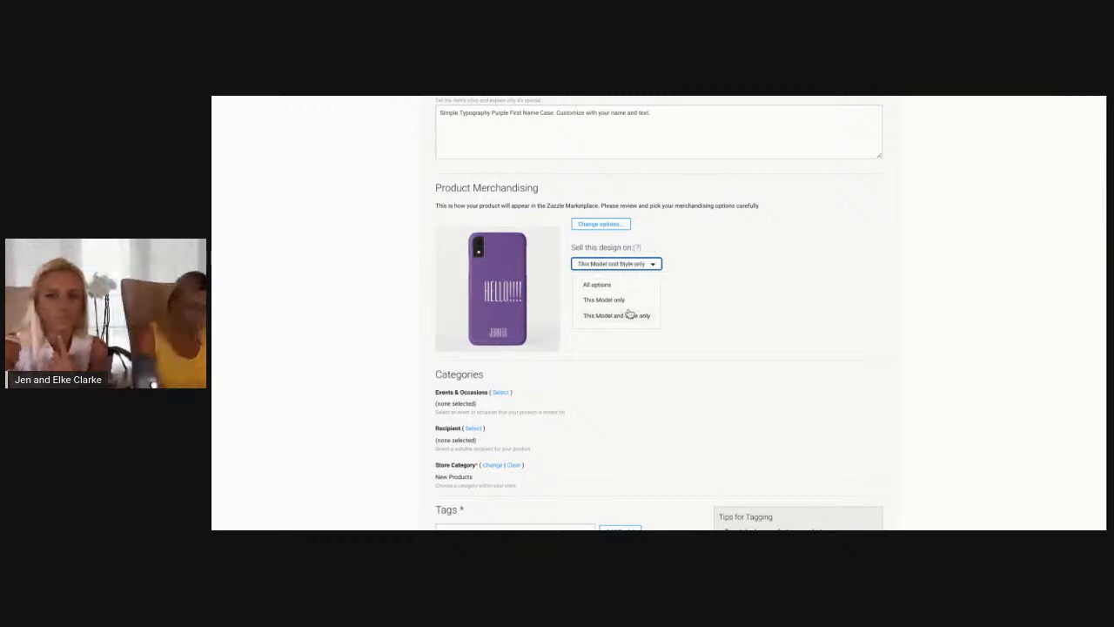
click(324, 314)
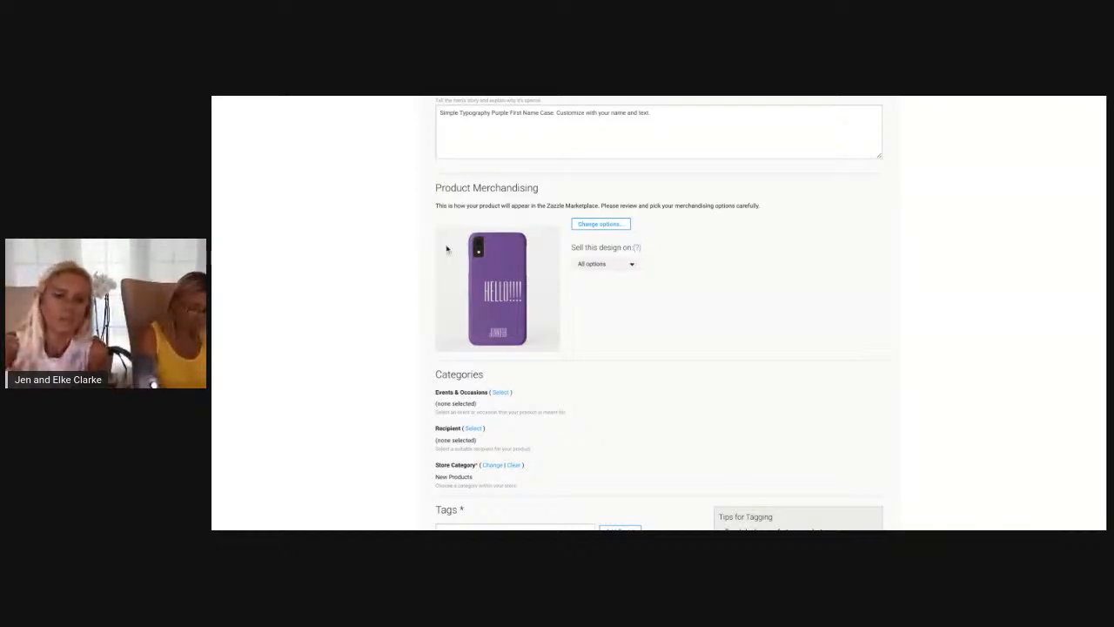
Assign Holidays > Christmas as the Events & Occasions category and clear that selection again
scroll(507, 368, down, 1)
scroll(507, 368, down, 3)
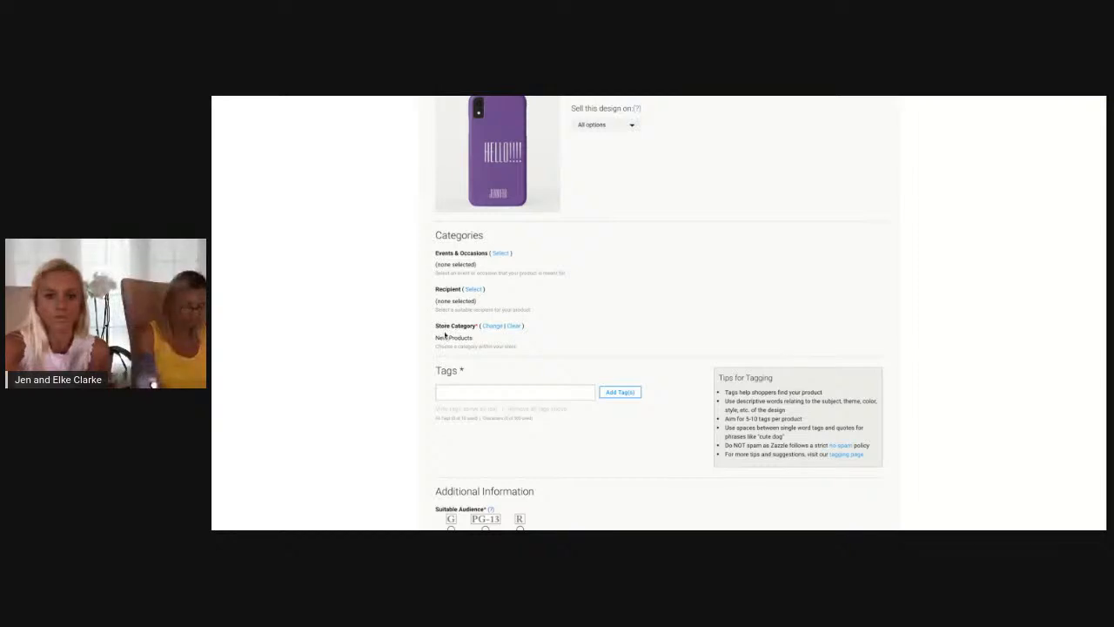
click(503, 254)
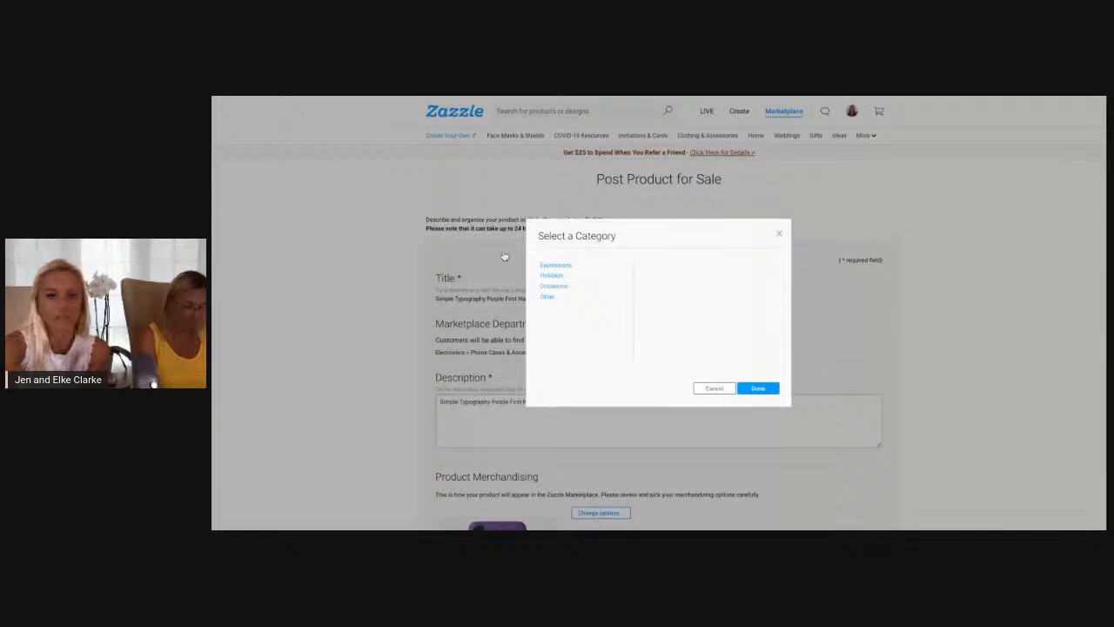
click(557, 275)
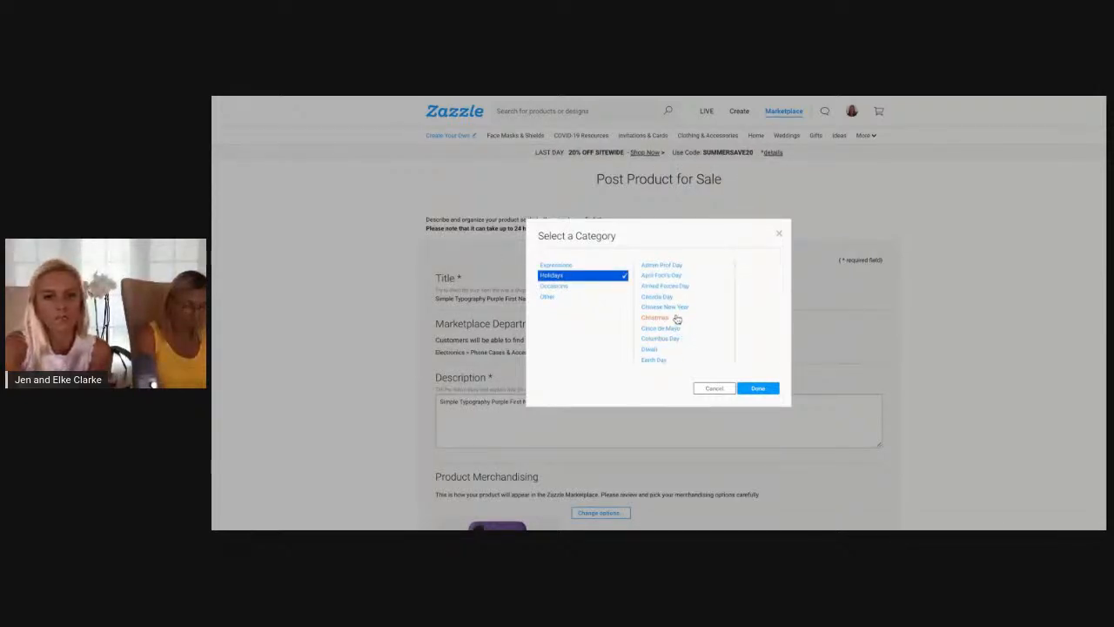
click(672, 319)
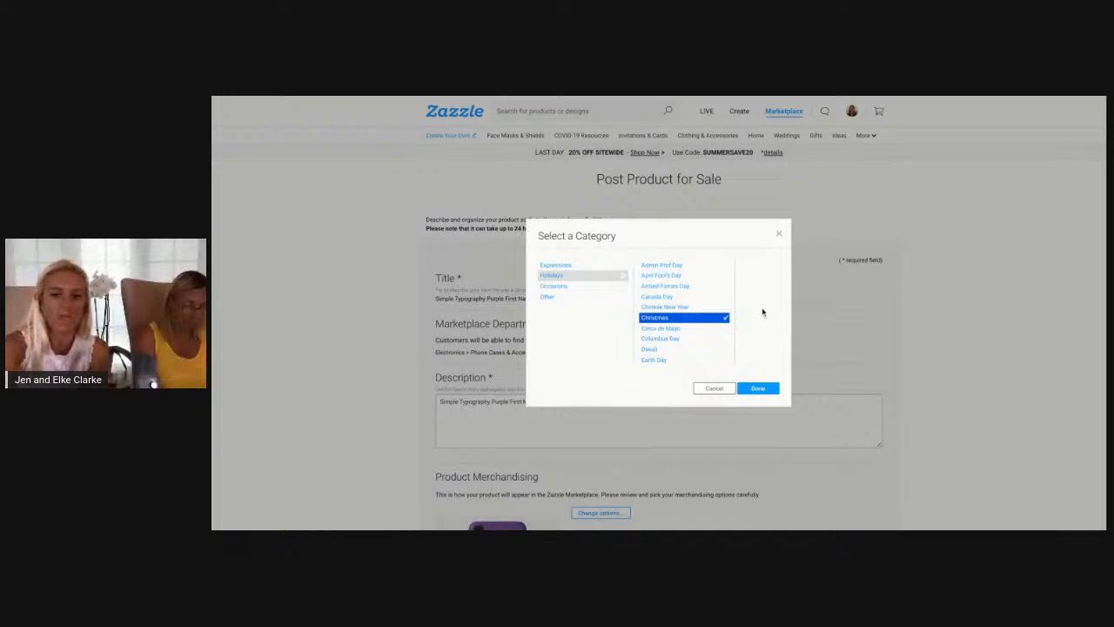
click(758, 389)
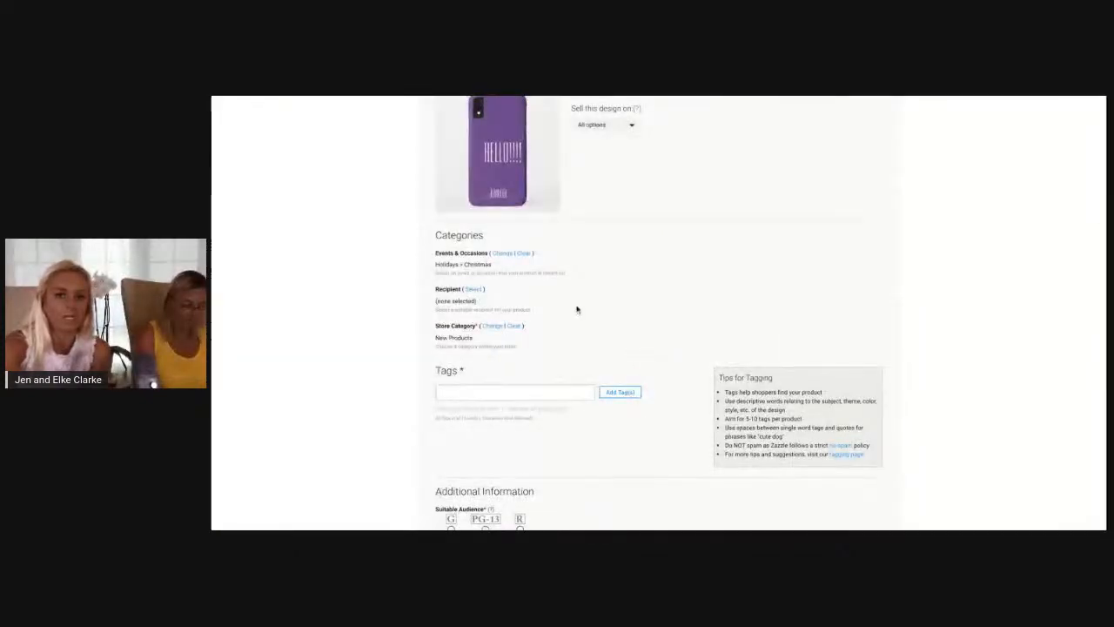
click(526, 254)
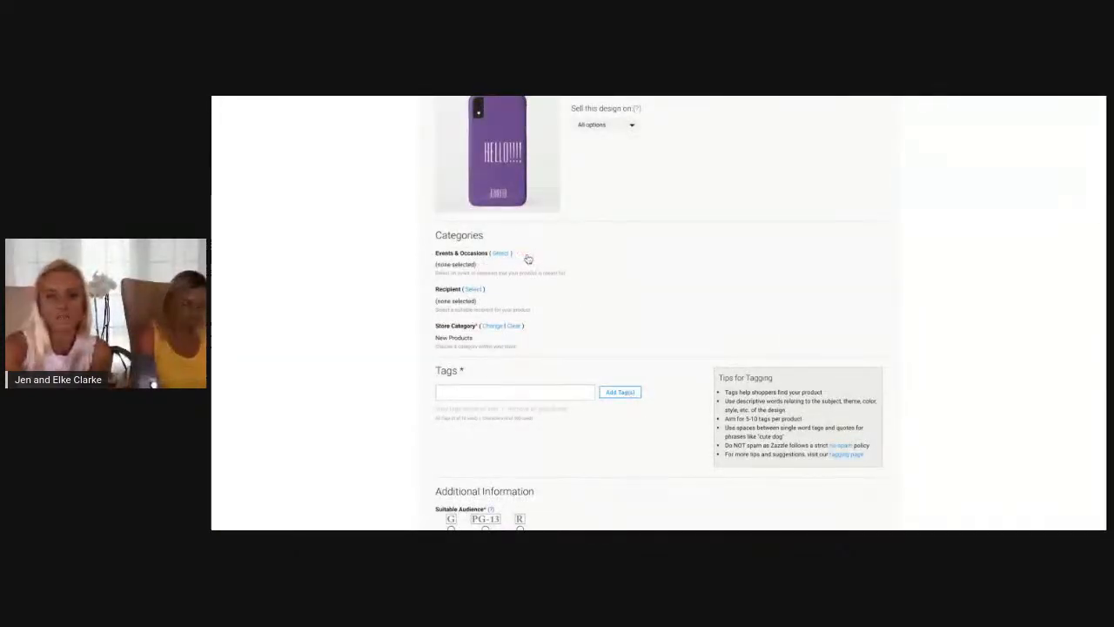
Examine the recipient choices under For Anyone and For Her, including Daughter, without assigning a recipient
click(473, 290)
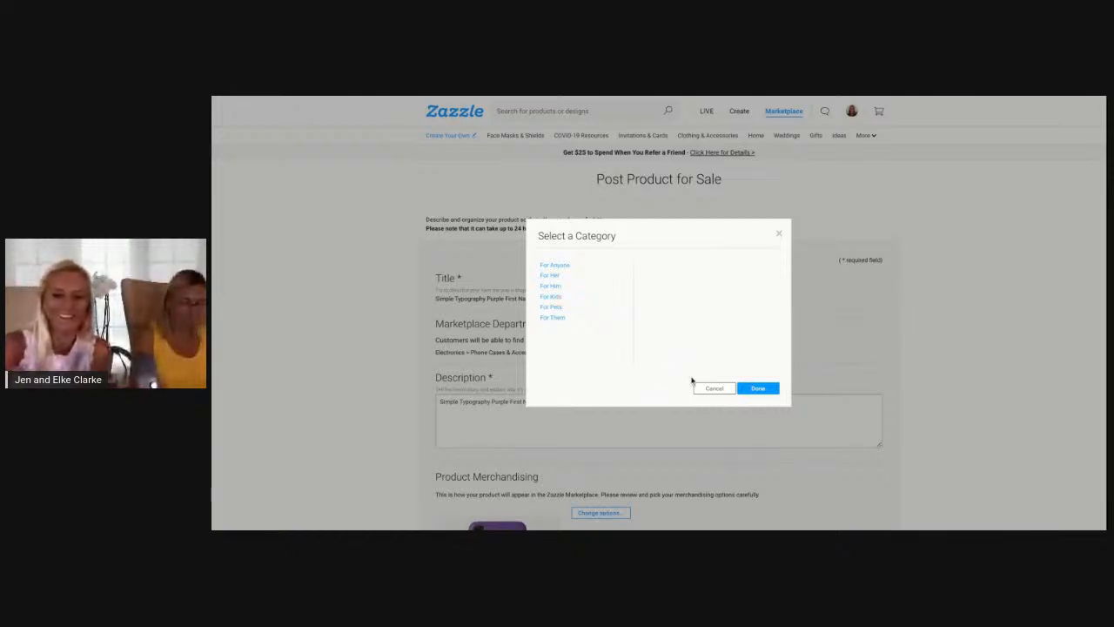
click(574, 268)
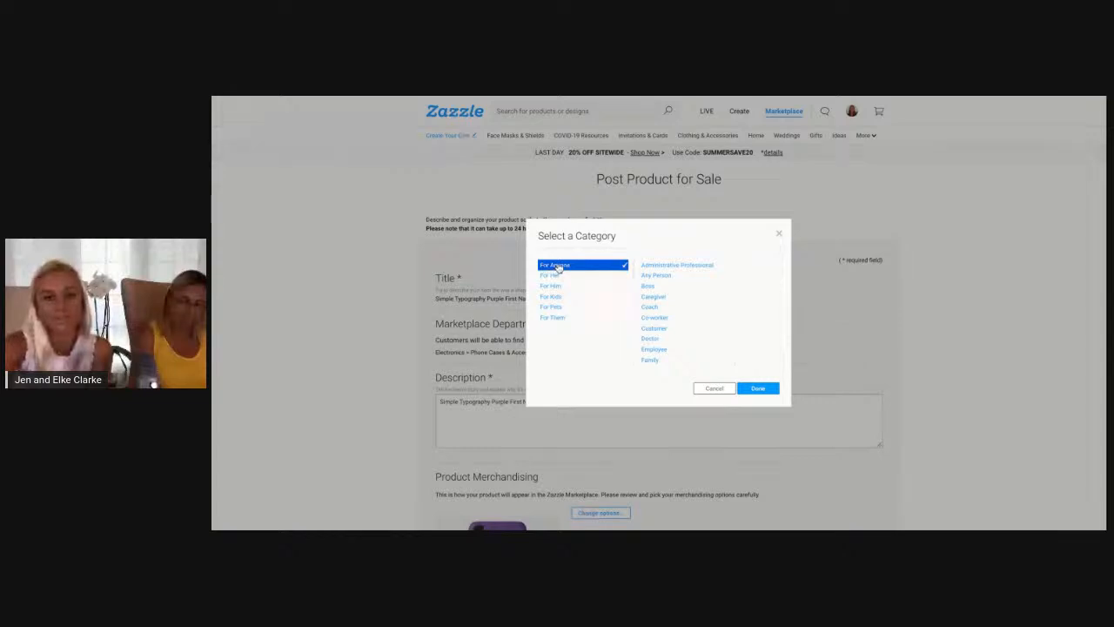
click(552, 276)
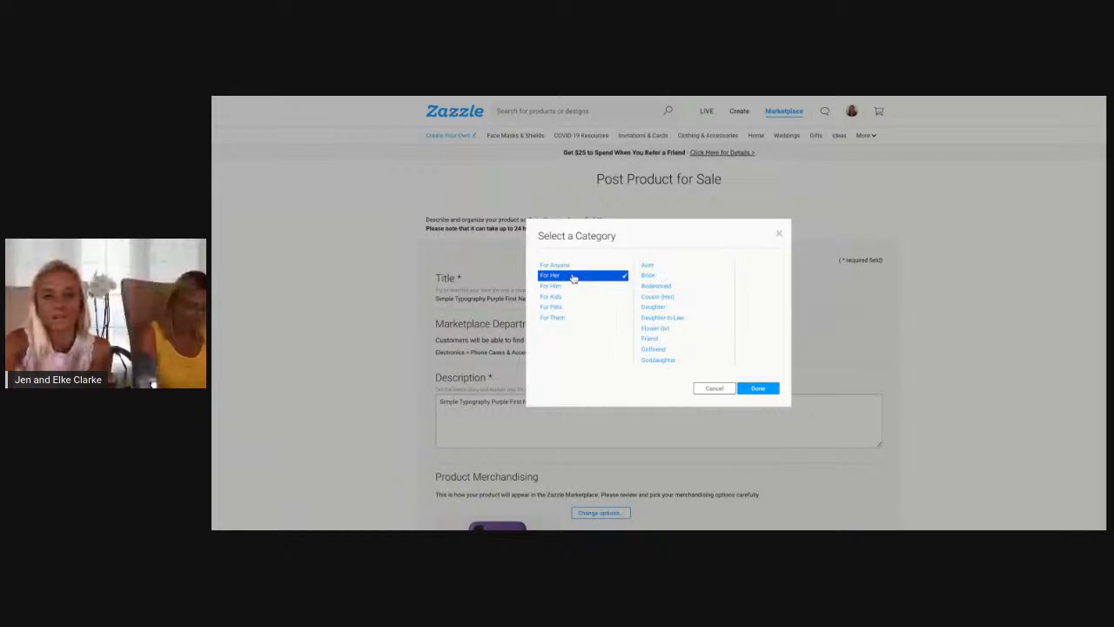
scroll(677, 322, down, 3)
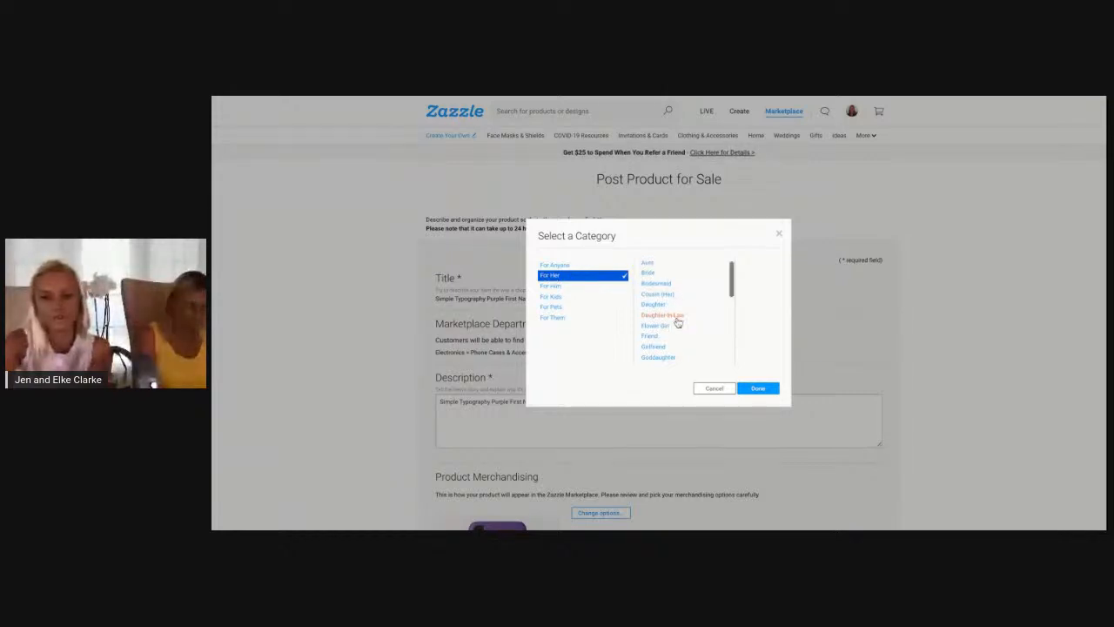
scroll(677, 321, down, 1)
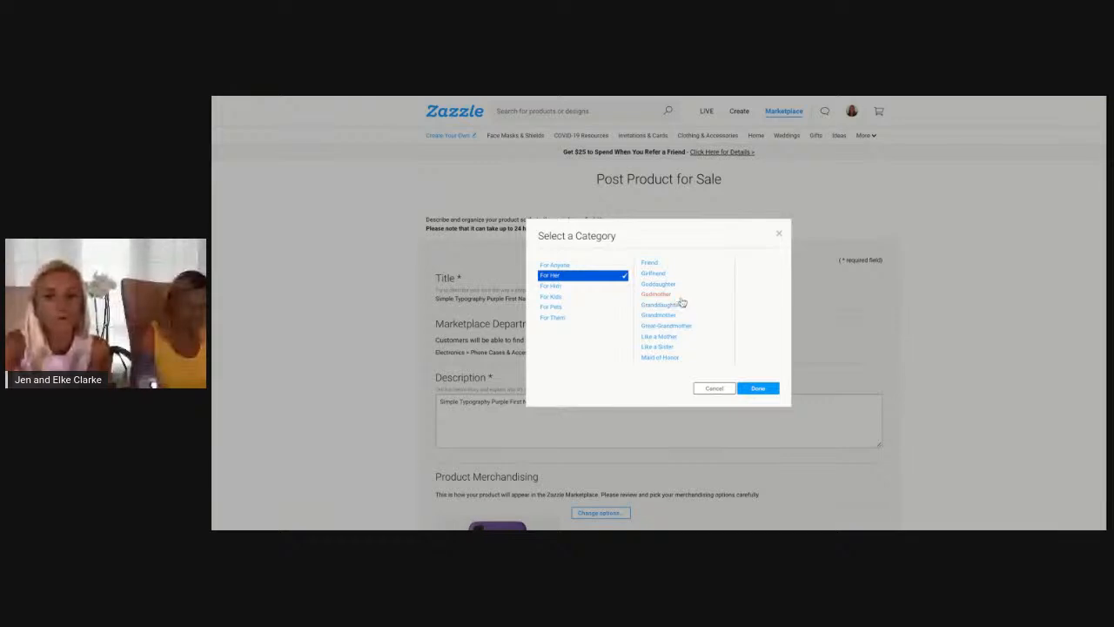
scroll(673, 298, up, 1)
scroll(670, 294, up, 4)
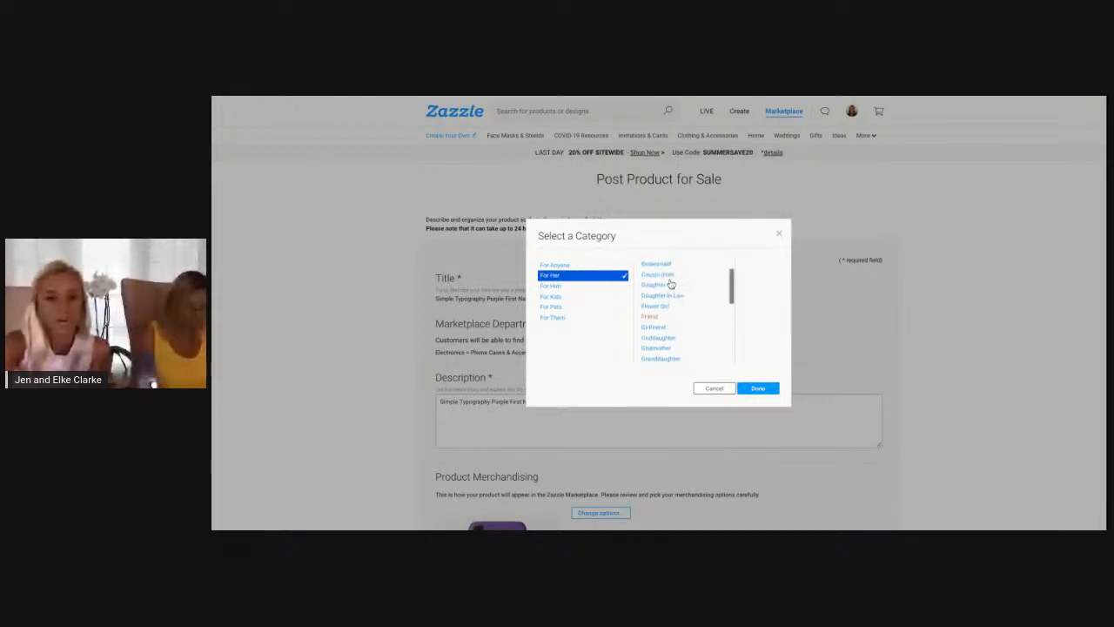
click(648, 286)
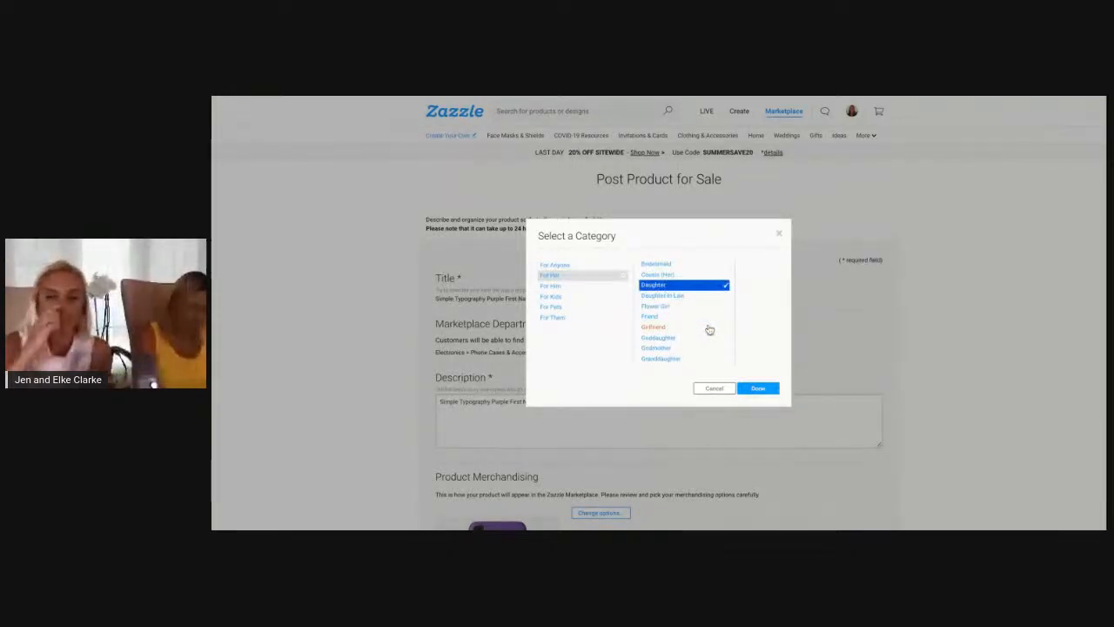
scroll(674, 284, down, 2)
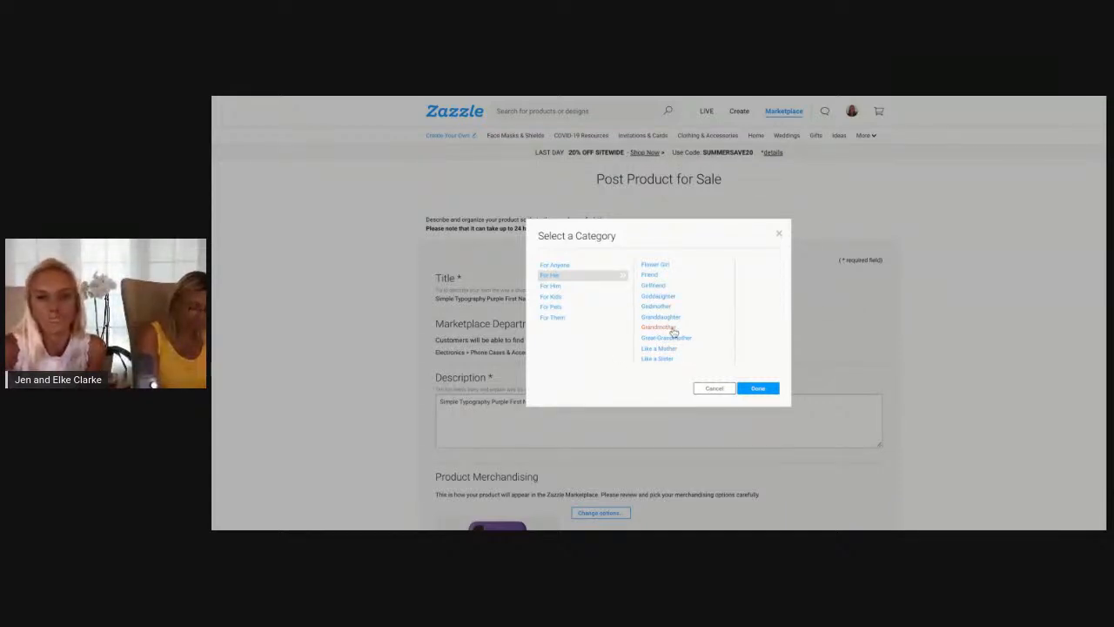
click(780, 234)
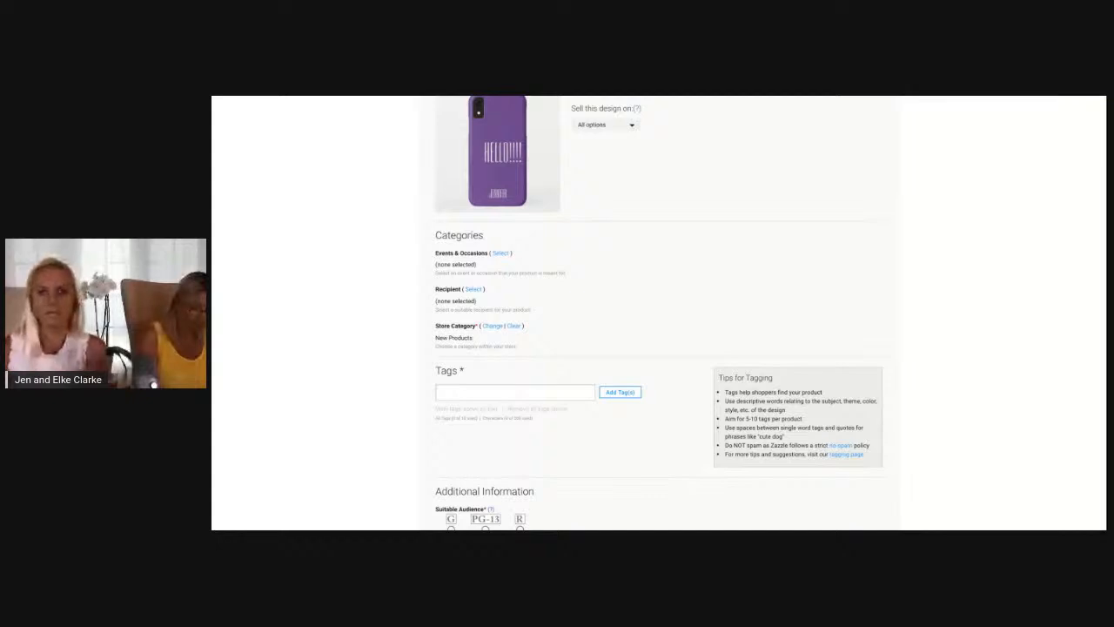
Change the store category to Electronics > Sayings
scroll(569, 310, down, 1)
scroll(568, 309, down, 1)
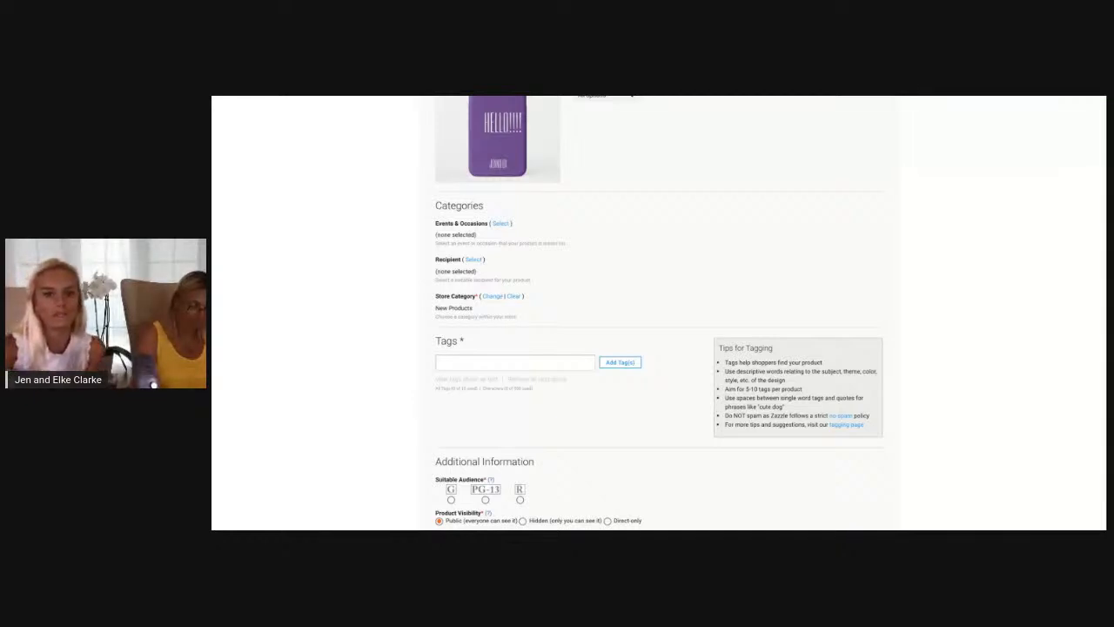
scroll(480, 291, up, 3)
scroll(480, 291, down, 3)
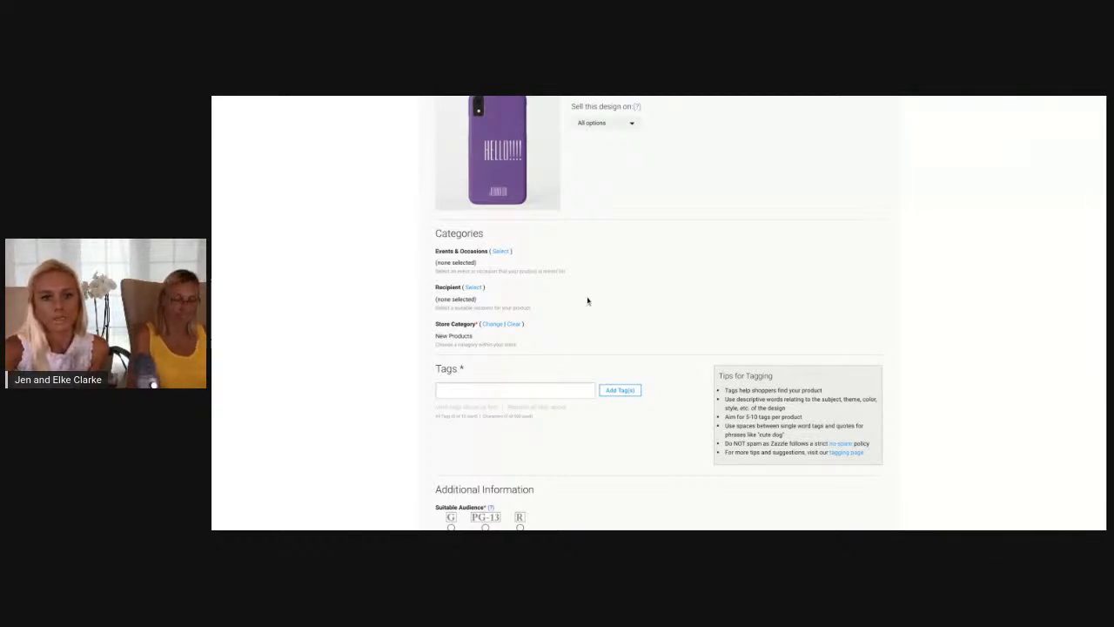
scroll(592, 277, down, 1)
scroll(592, 277, down, 1)
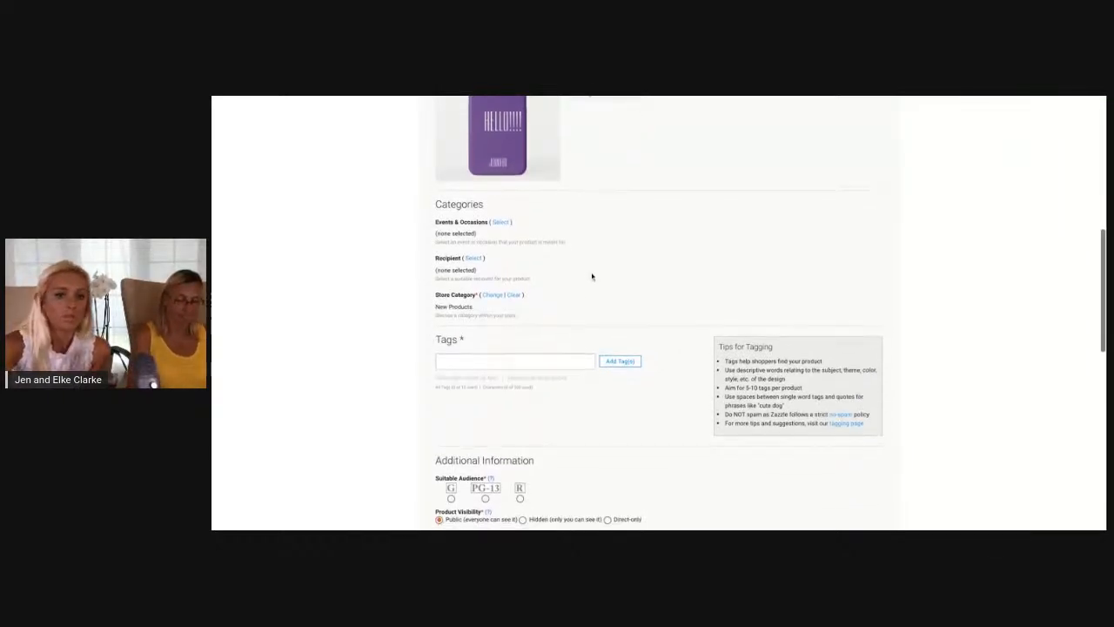
click(492, 288)
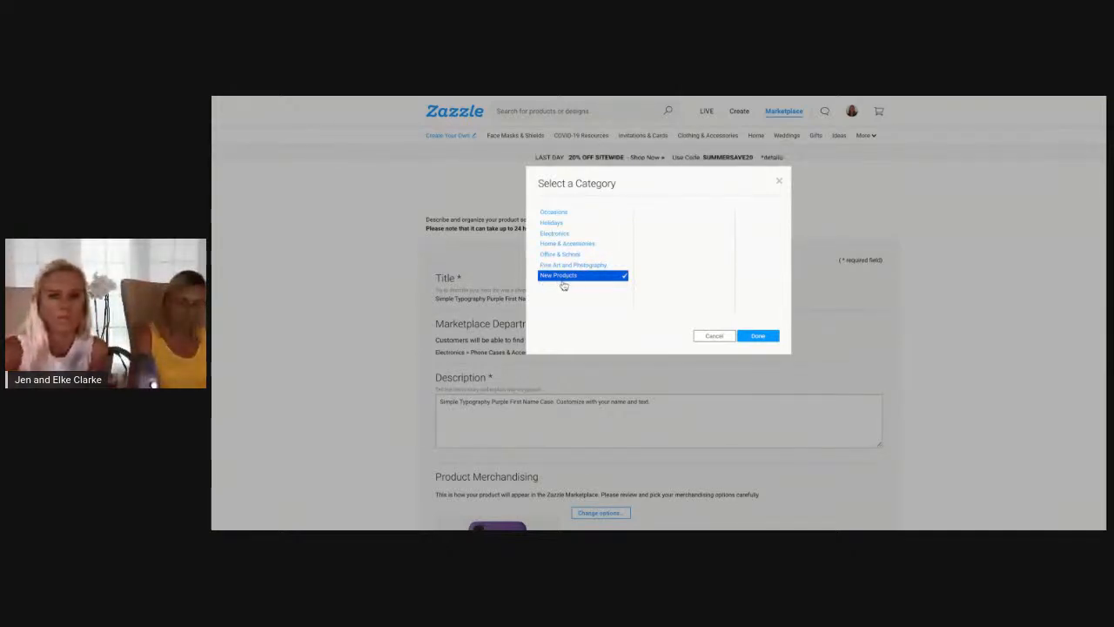
click(576, 236)
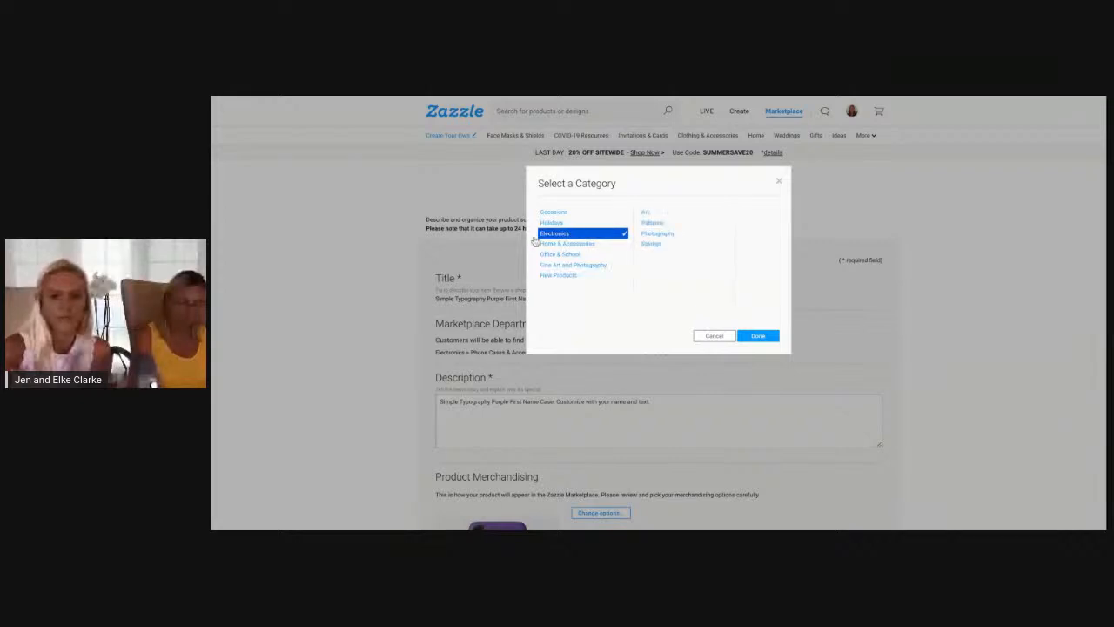
click(648, 245)
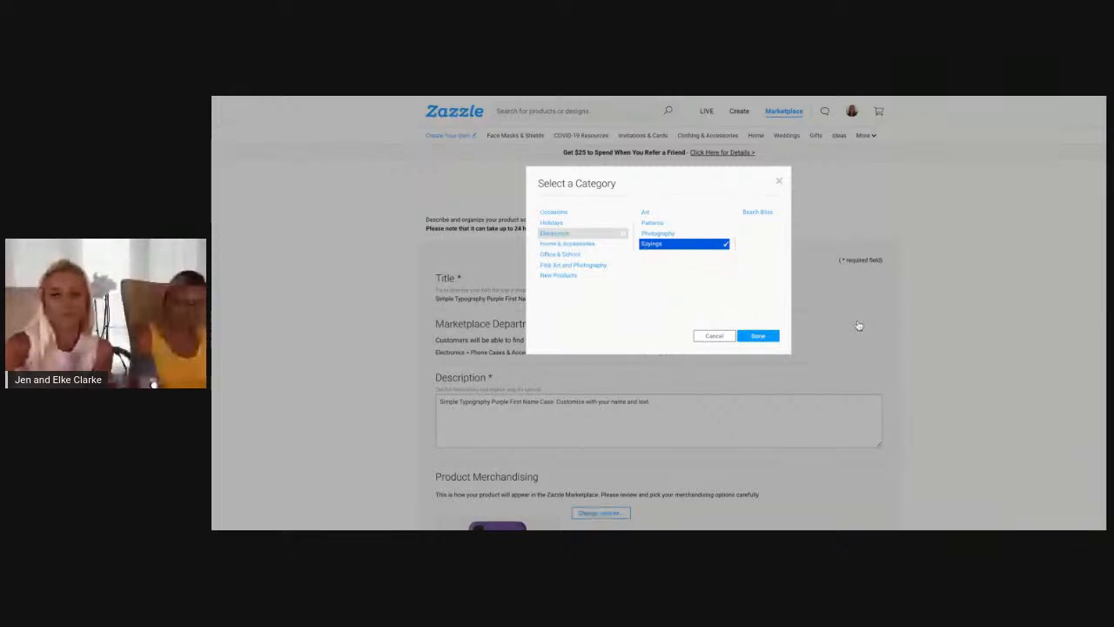
click(770, 336)
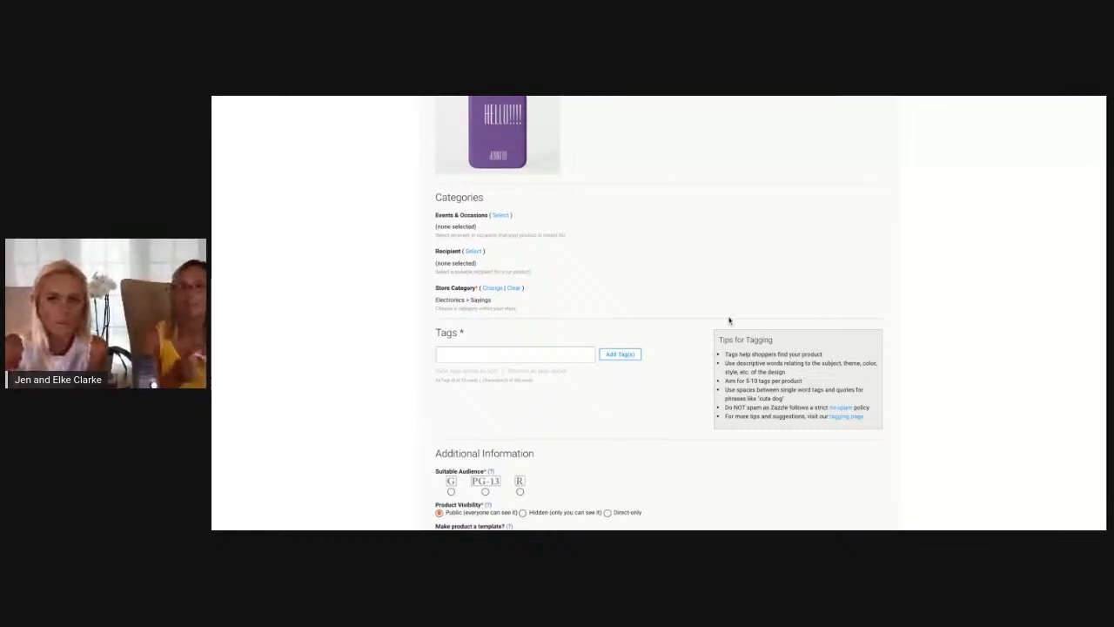
Assign For Anyone as the product's recipient category
scroll(587, 319, down, 2)
click(530, 298)
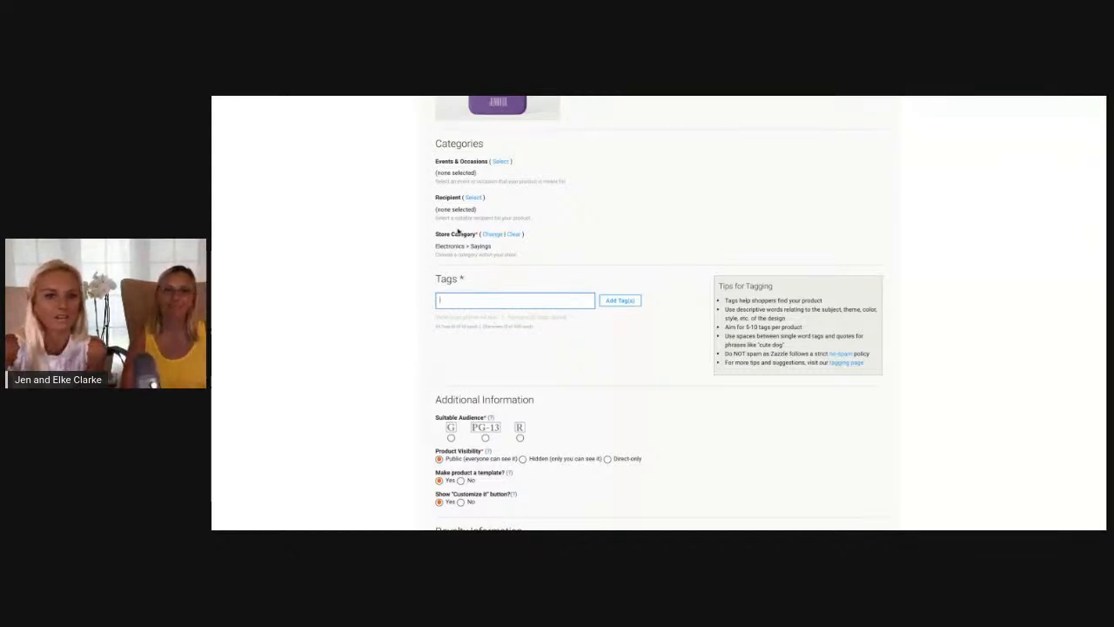
click(476, 198)
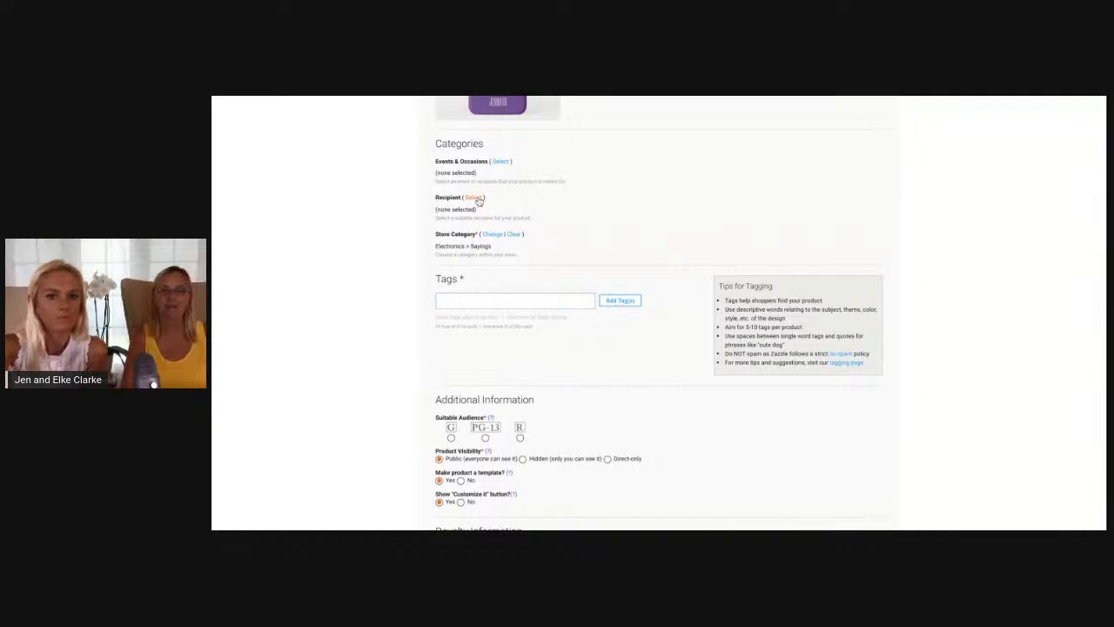
click(559, 264)
click(762, 388)
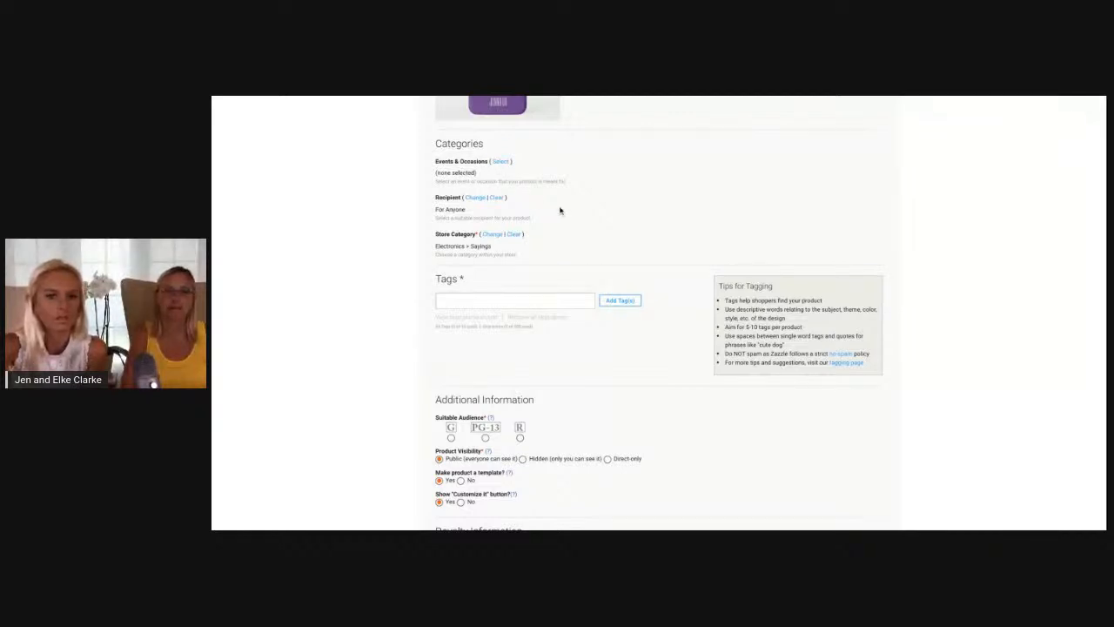
Assign Other > Everyday Events as the Events & Occasions category
click(499, 162)
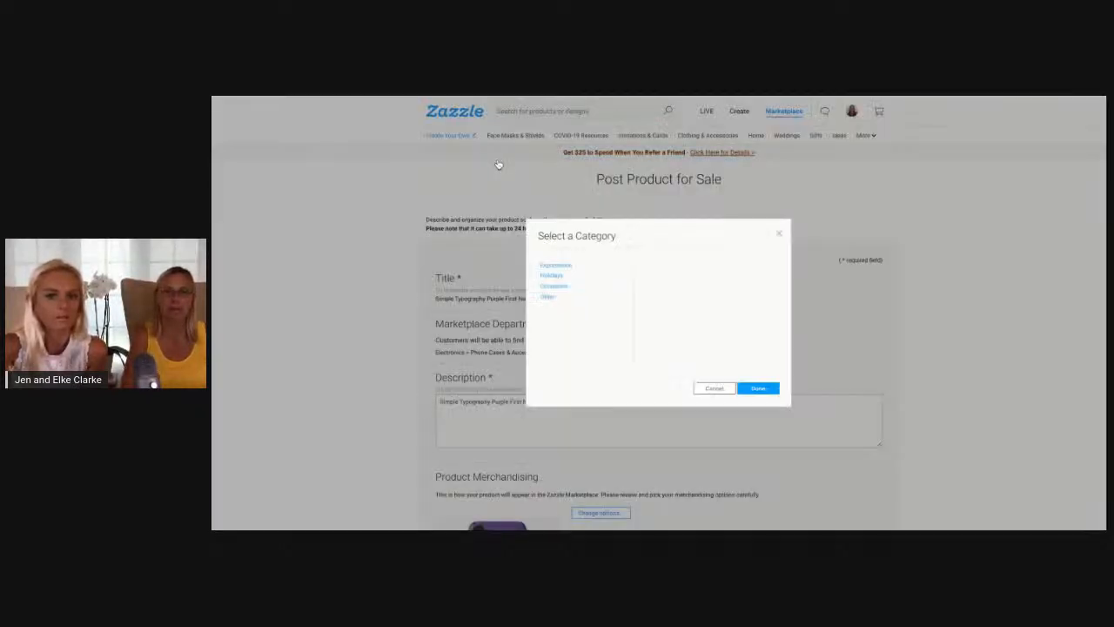
click(569, 300)
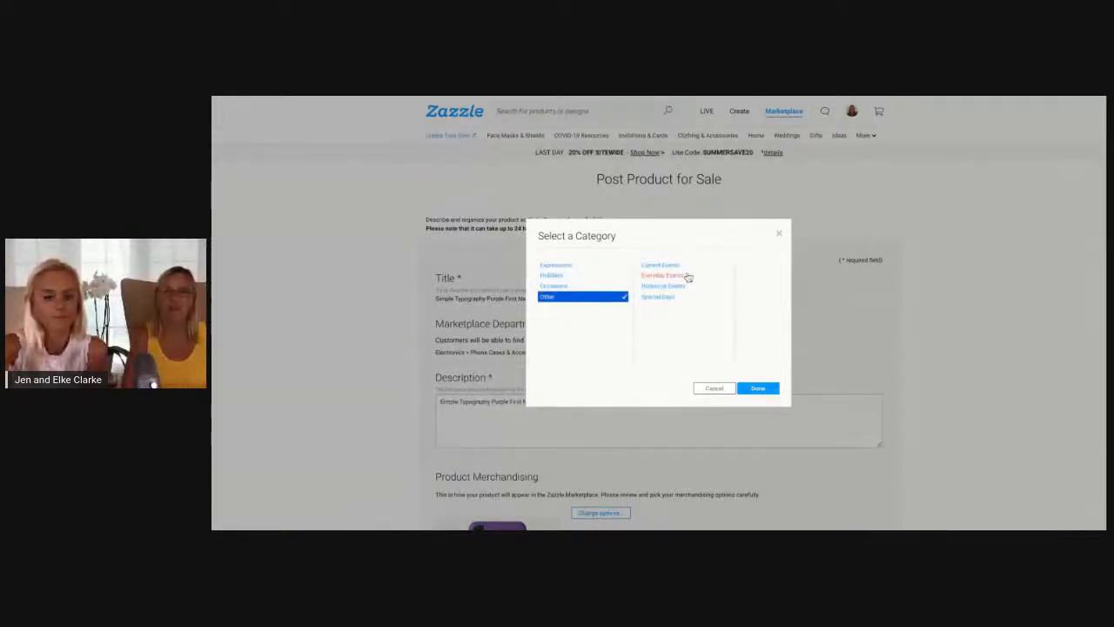
click(676, 275)
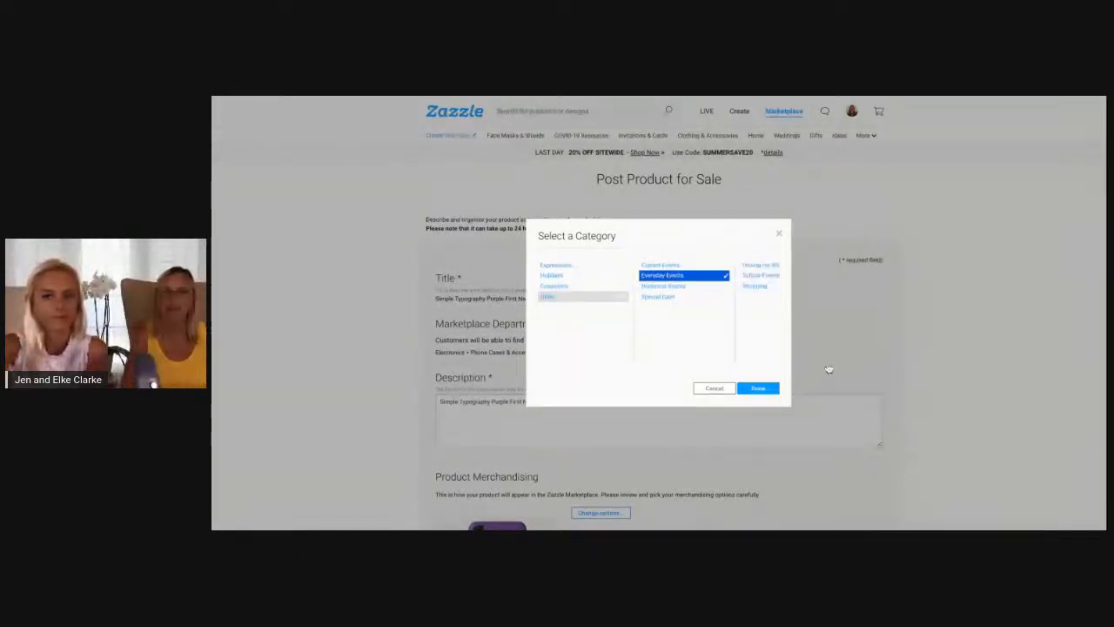
click(758, 387)
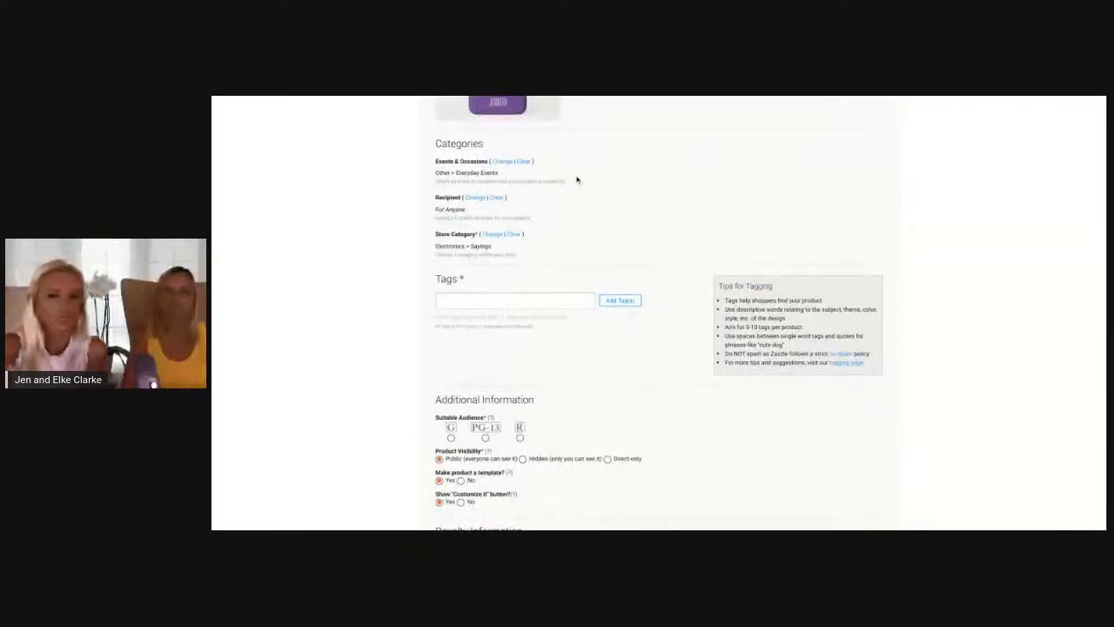
Add the tags typography, purple and name to the product
scroll(577, 180, down, 1)
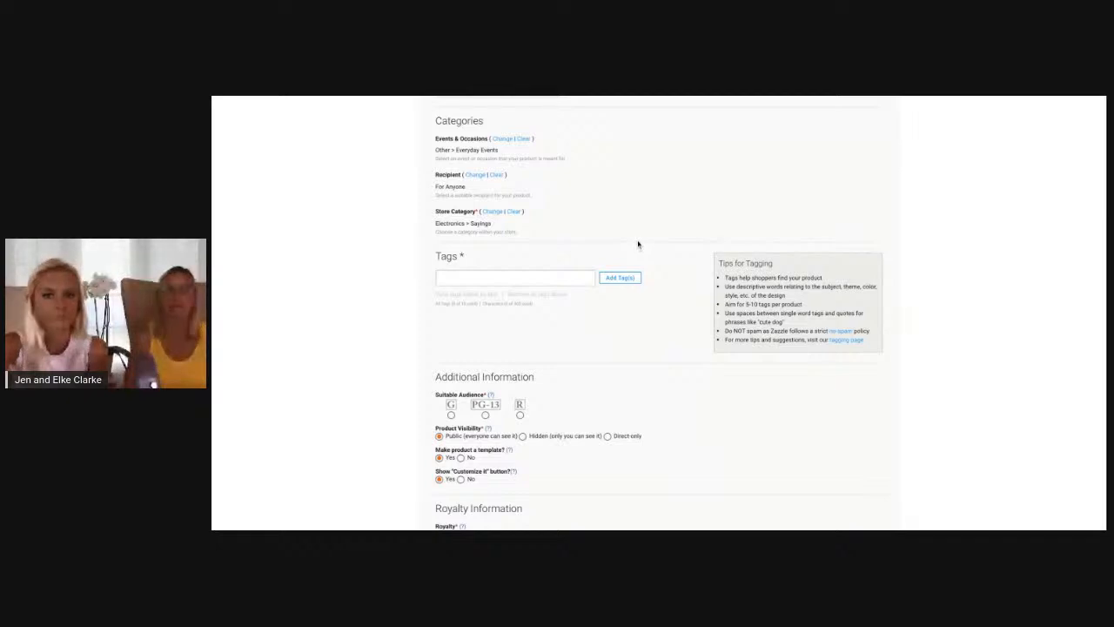
scroll(637, 244, down, 1)
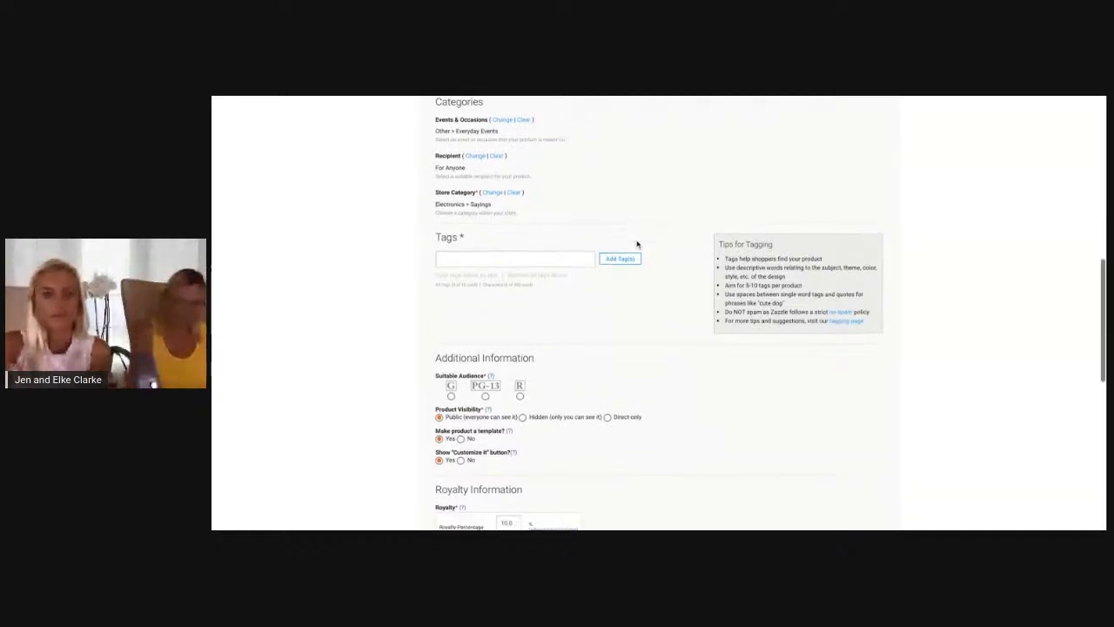
click(500, 252)
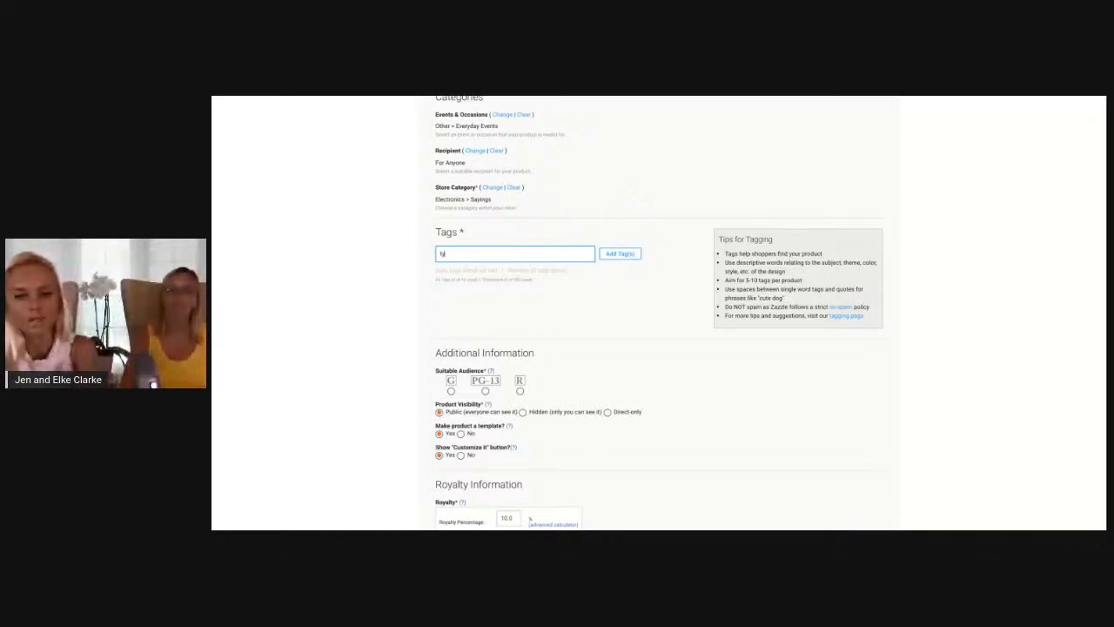
text(gra)
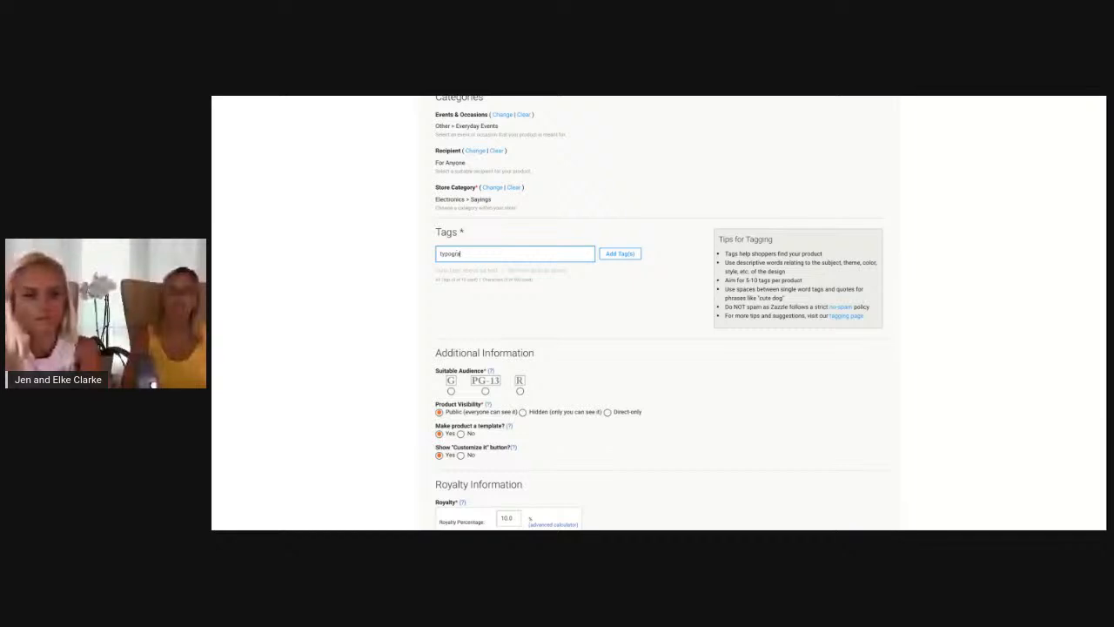
text(phy)
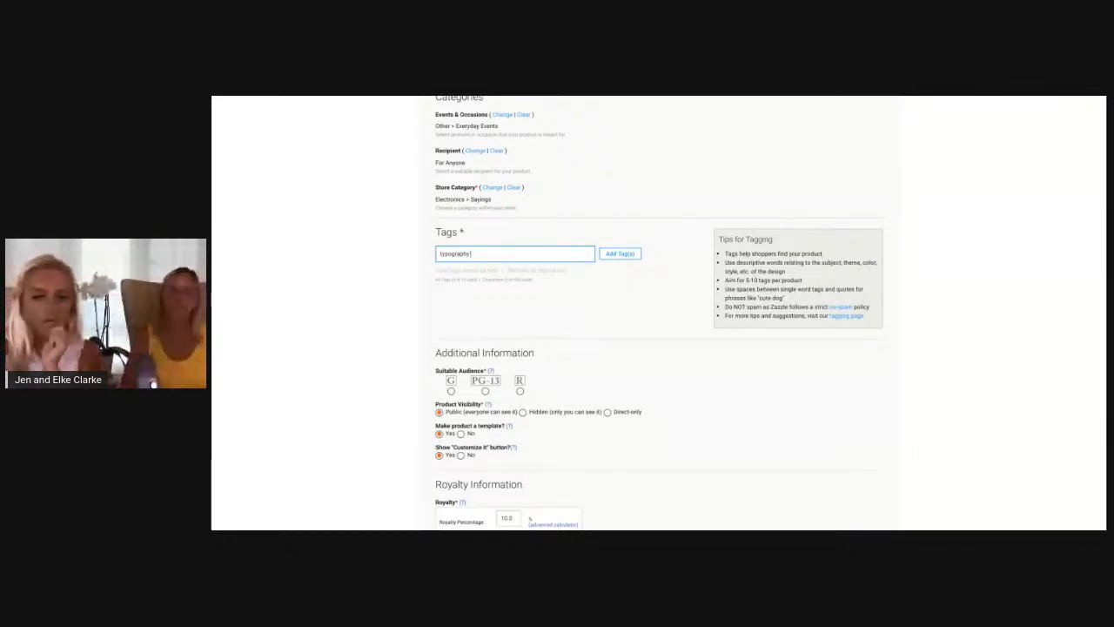
key(Return)
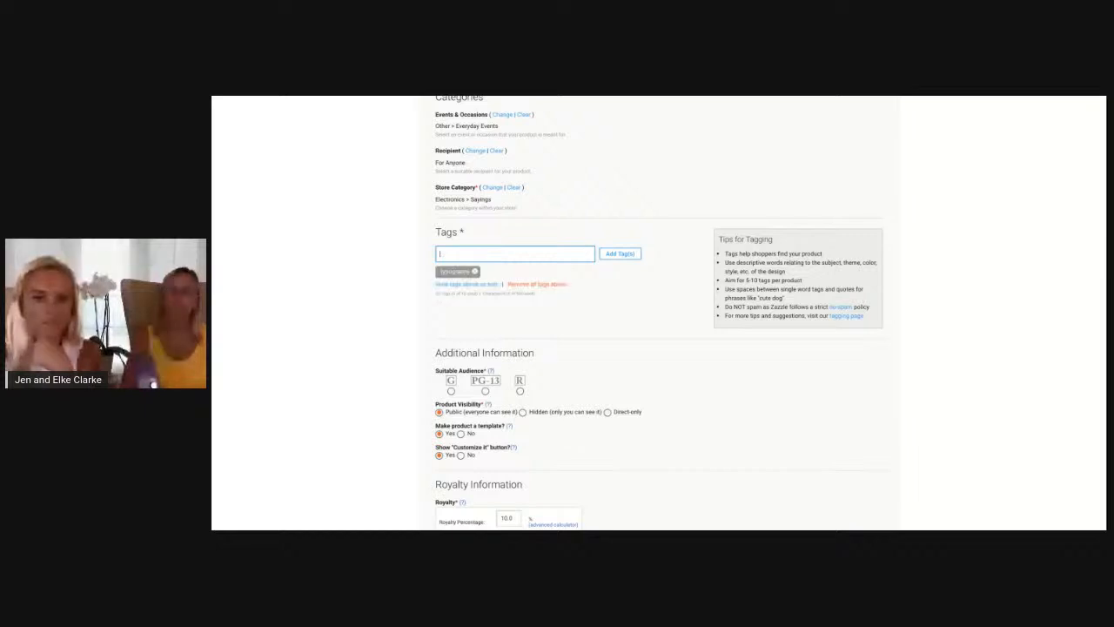
text(il)
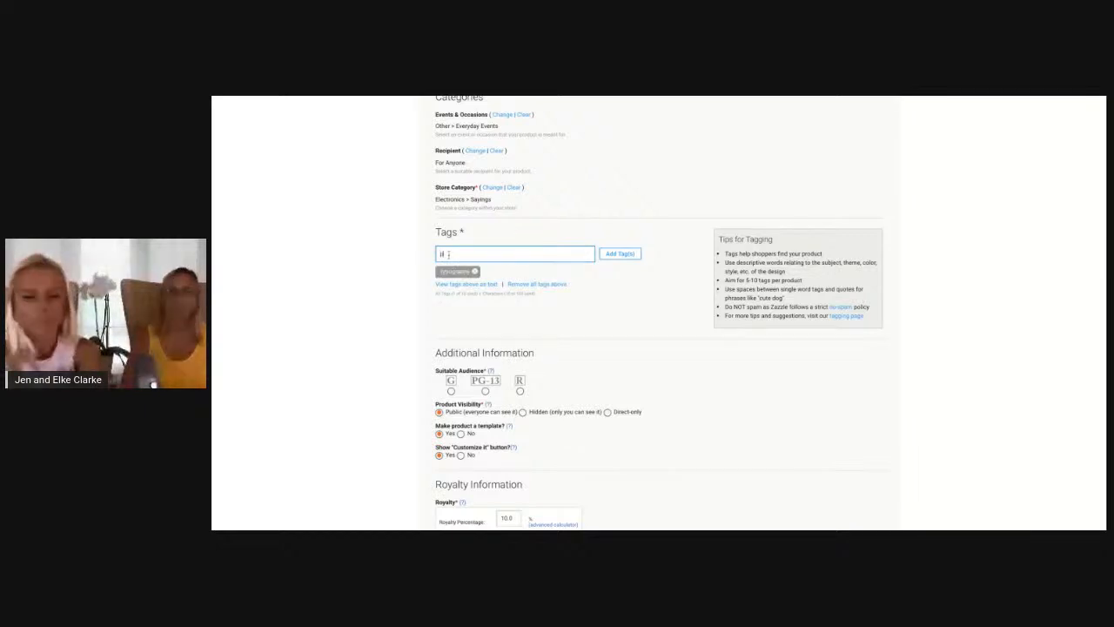
key(Return)
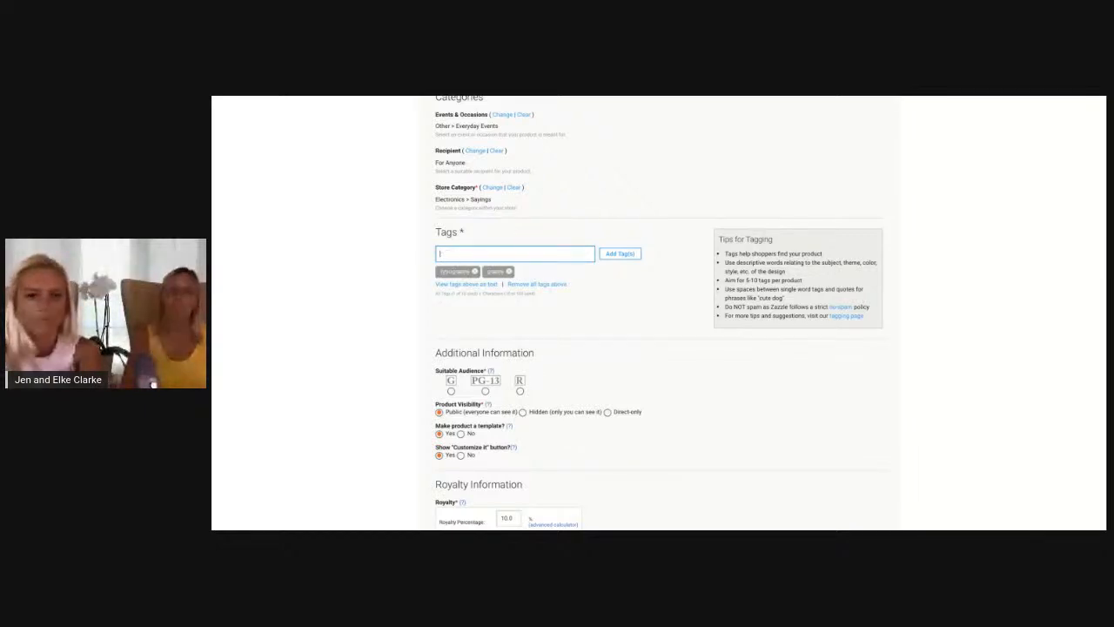
text(retro)
key(Return)
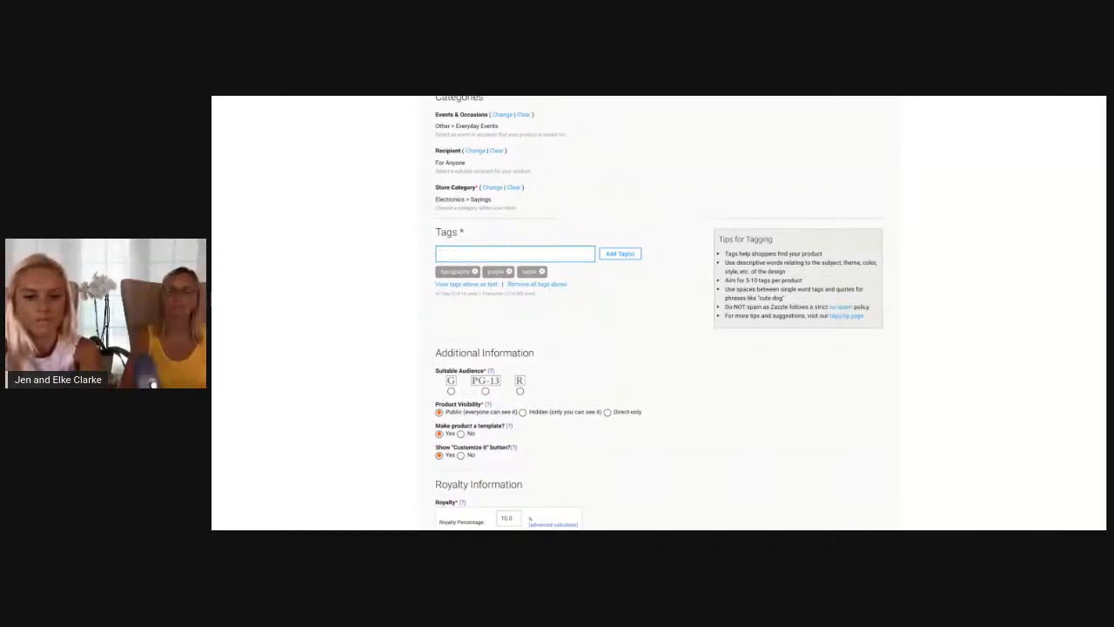
Add the tags saying, quote, girly and hello to the product
text(saying)
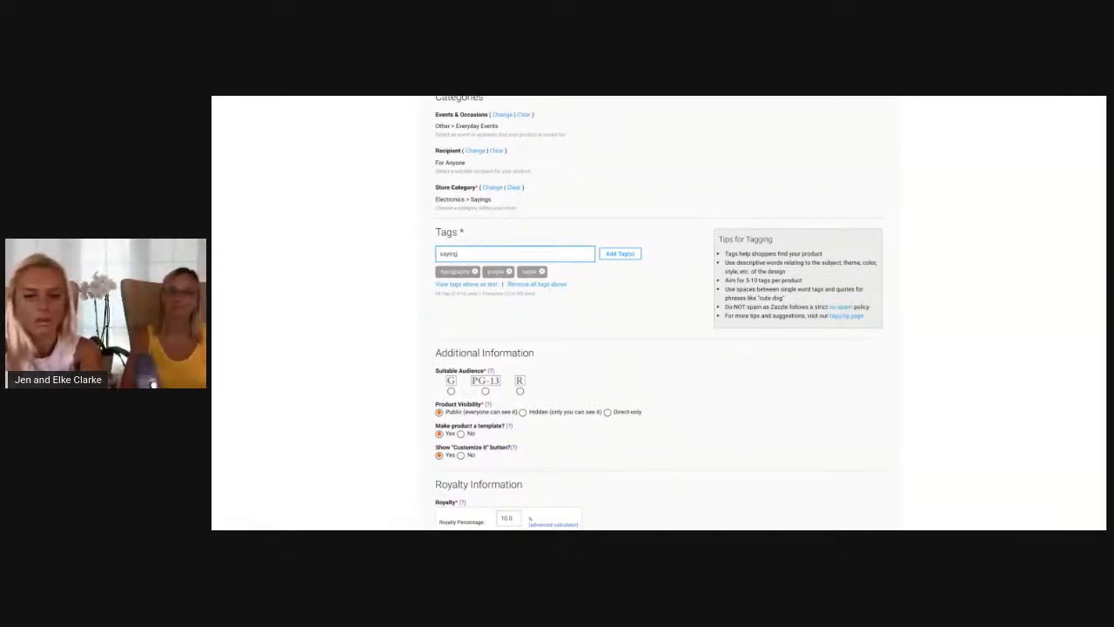
key(Return)
text(quote)
key(Return)
text(gifts)
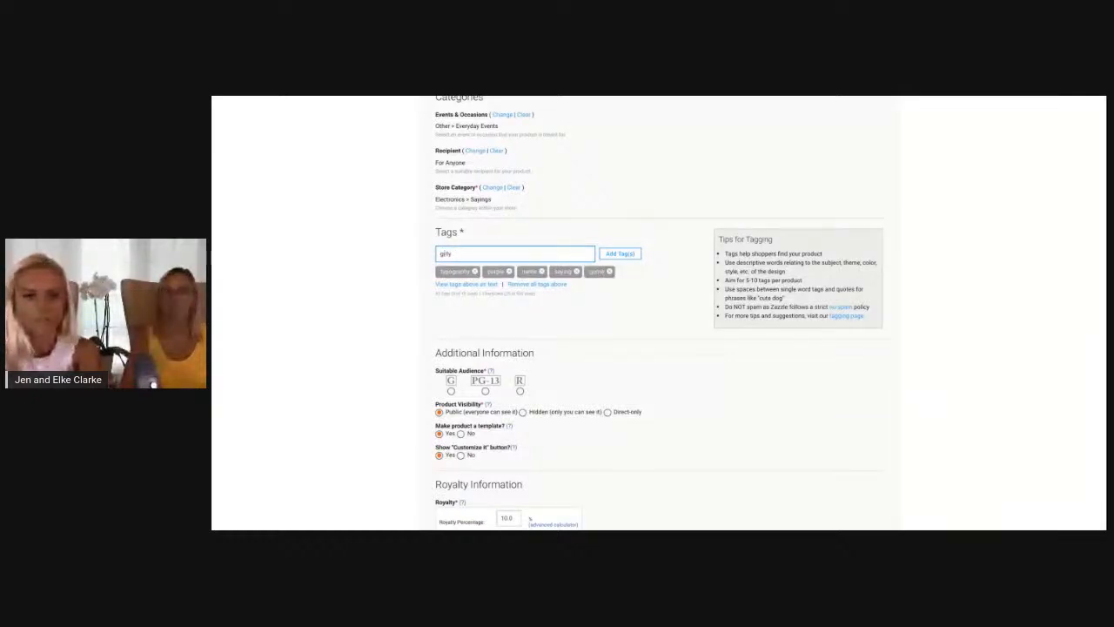
key(Return)
text(hello)
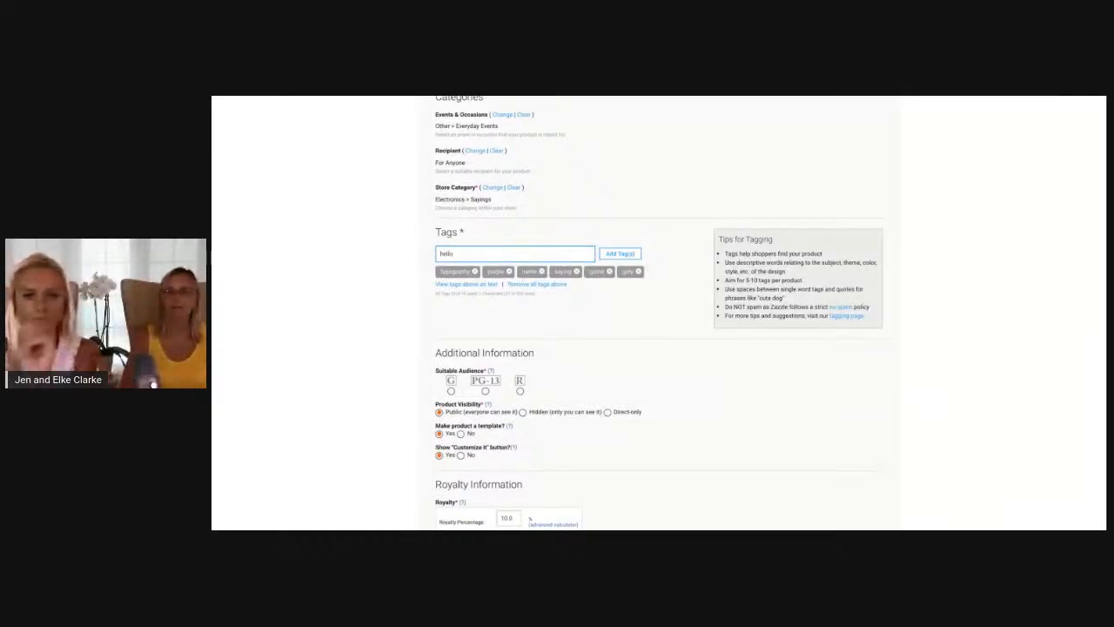
key(Return)
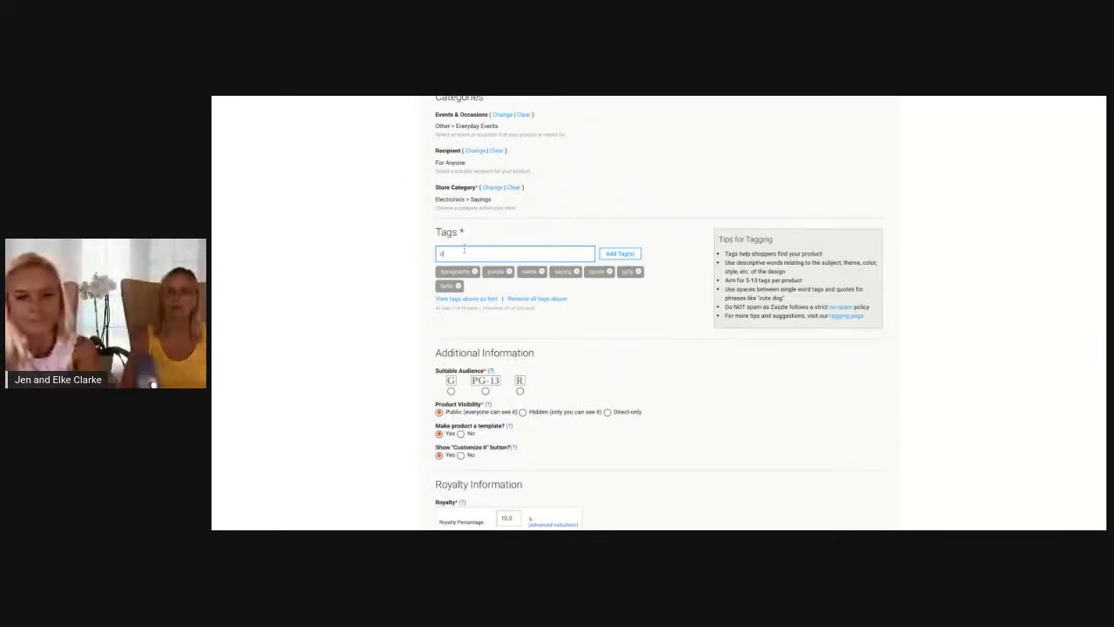
Add the tags simple and modern to the product
text(cl)
key(BackSpace)
key(BackSpace)
text(simple)
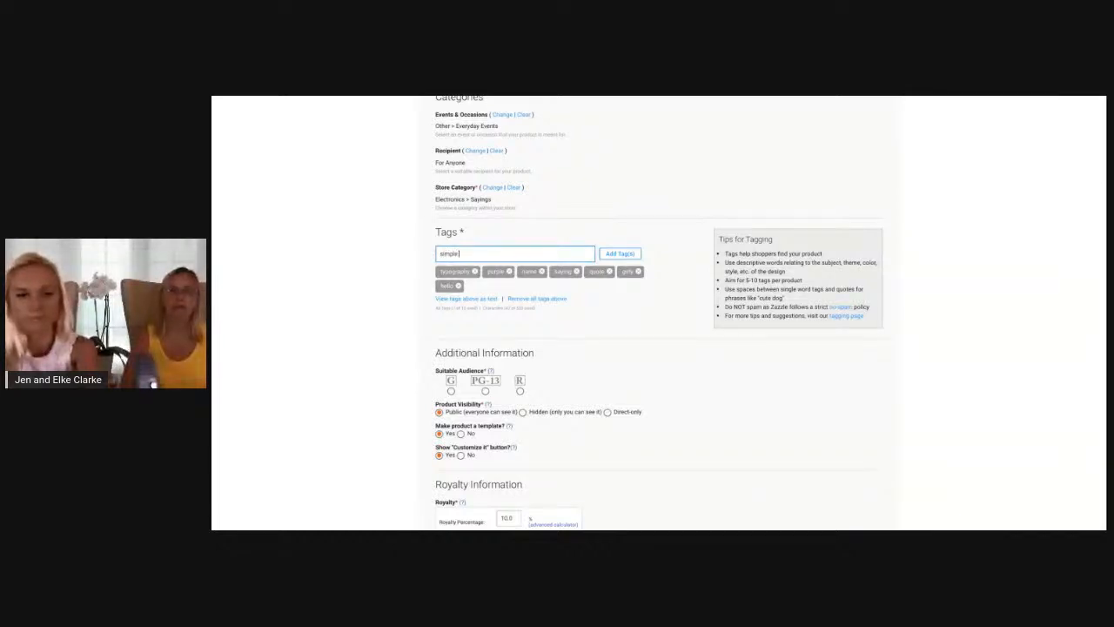
key(Return)
text(modd)
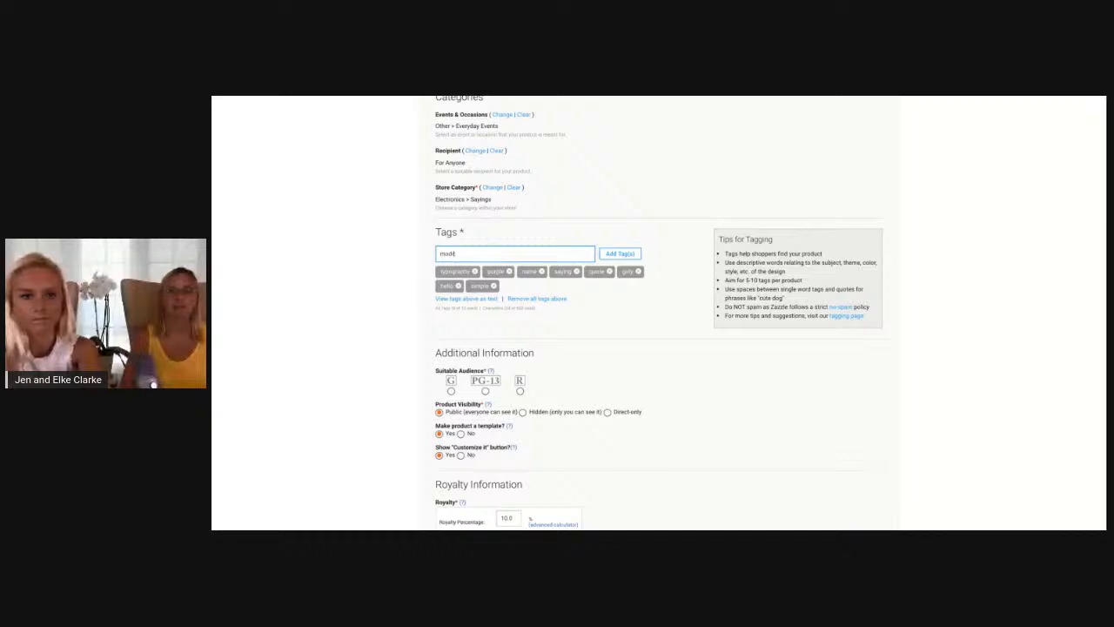
text(rn)
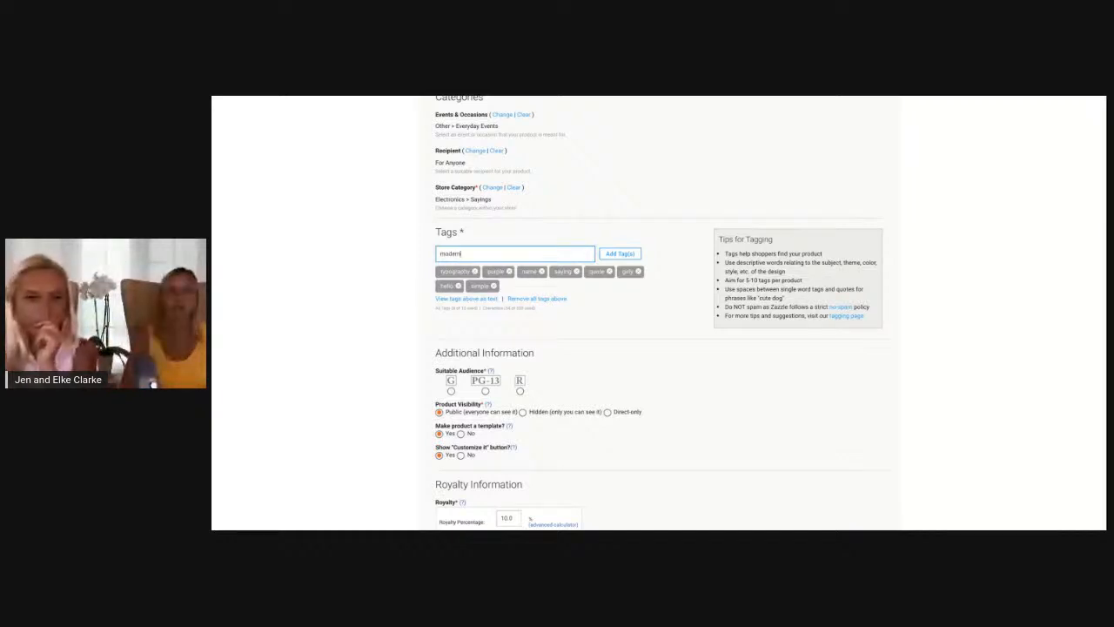
key(Return)
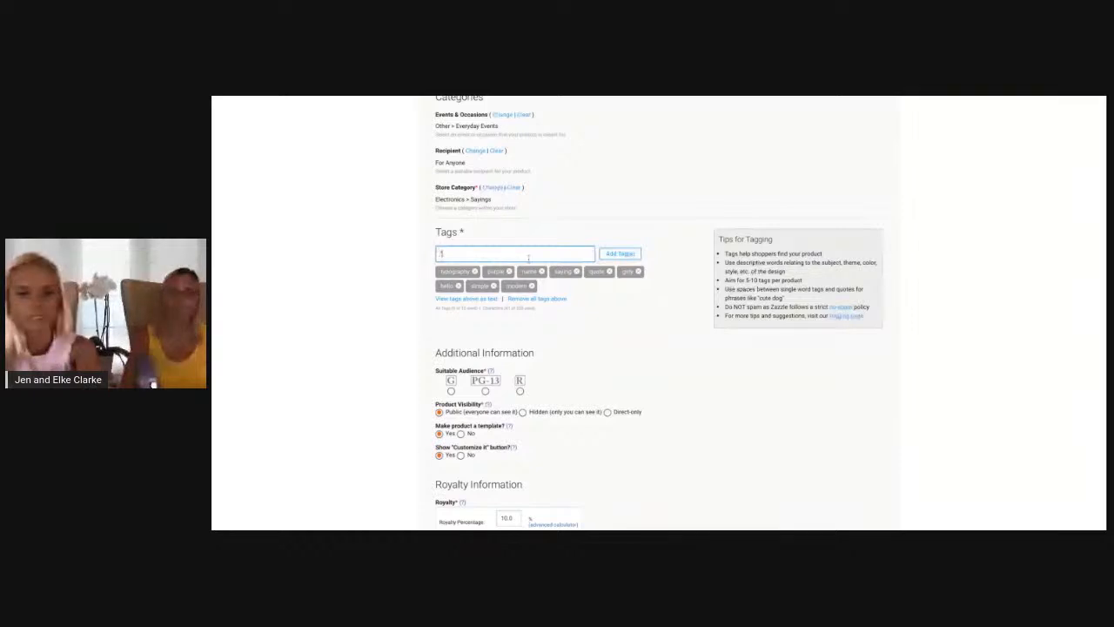
text(t)
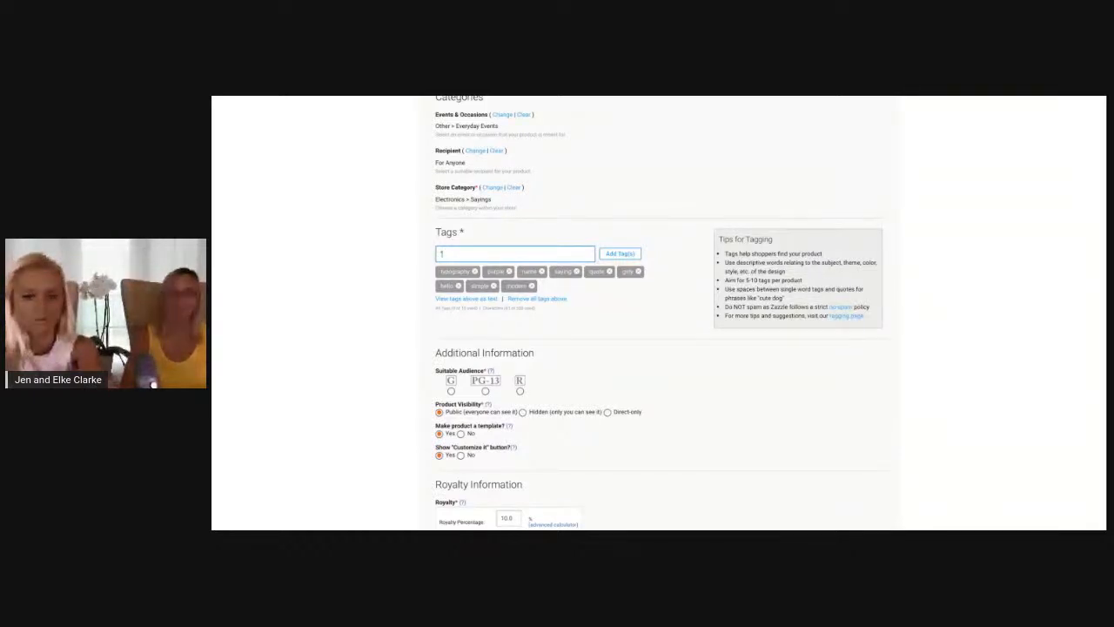
text(g)
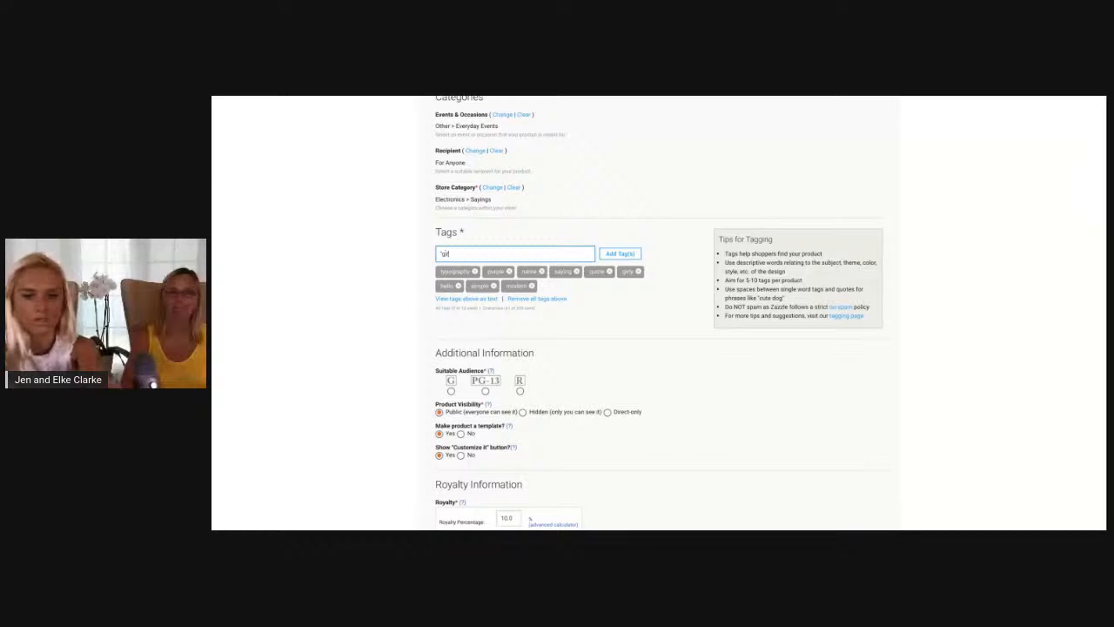
text(irly cute)
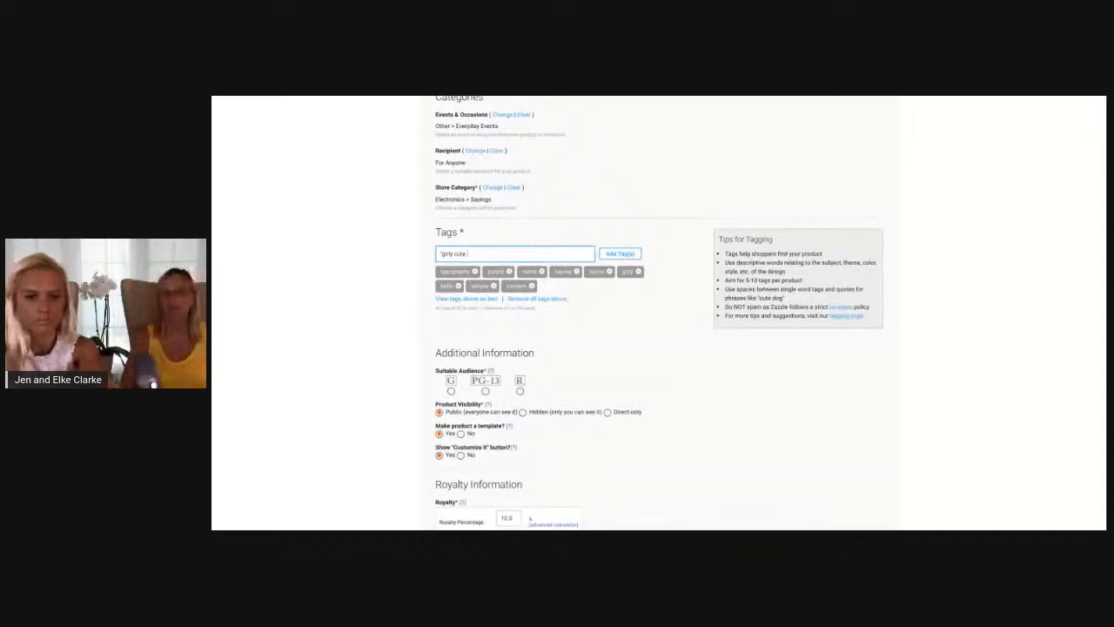
text(")
key(ctrl+a)
key(BackSpace)
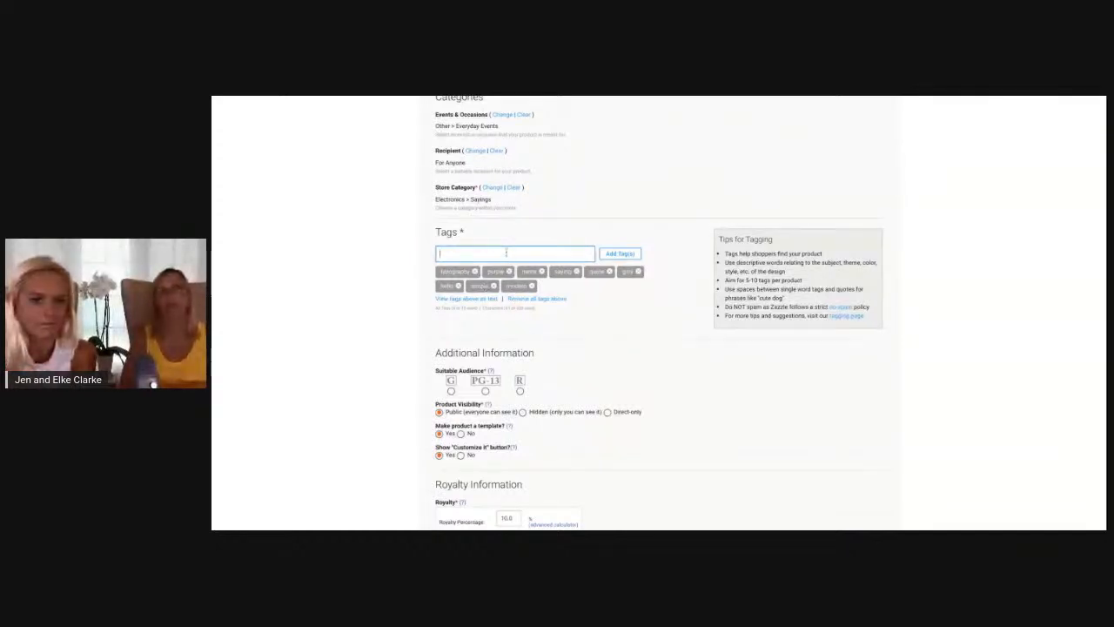
Add the phrase "happy birthday" as a single tag and remove it again
text(shappy b)
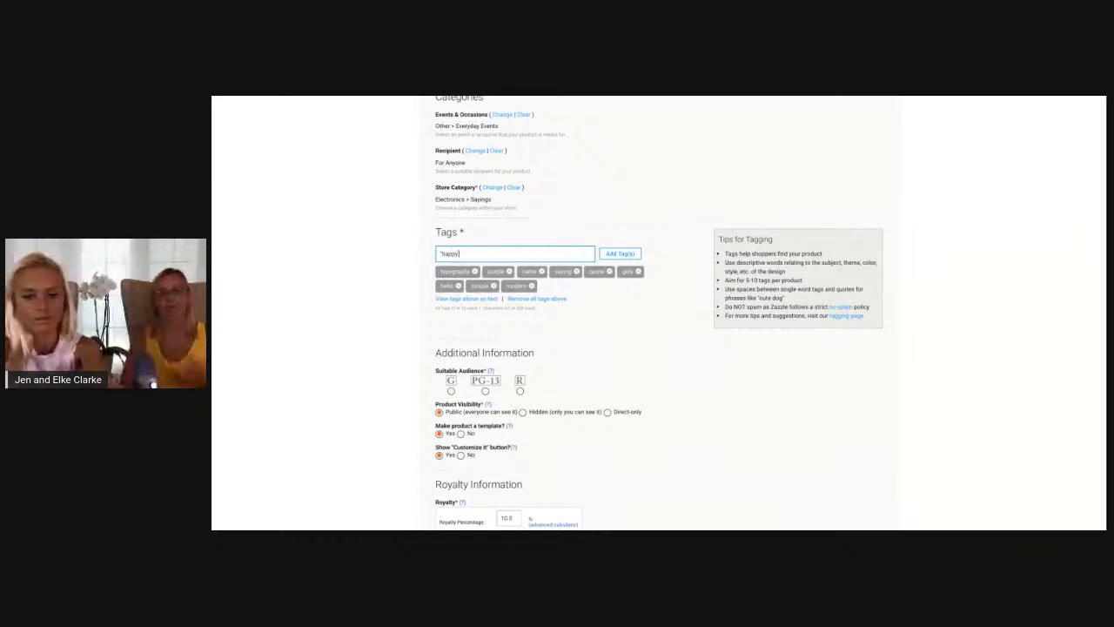
text(irthday)
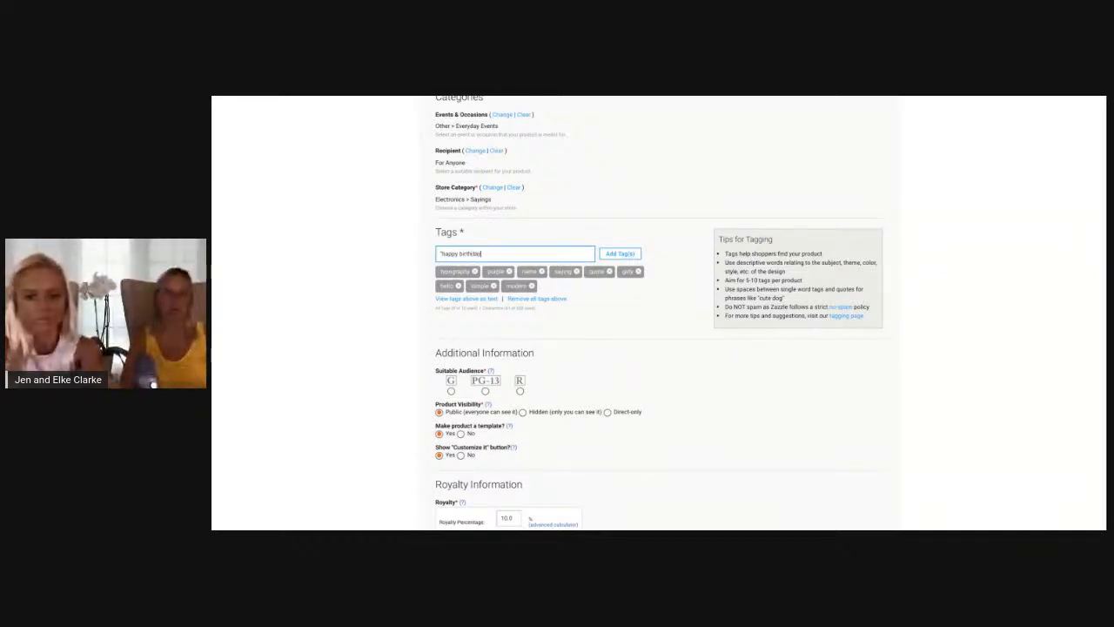
key(Return)
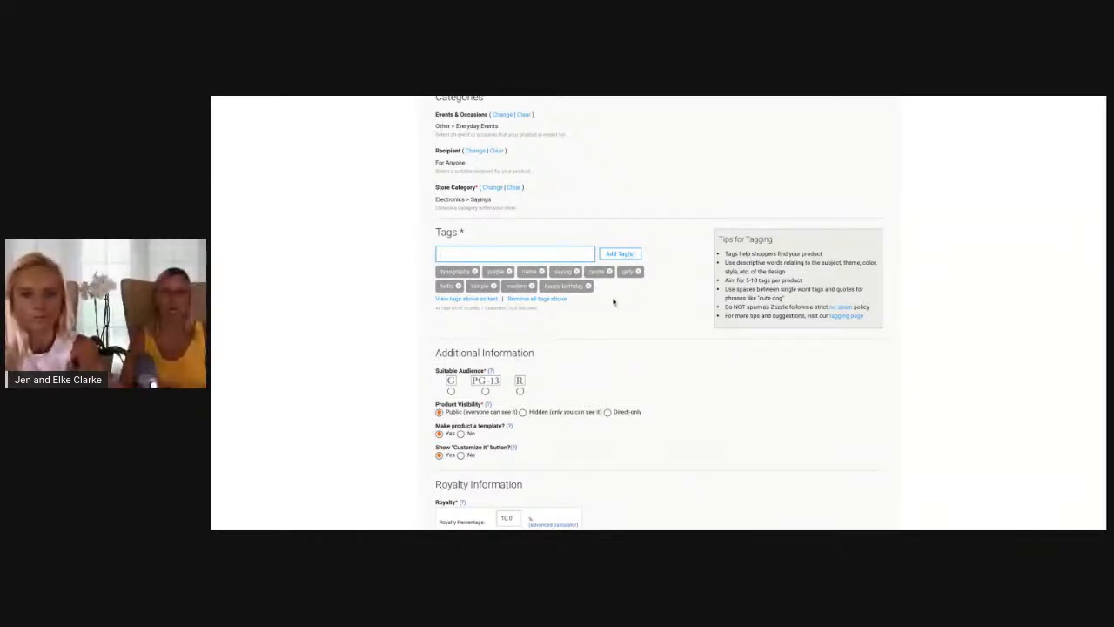
click(588, 285)
click(538, 256)
text(")
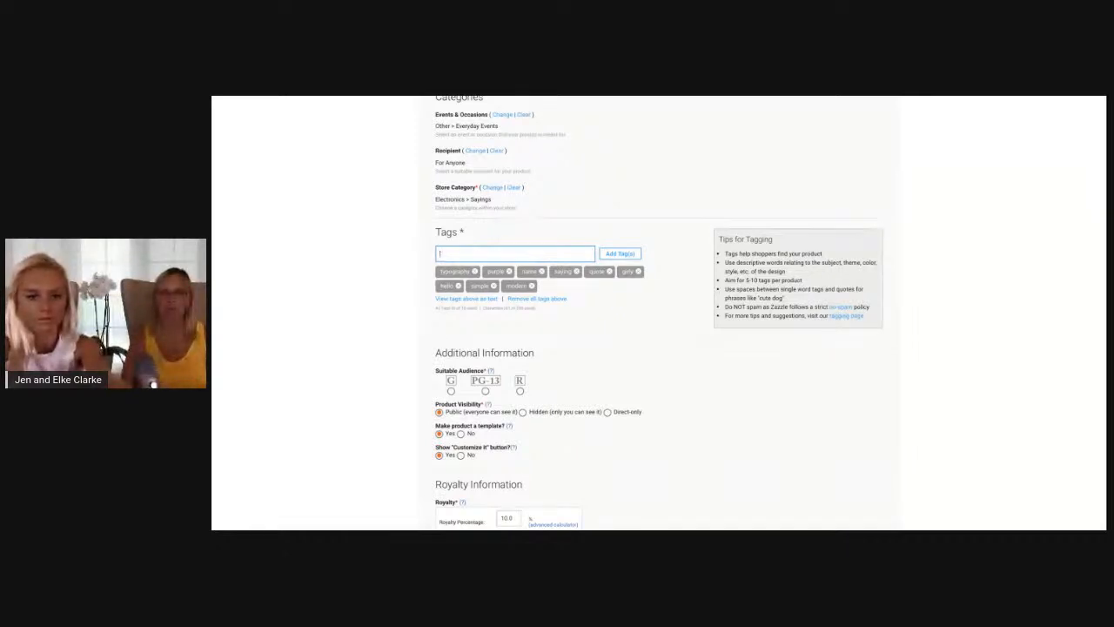
text(happy)
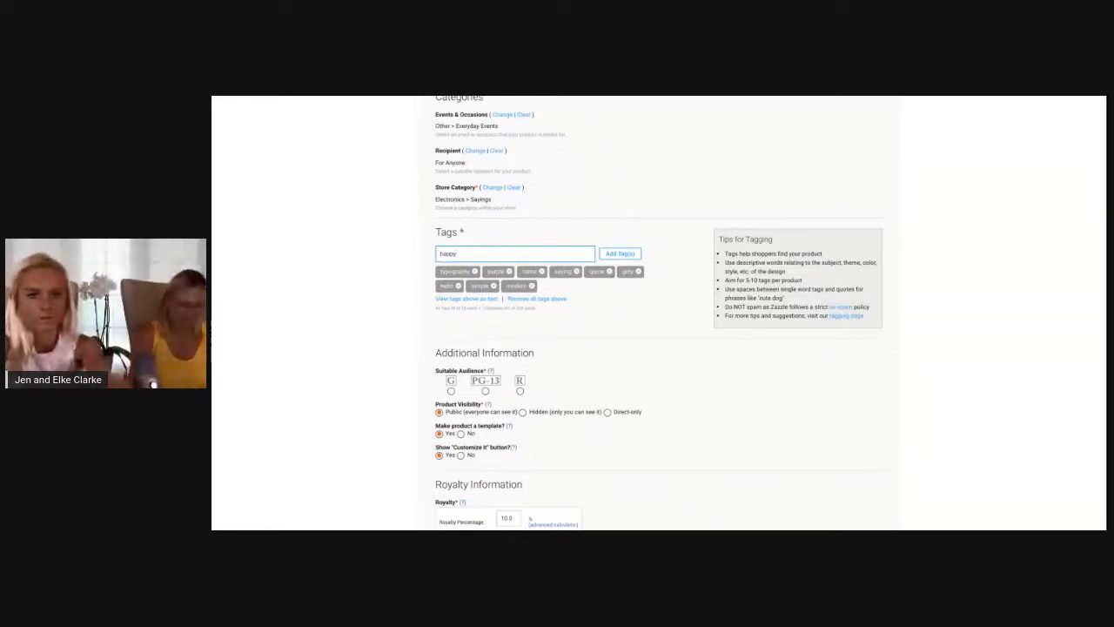
key(ctrl+a)
key(BackSpace)
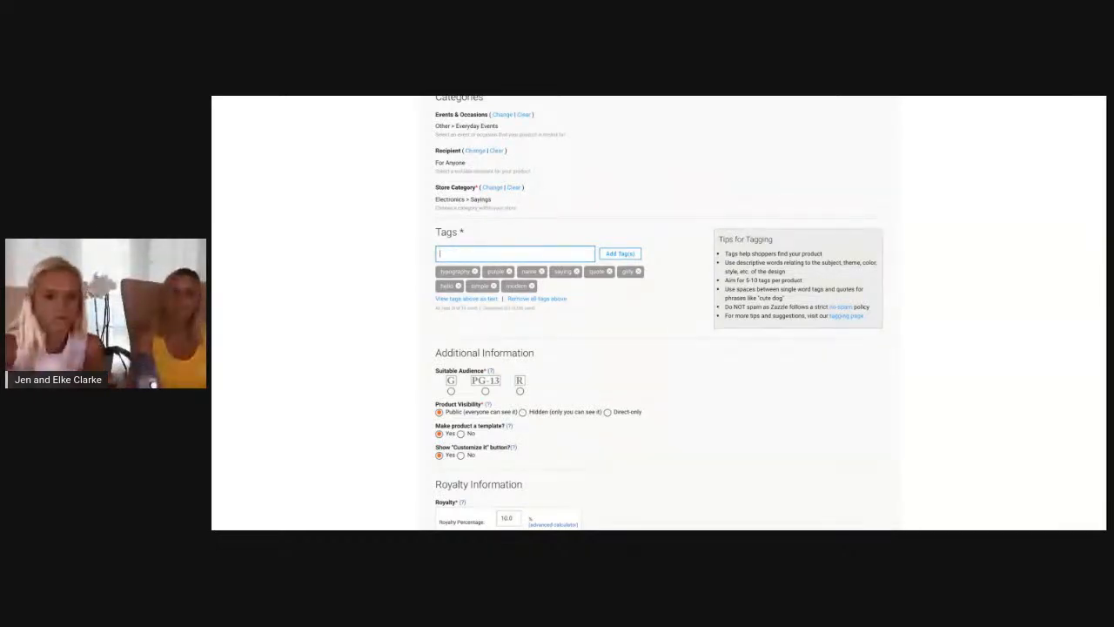
Add the tag chic to the product
text(chic)
key(Return)
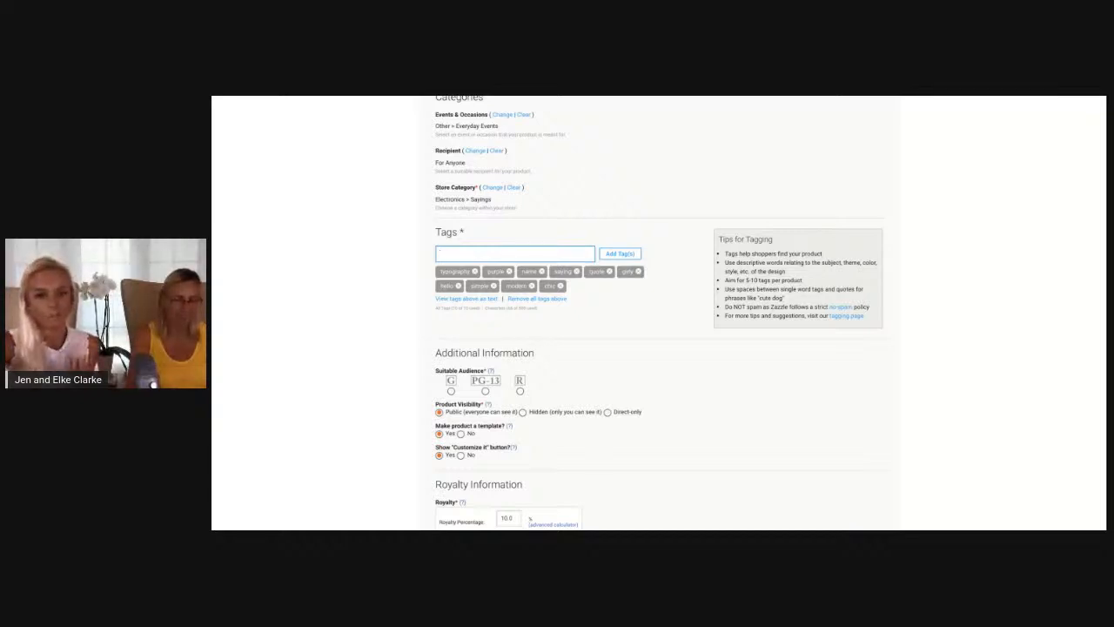
Review the tags against the product preview and highlight the no-spam policy line in the Tips for Tagging
scroll(608, 363, up, 1)
scroll(608, 363, up, 1)
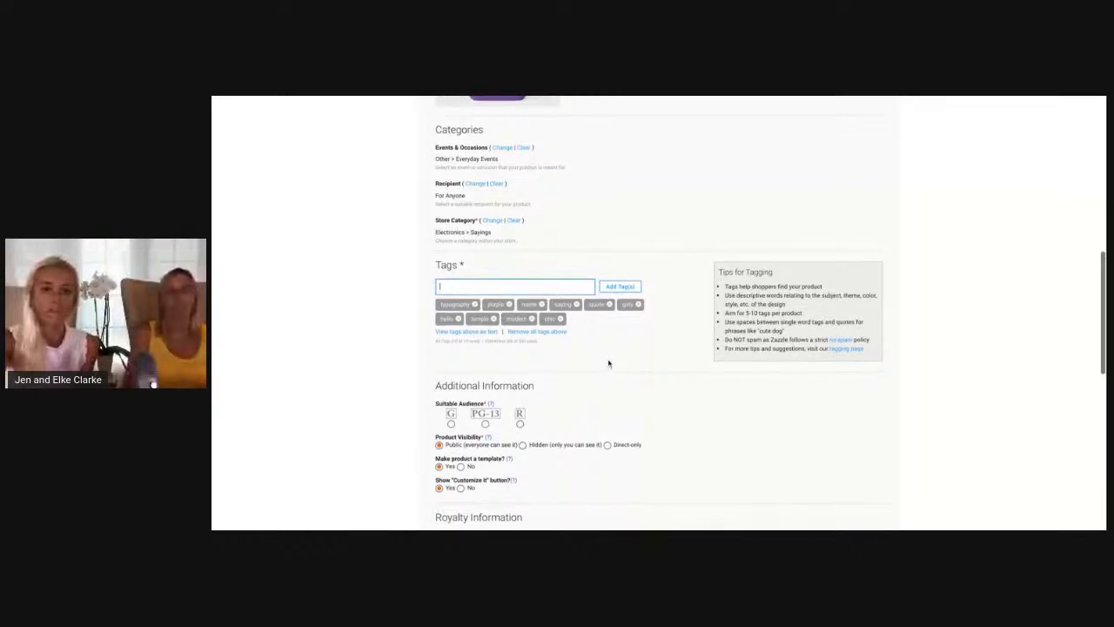
scroll(608, 363, up, 2)
scroll(609, 418, down, 1)
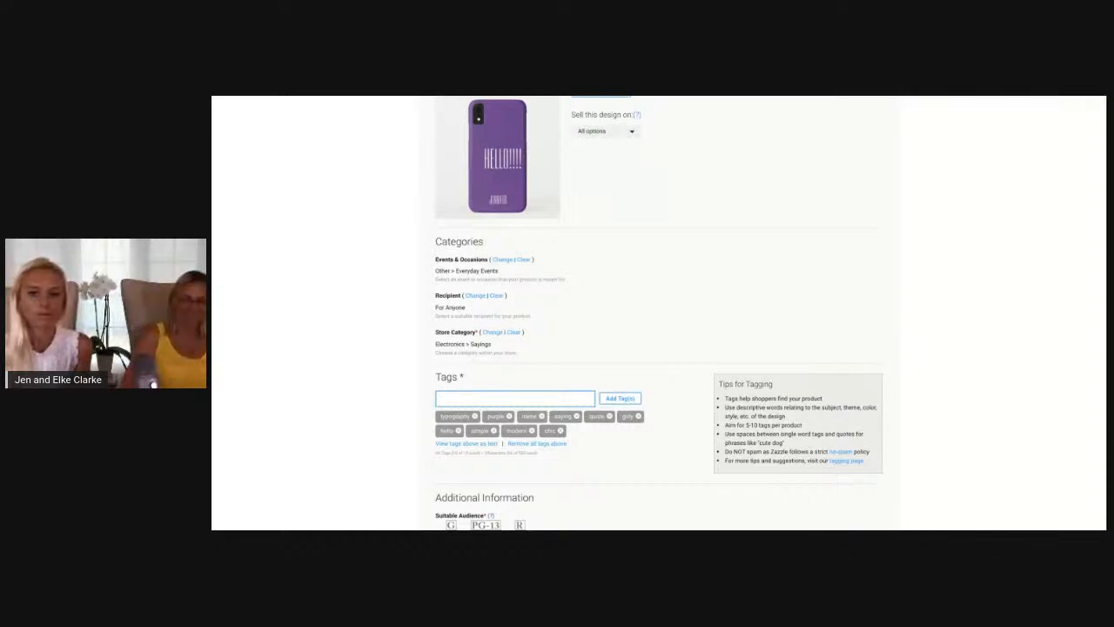
drag(772, 452, 873, 454)
triple_click(870, 452)
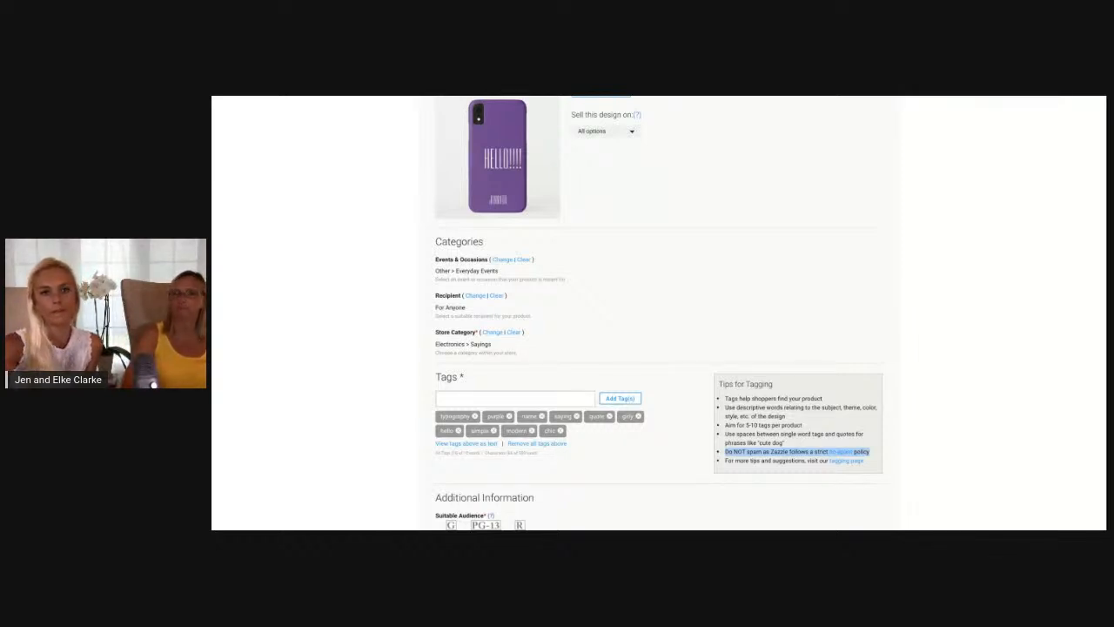
Set the product's suitable audience rating to G
scroll(620, 355, down, 3)
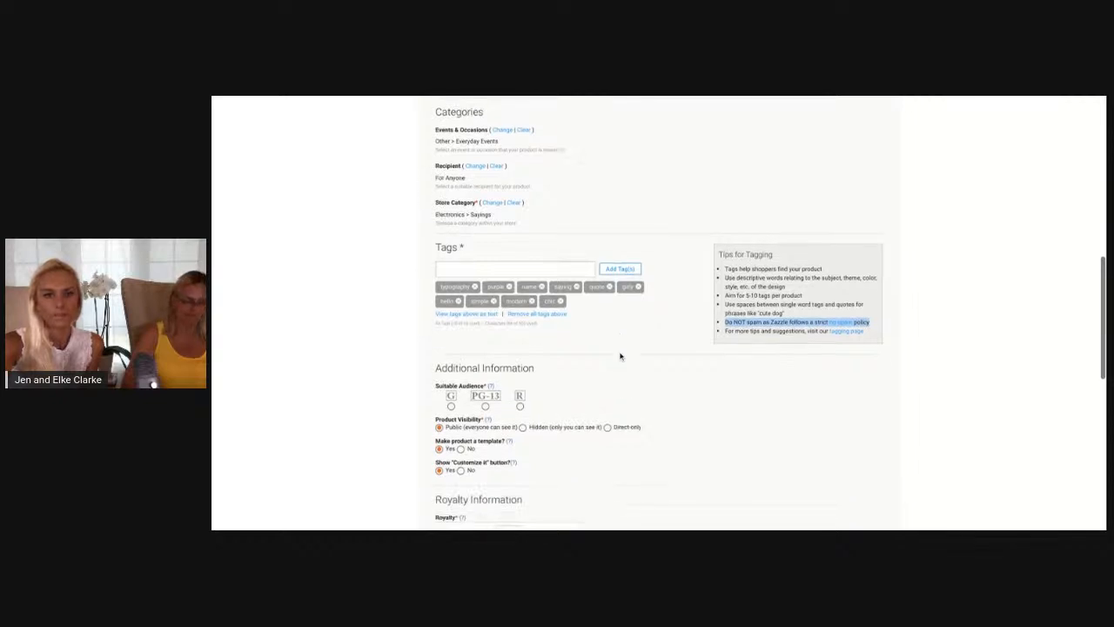
scroll(620, 355, down, 2)
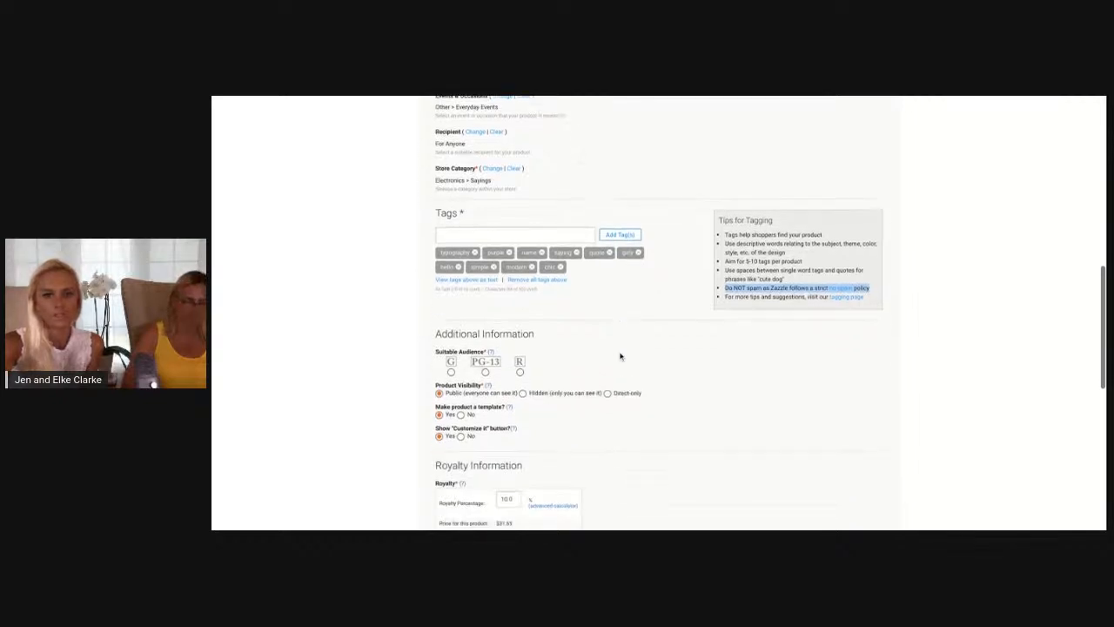
click(411, 252)
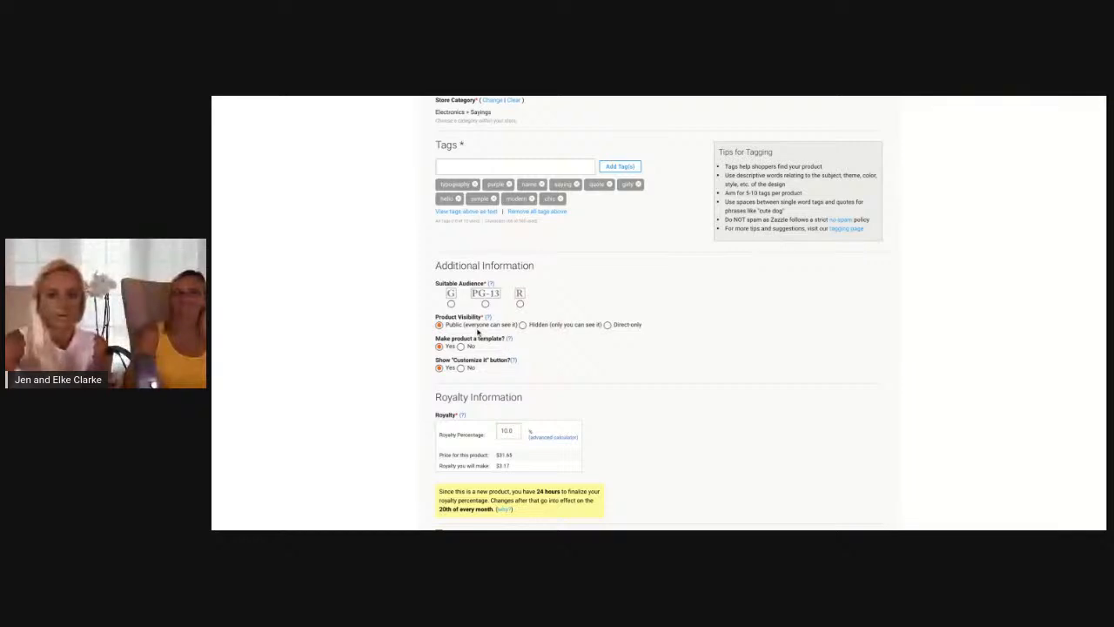
click(451, 303)
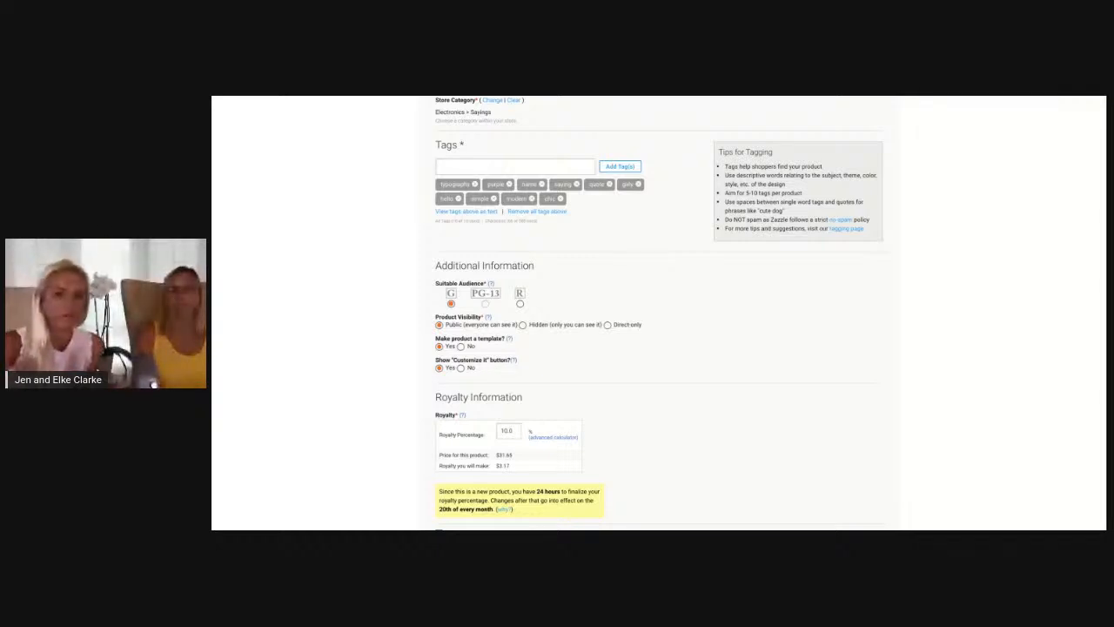
Review the product visibility, template and "Customize it" options along with the royalty information
scroll(374, 302, down, 1)
scroll(374, 302, down, 1)
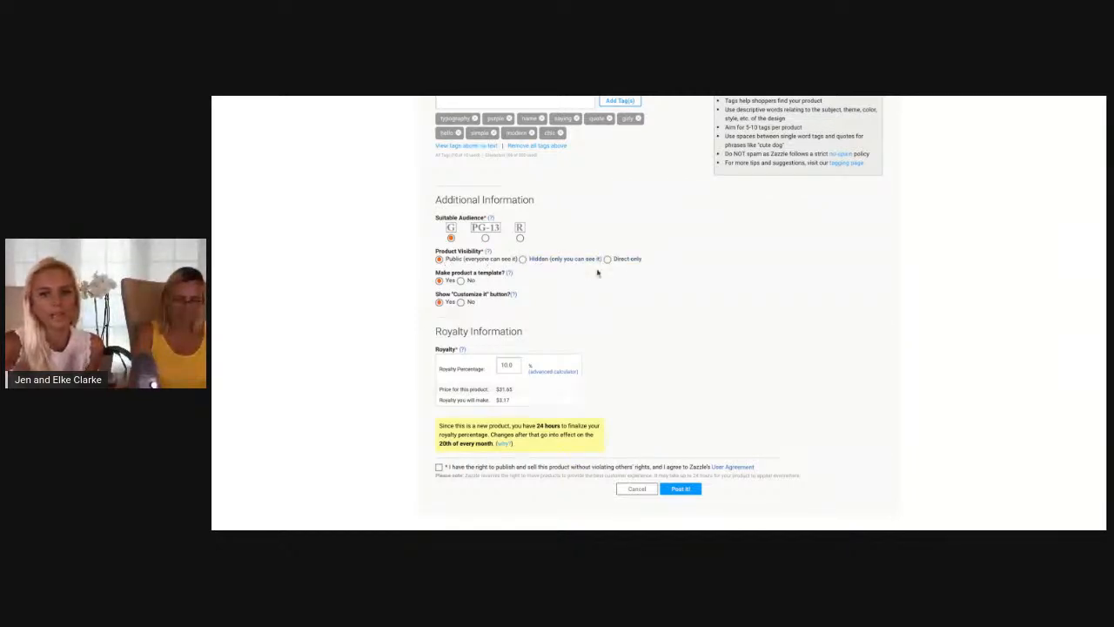
scroll(624, 296, down, 1)
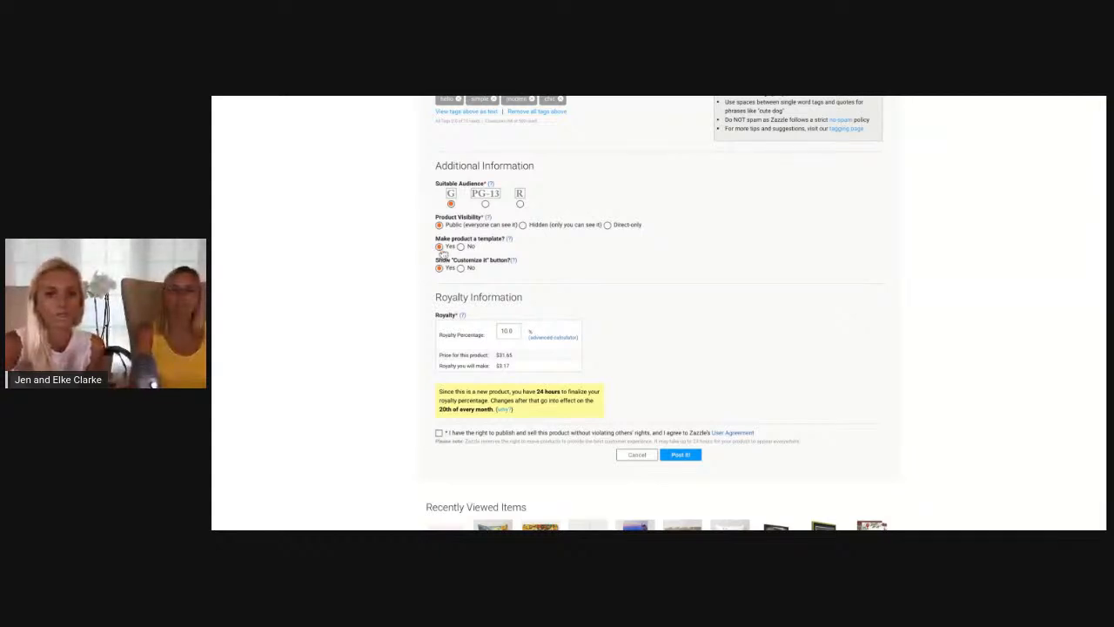
scroll(432, 250, down, 1)
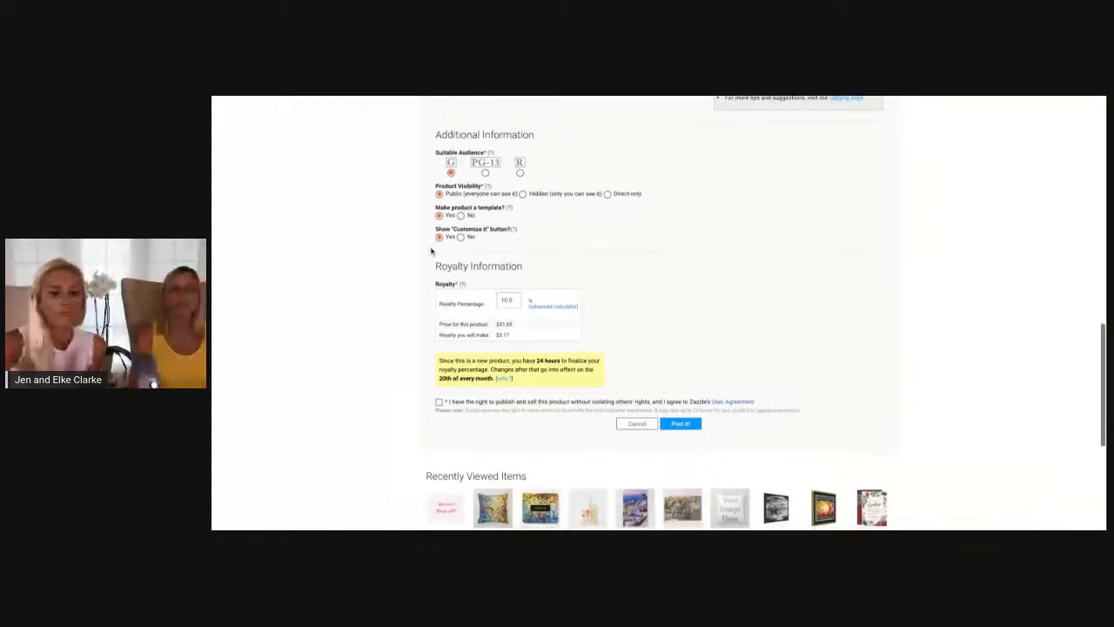
scroll(431, 250, down, 1)
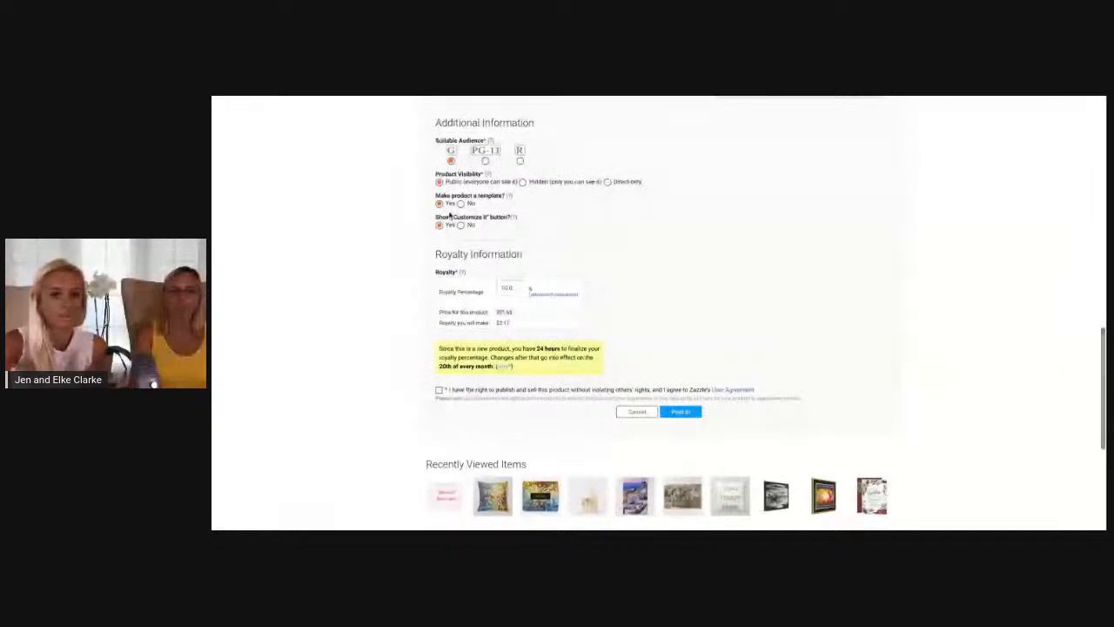
scroll(644, 243, down, 1)
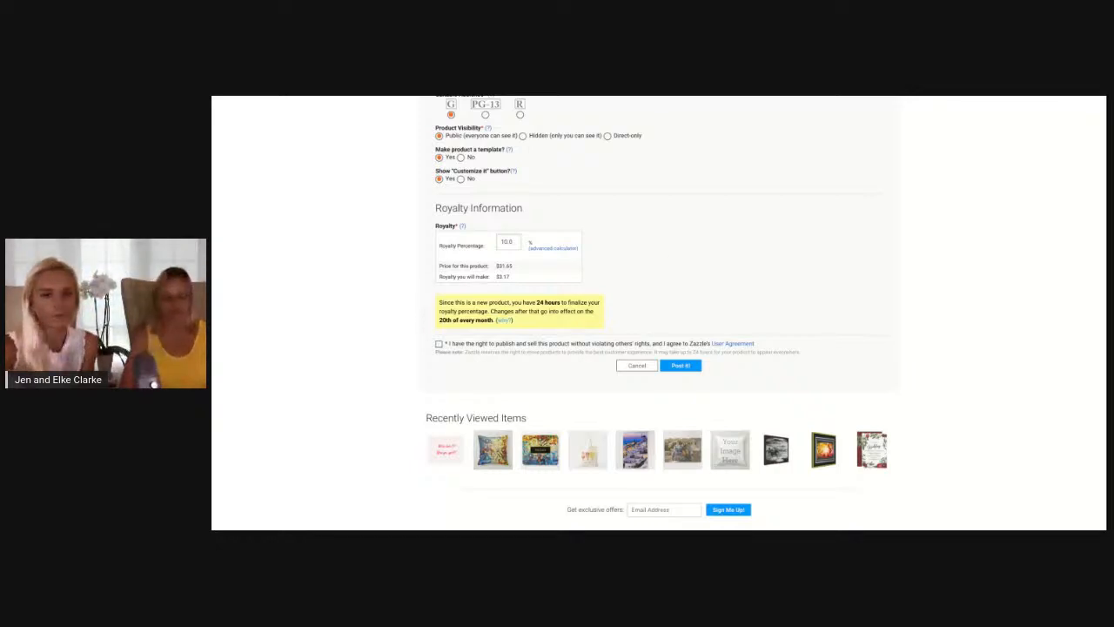
scroll(658, 313, down, 1)
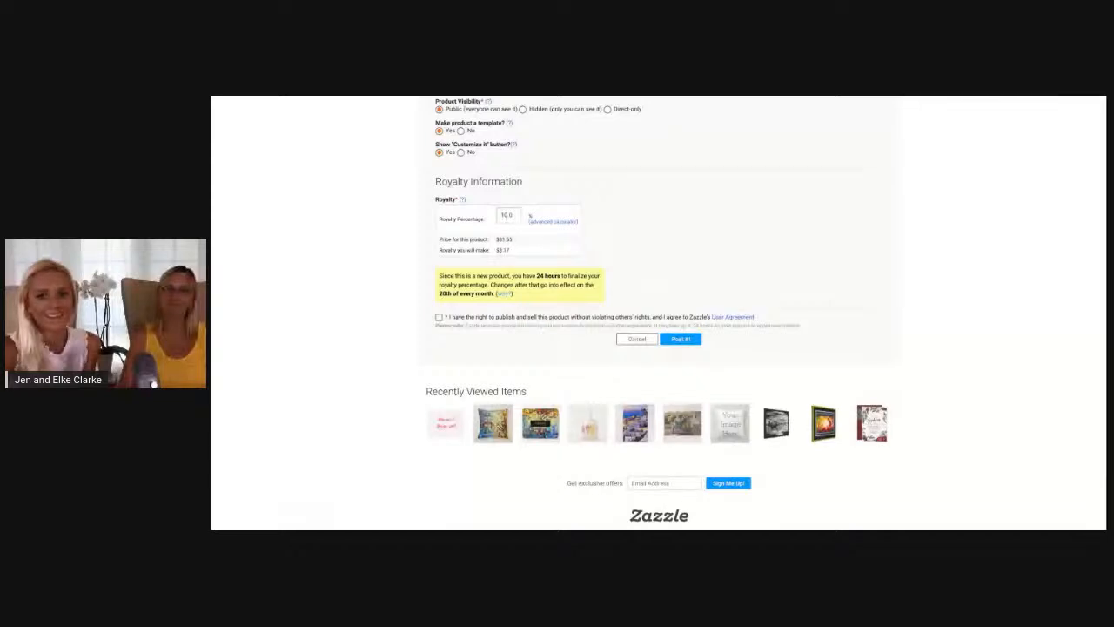
Set the royalty percentage to 99 and highlight the royalty amount calculated for this product
double_click(503, 216)
click(504, 216)
text(0)
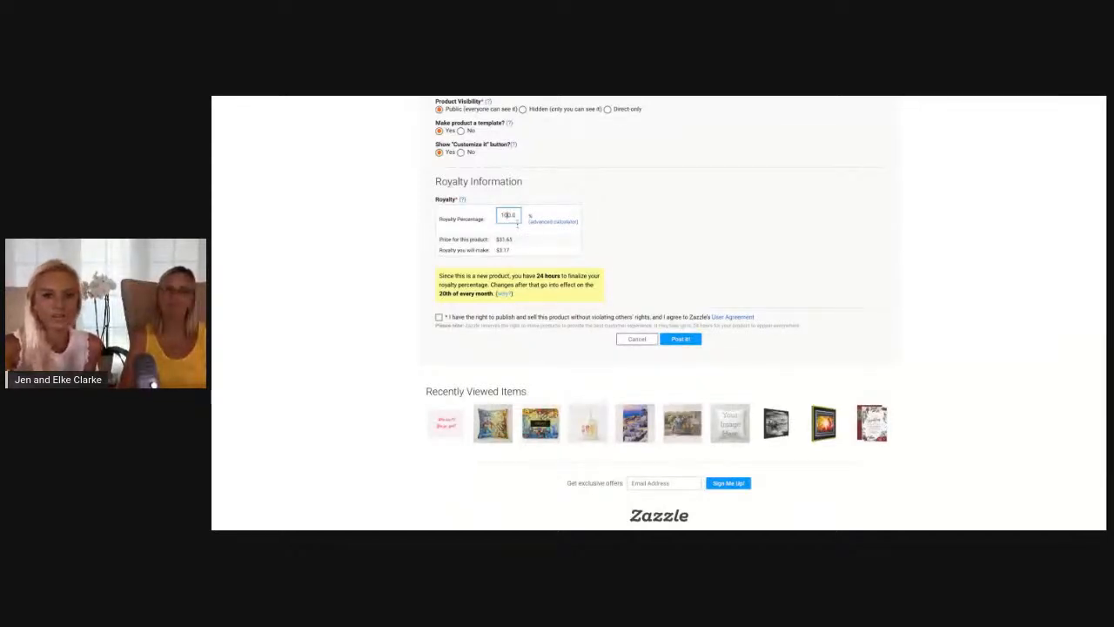
key(BackSpace)
key(BackSpace)
text(99)
click(705, 219)
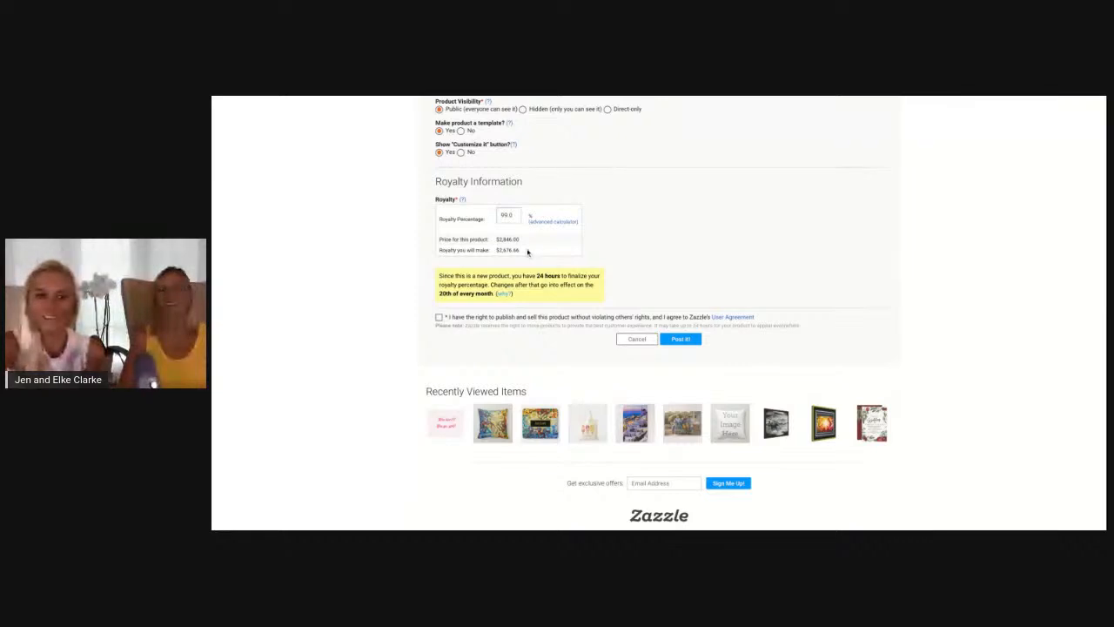
drag(527, 250, 481, 250)
click(391, 263)
Set the royalty percentage for the iPhone case to 10
double_click(505, 216)
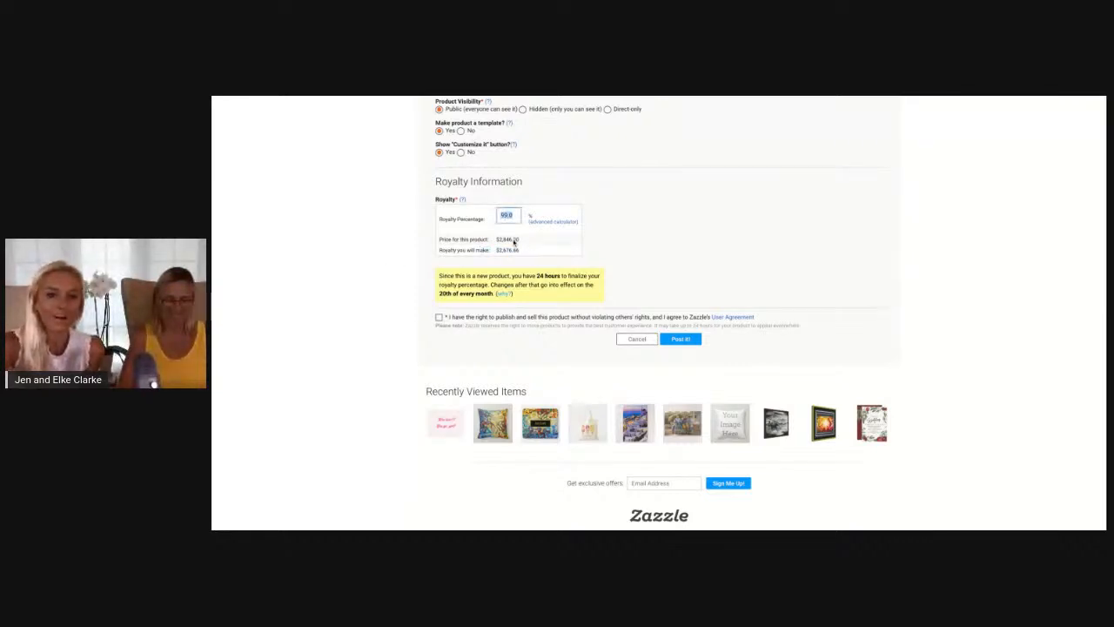
text(10)
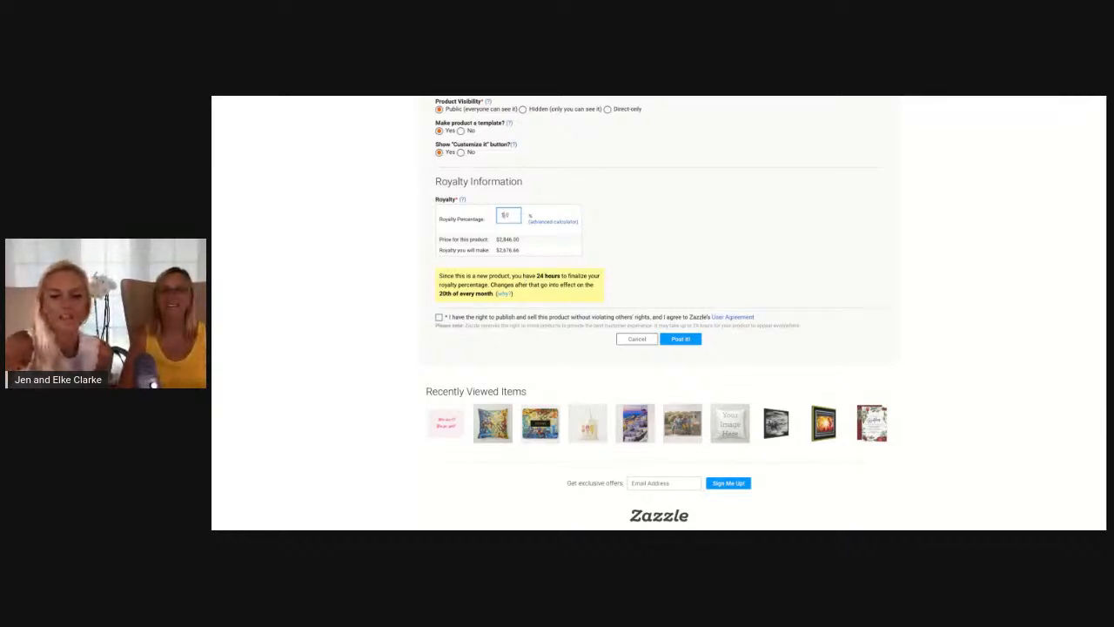
click(664, 296)
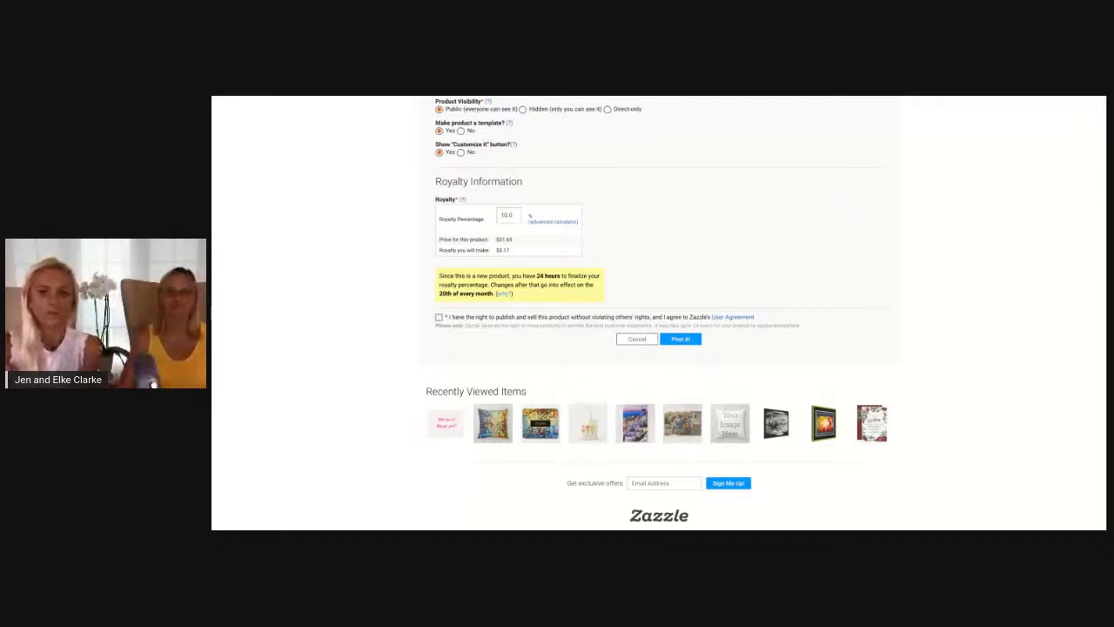
Review the product preview, categories, tags, additional information and royalty details before posting
scroll(658, 313, up, 1)
scroll(659, 314, up, 2)
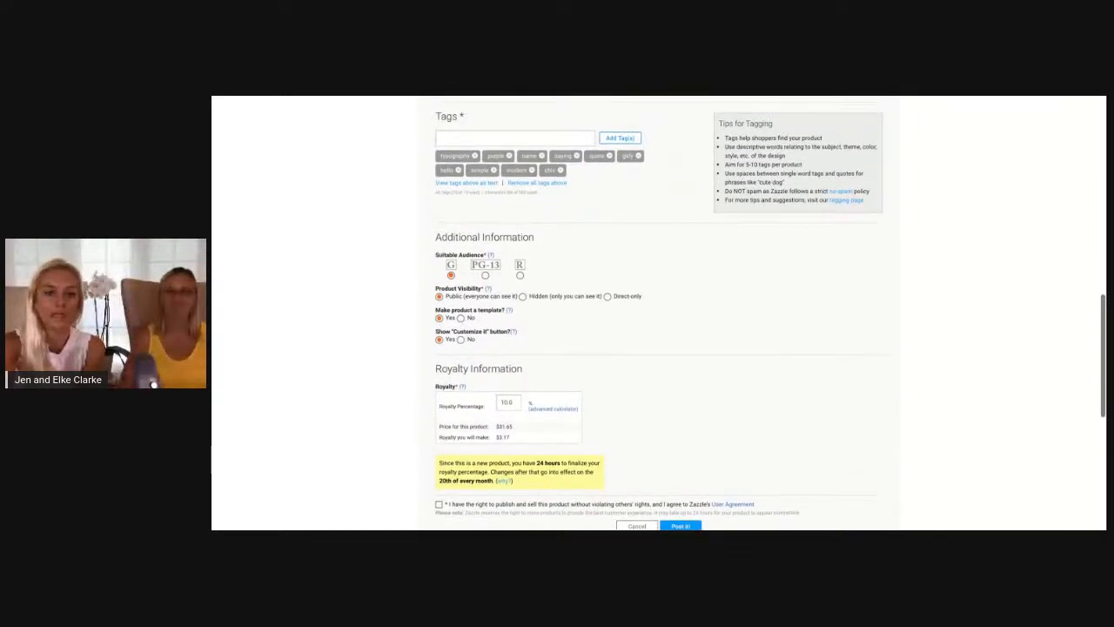
scroll(500, 283, up, 4)
scroll(515, 229, down, 2)
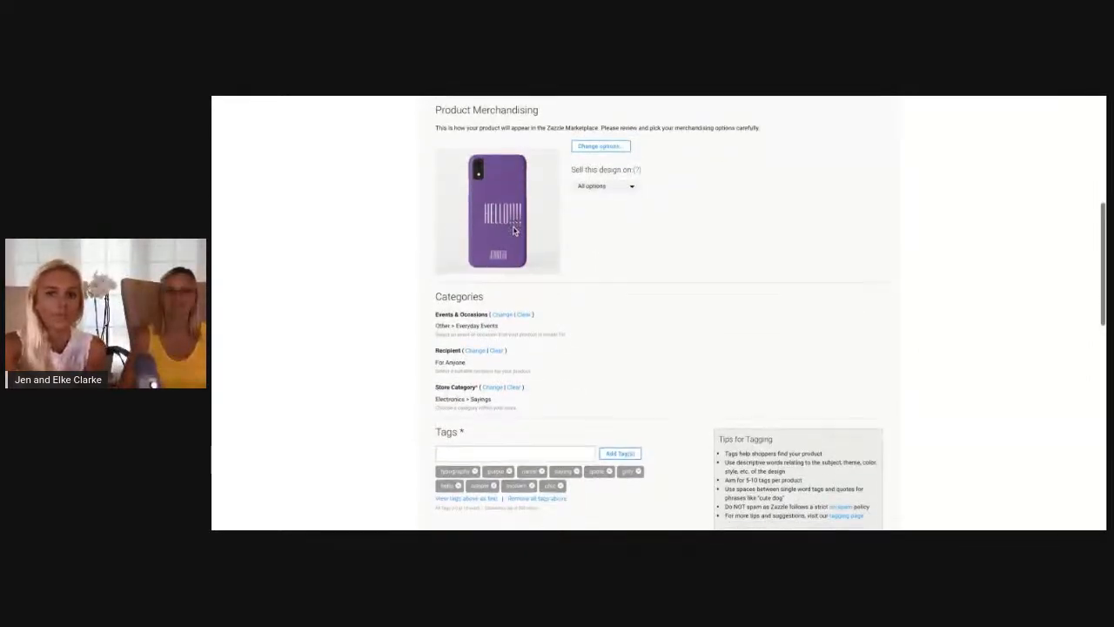
scroll(512, 236, down, 3)
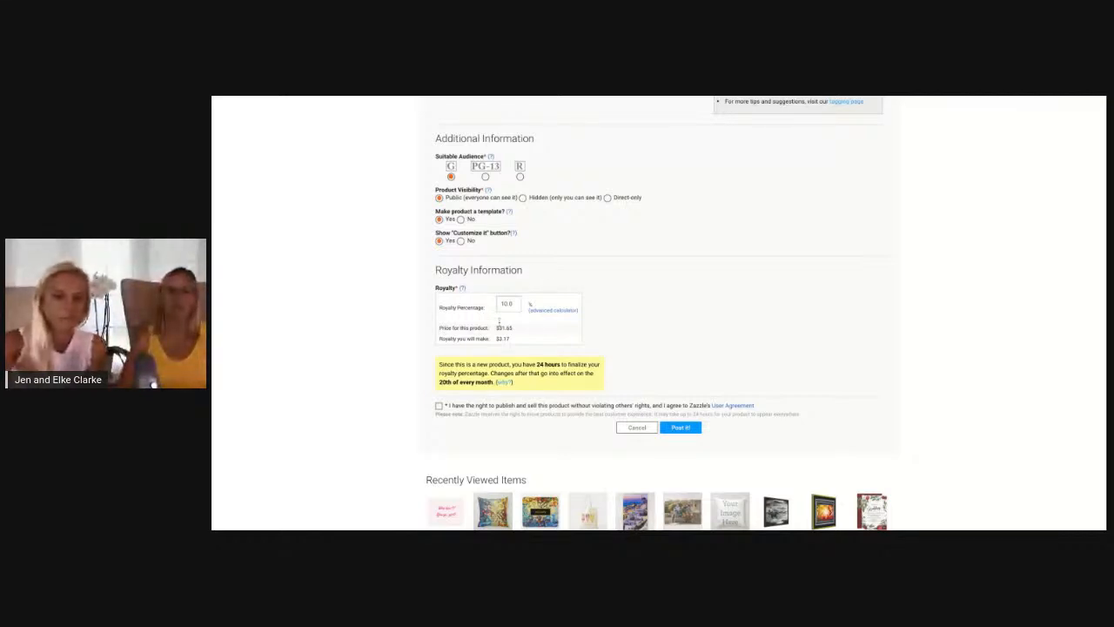
scroll(604, 279, down, 1)
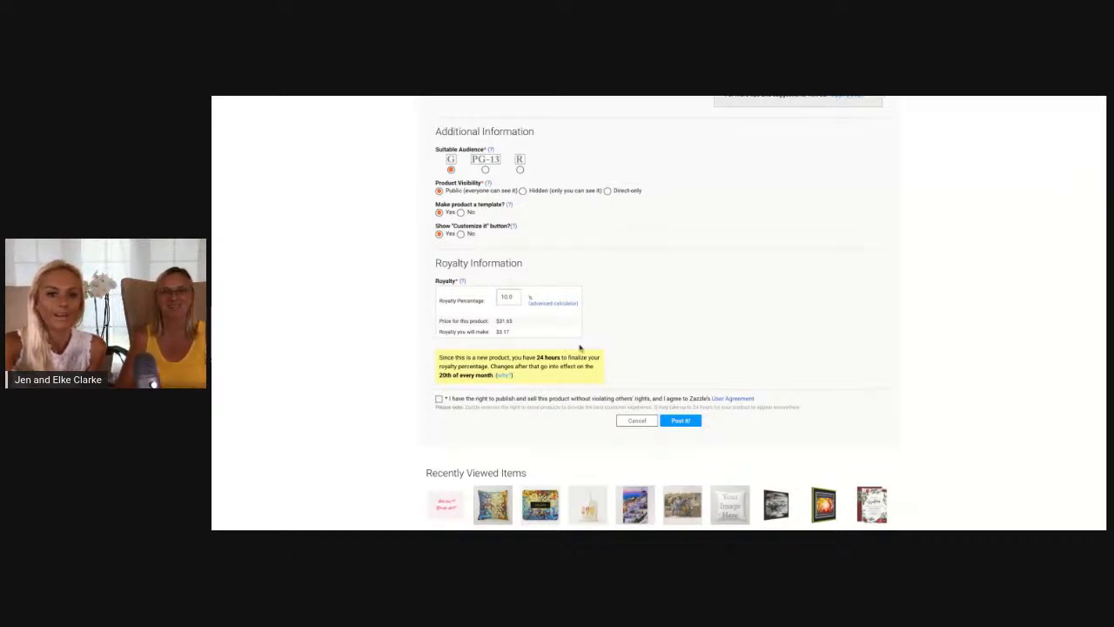
Set the royalty percentage to 99 and try replacing it with 0
double_click(507, 297)
click(510, 296)
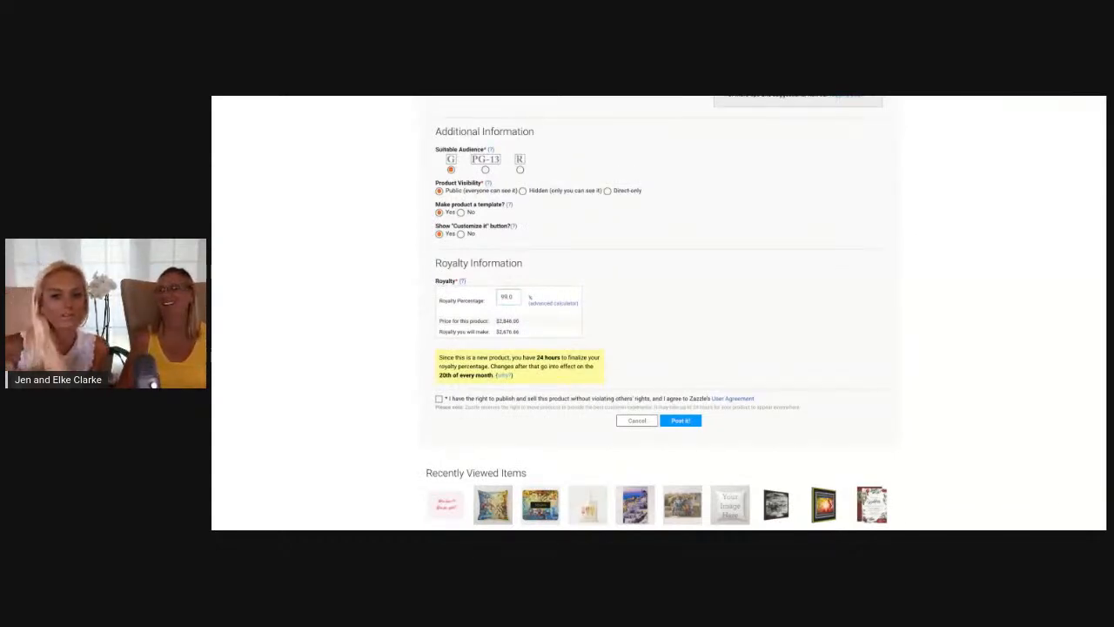
click(502, 297)
key(BackSpace)
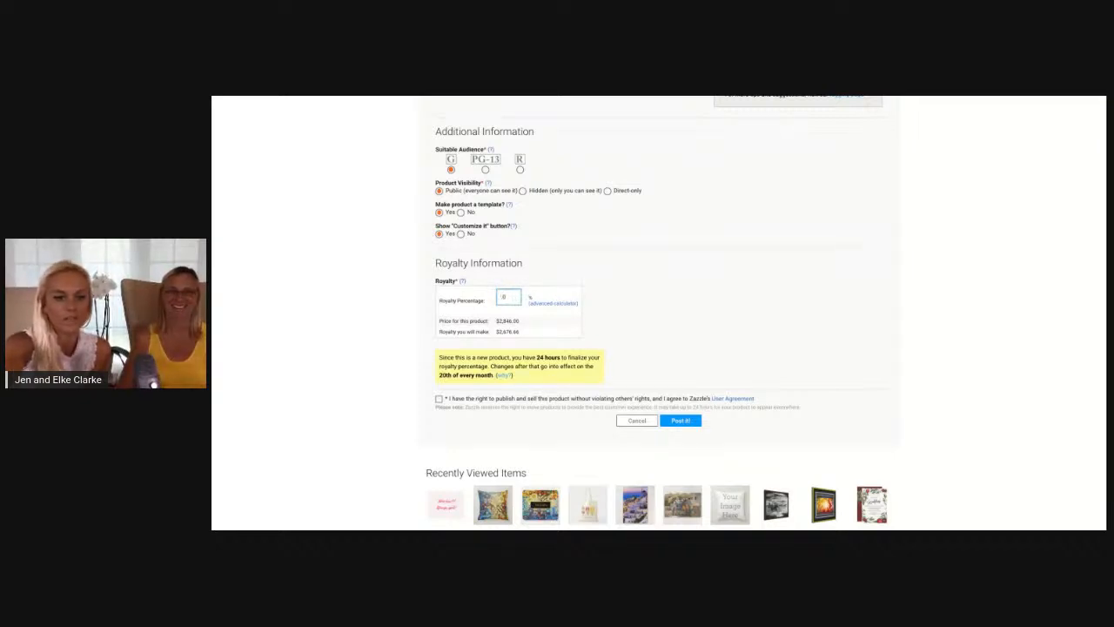
key(Tab)
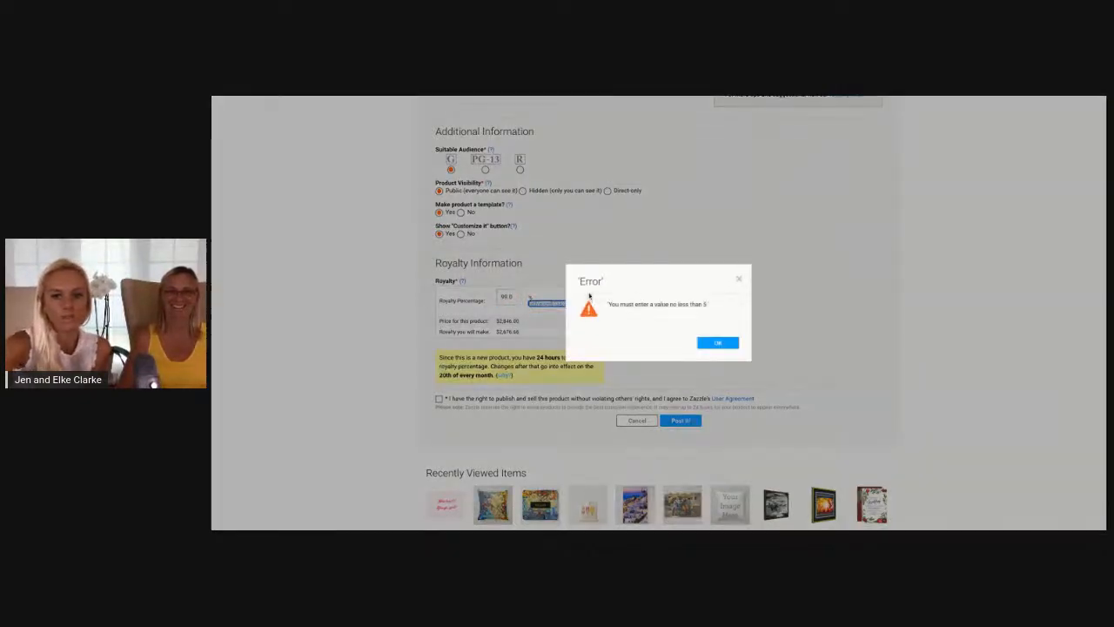
click(738, 280)
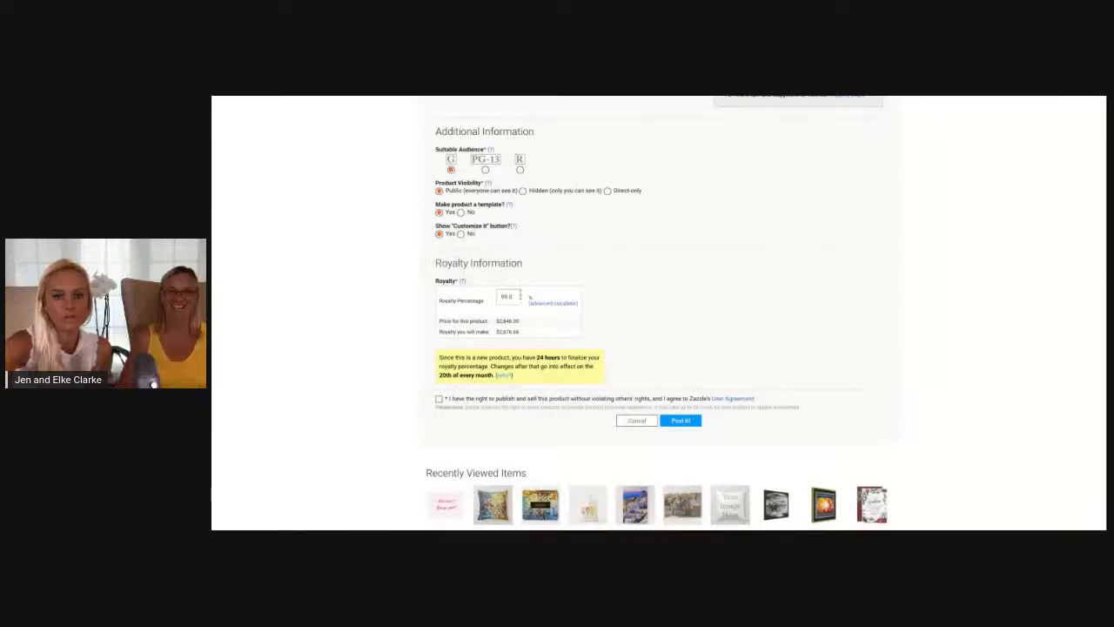
Set the royalty percentage back to 10
double_click(507, 296)
click(508, 296)
text(0)
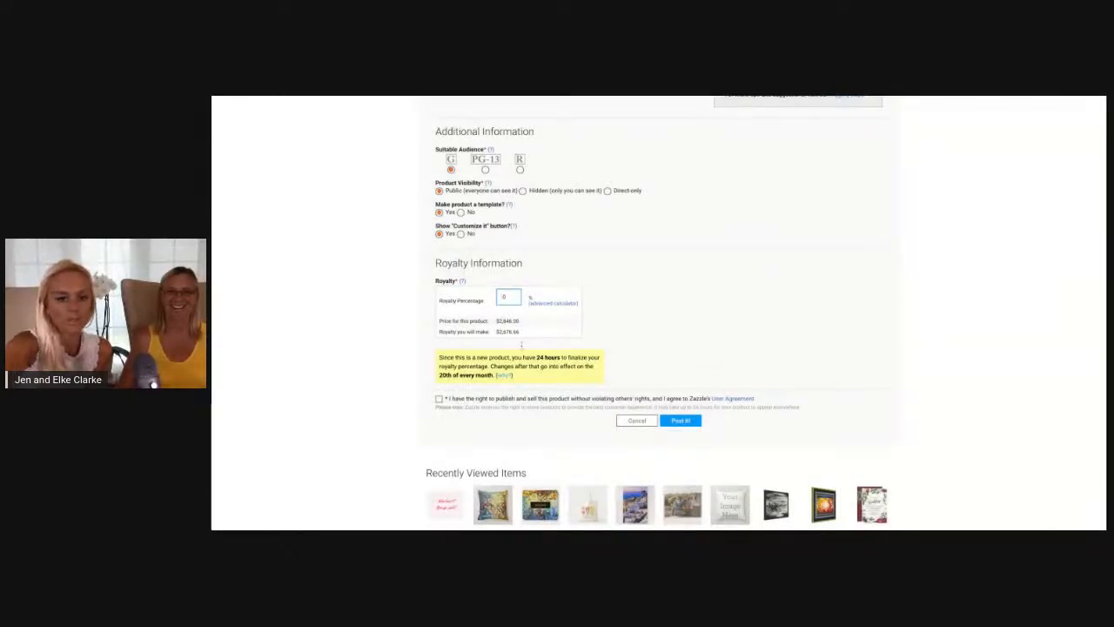
text(10.0)
click(699, 362)
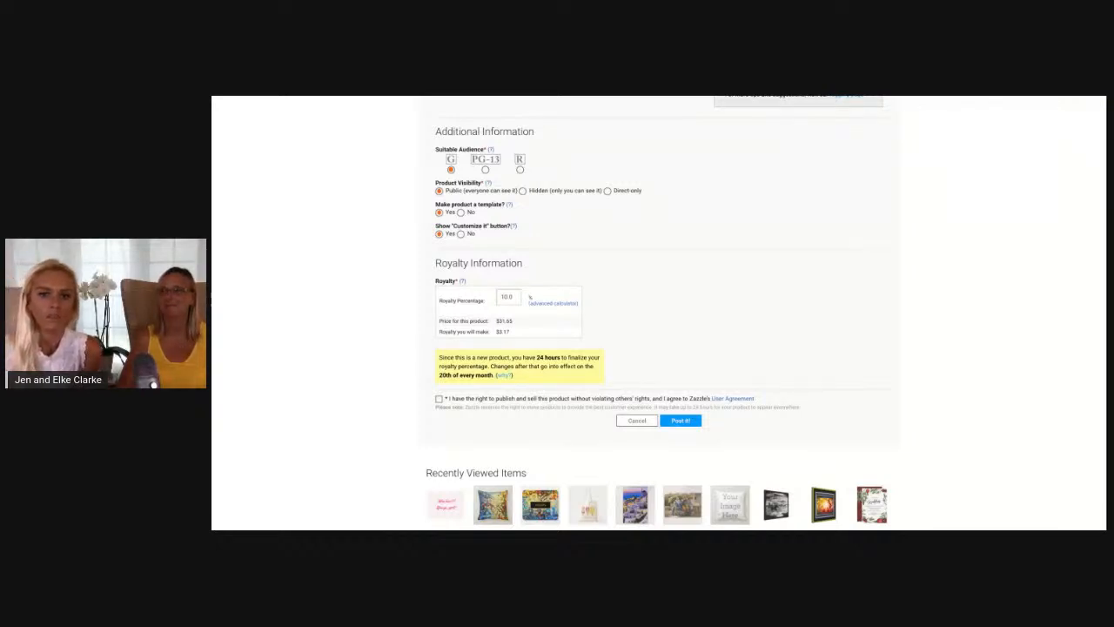
Confirm the right to publish and sell the product, agree to the User Agreement, and post the product
click(442, 402)
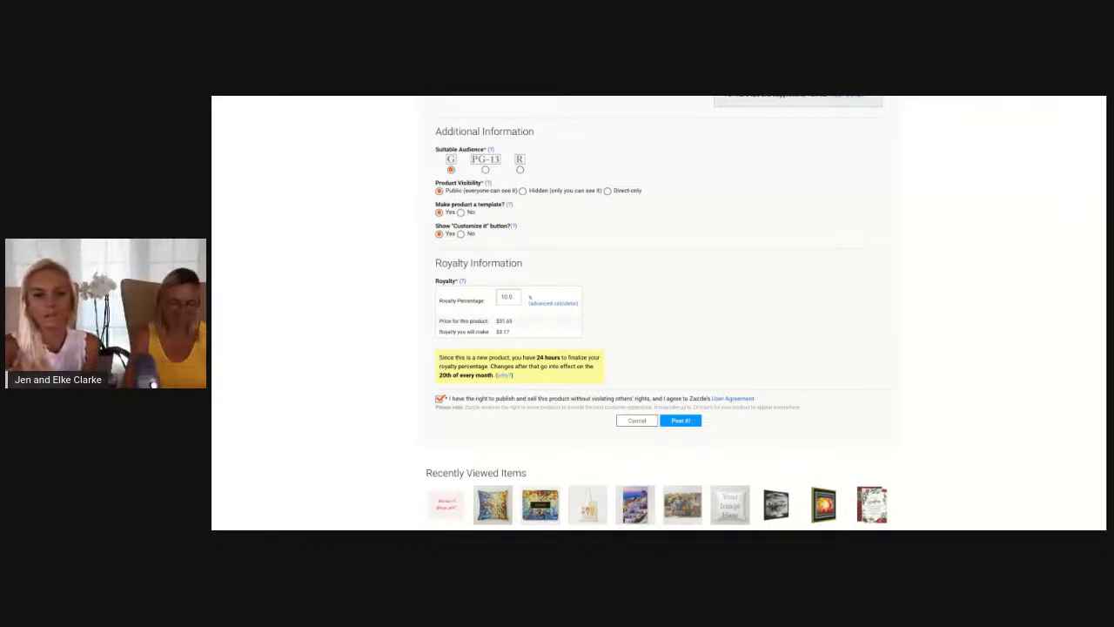
click(665, 421)
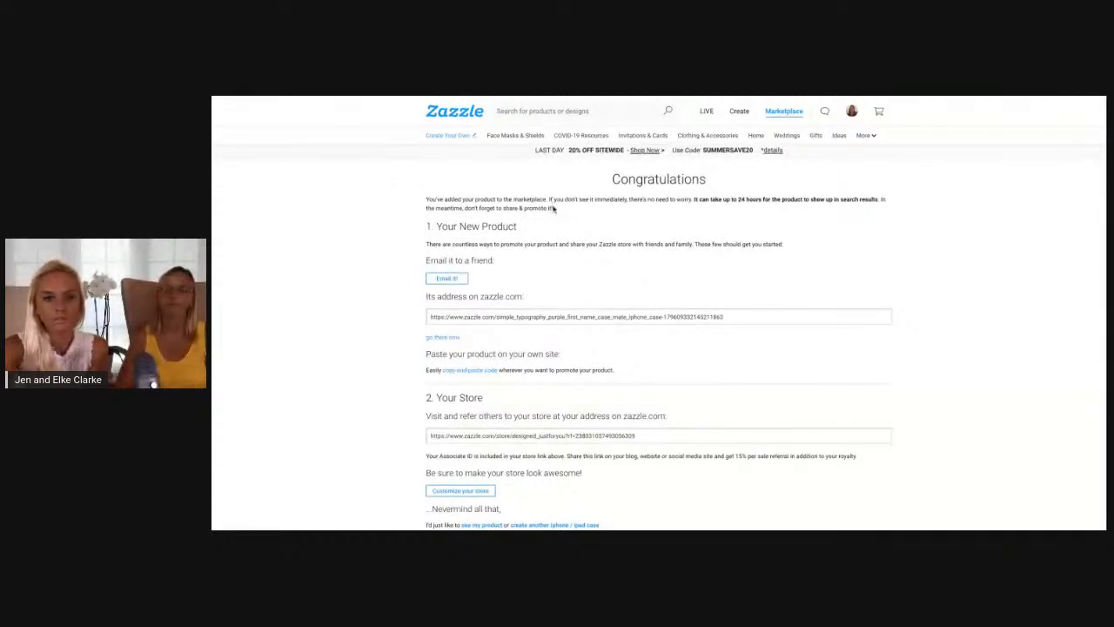
Review the product and store promotion options on the Congratulations page and open the new product's page
scroll(497, 218, down, 1)
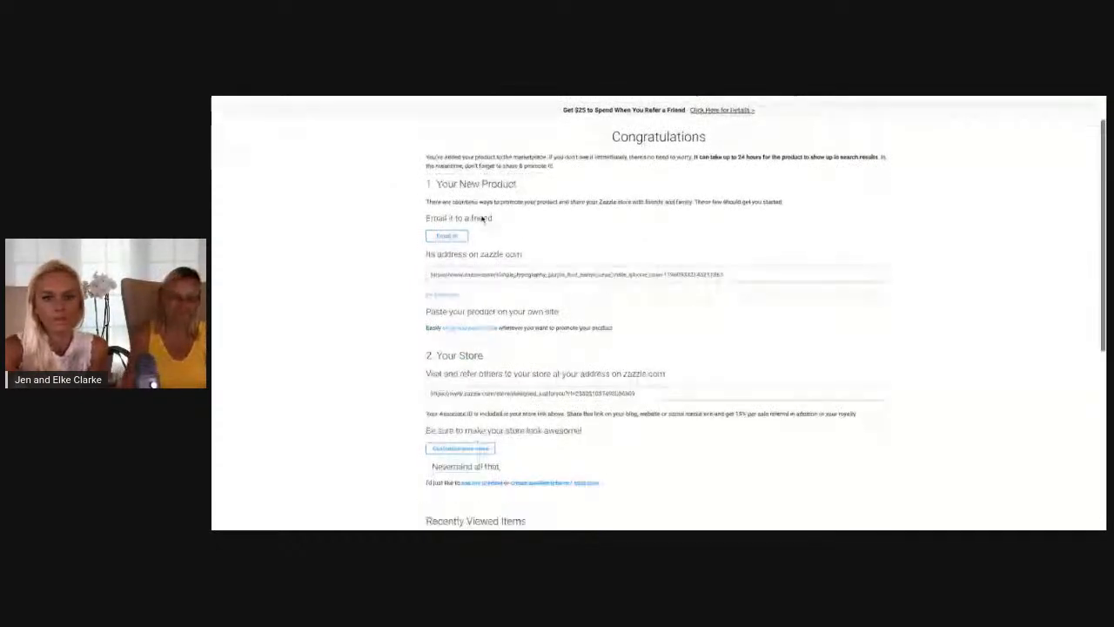
scroll(476, 354, down, 2)
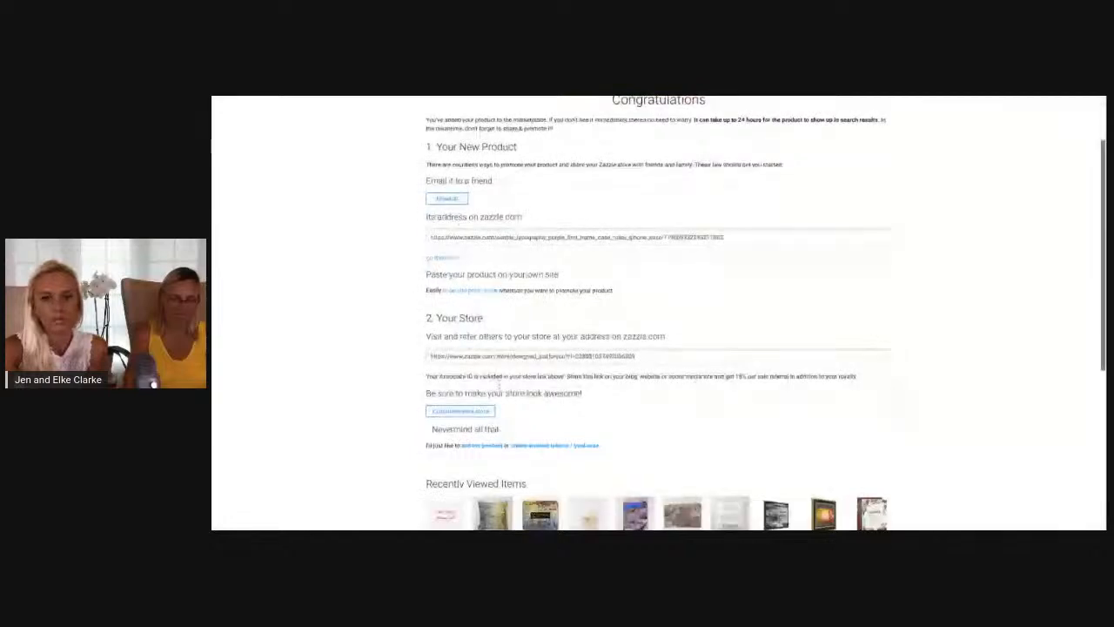
scroll(479, 296, up, 2)
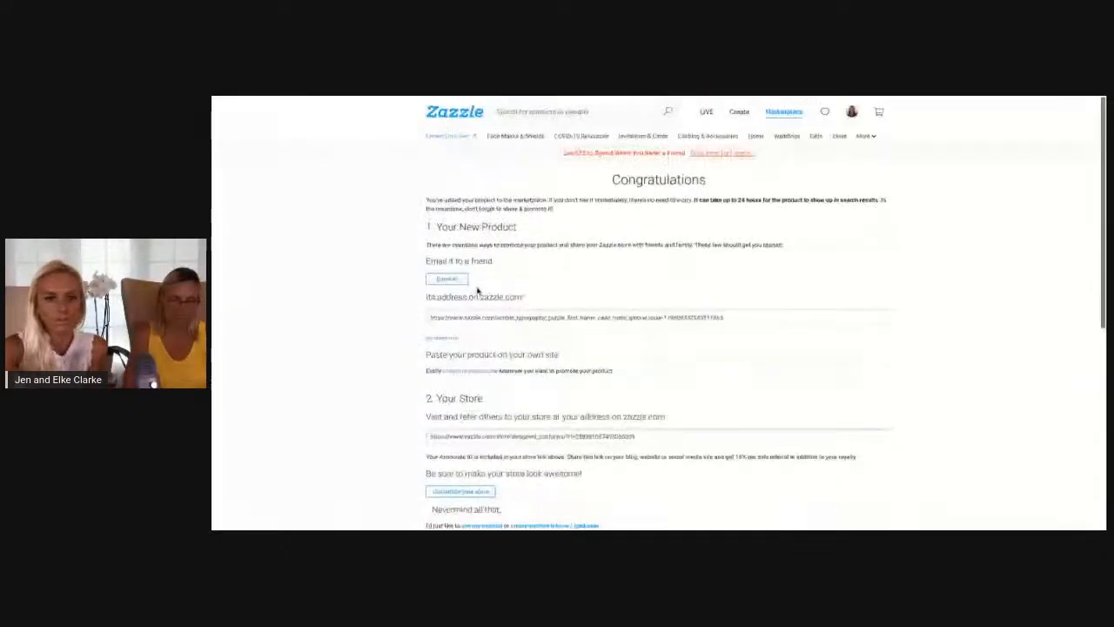
scroll(477, 290, down, 1)
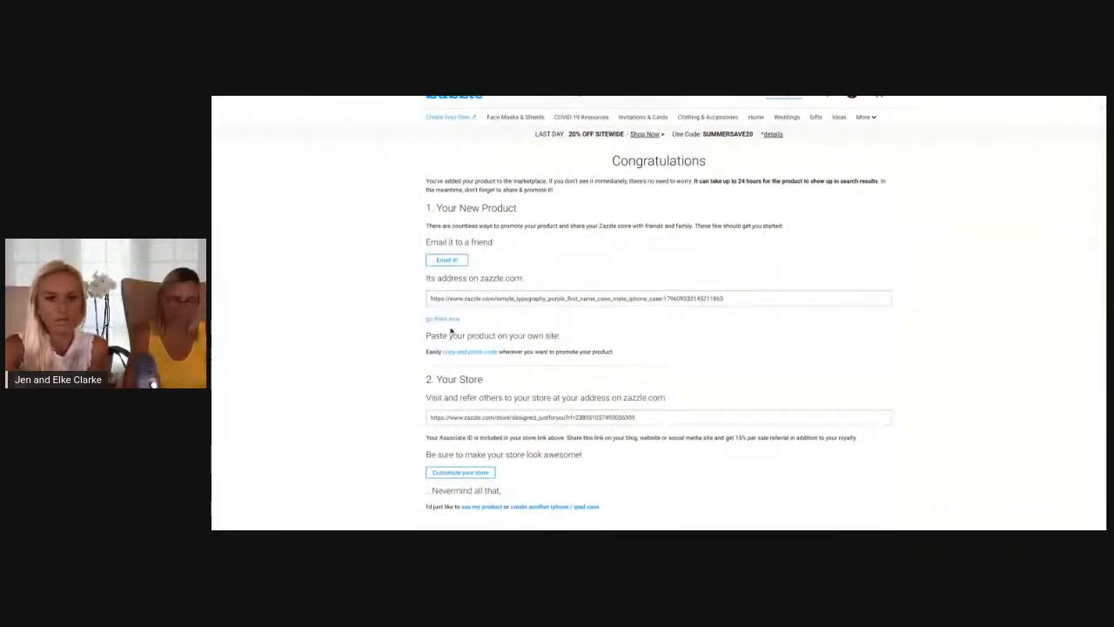
scroll(510, 509, down, 1)
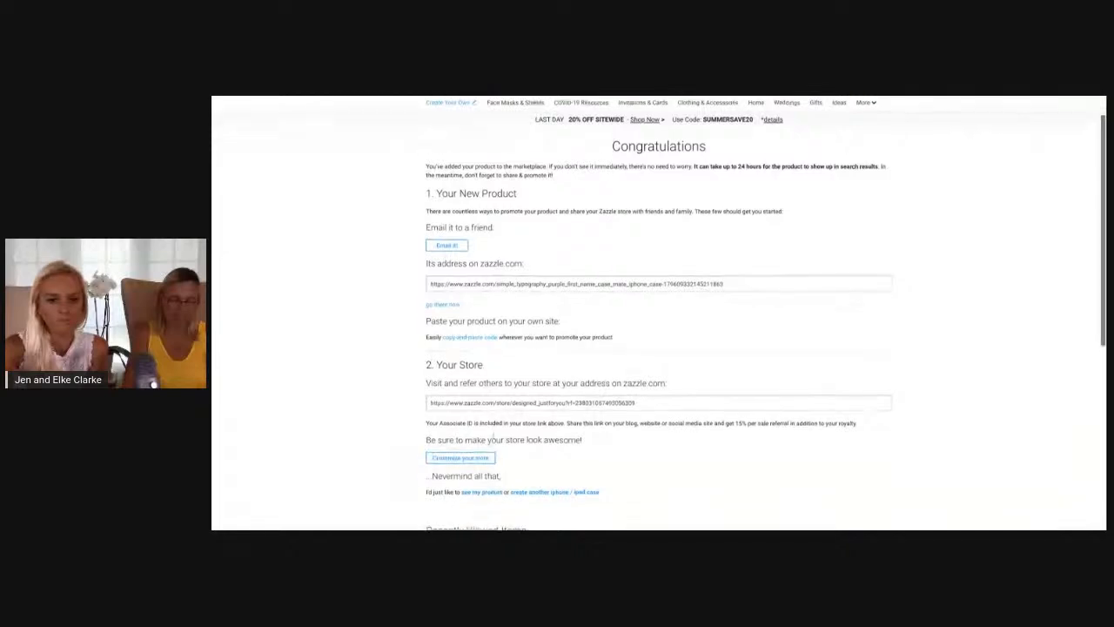
scroll(435, 448, down, 2)
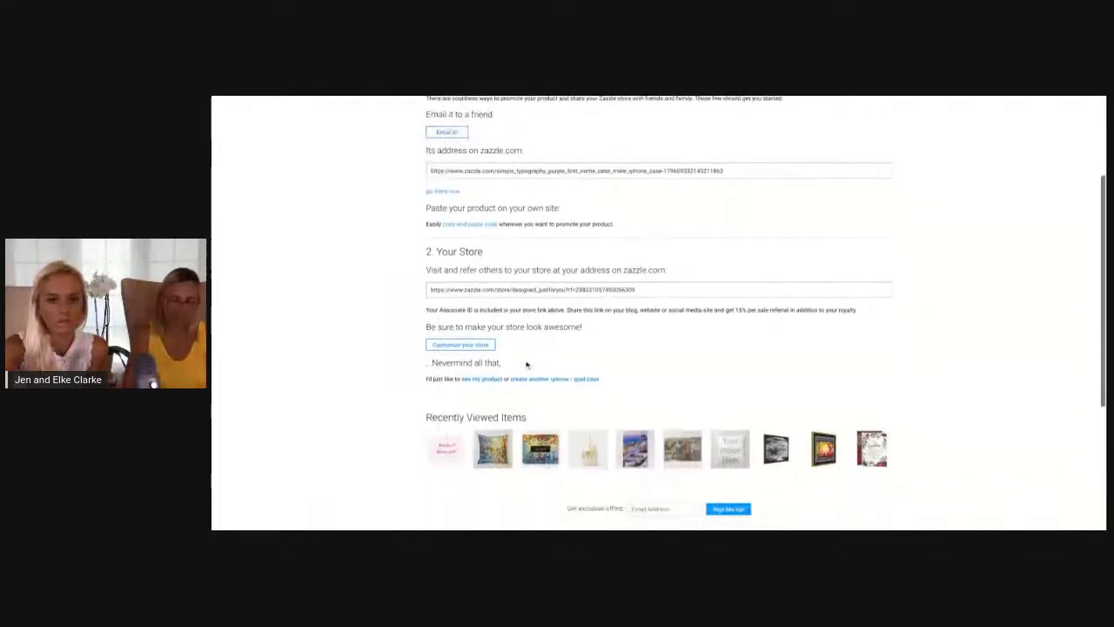
click(475, 380)
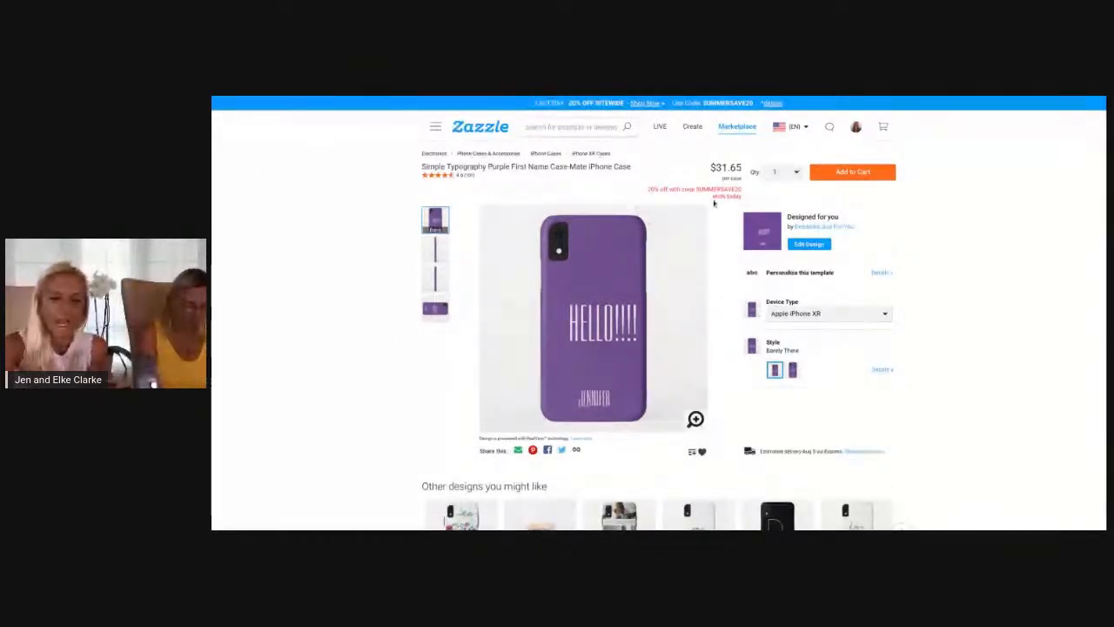
Examine the published case's product page, highlighting the "Other designs you might like" heading and checking the related designs
scroll(729, 208, down, 1)
scroll(729, 208, down, 2)
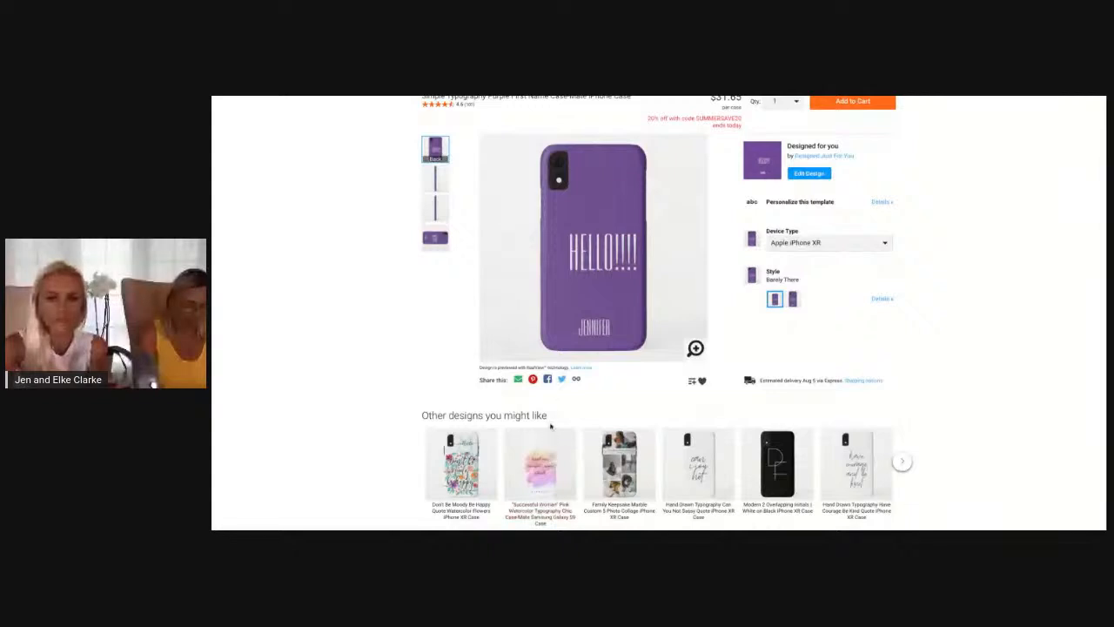
scroll(587, 318, up, 1)
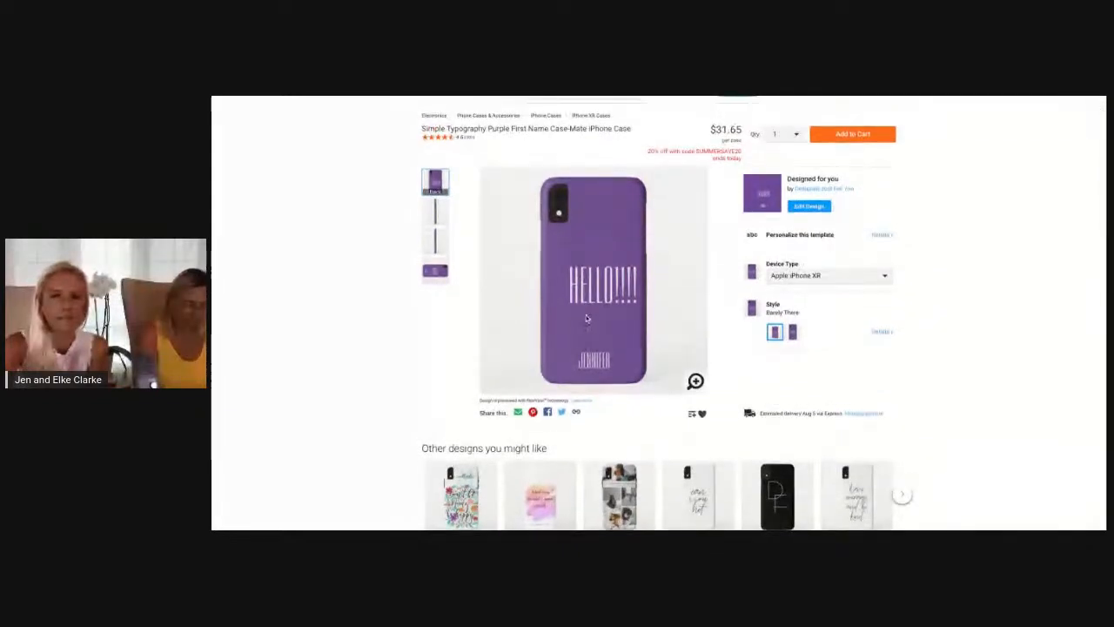
scroll(586, 319, down, 1)
scroll(586, 319, down, 1)
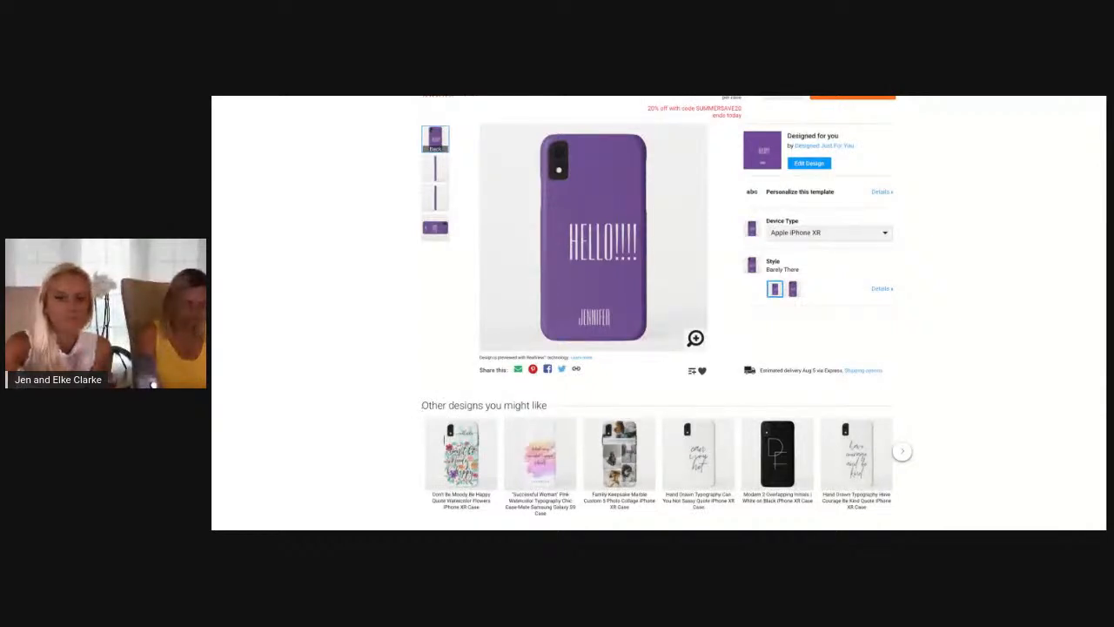
drag(422, 407, 548, 406)
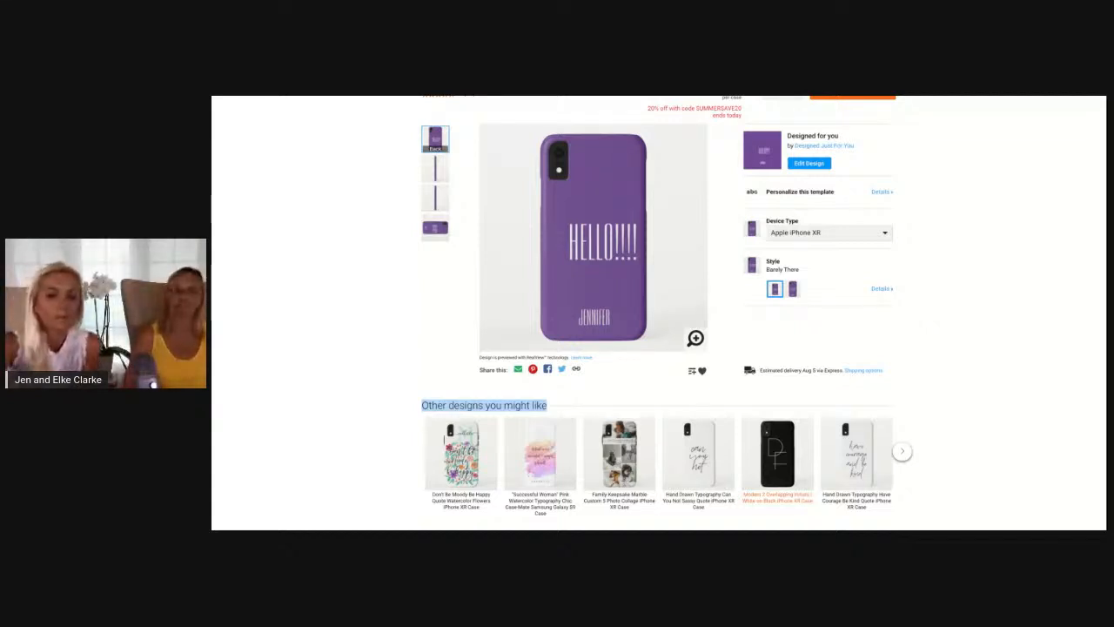
click(383, 432)
scroll(383, 433, down, 1)
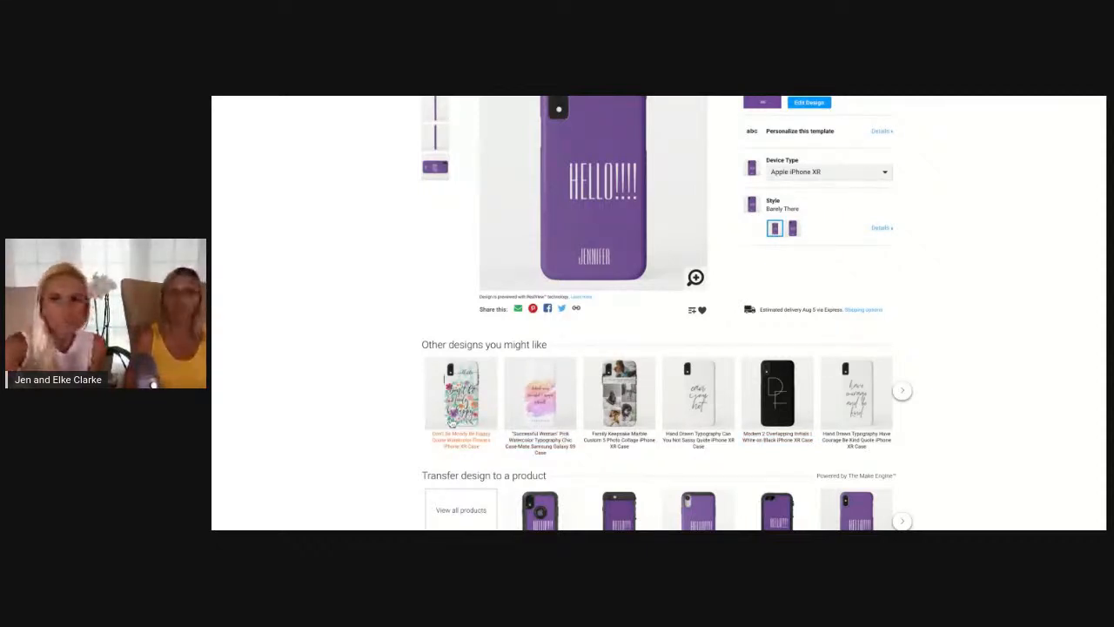
scroll(428, 348, up, 1)
scroll(429, 342, up, 2)
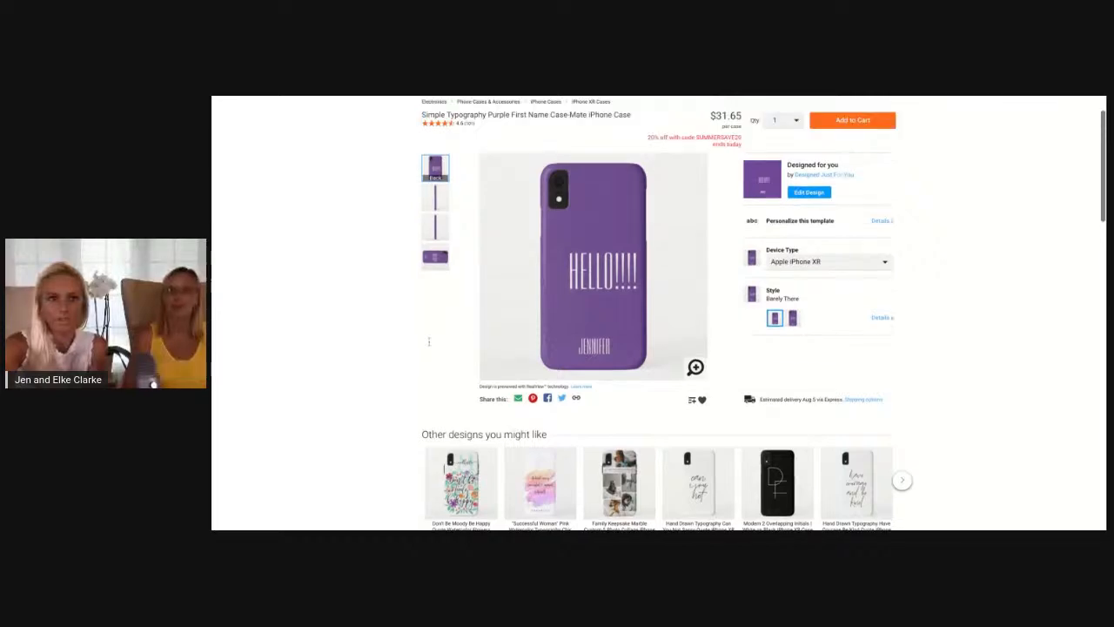
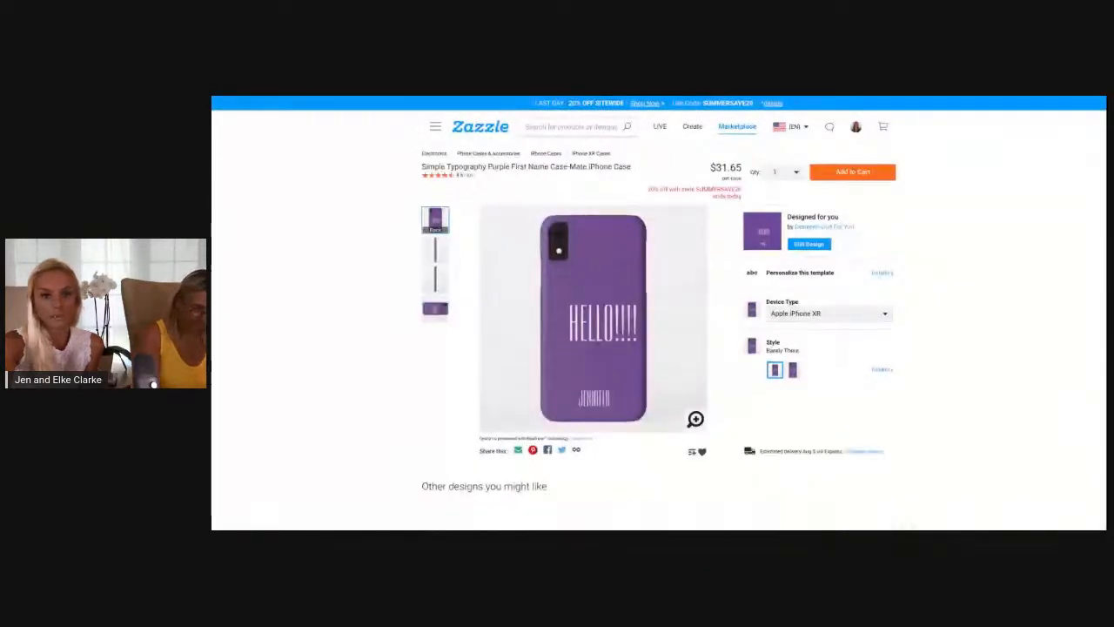
Browse the alternative products offered under "Transfer design to a product" on the published case's page
scroll(659, 312, down, 3)
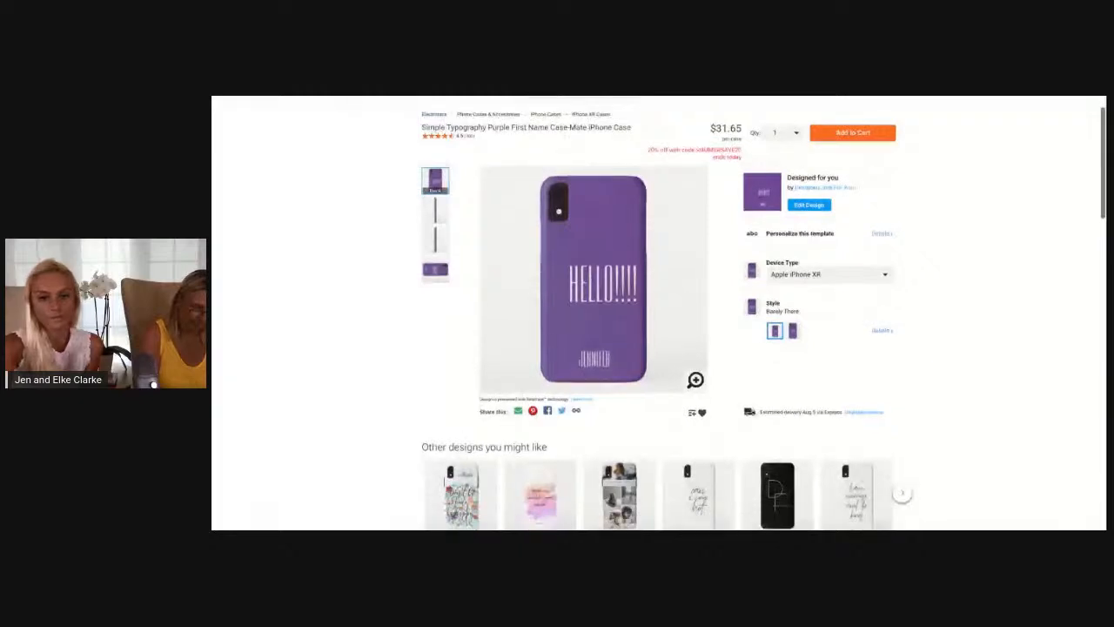
scroll(659, 313, down, 3)
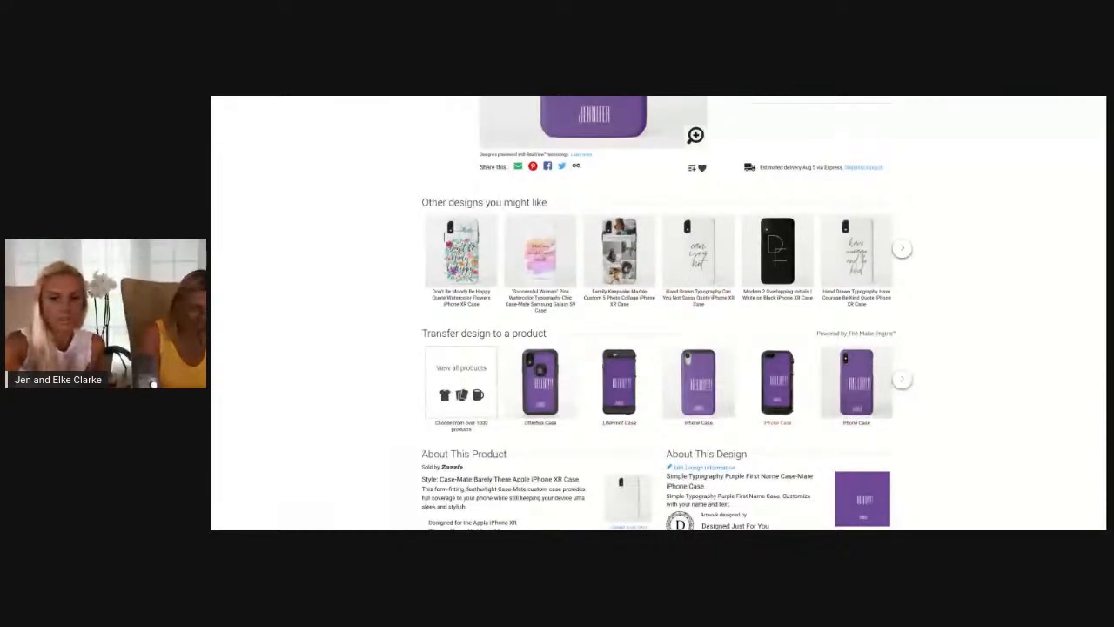
click(902, 380)
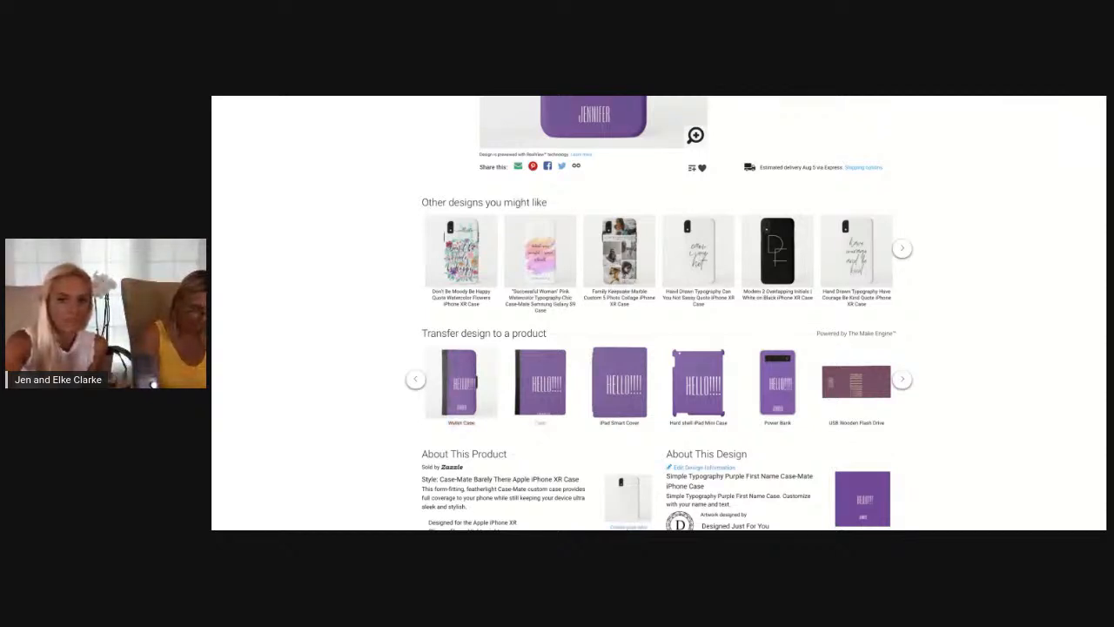
click(416, 379)
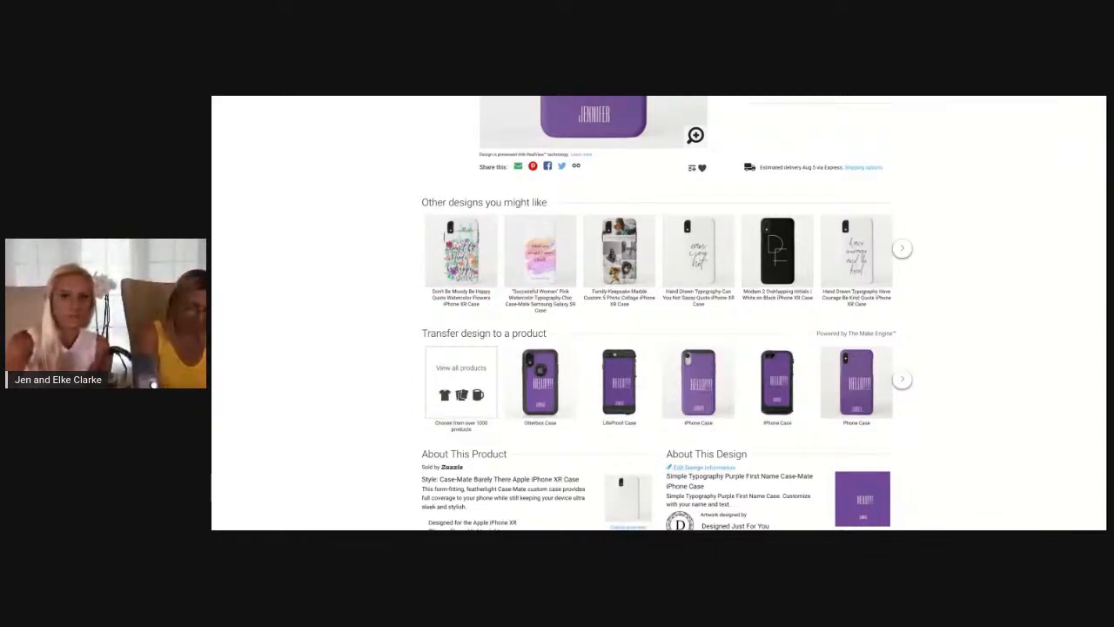
scroll(659, 313, up, 3)
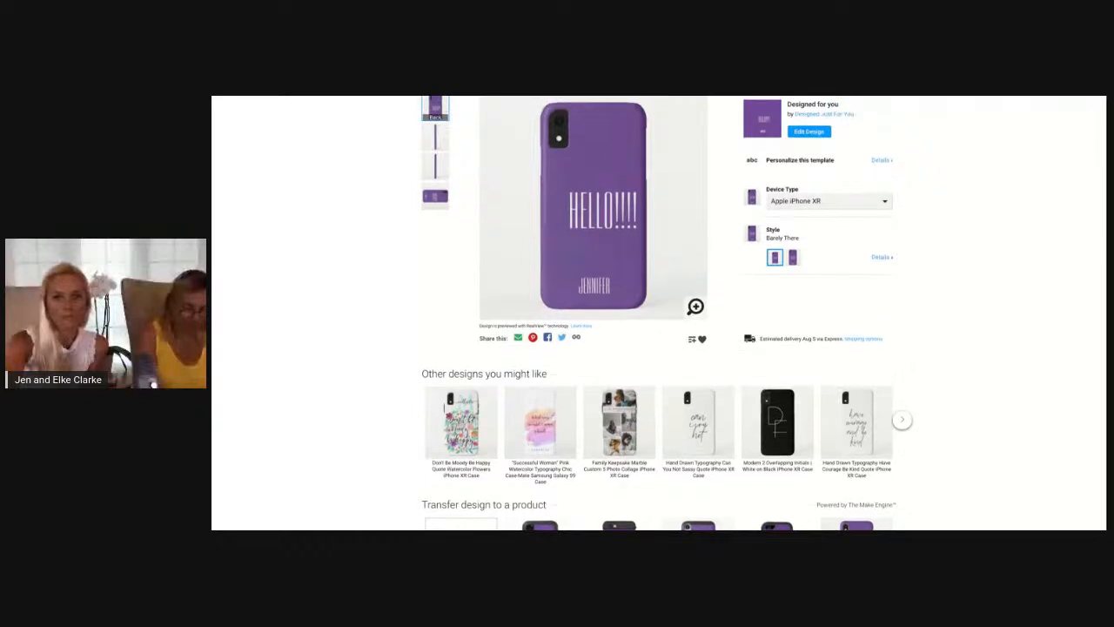
scroll(659, 313, down, 3)
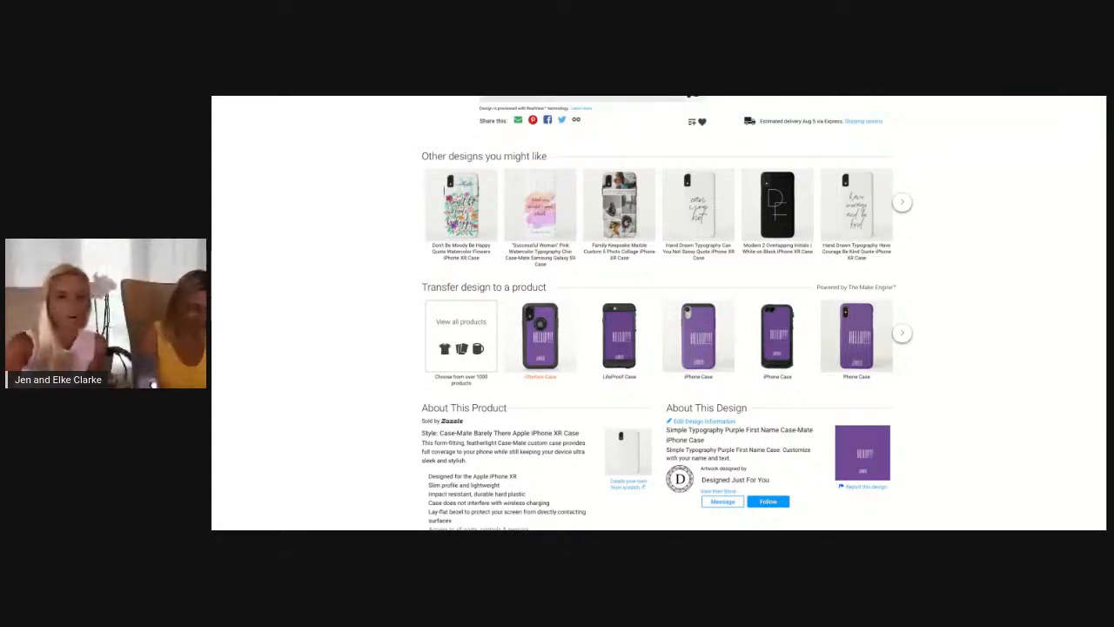
Open the design on the Otterbox Case for editing and move the "HELLO!!!!" text lower, between the round cutout and the name
click(539, 335)
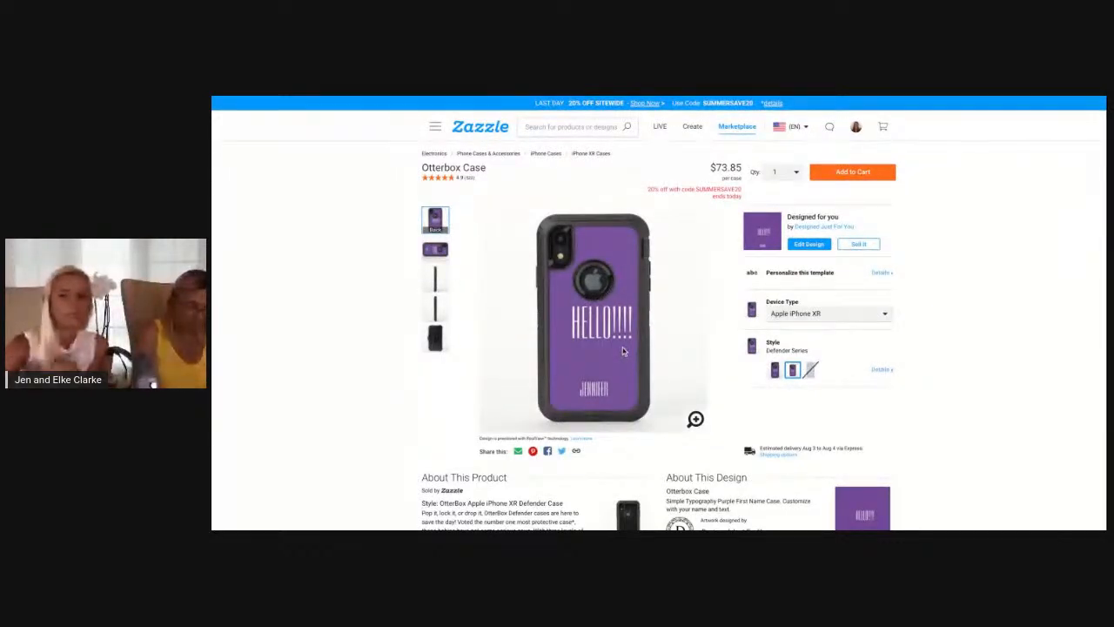
click(811, 247)
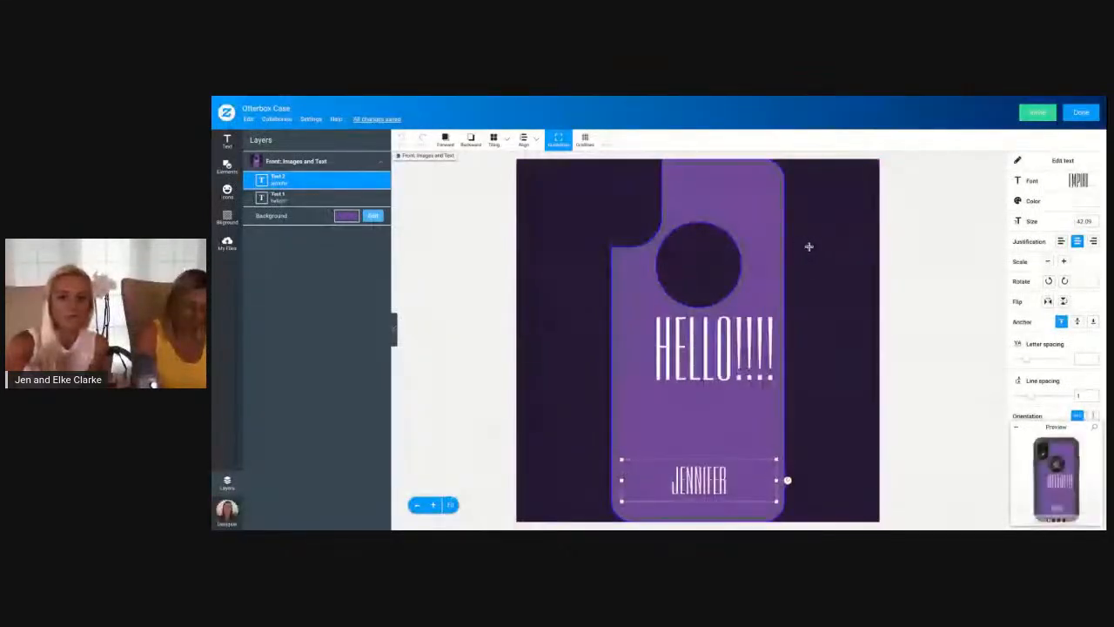
drag(739, 338, 739, 374)
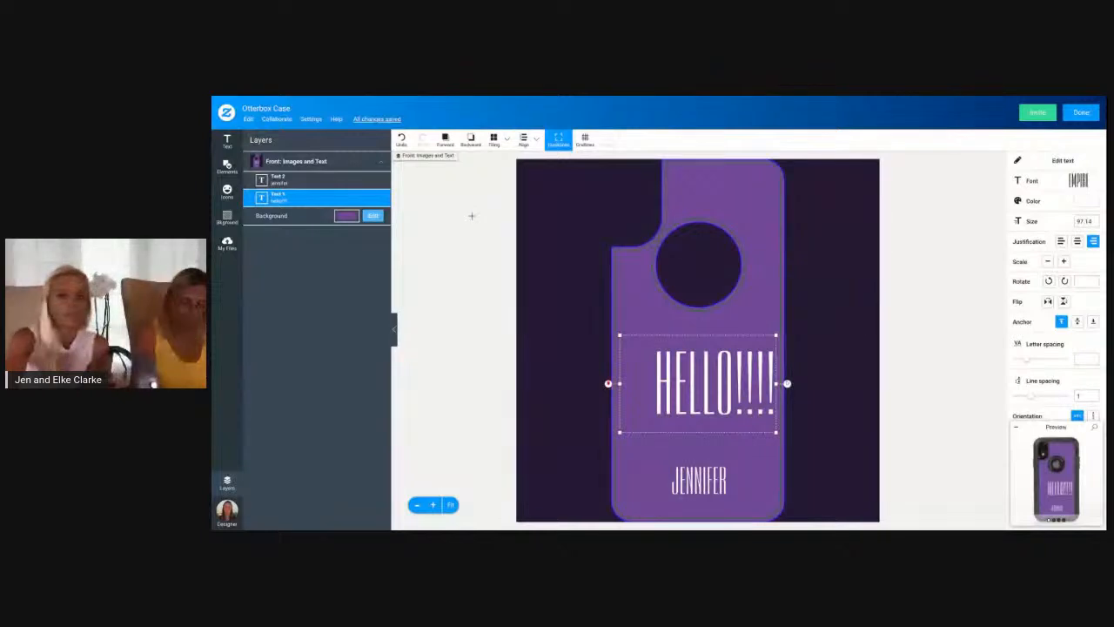
Lock the name text layer, shift "HELLO!!!!" slightly lower, unlock the name layer, and finish editing the Otterbox Case
click(252, 181)
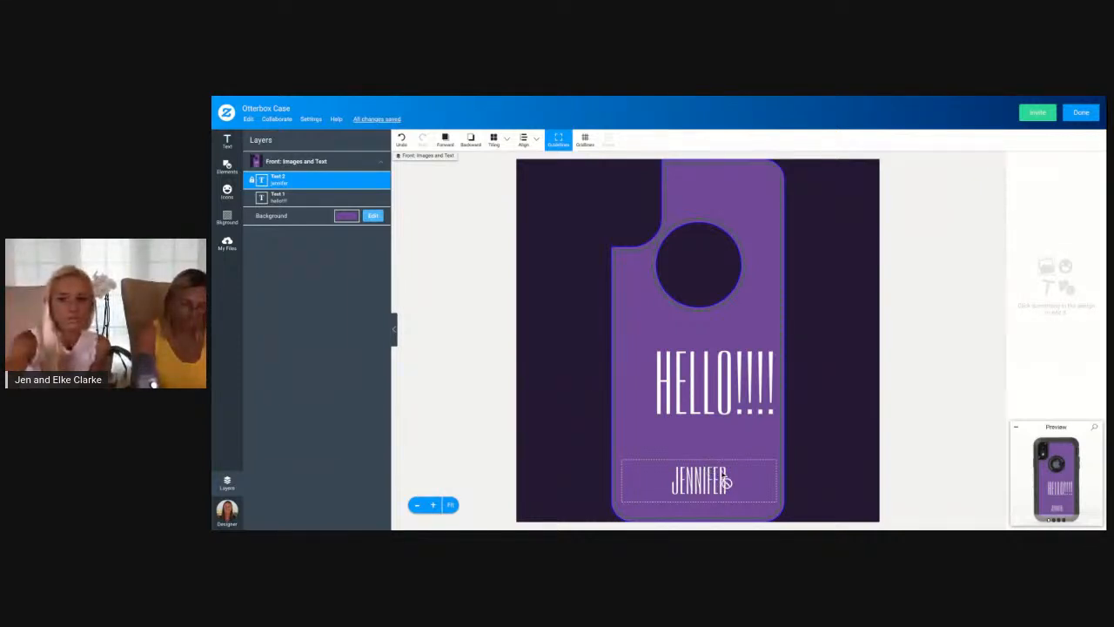
click(731, 401)
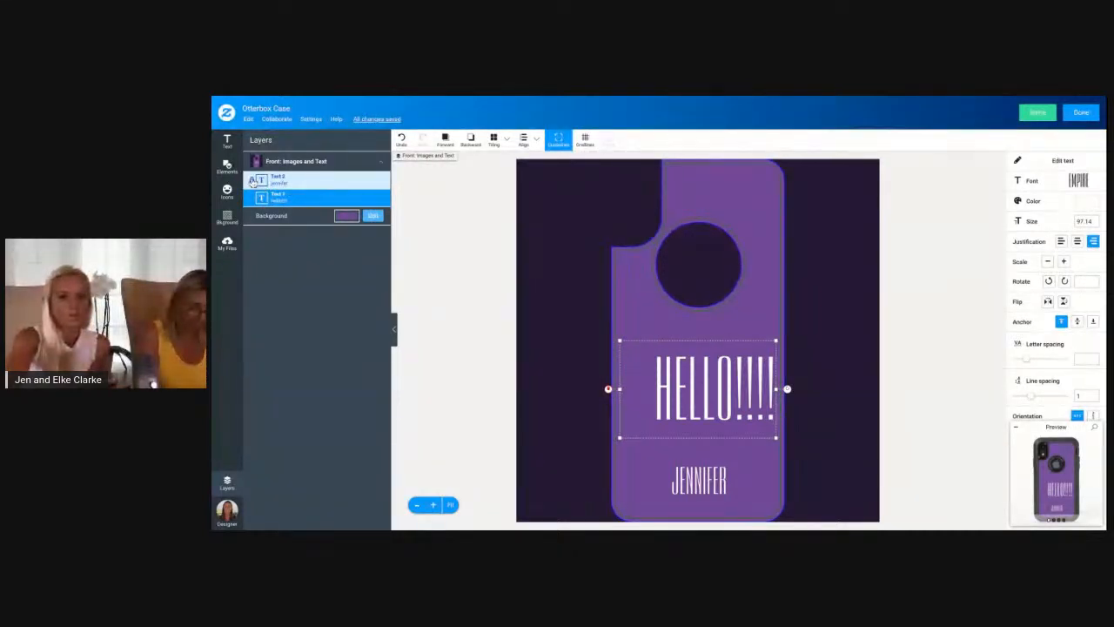
click(253, 180)
click(1081, 113)
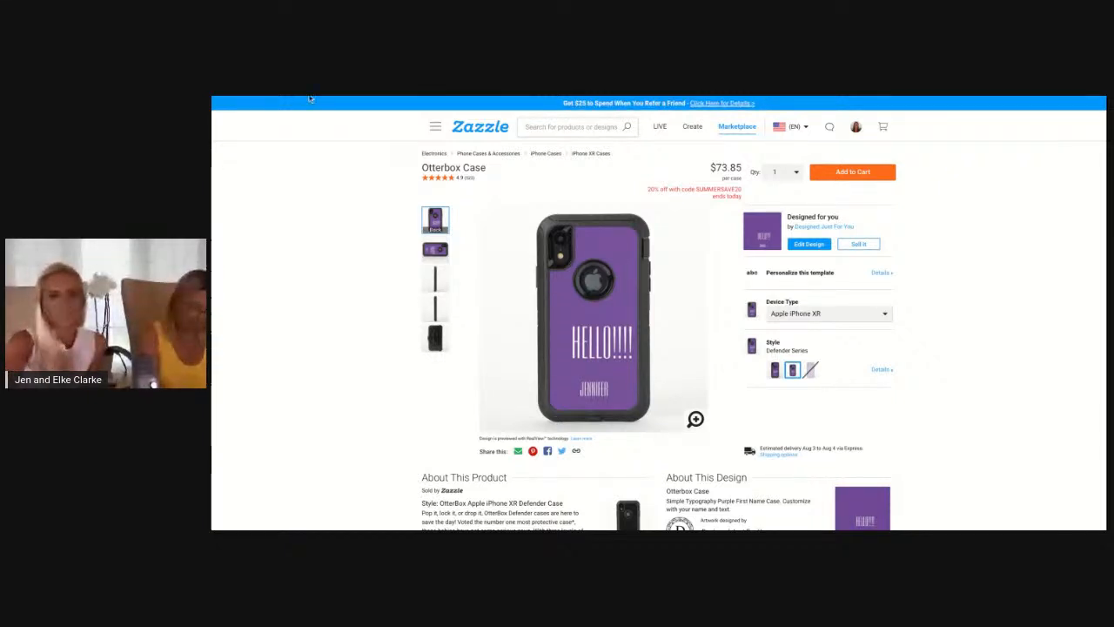
Look over the Otterbox Case page, return to the original iPhone XR case's page, and browse further products for transferring the design
scroll(579, 350, down, 3)
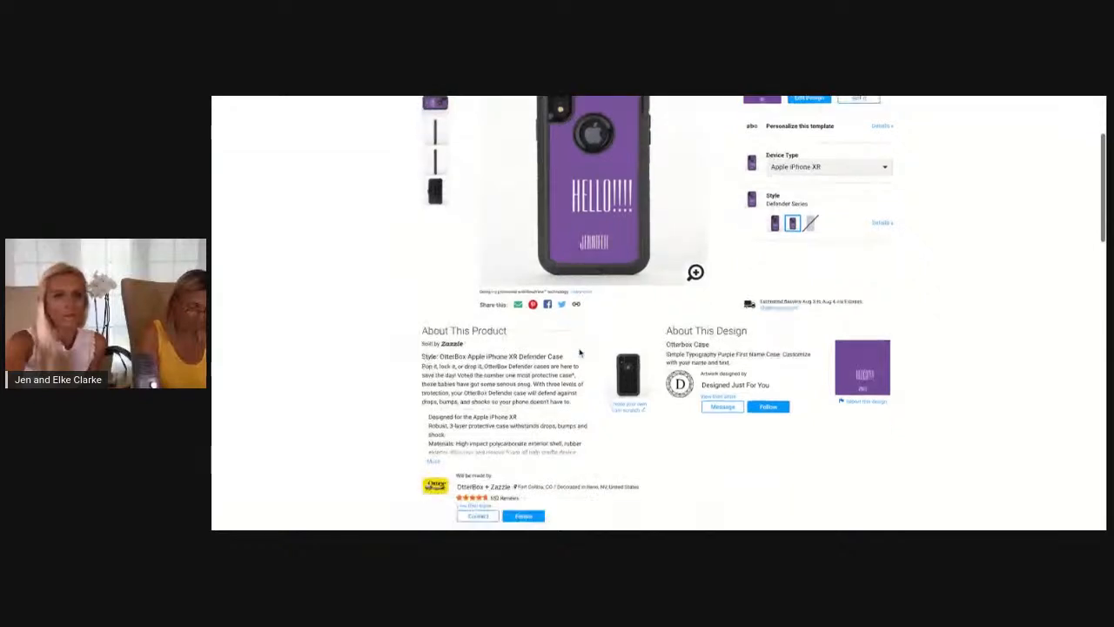
scroll(580, 353, down, 1)
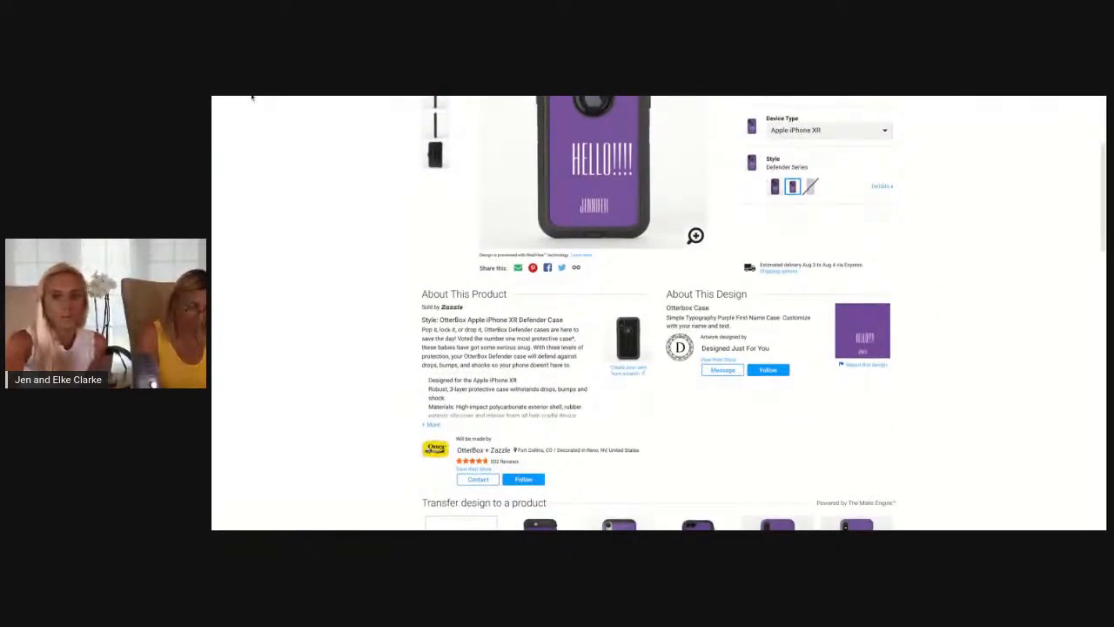
click(253, 96)
scroll(661, 313, up, 4)
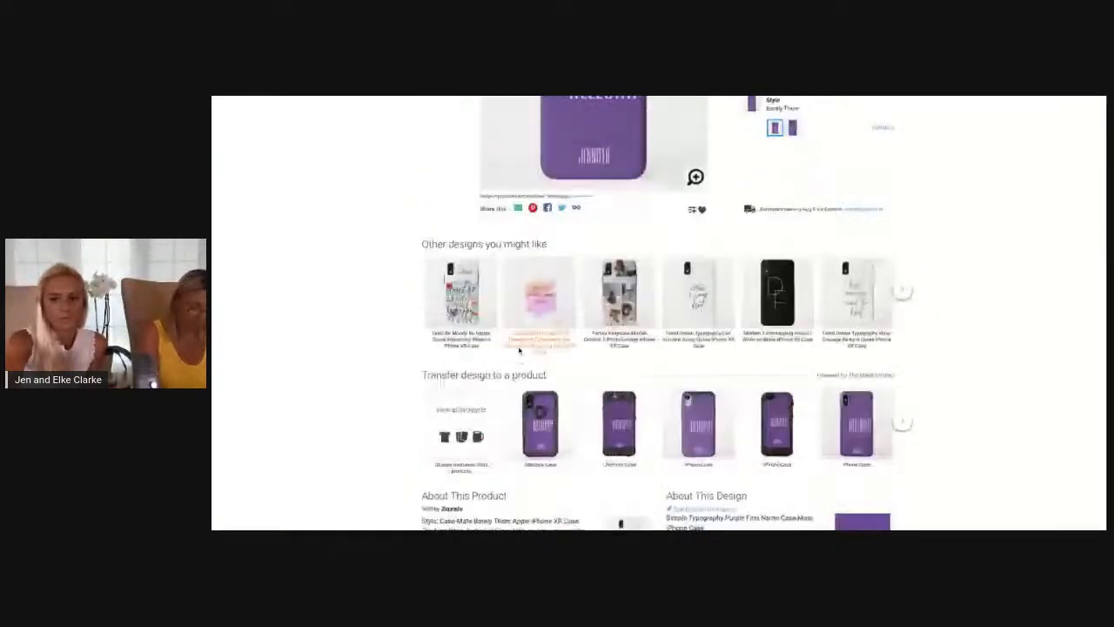
click(902, 421)
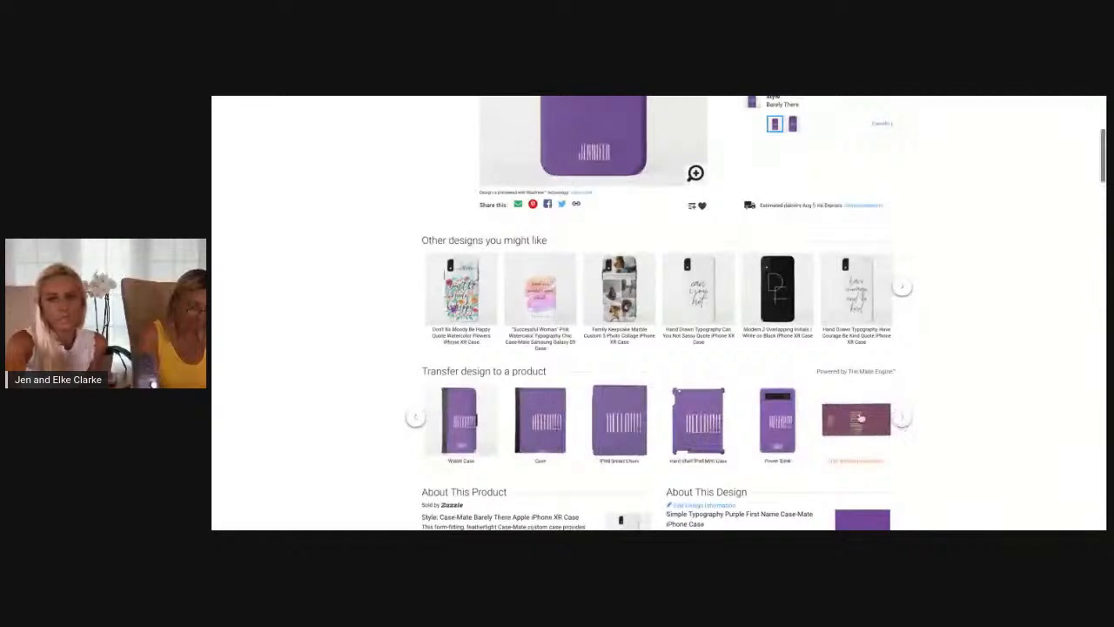